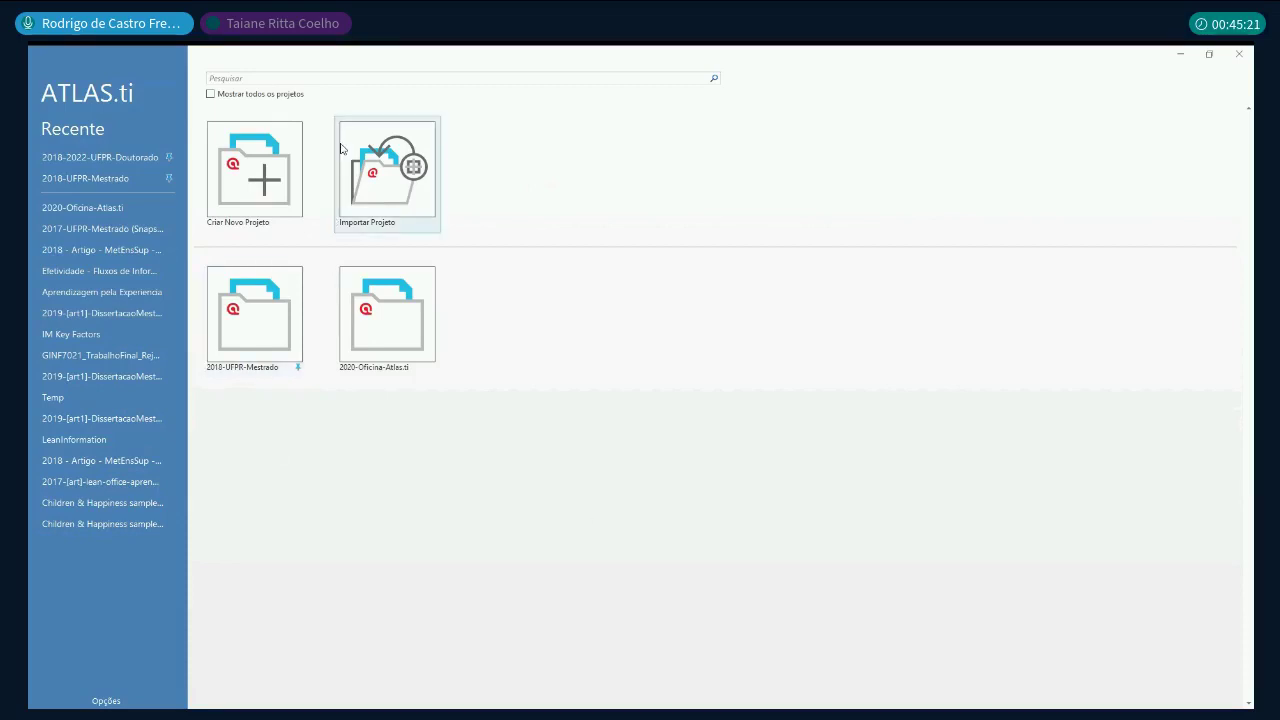
Step: Show all projects including the hidden ones, and return to the list of current projects only
click(307, 79)
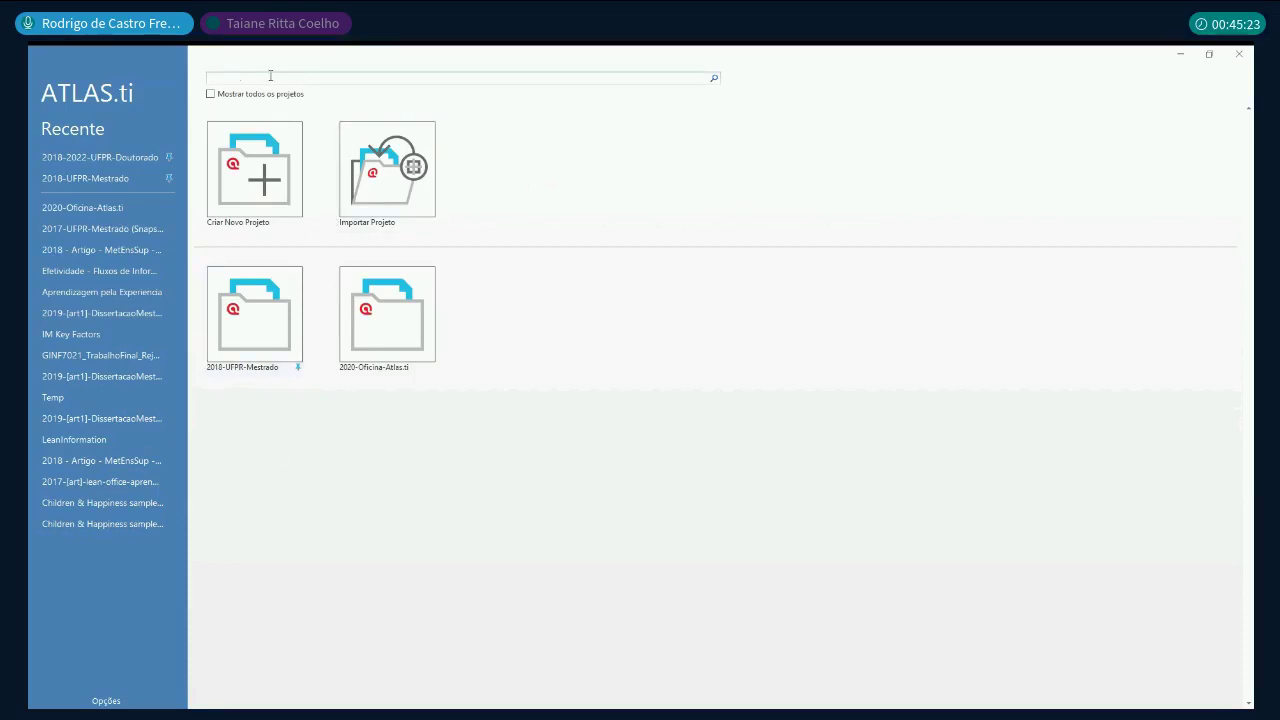
click(211, 96)
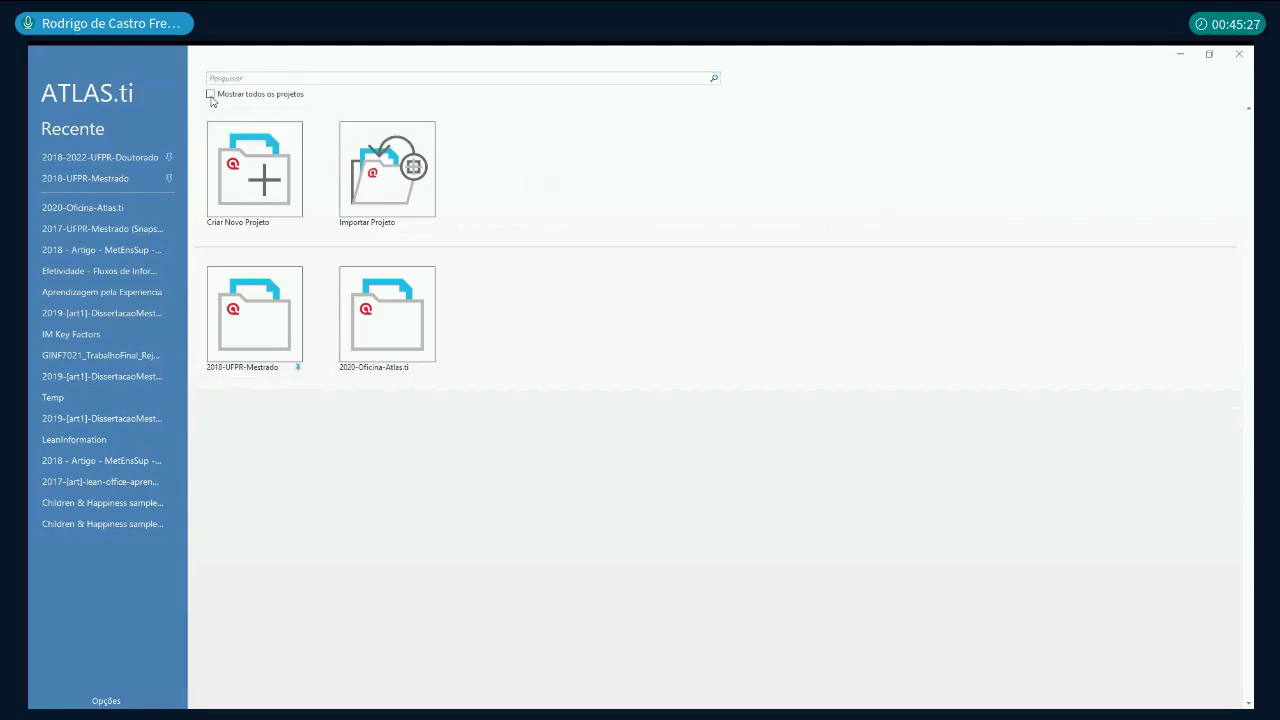
click(211, 95)
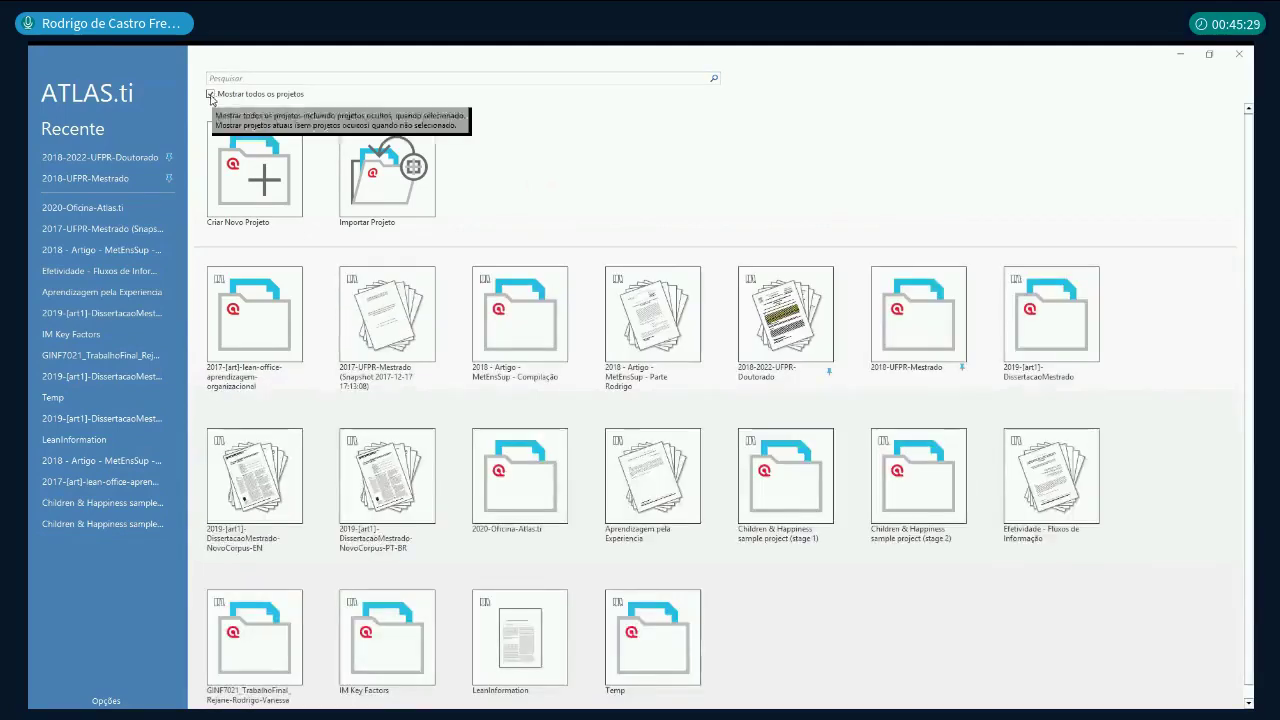
click(211, 95)
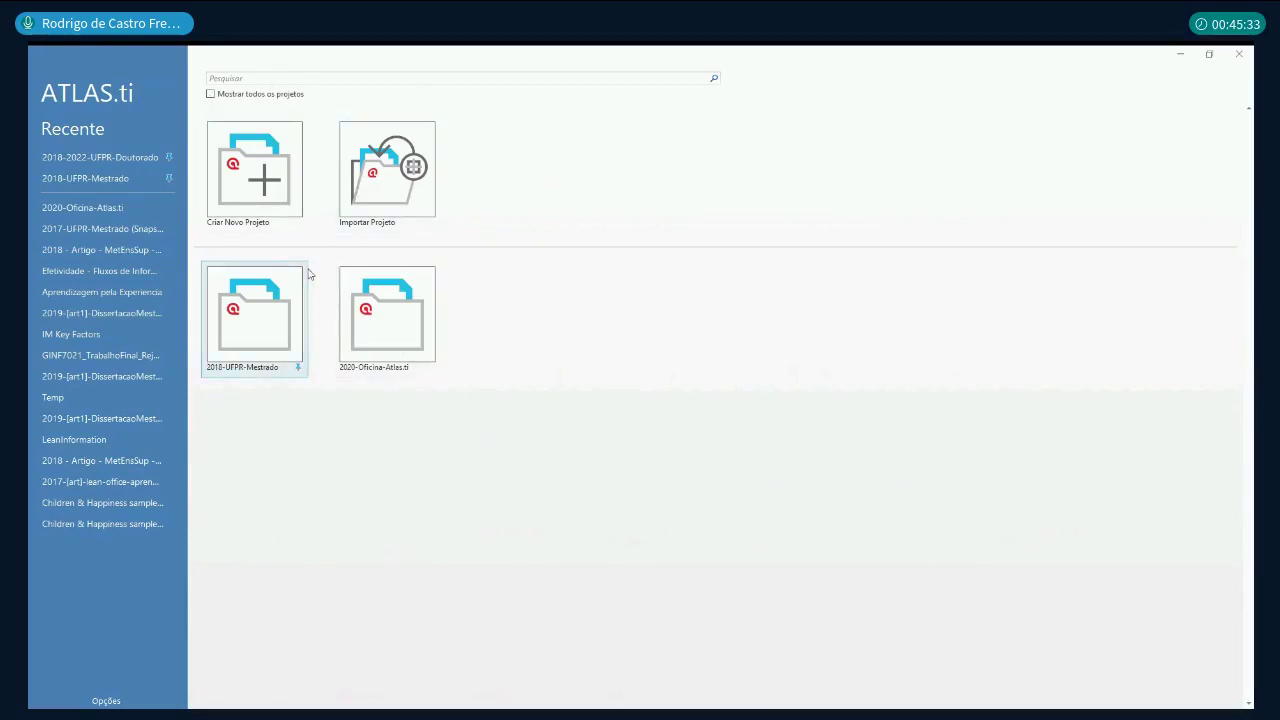
Step: Create a new project named Teste-Oficina-Atlas-ti and widen its explorer enough to read the full category names
click(253, 194)
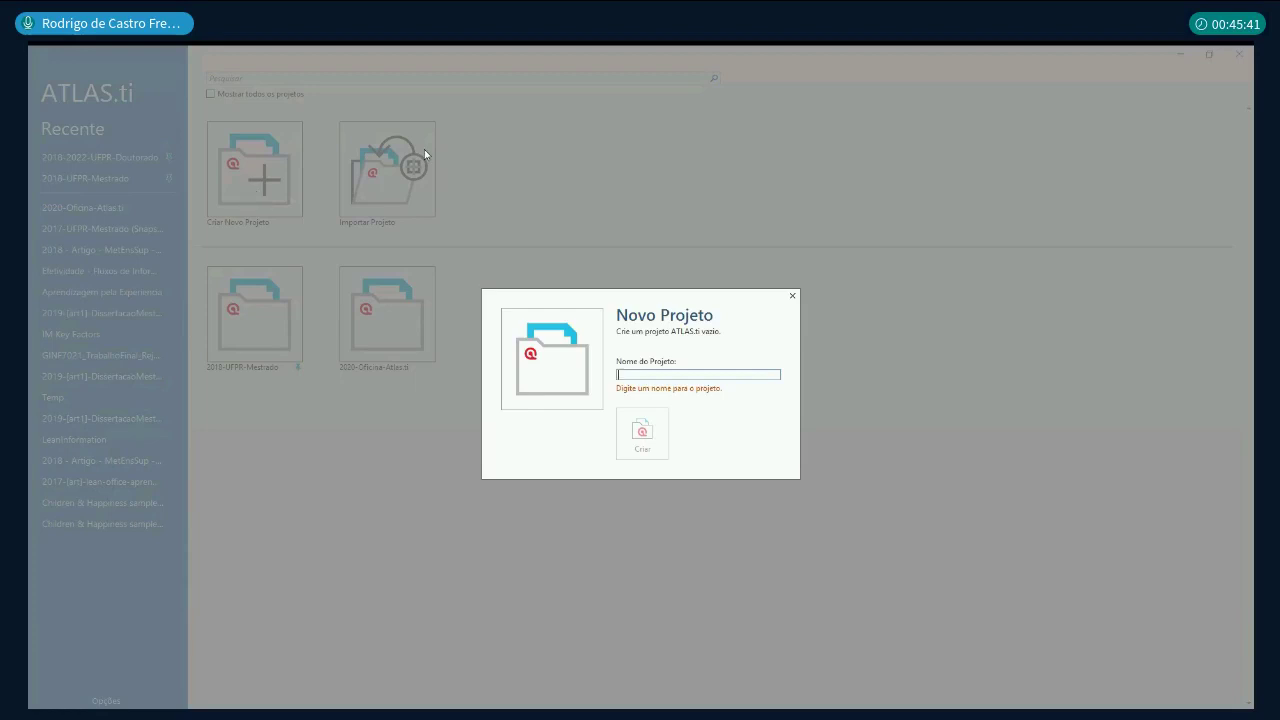
text(Teste)
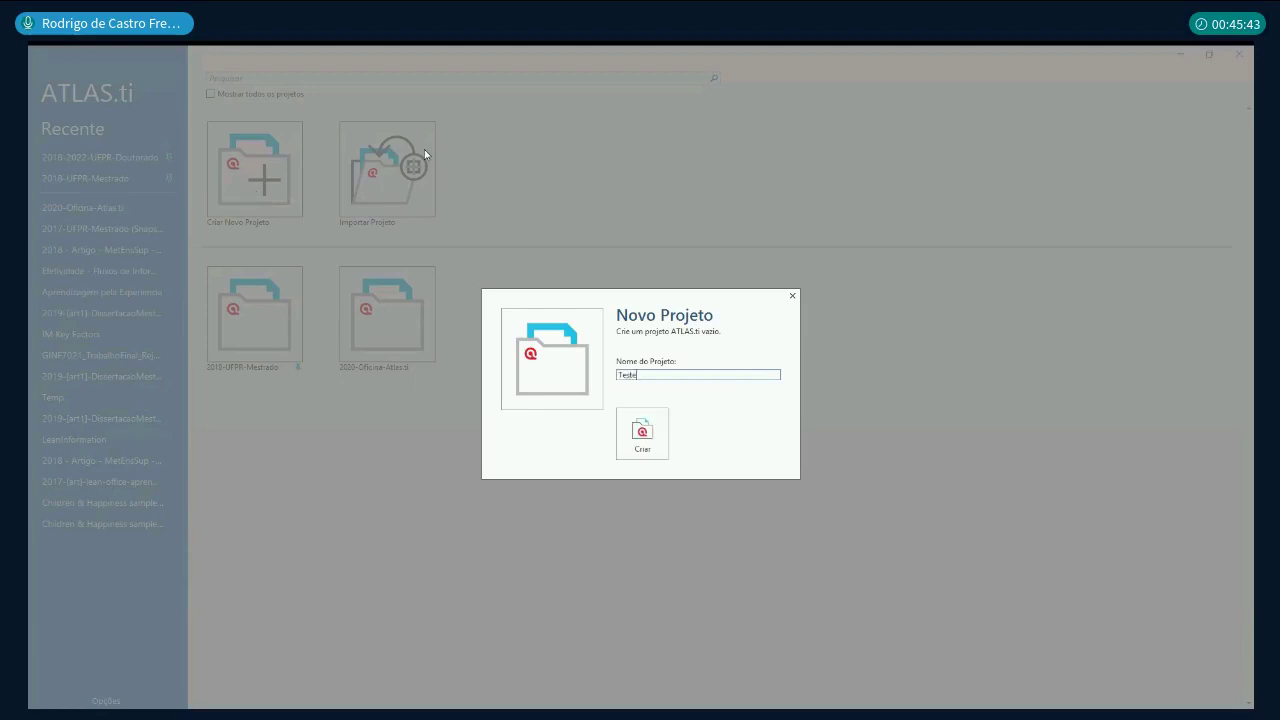
text(-)
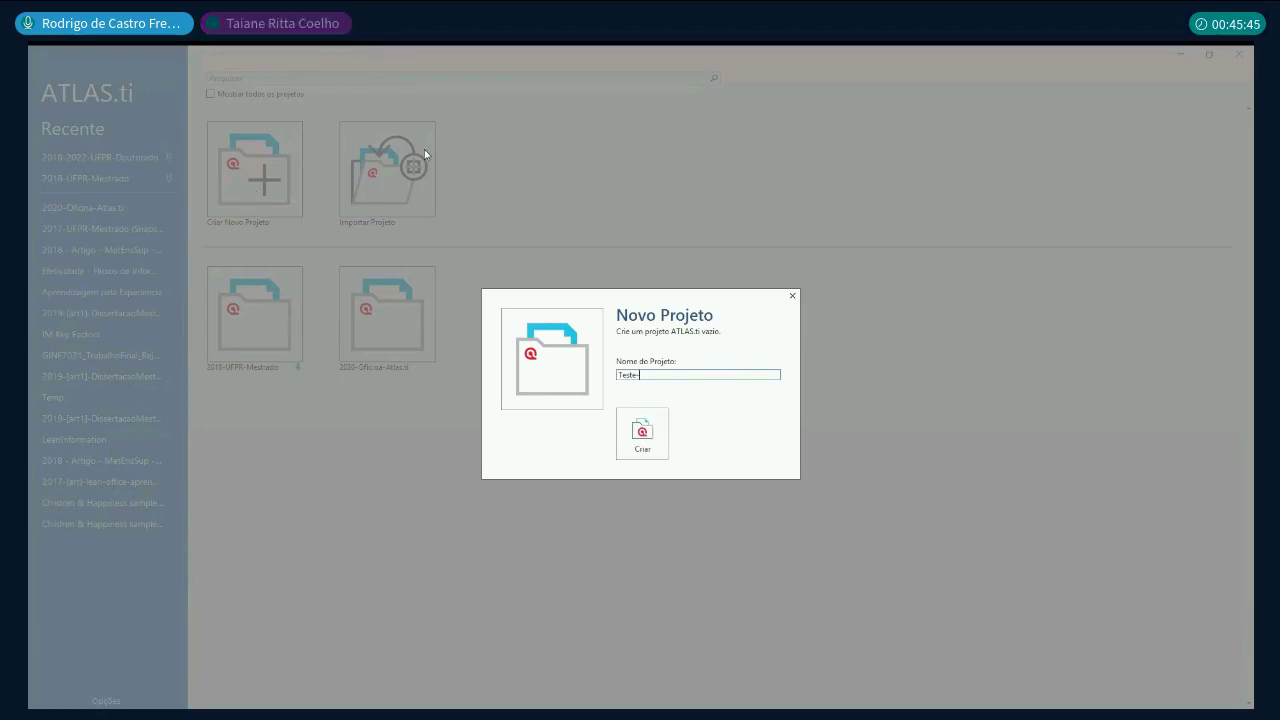
text(Oficina-Atlas)
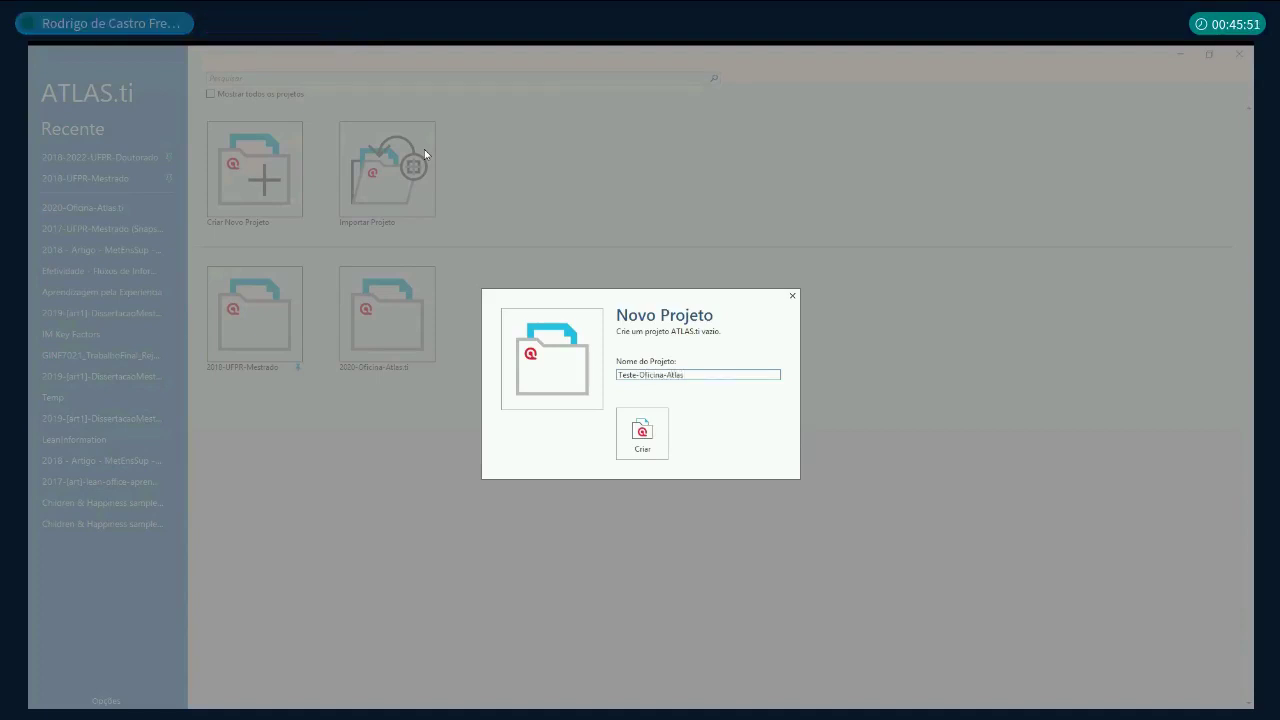
text(-)
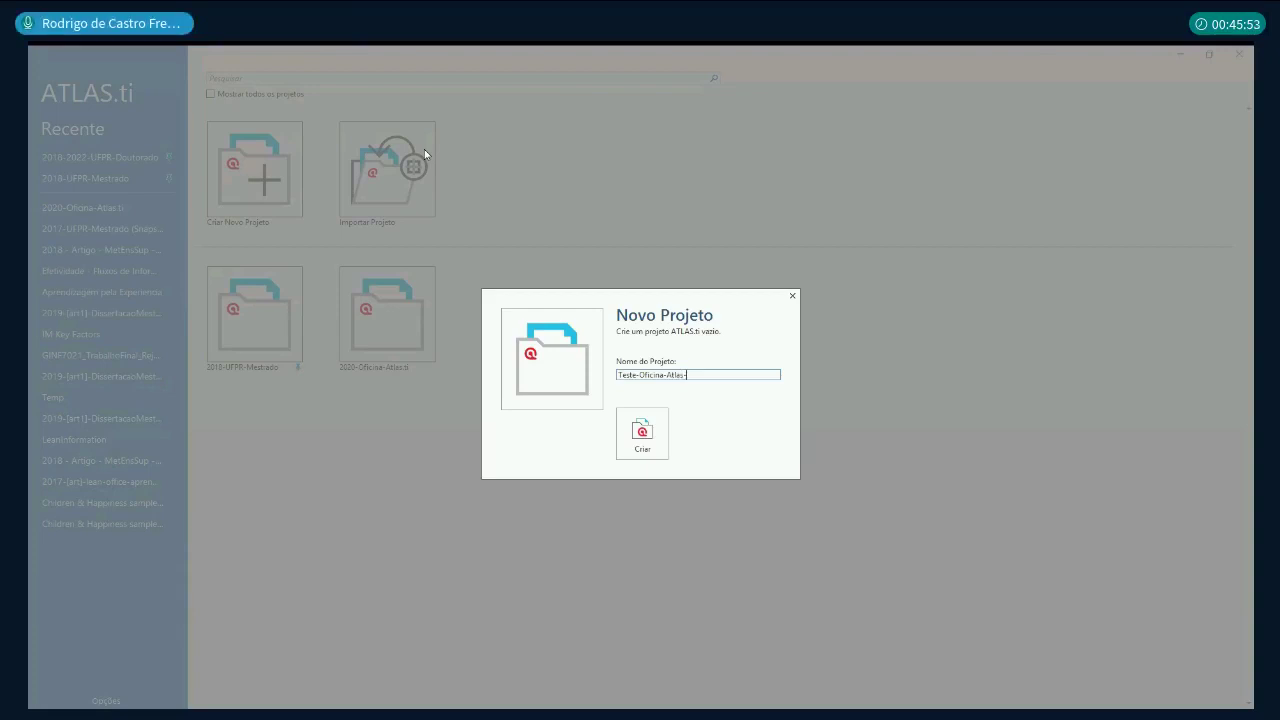
text(ti)
click(643, 440)
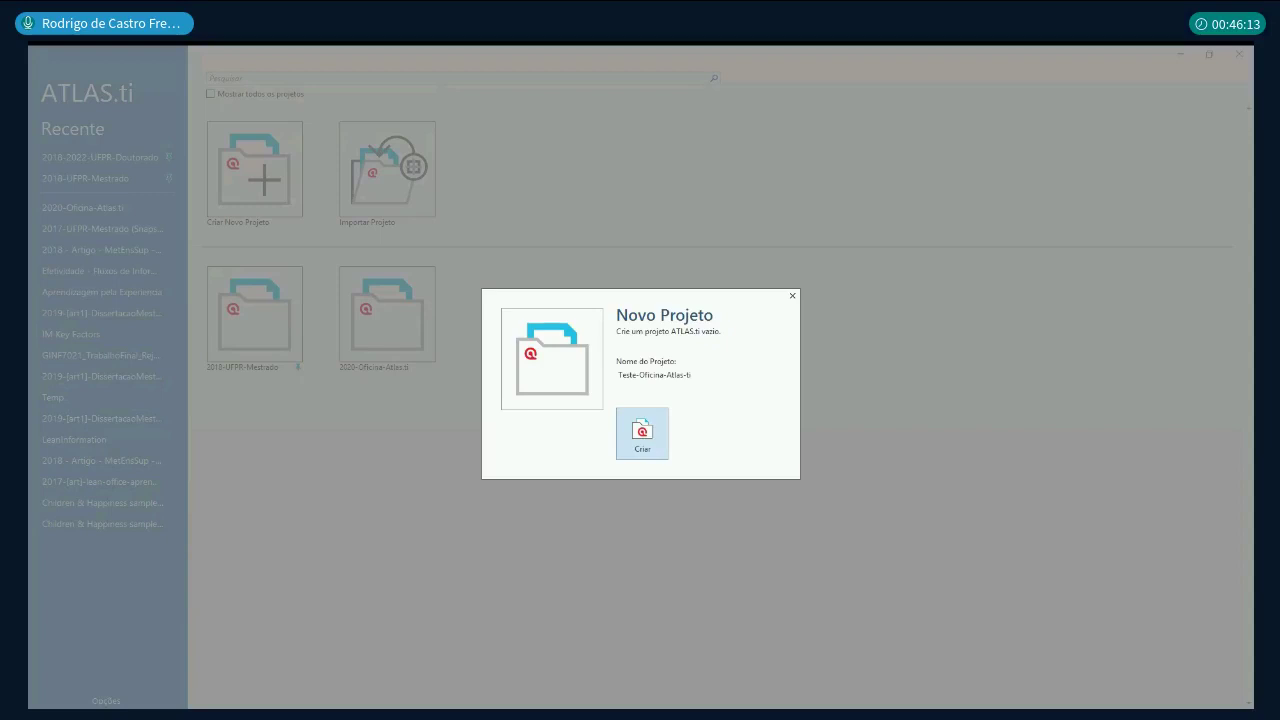
click(638, 437)
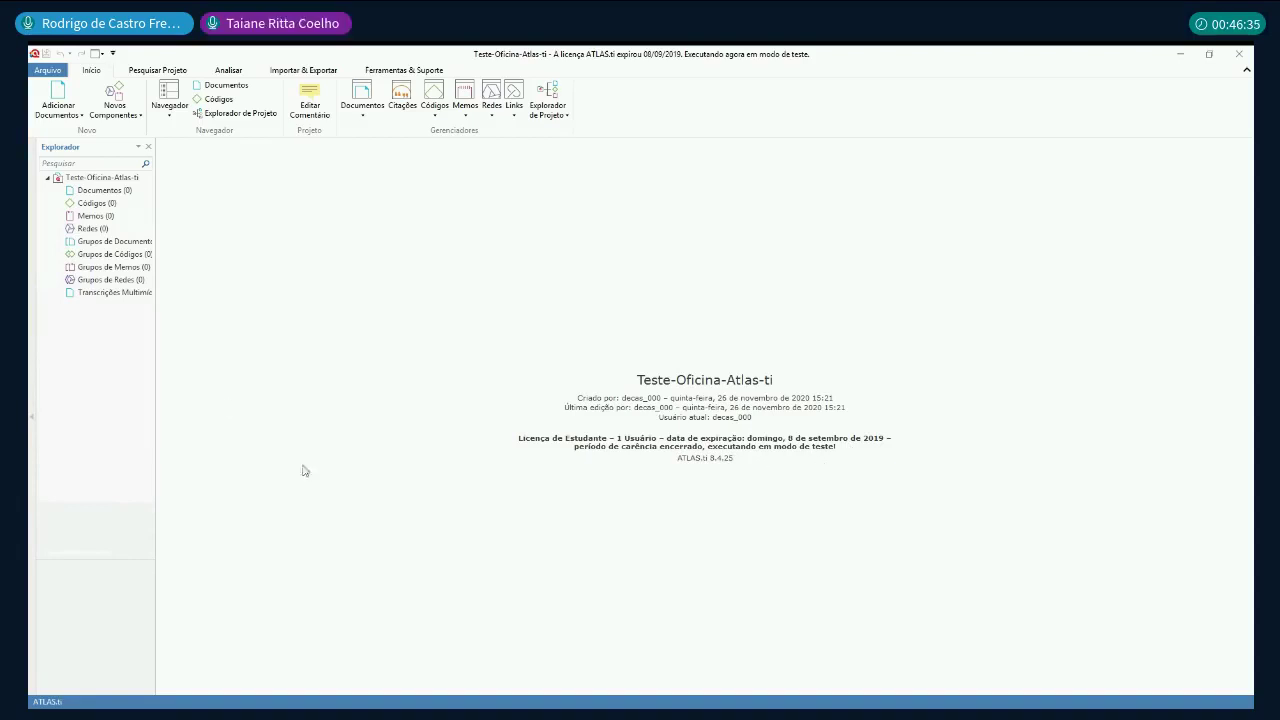
drag(156, 384, 185, 395)
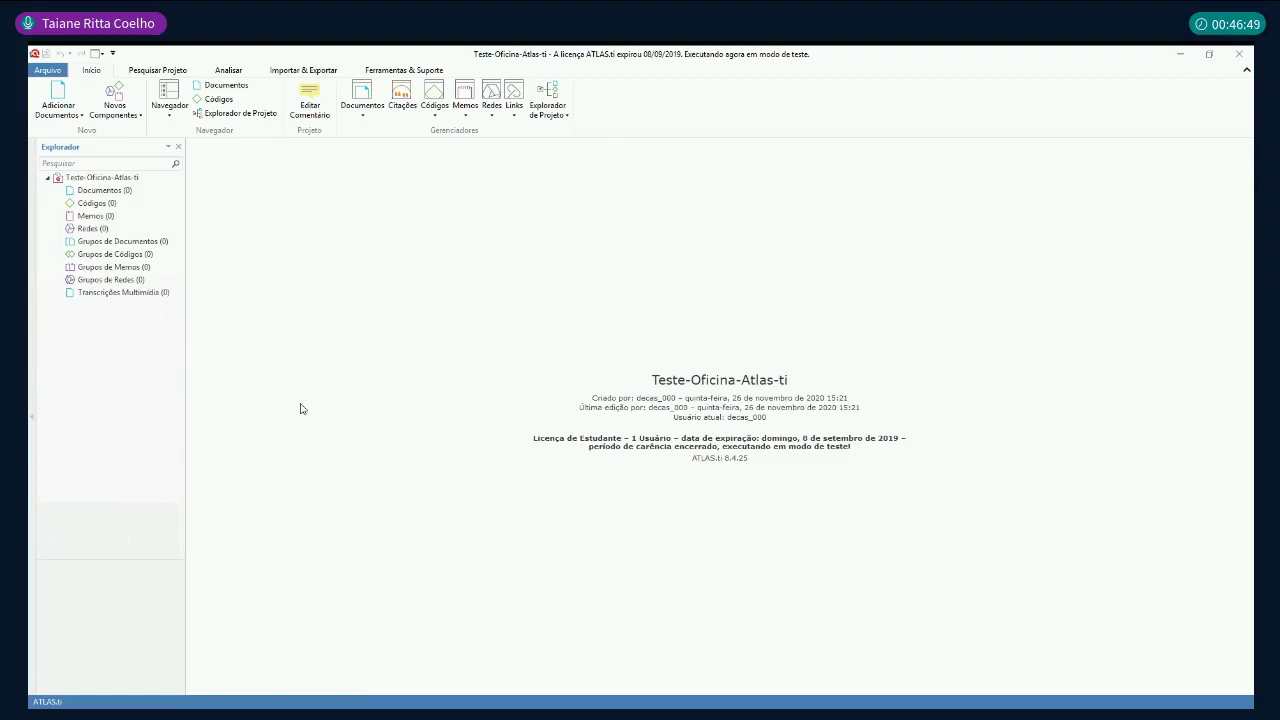
Step: View the project's general information and return to the workspace, at the documents category
click(48, 72)
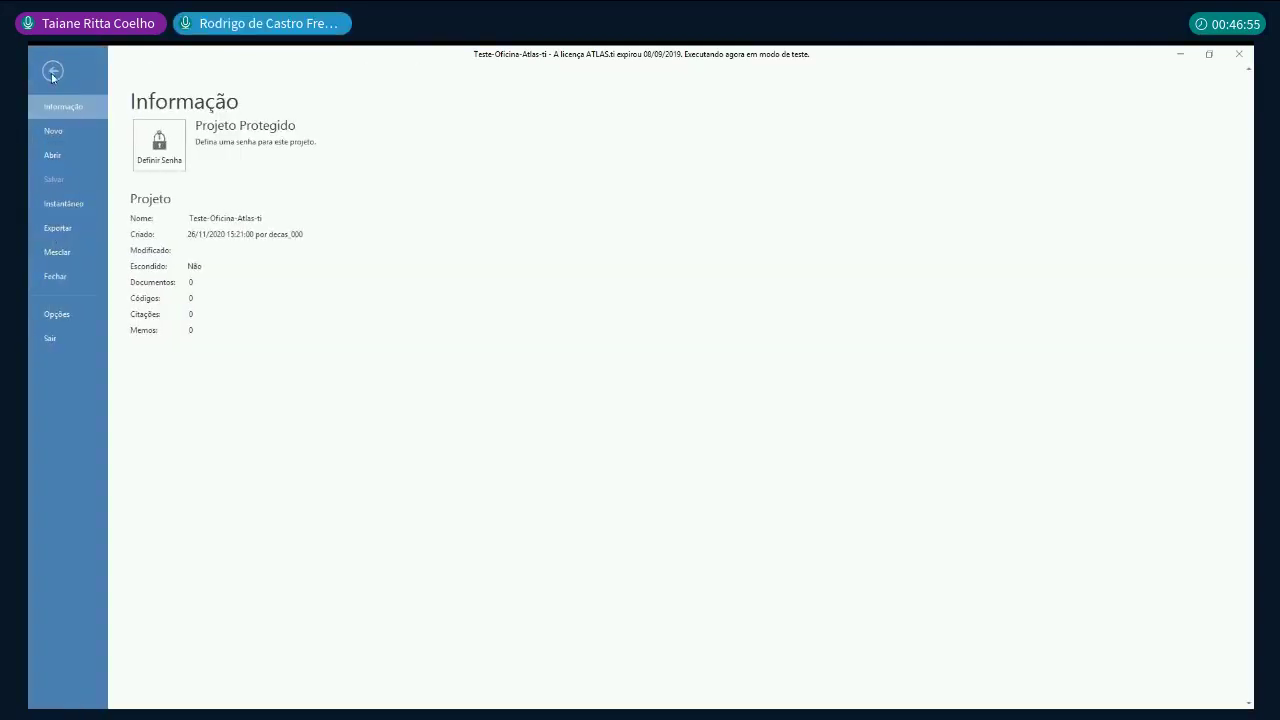
click(52, 72)
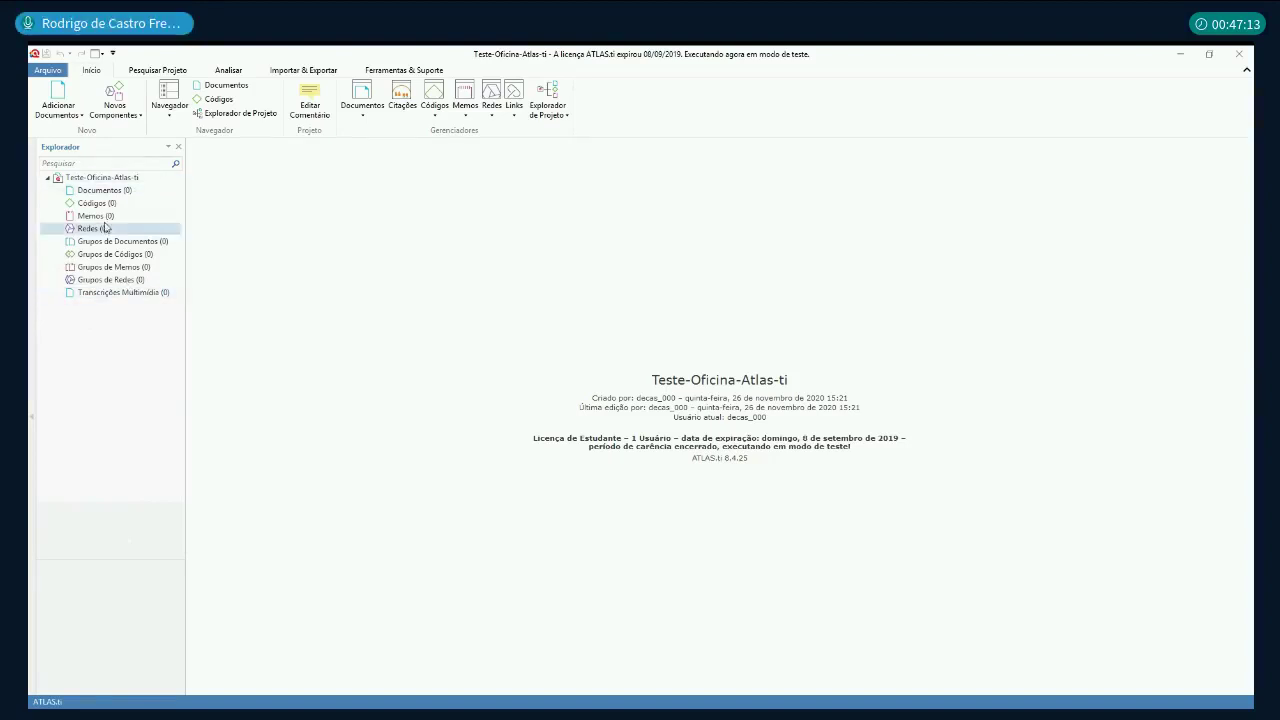
click(105, 190)
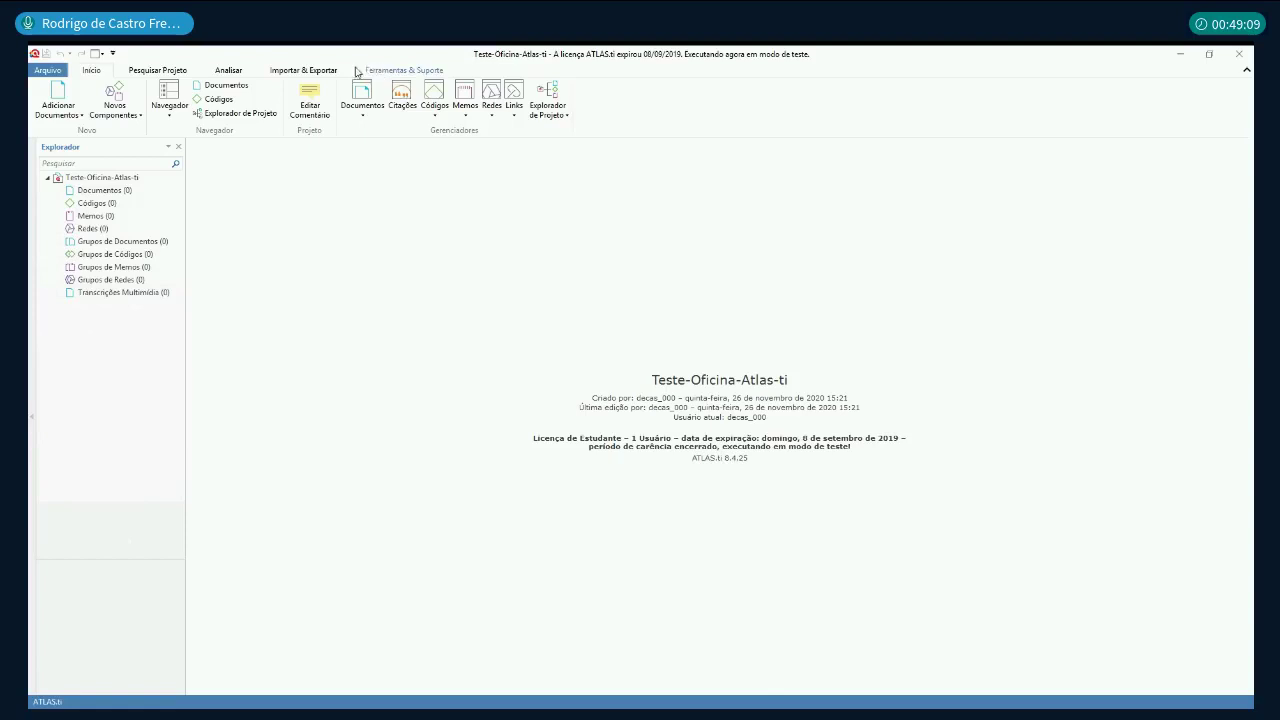
Step: Close the project and reopen Teste-Oficina-Atlas-ti from the start screen, continuing with the trial version
click(47, 72)
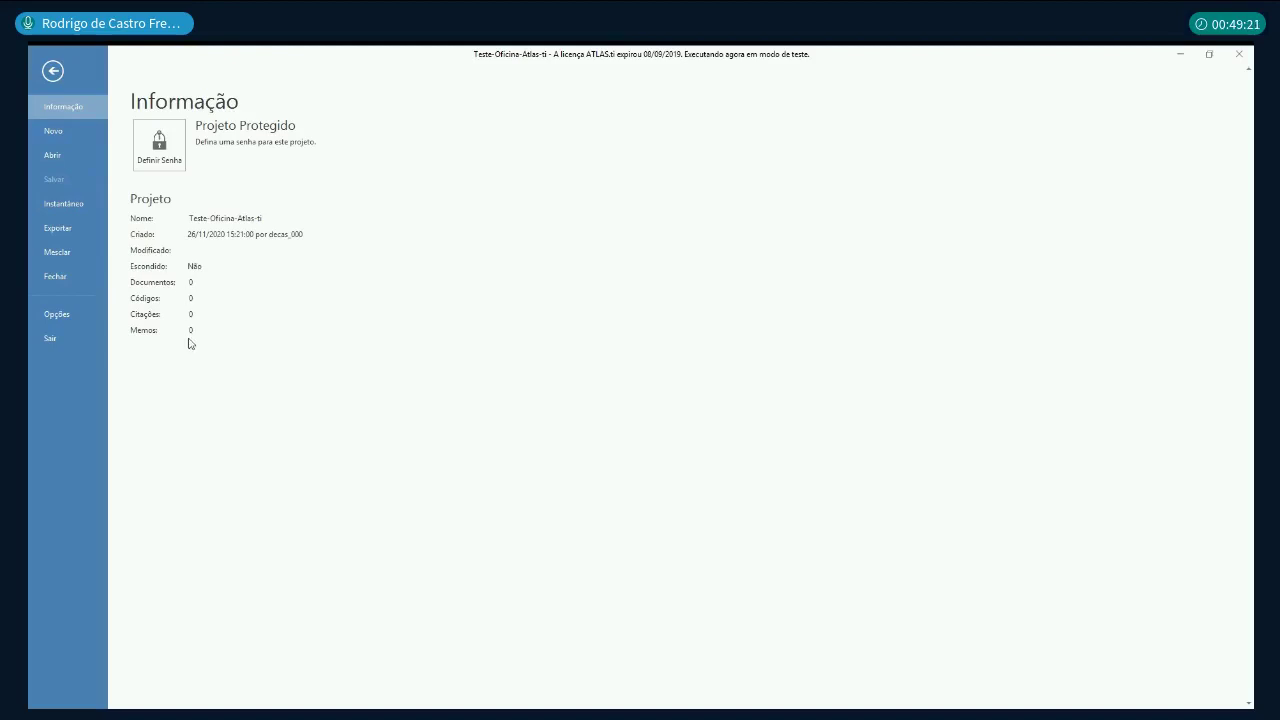
click(55, 277)
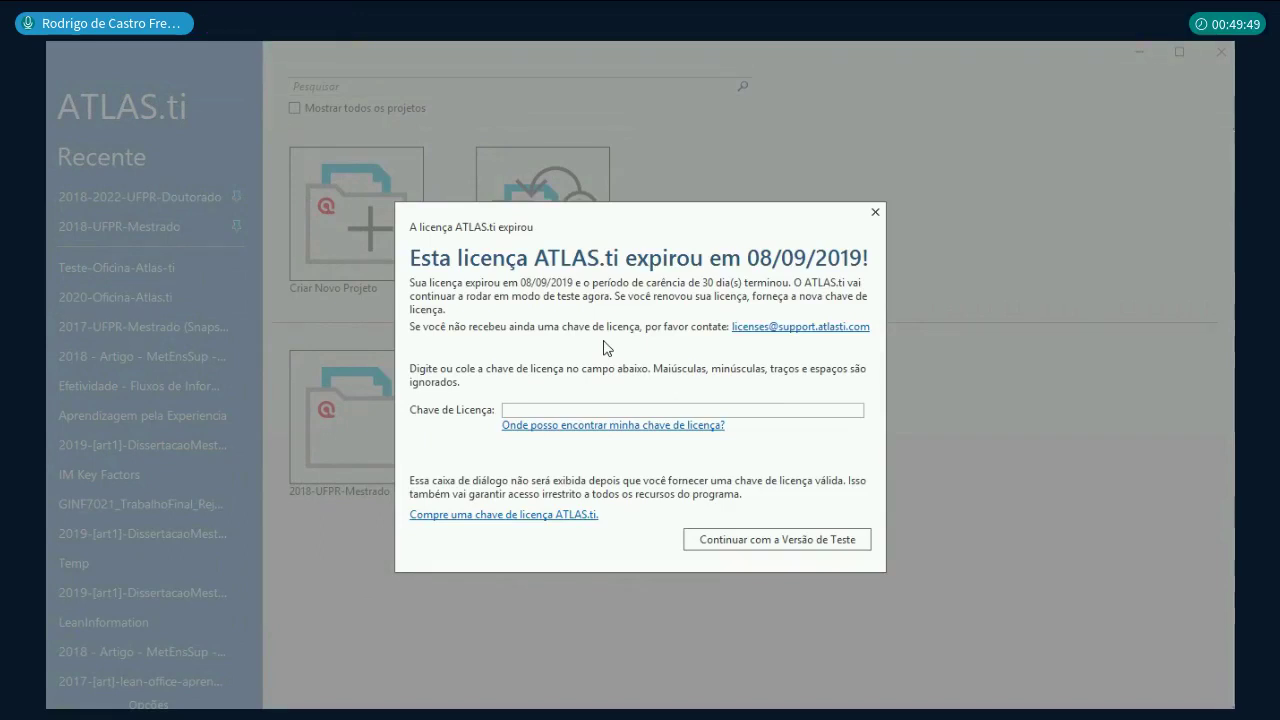
click(793, 545)
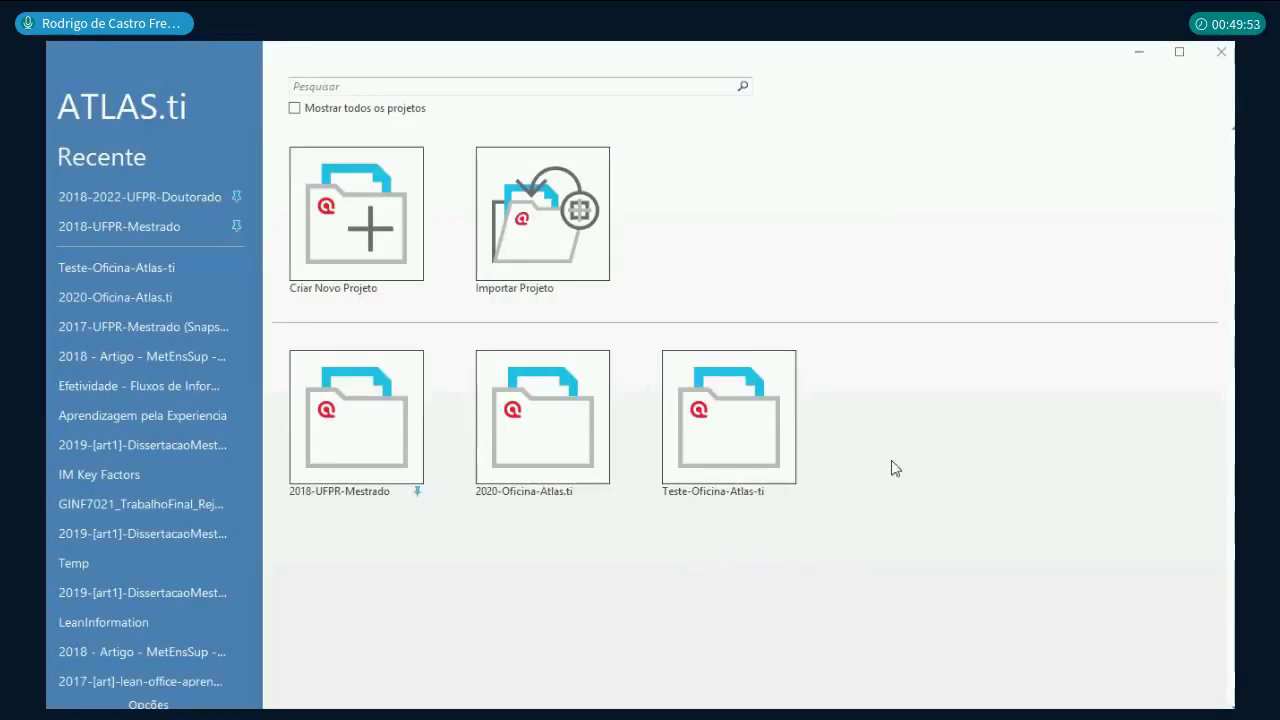
click(1179, 51)
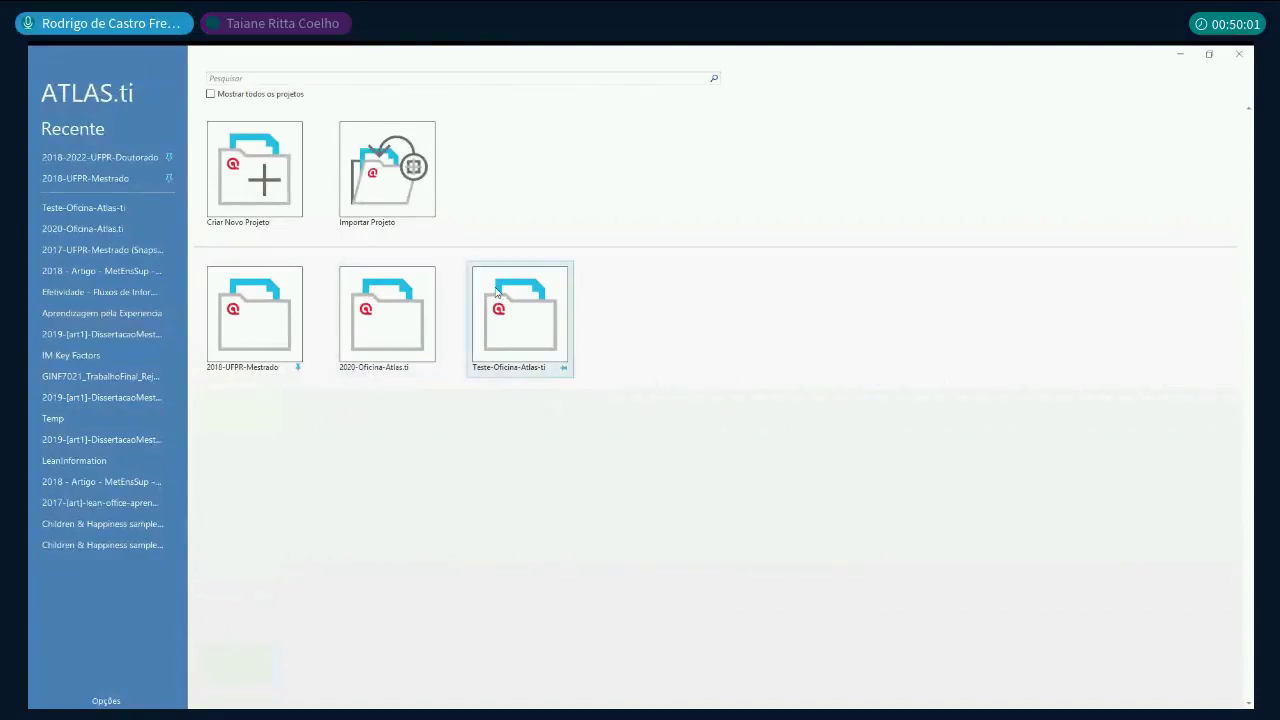
click(525, 334)
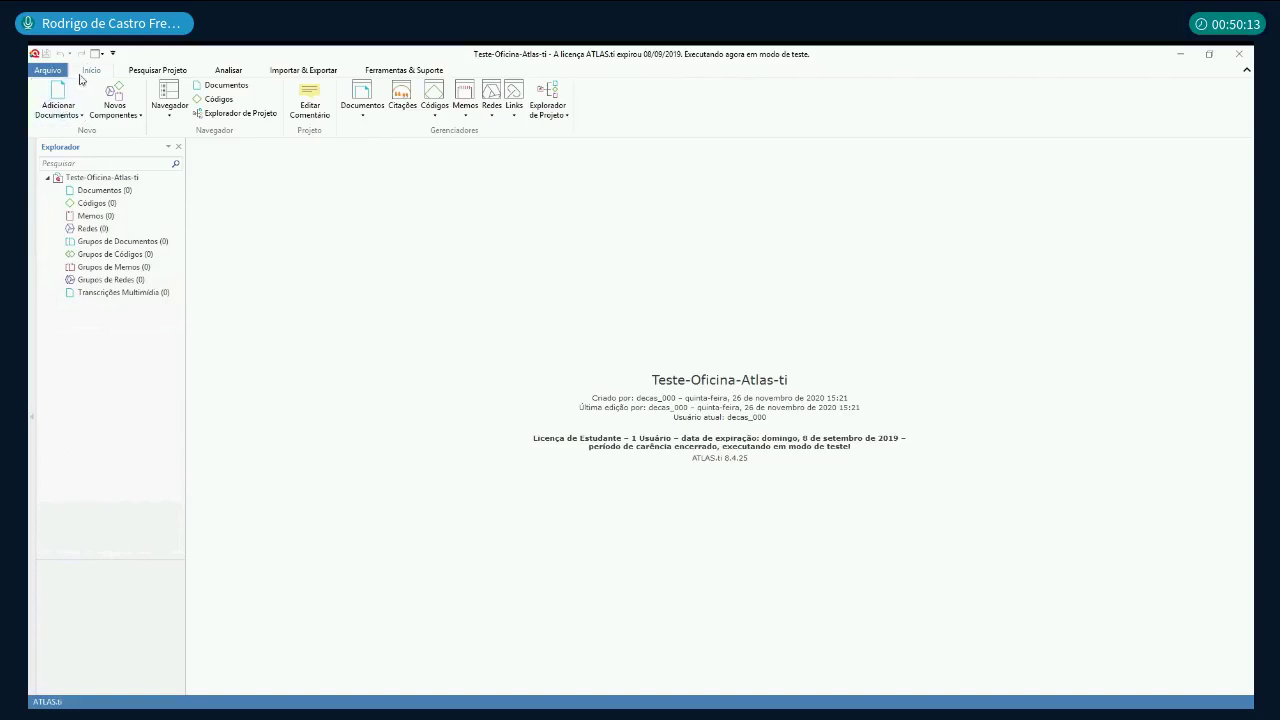
Step: Add the PDF Texto1_A-informacao-e-o-conhecimento-no-contexto-organizacional from the Textos folder of 2020.11.26-Atlasti-[II-SIDIP] to the project and close its view
click(83, 118)
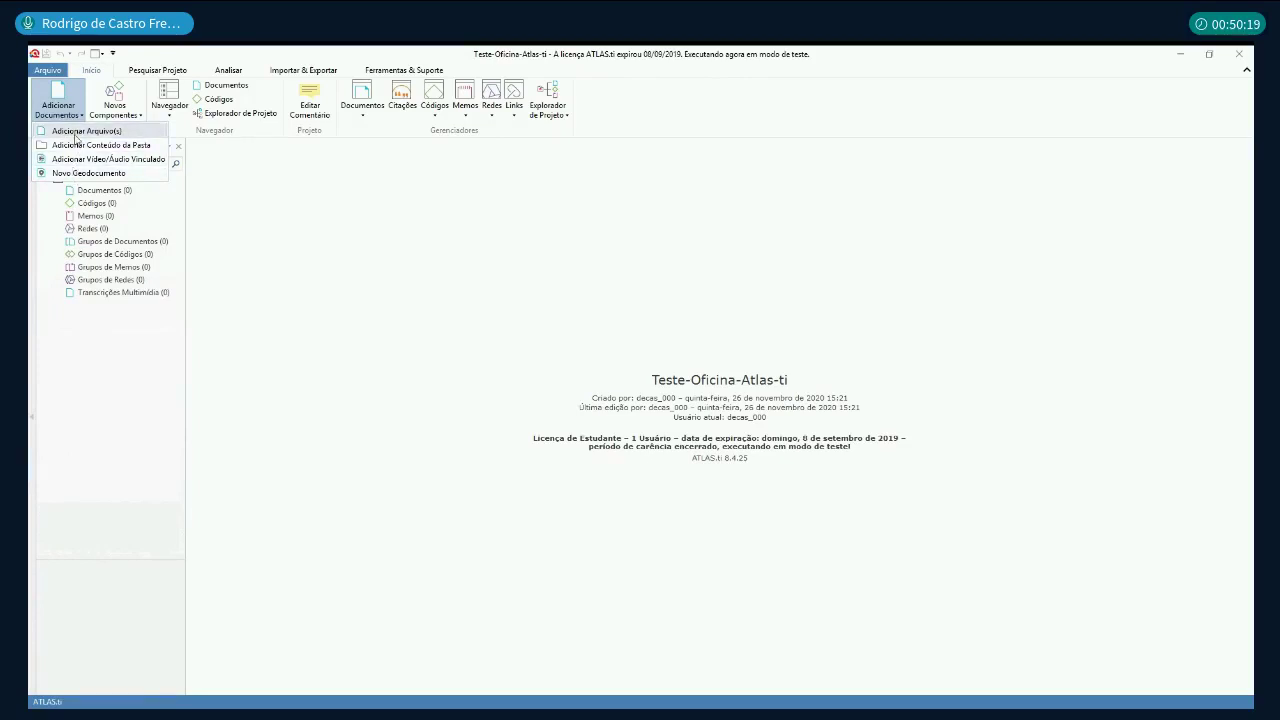
click(337, 258)
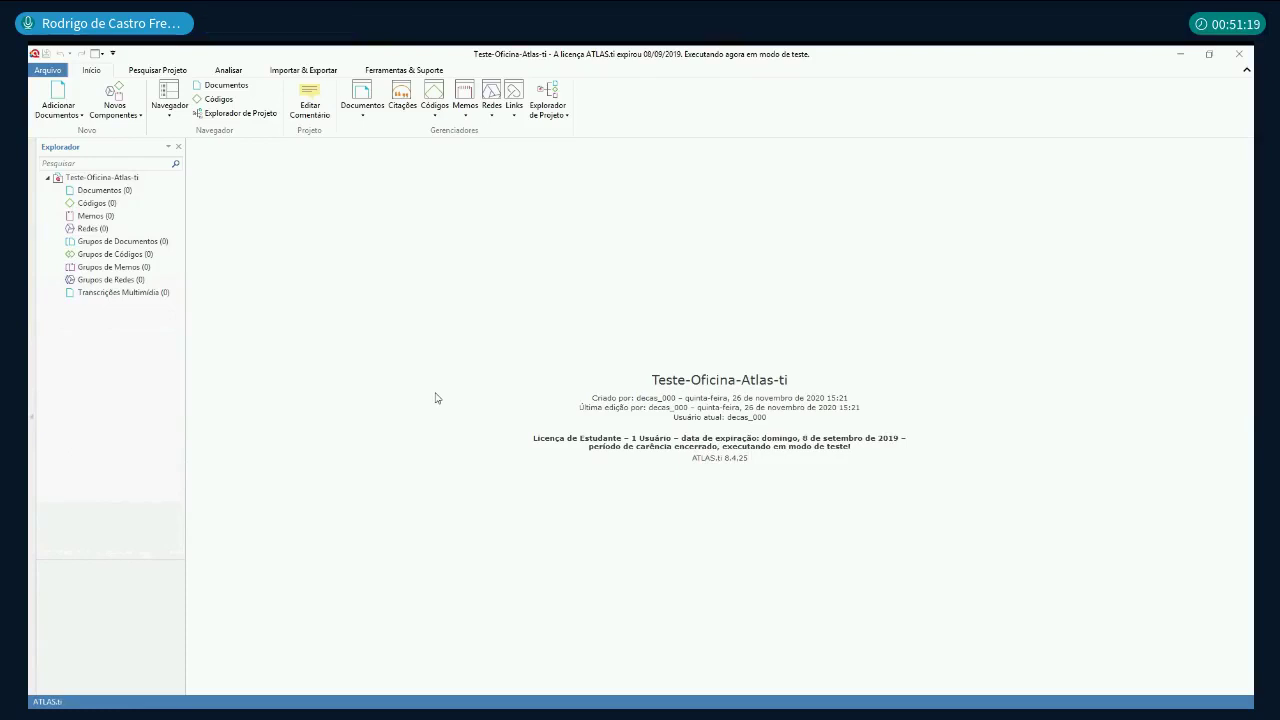
click(70, 115)
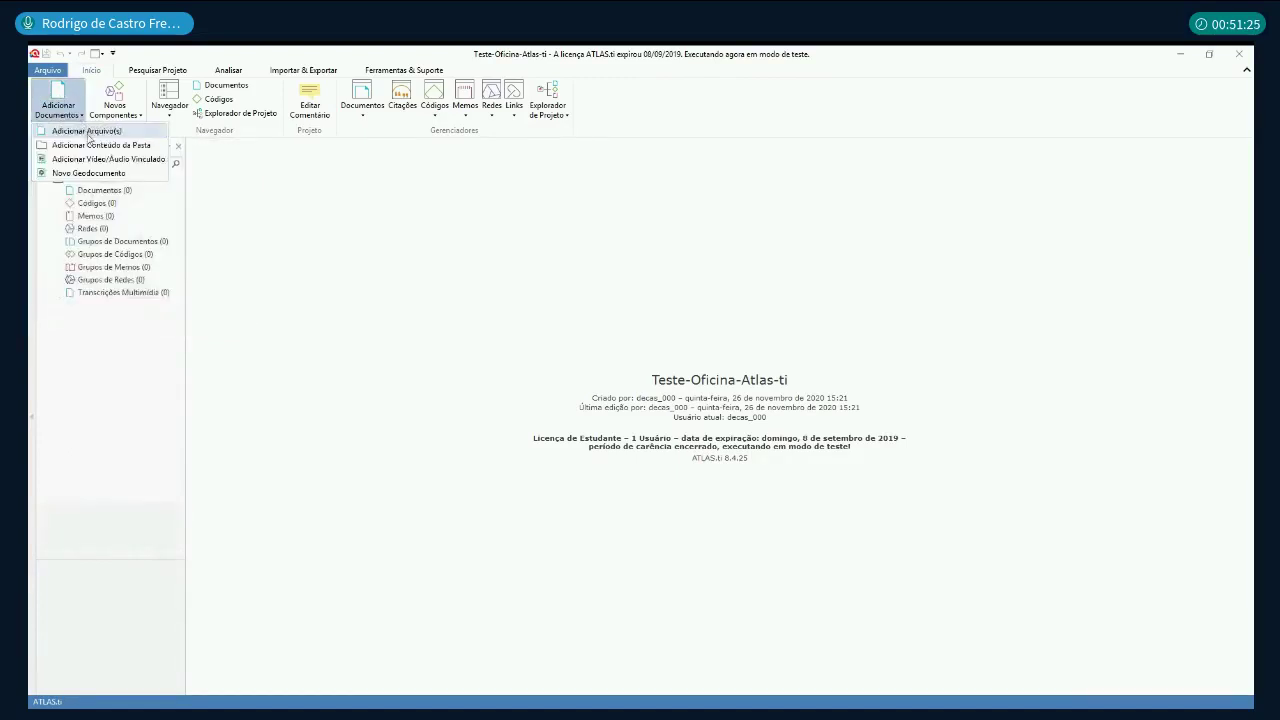
click(88, 132)
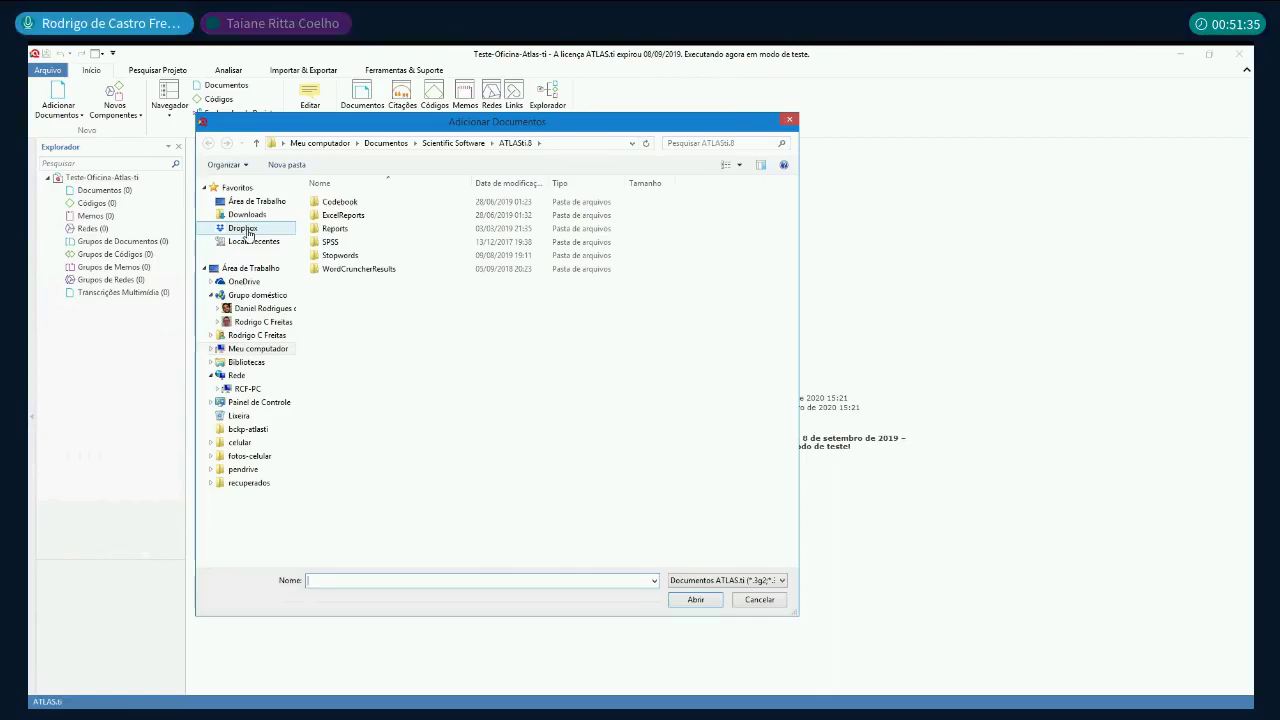
click(246, 230)
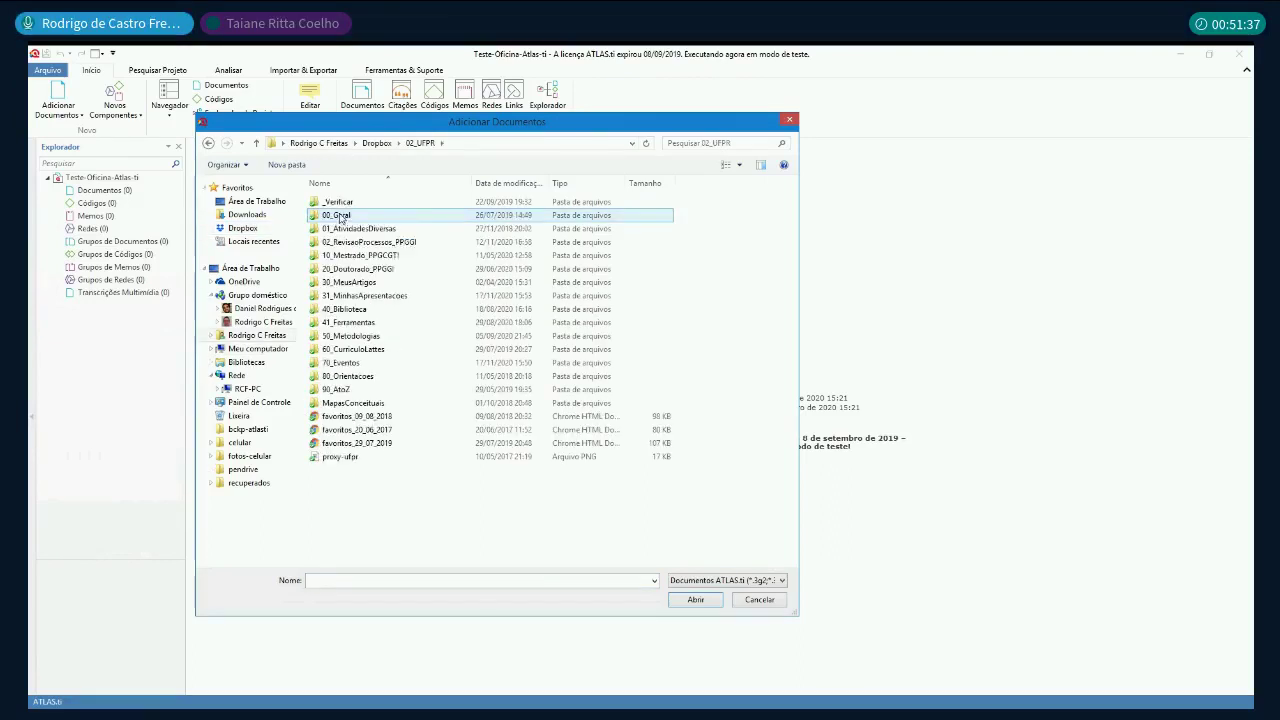
double_click(375, 298)
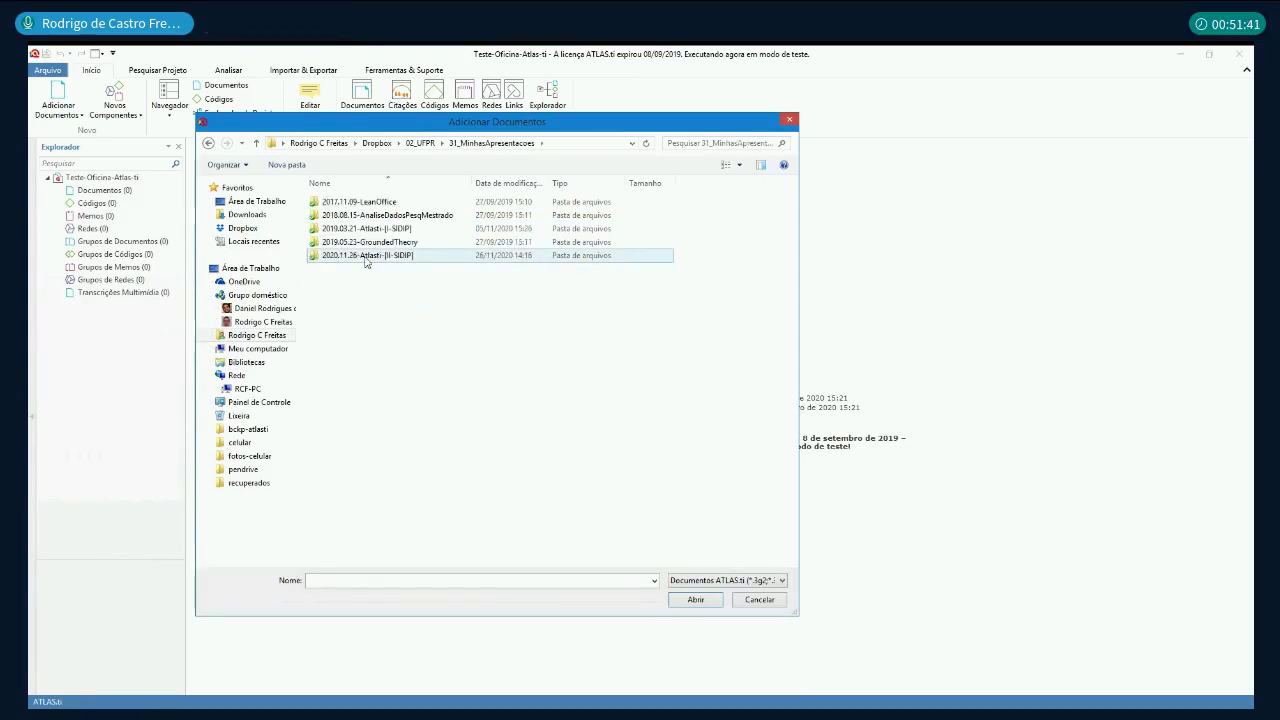
double_click(365, 256)
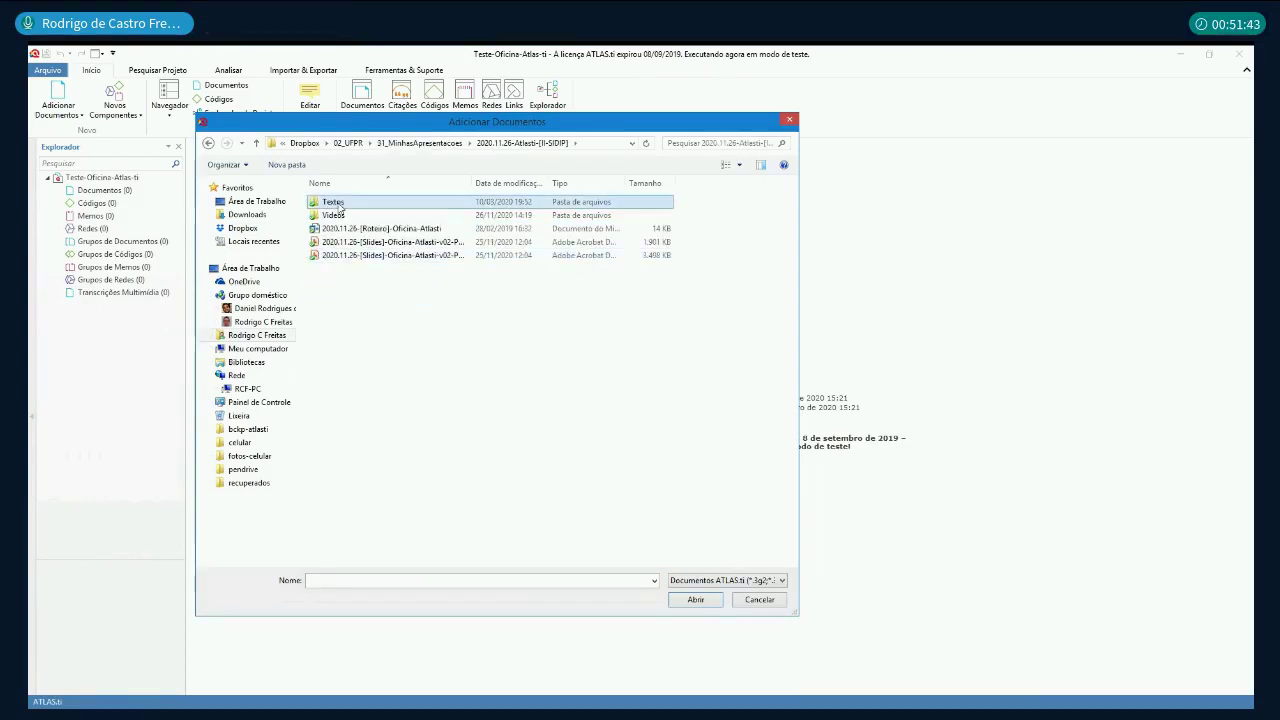
double_click(335, 203)
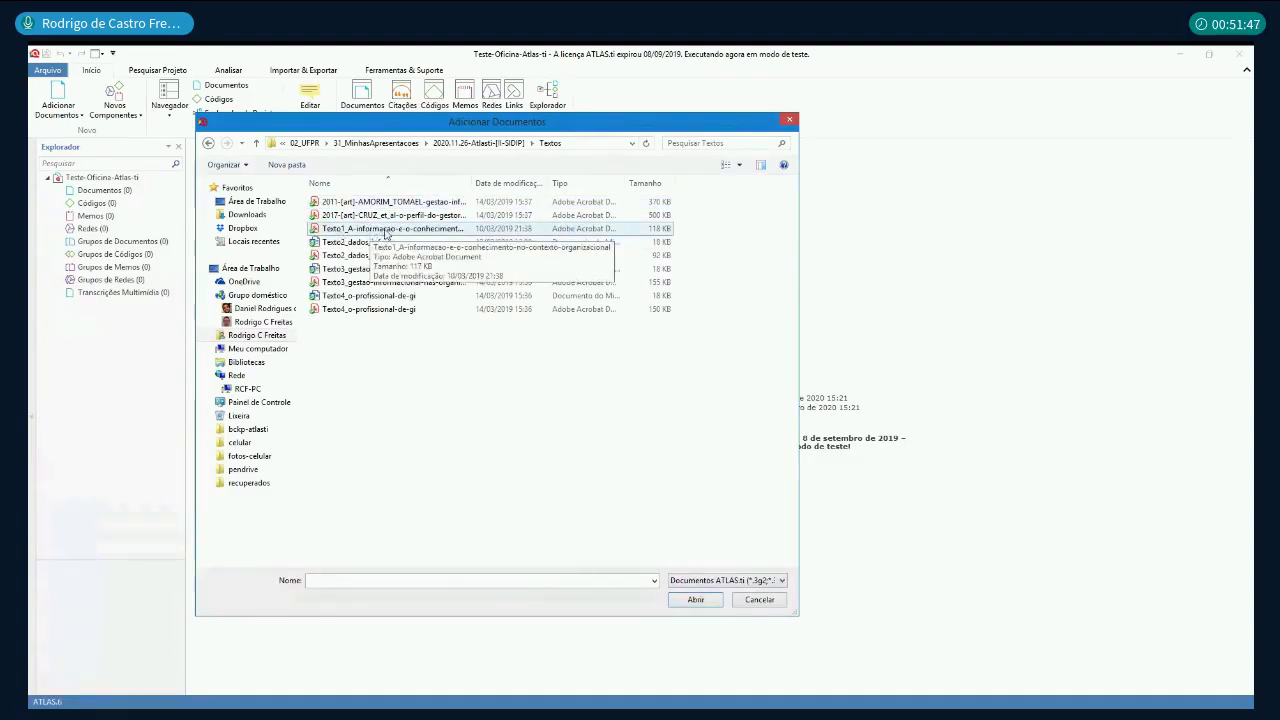
double_click(385, 230)
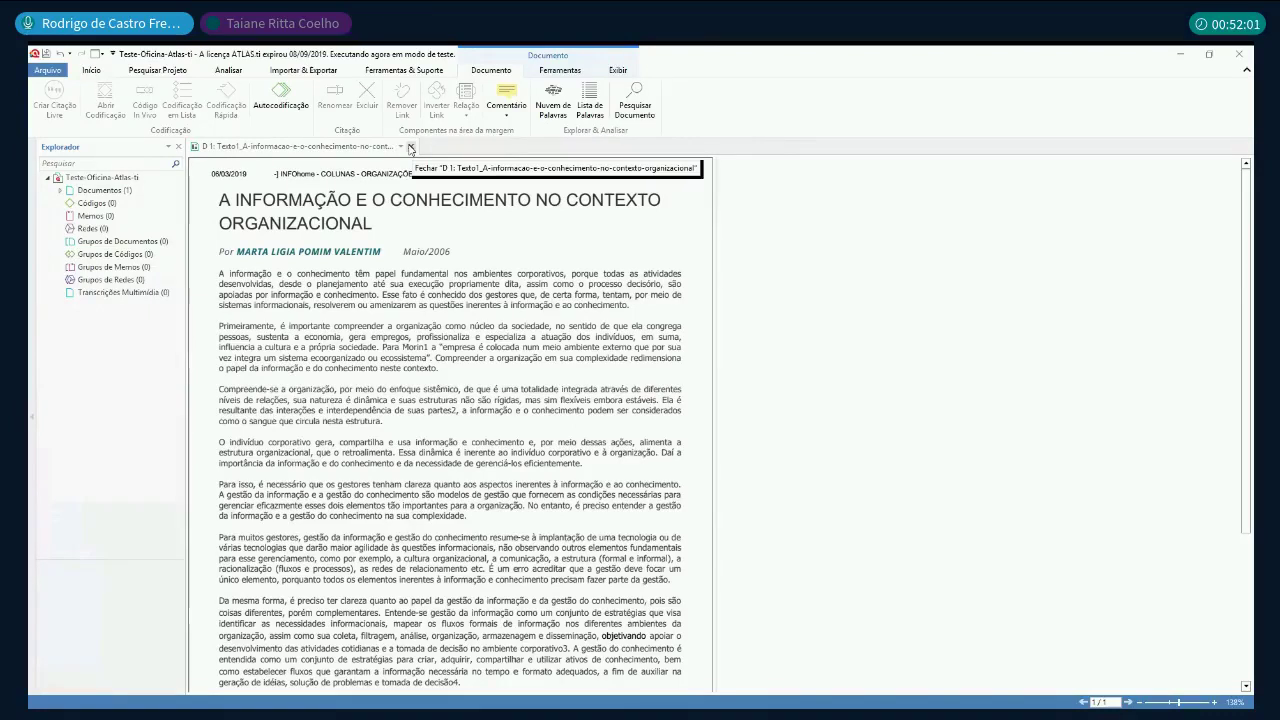
click(410, 148)
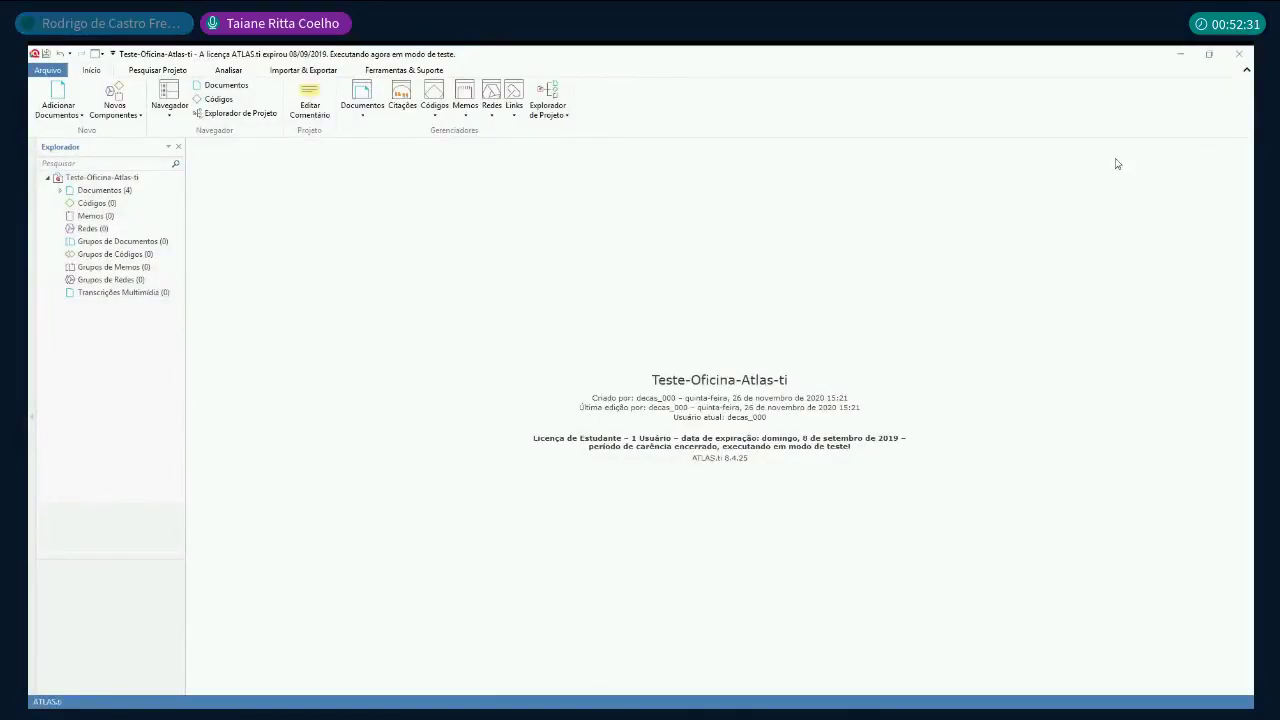
Step: List the project's documents with their full names in a widened explorer and open Texto1_A-informacao-e-o-conhecimento-no-contexto-organizacional
click(60, 191)
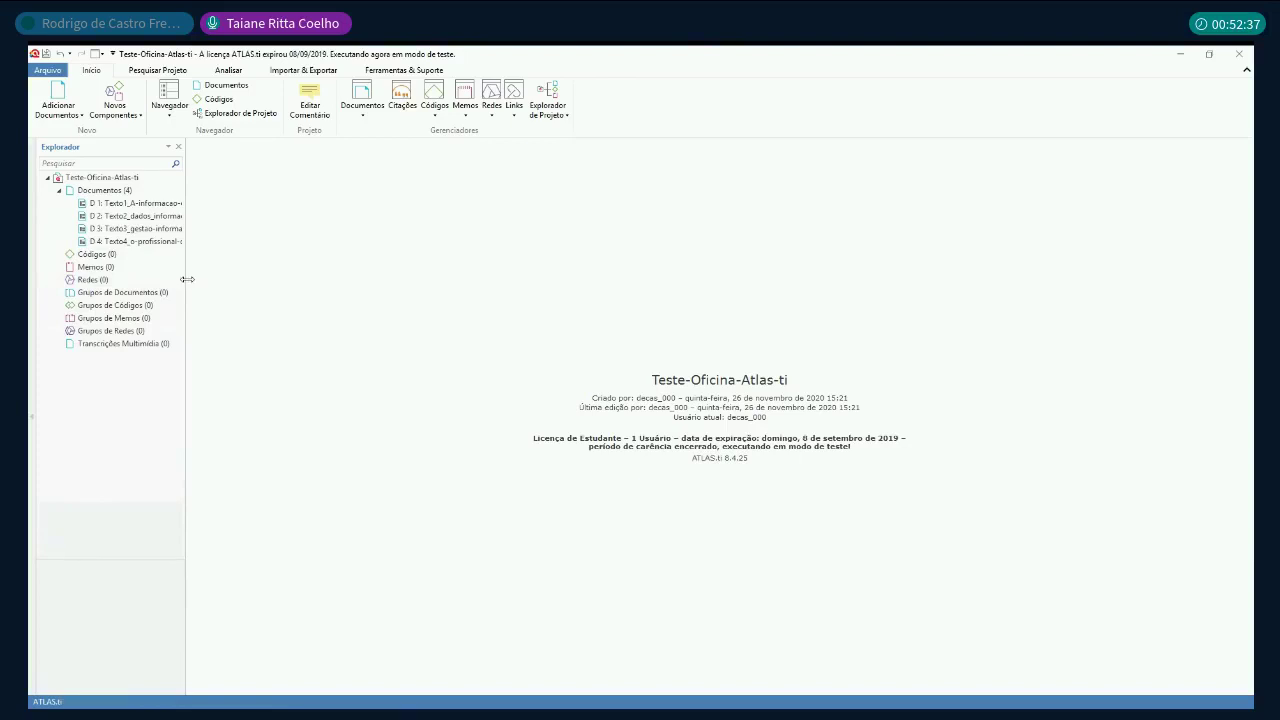
drag(184, 280, 364, 285)
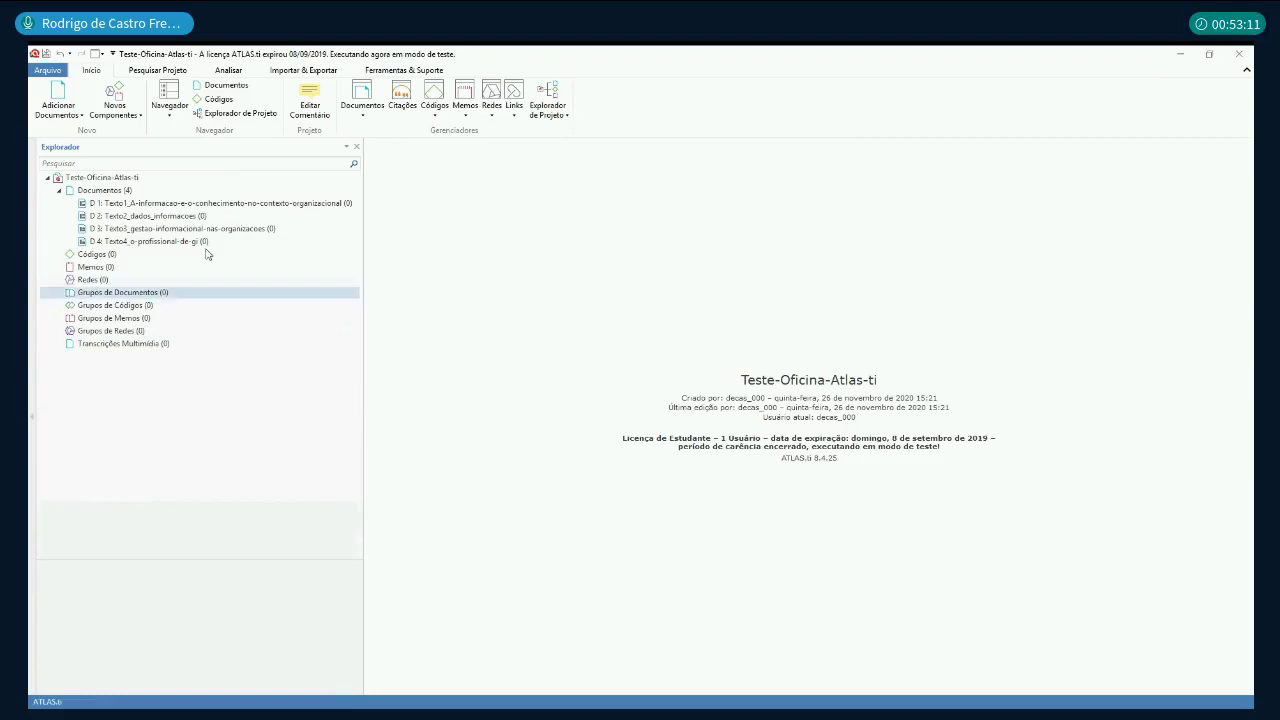
click(140, 206)
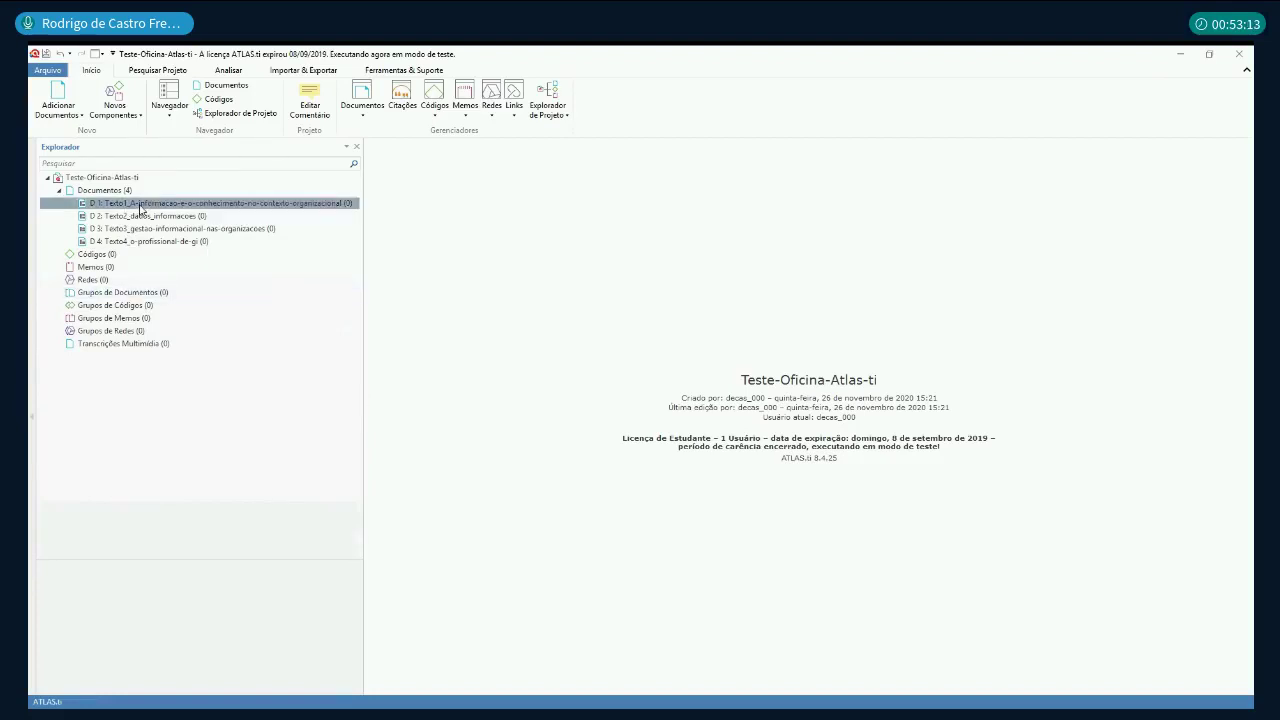
double_click(140, 206)
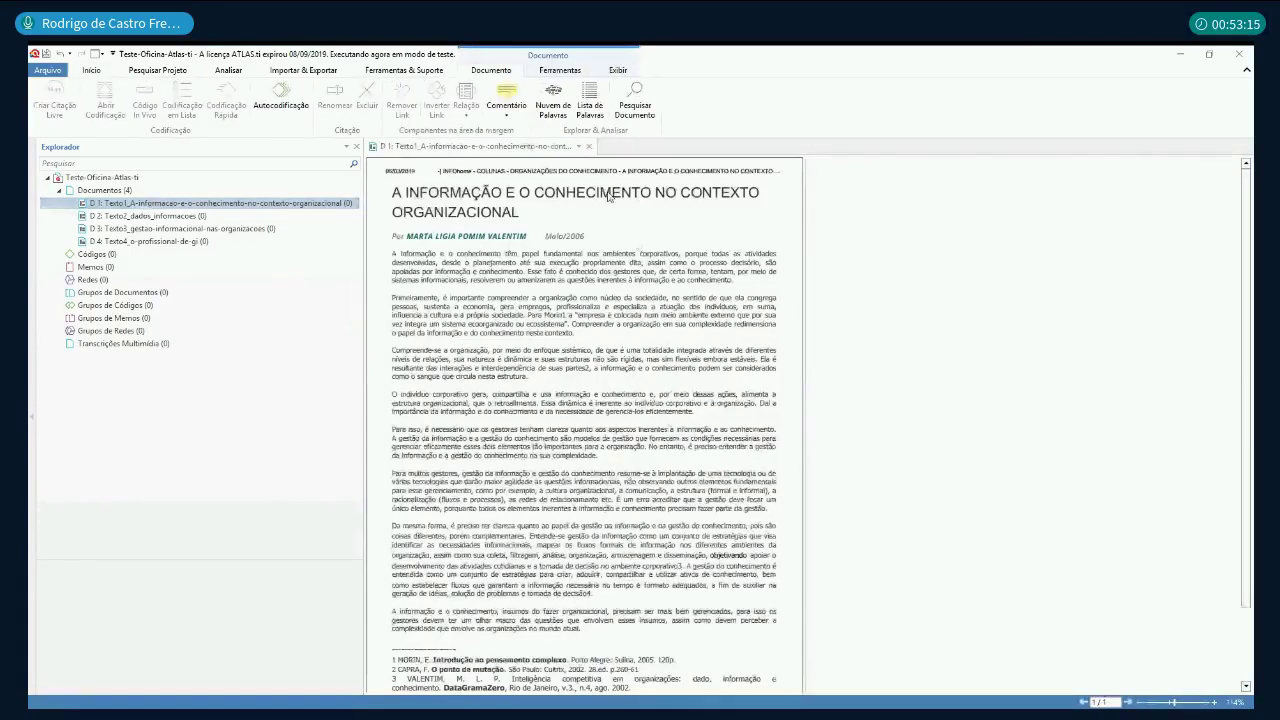
scroll(678, 393, down, 2)
scroll(677, 392, up, 2)
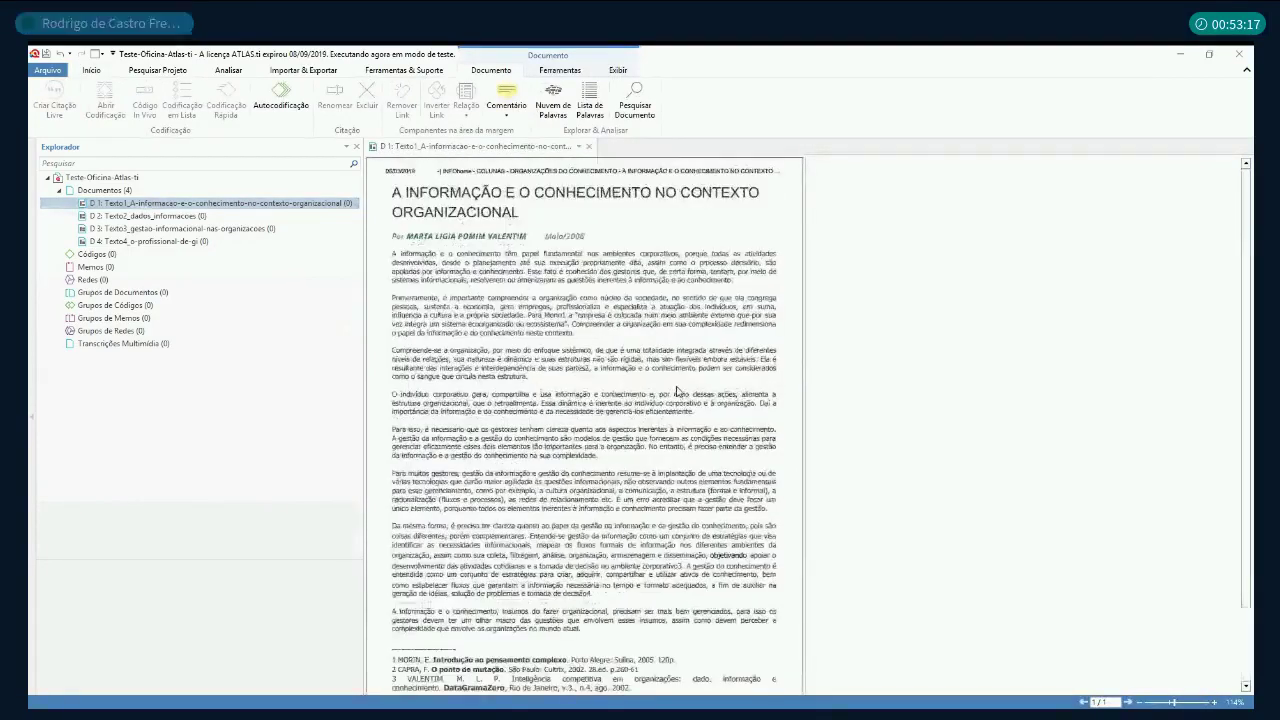
Step: Look over the open Texto1 document, open Texto2_dados_informacoes and select the source footnote at the end of its first page
scroll(678, 393, down, 2)
scroll(678, 397, up, 2)
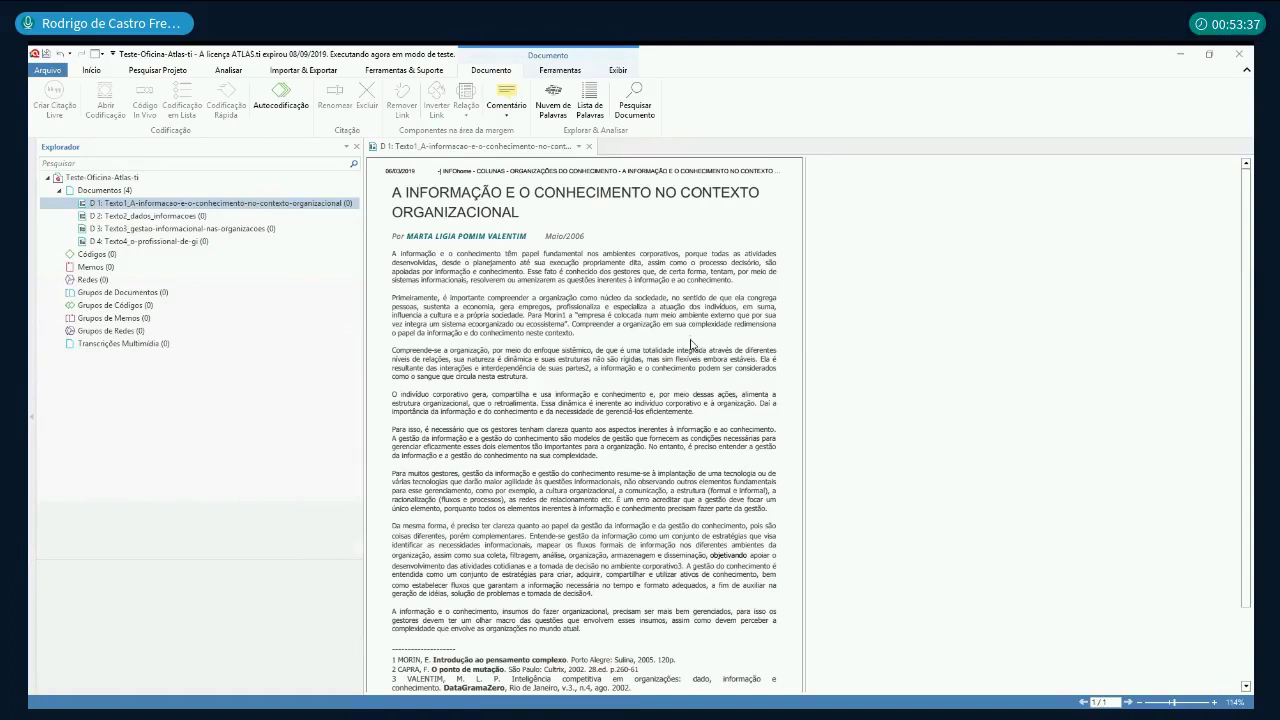
click(185, 216)
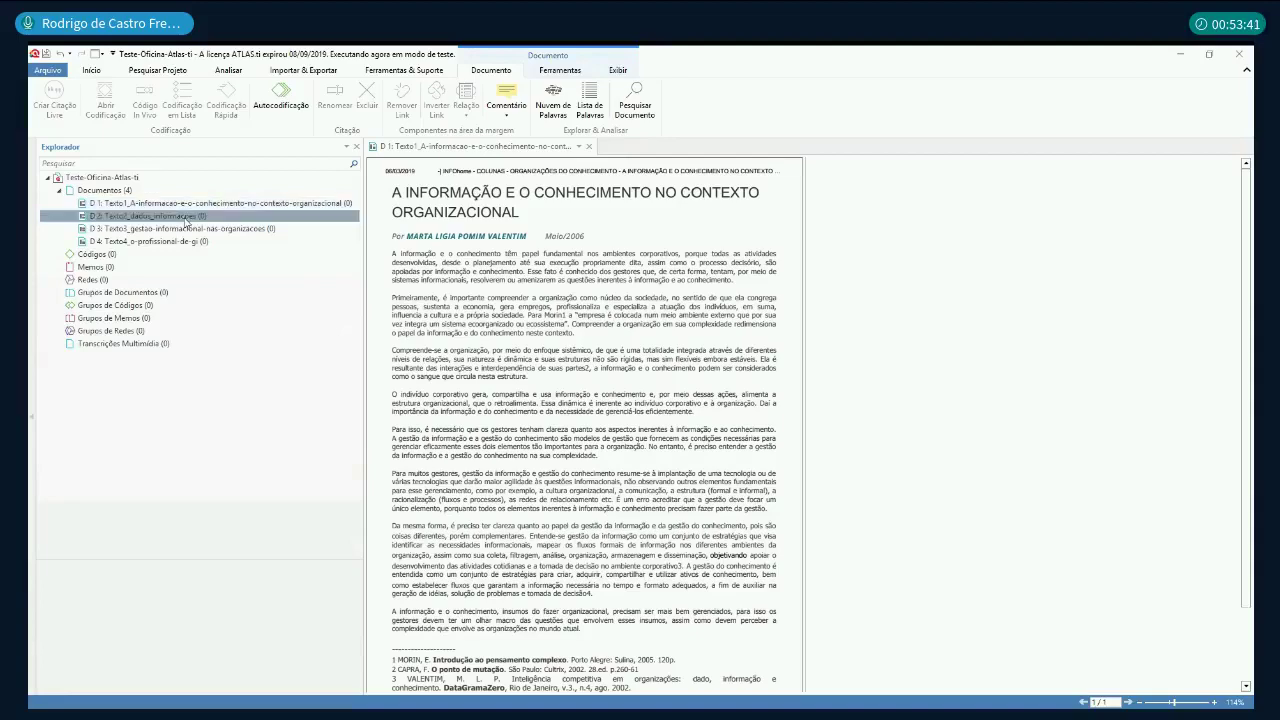
double_click(185, 219)
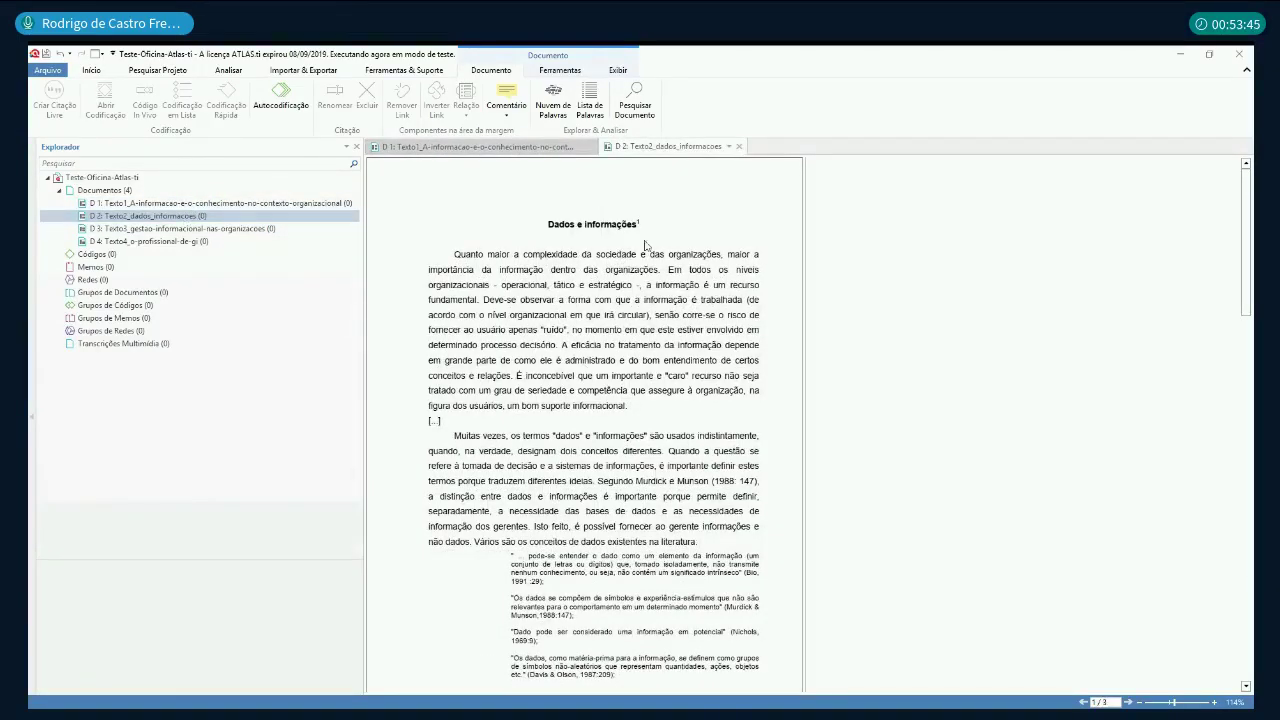
scroll(627, 278, down, 10)
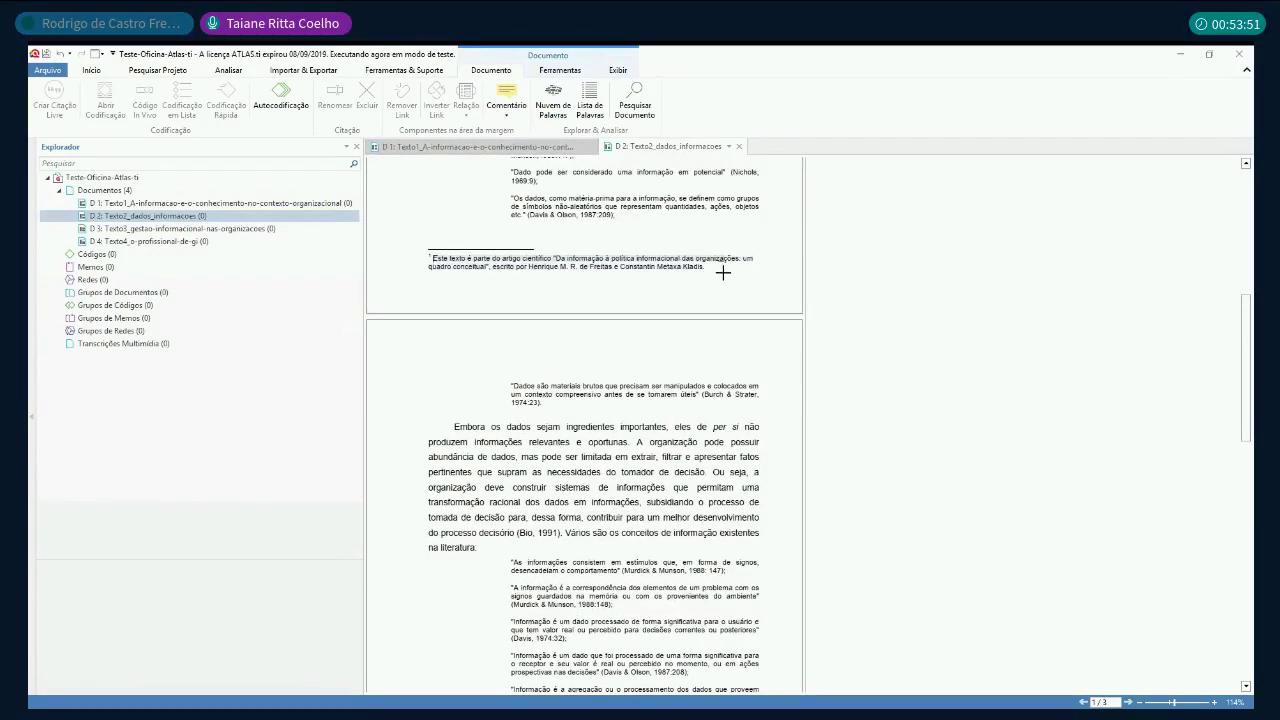
drag(707, 281, 707, 281)
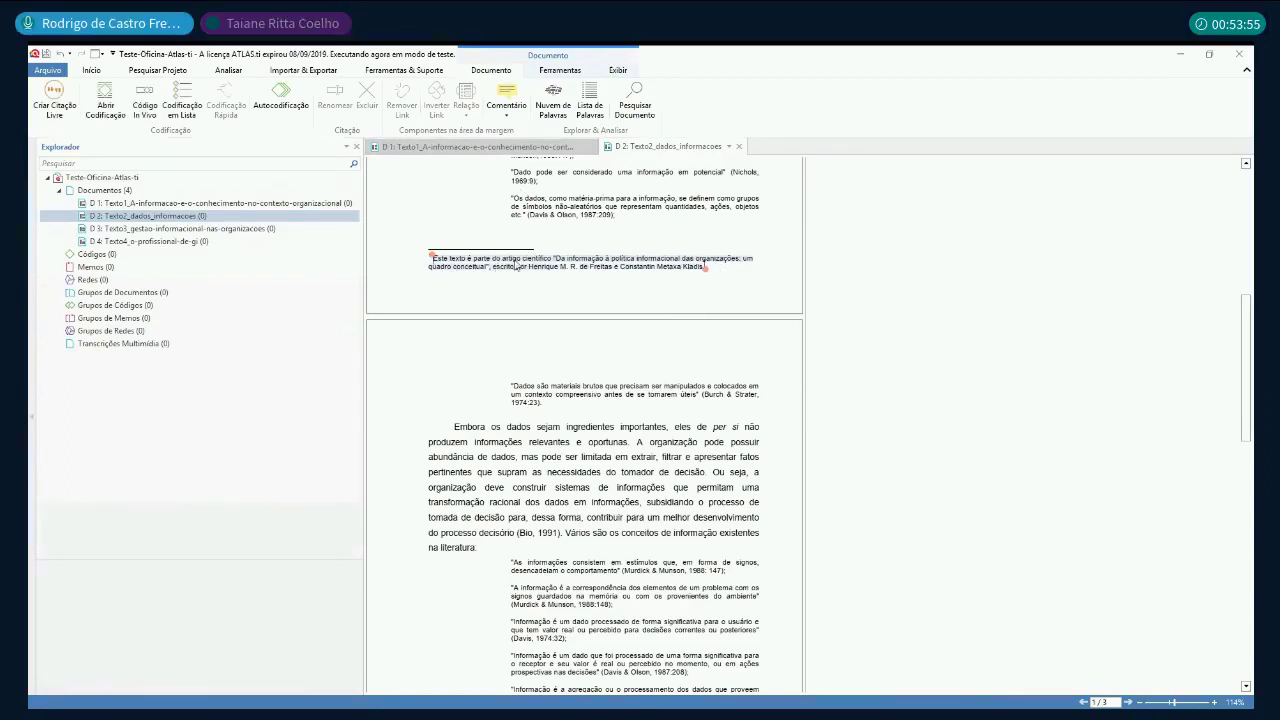
Step: Return to the beginning of Texto2_dados_informacoes and close the views of both open documents
scroll(568, 258, up, 2)
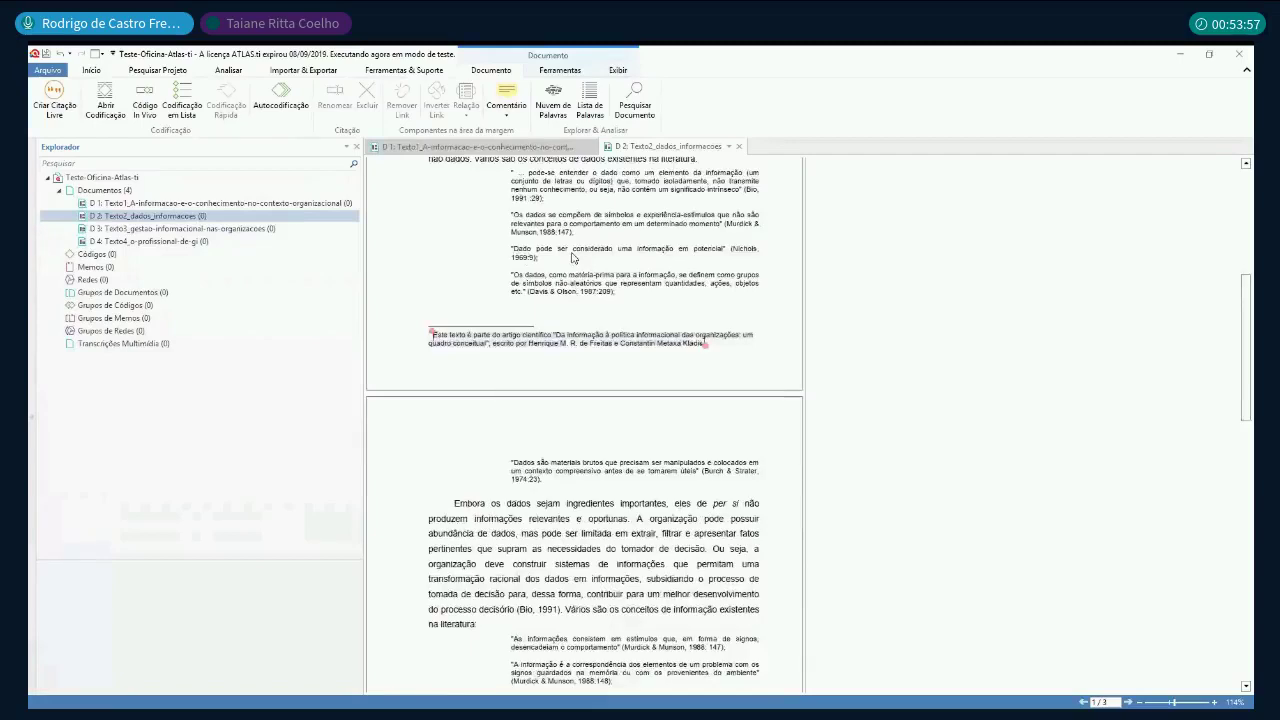
scroll(632, 300, up, 4)
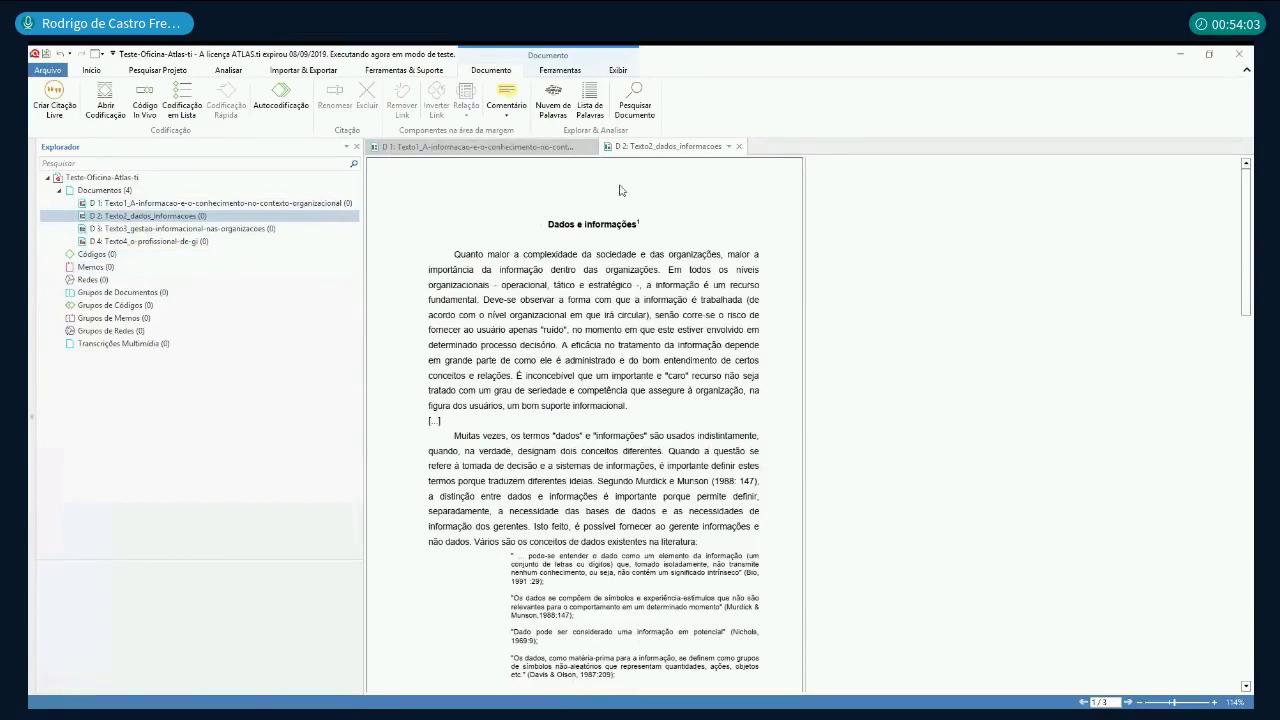
click(739, 146)
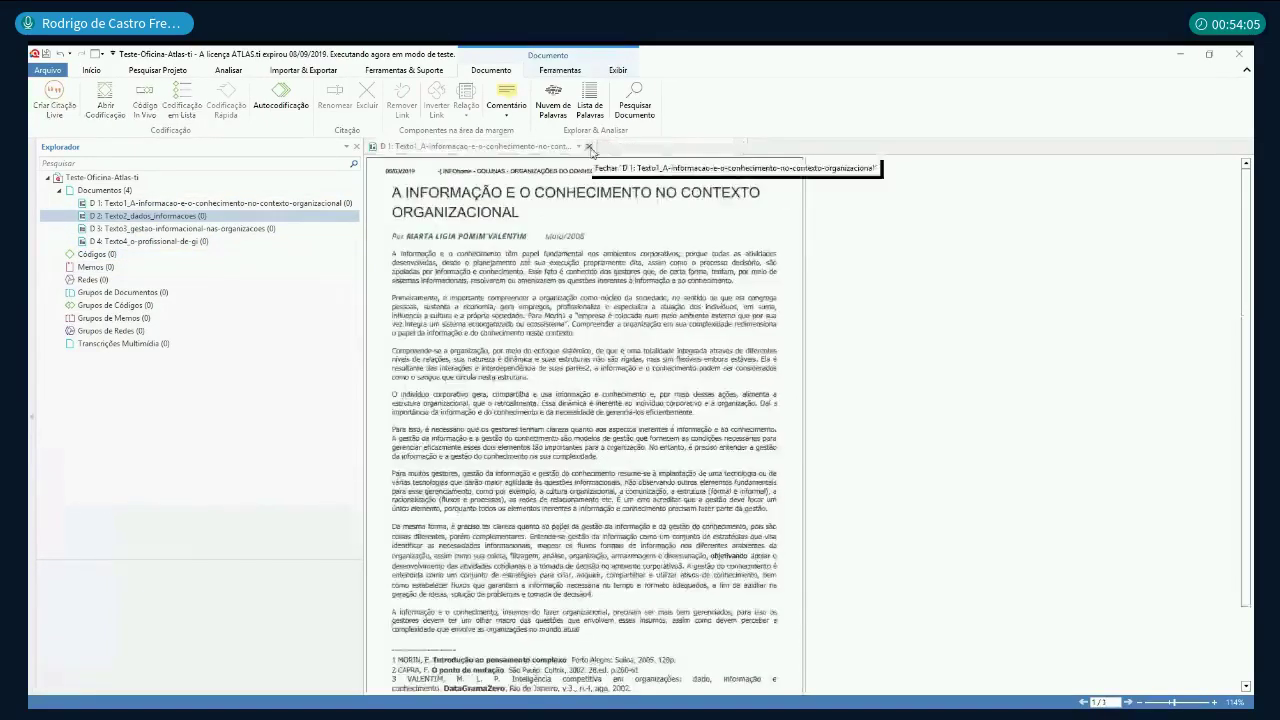
click(590, 148)
Step: Start adding files to the project and browse to the 02_UFPR folder in Dropbox
click(68, 114)
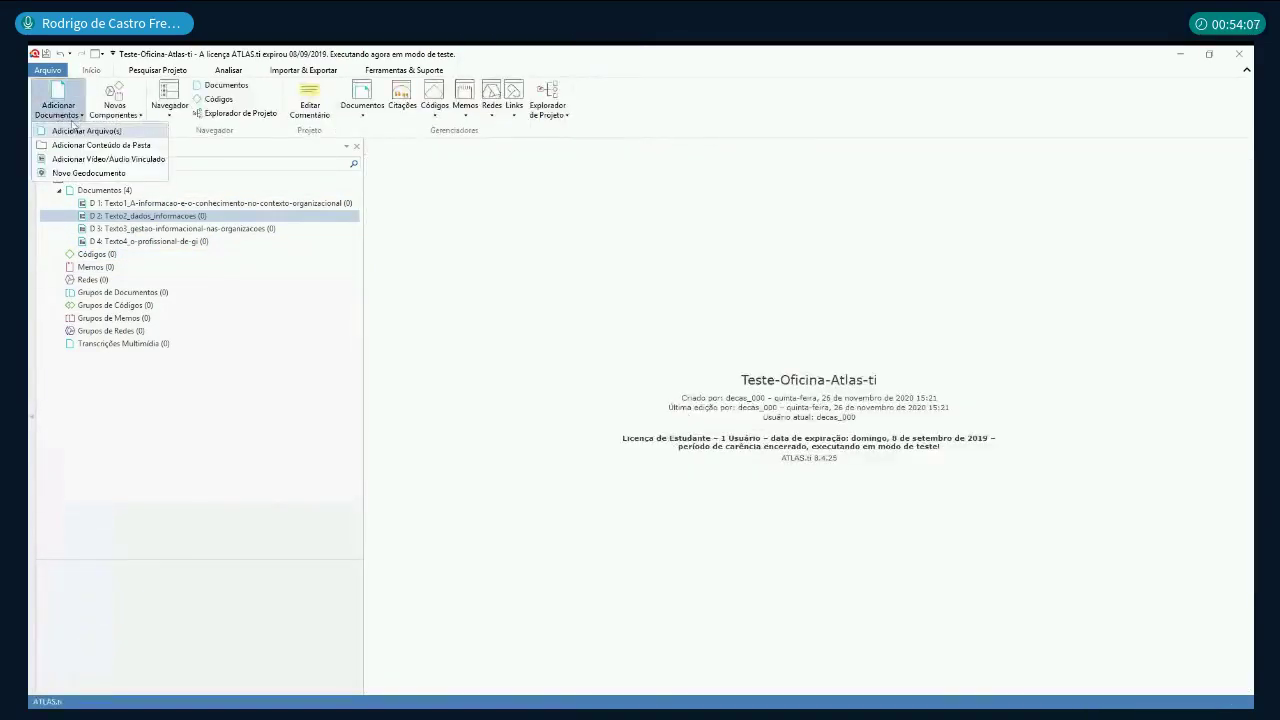
click(76, 132)
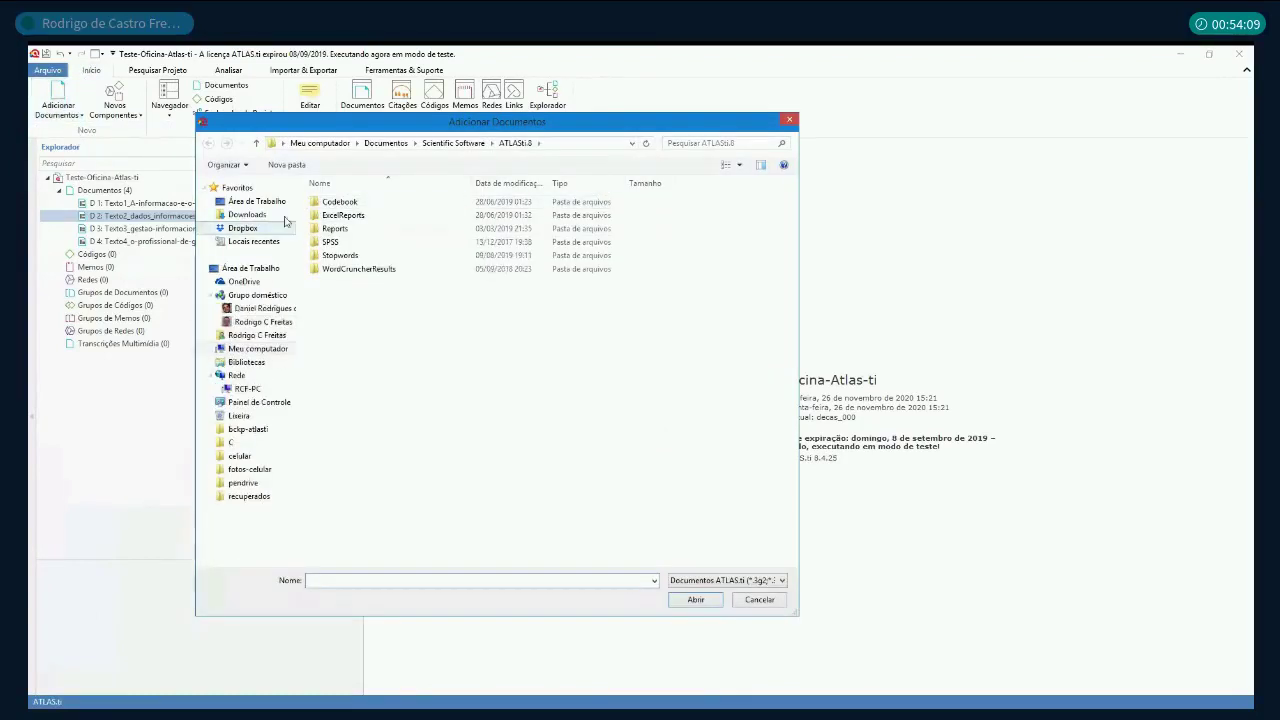
click(245, 228)
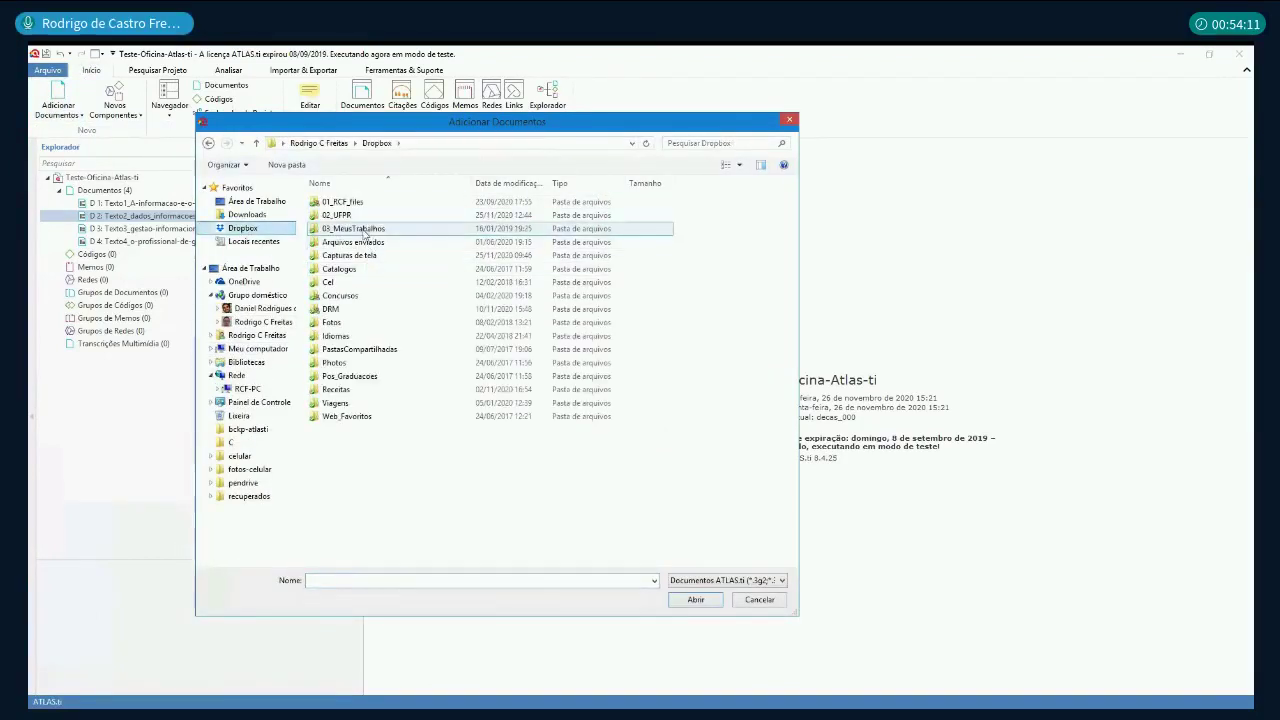
double_click(365, 215)
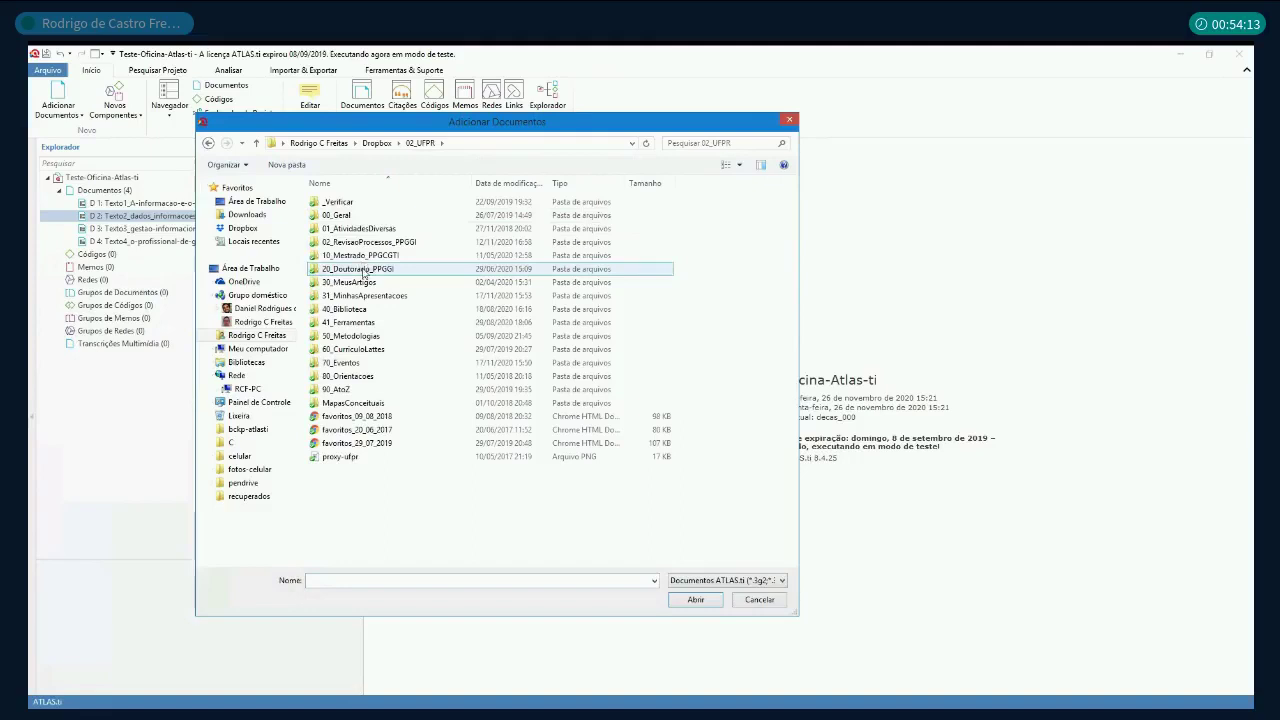
double_click(363, 270)
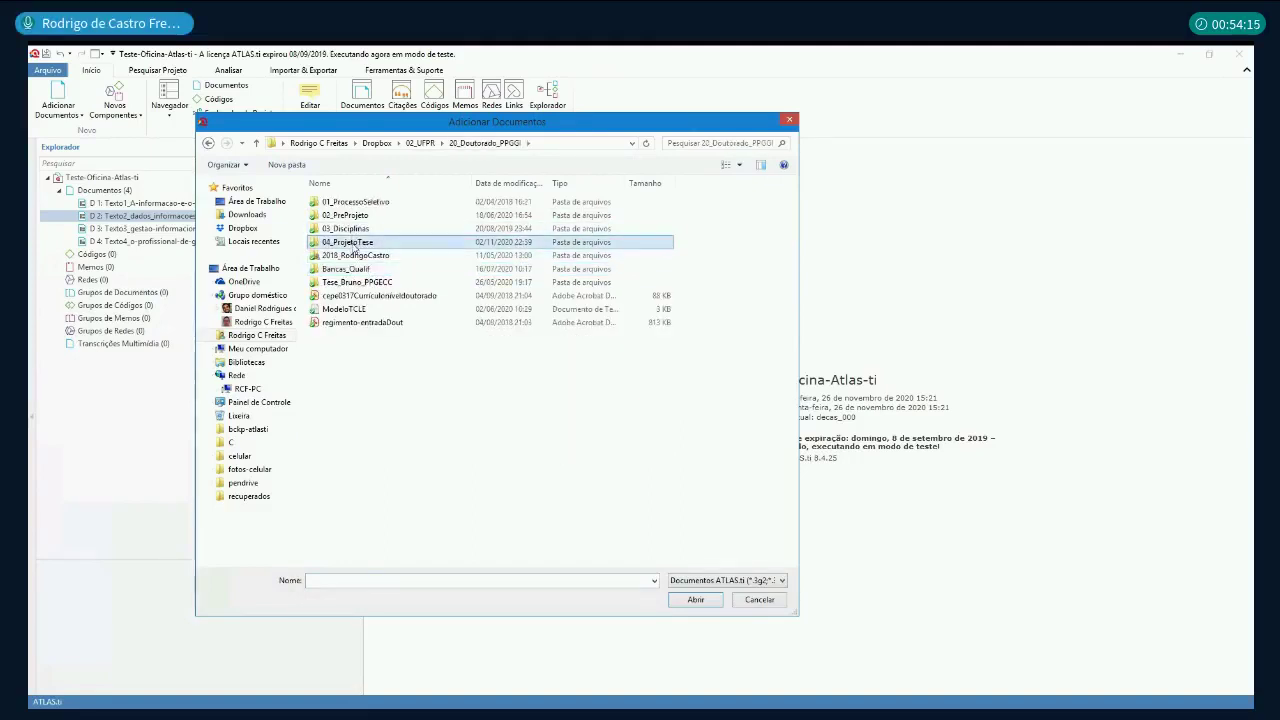
double_click(353, 247)
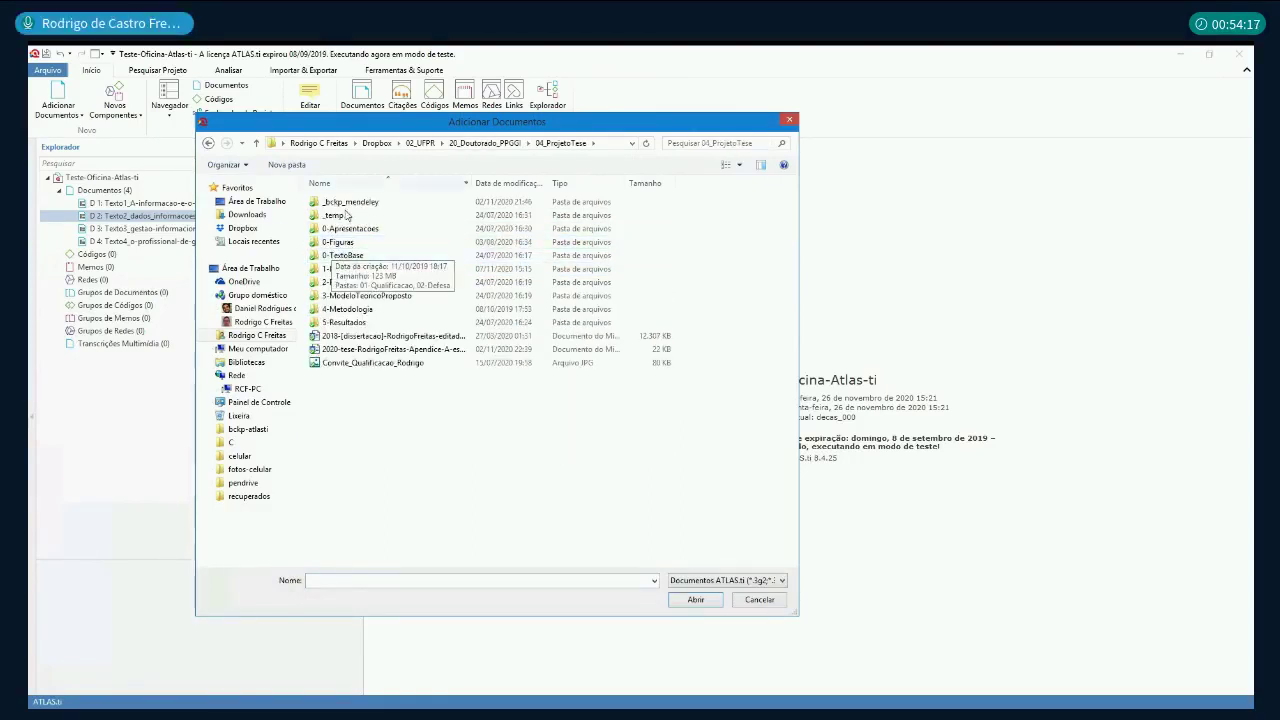
click(470, 143)
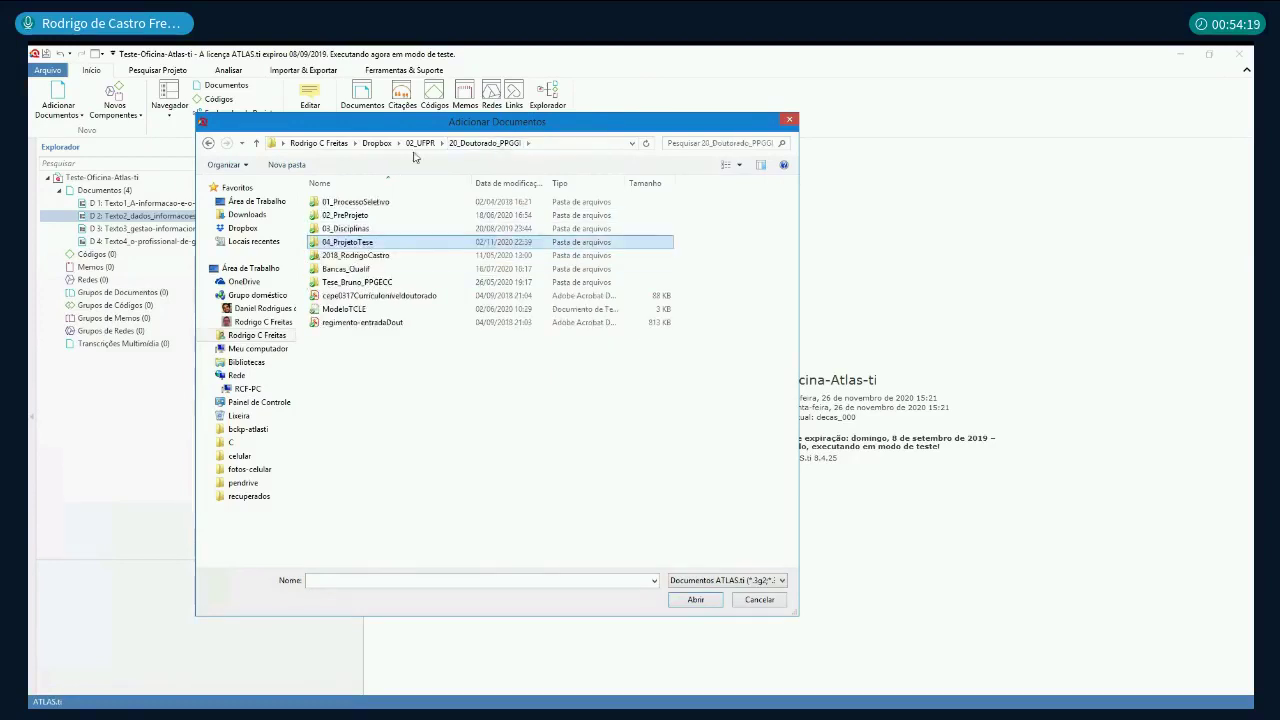
click(420, 143)
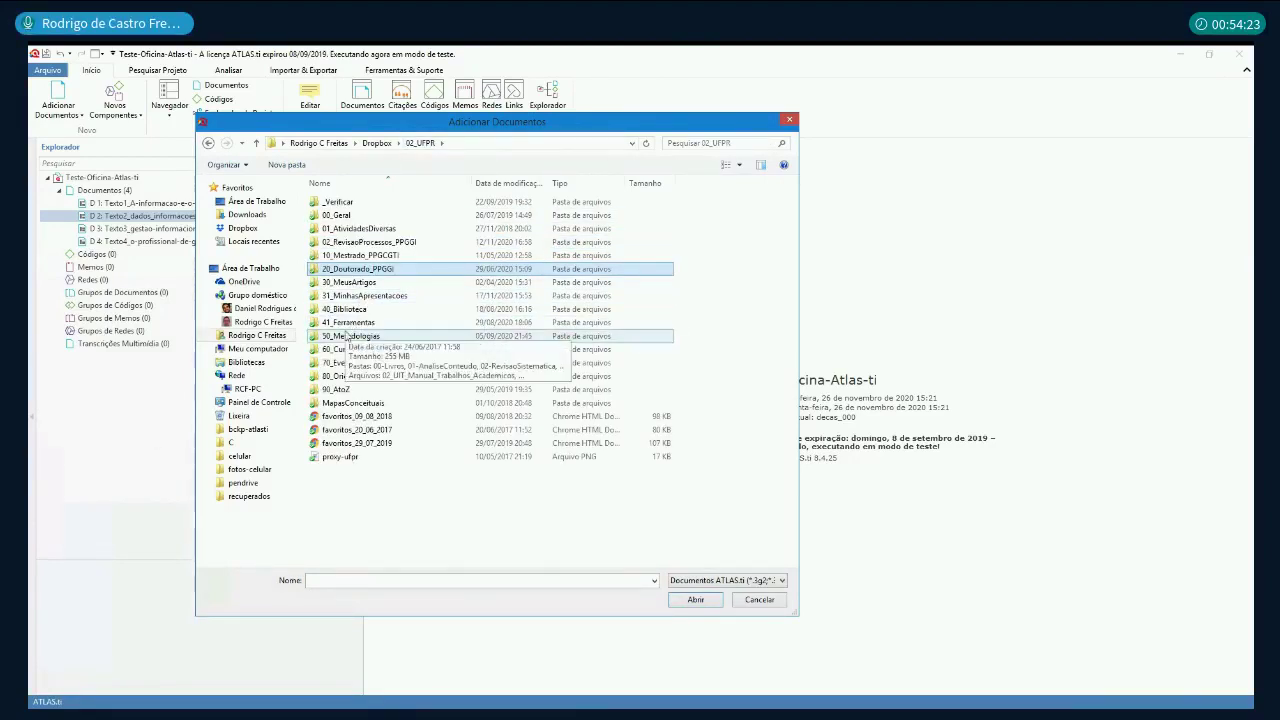
Step: Add the 2011 article PDF on gestao-informacao-e-gestao-conhecimento to the project from 31_MinhasApresentacoes, 2020.11.26-Atlasti-[II-SIDIP], Textos
double_click(358, 295)
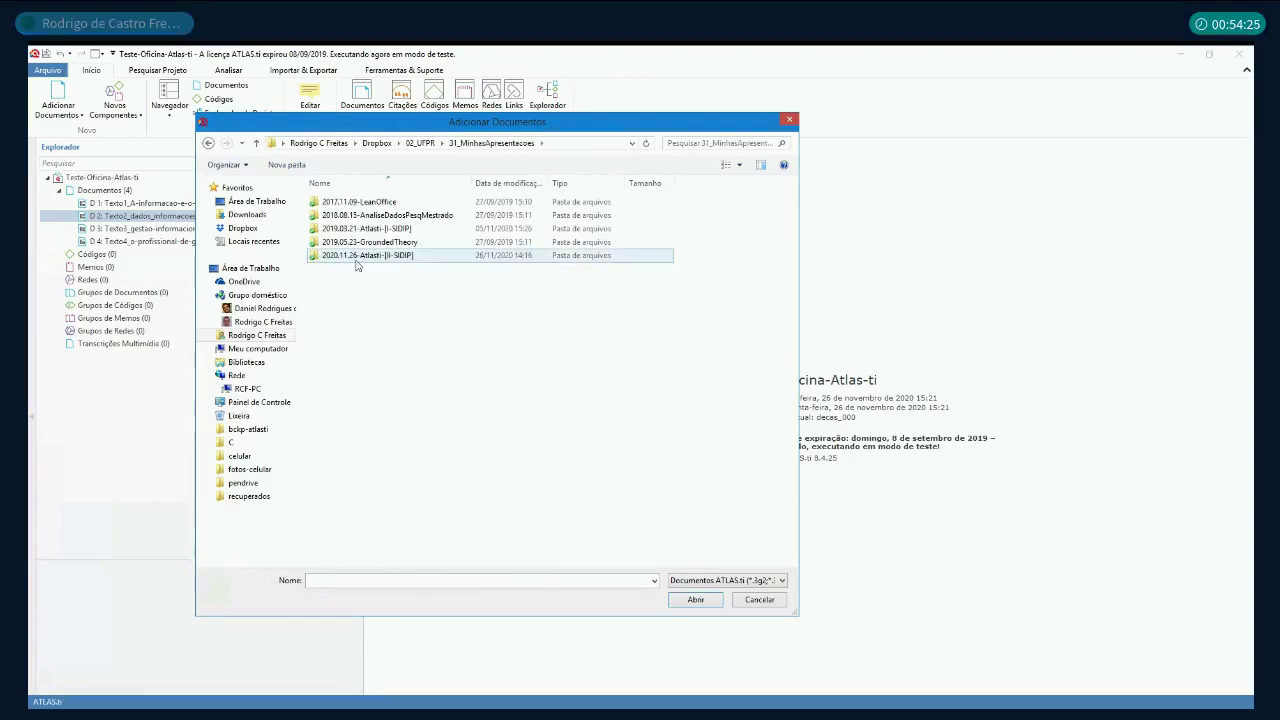
double_click(358, 256)
double_click(354, 203)
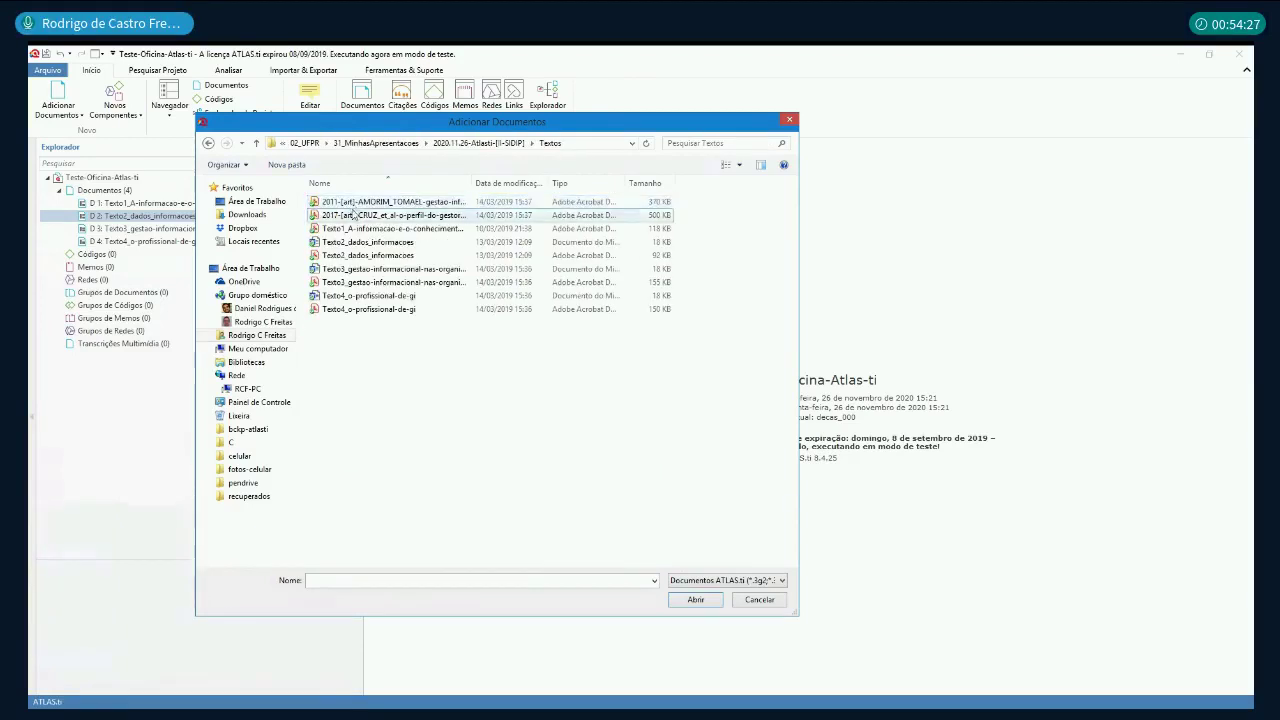
click(414, 203)
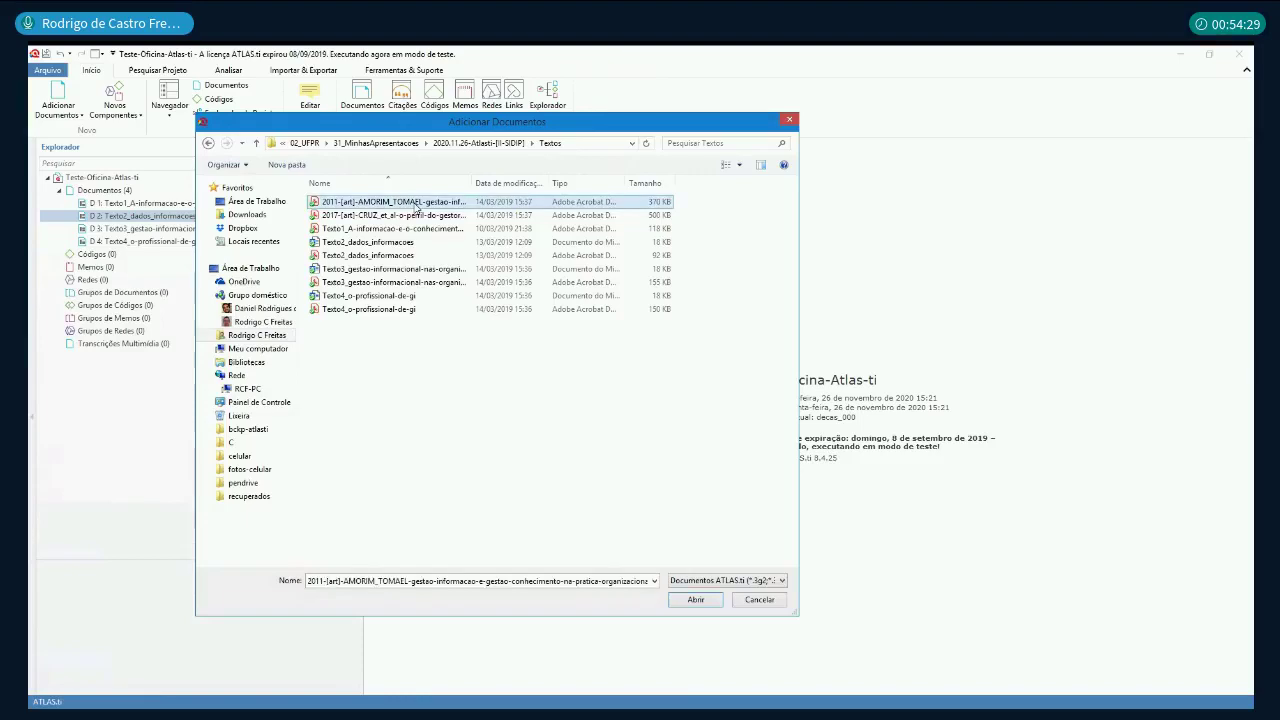
double_click(414, 204)
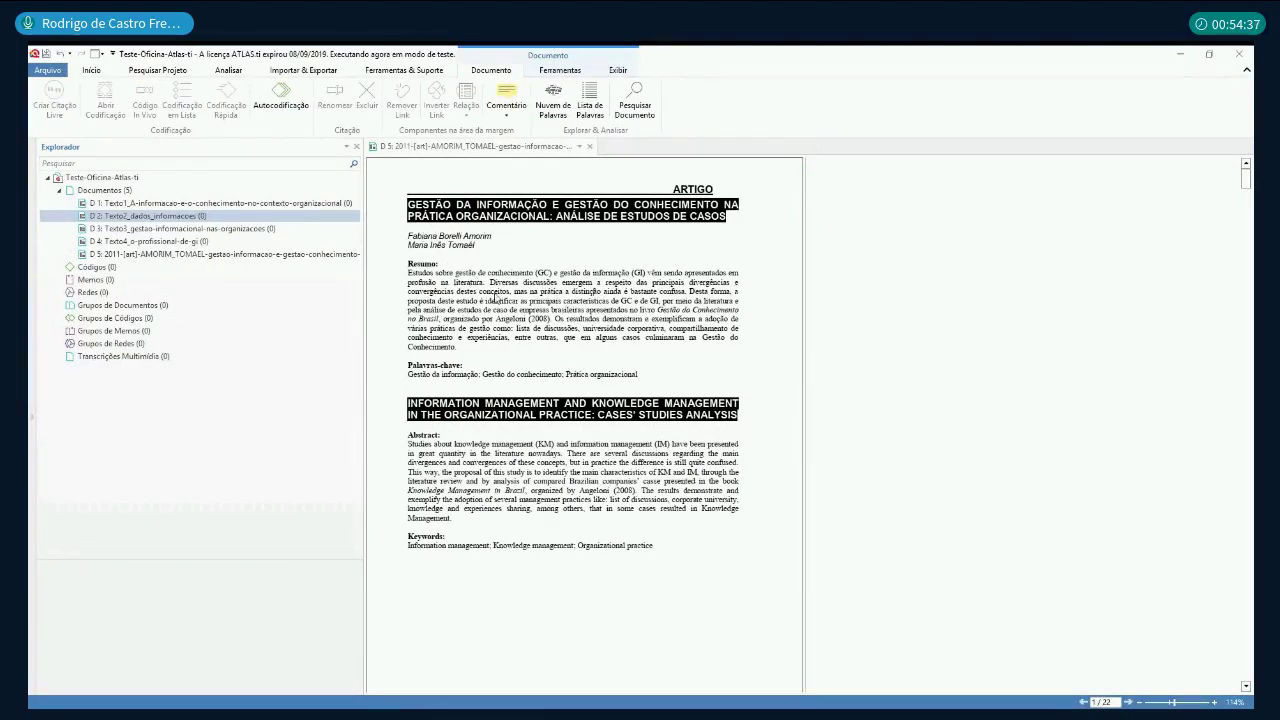
Step: Look through the first pages of the added 2011 article and close its view
scroll(494, 298, down, 3)
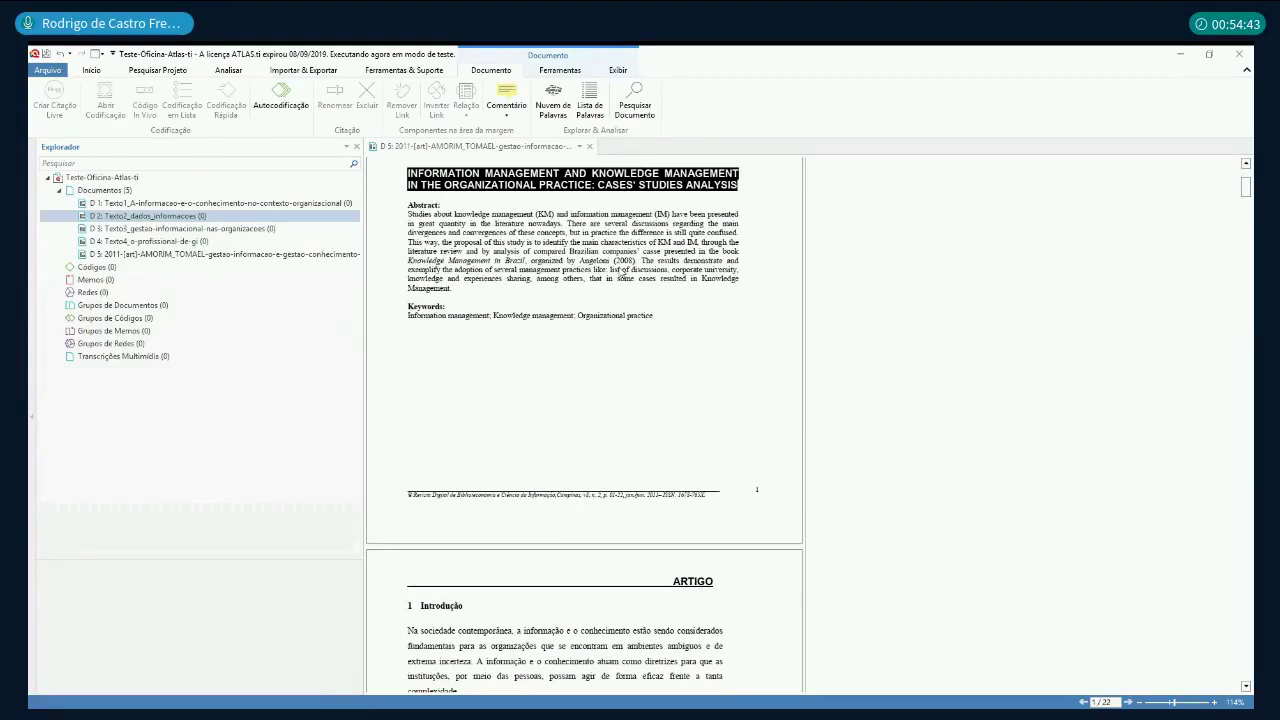
scroll(622, 271, down, 15)
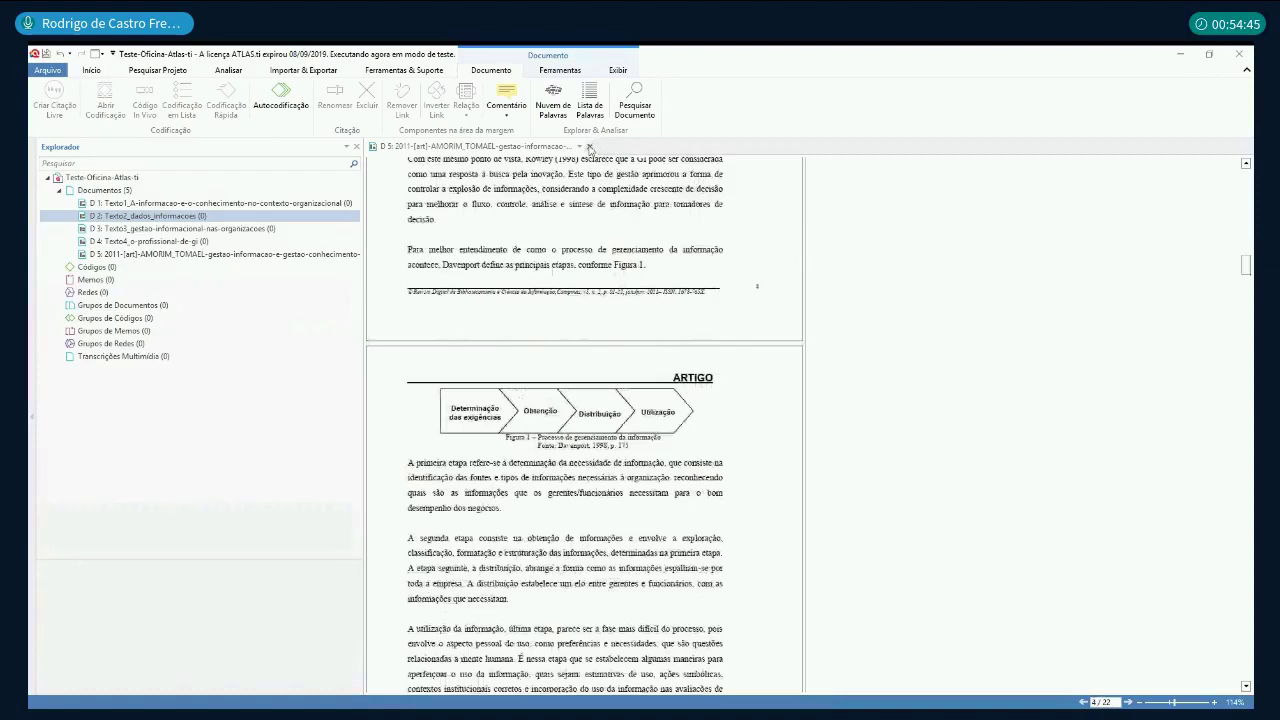
click(590, 147)
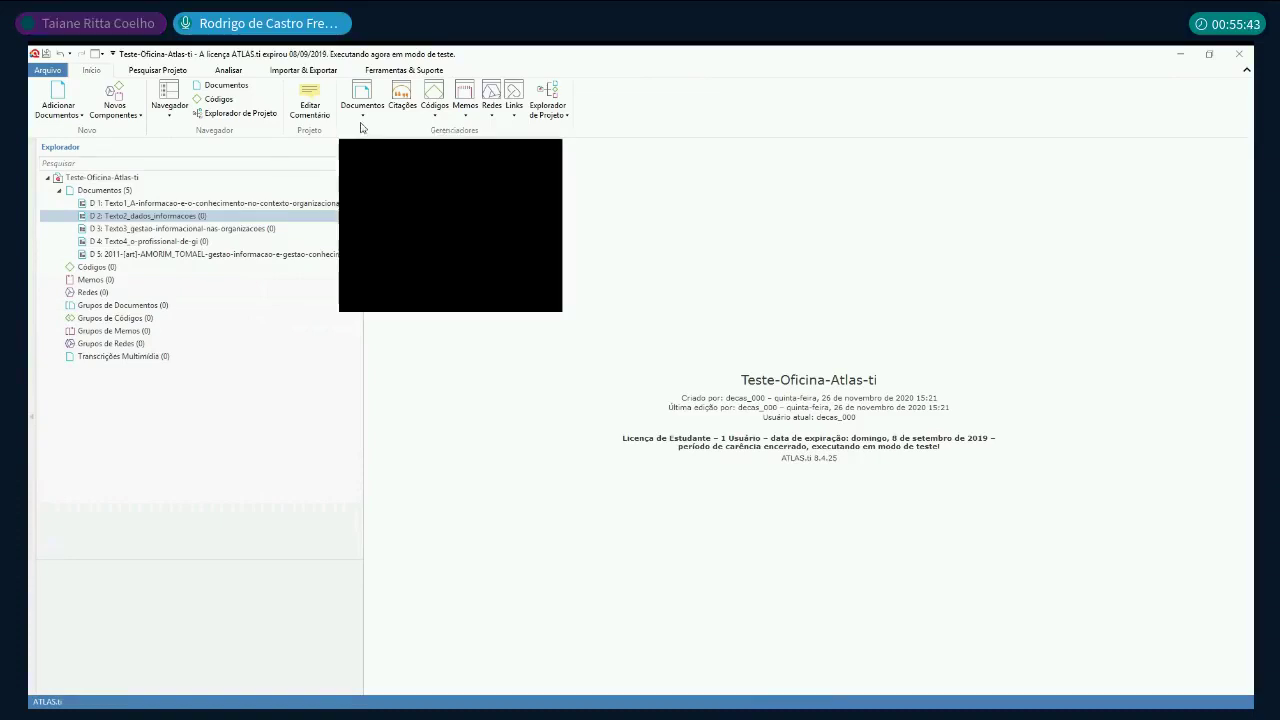
Step: Create a document group named Texto in the document group manager and close the manager
ctrl+click(100, 203)
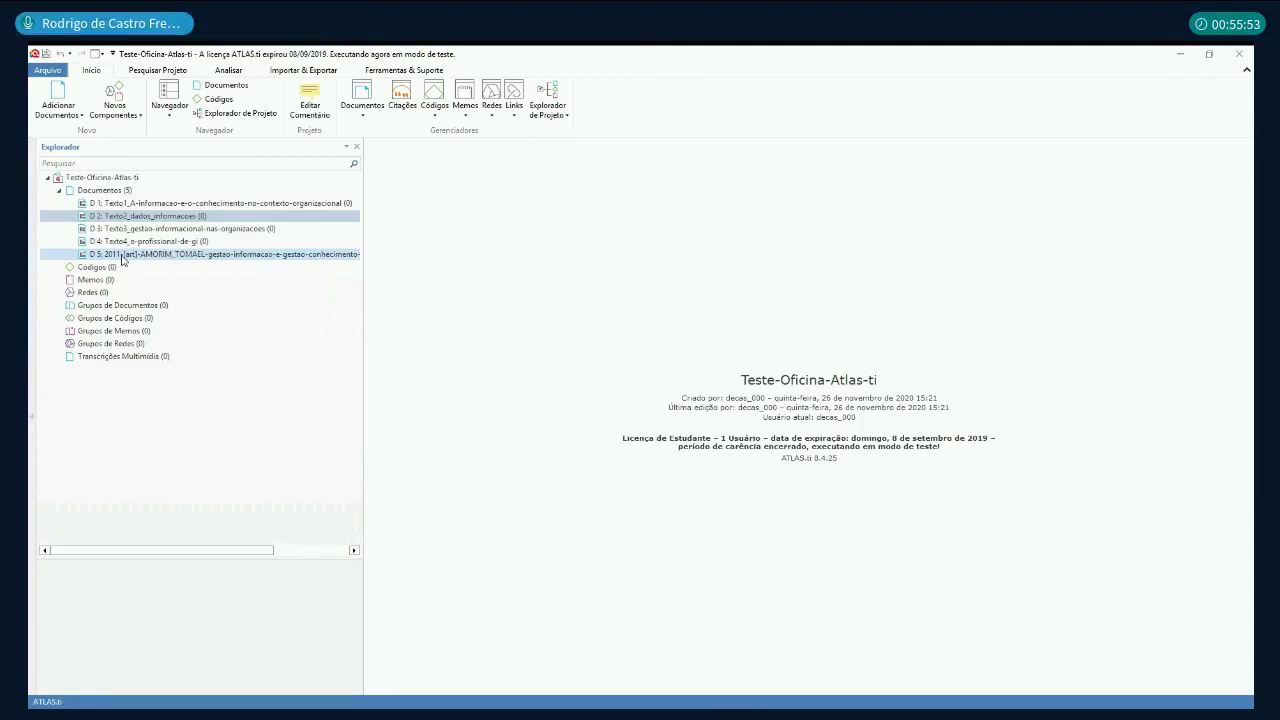
click(361, 110)
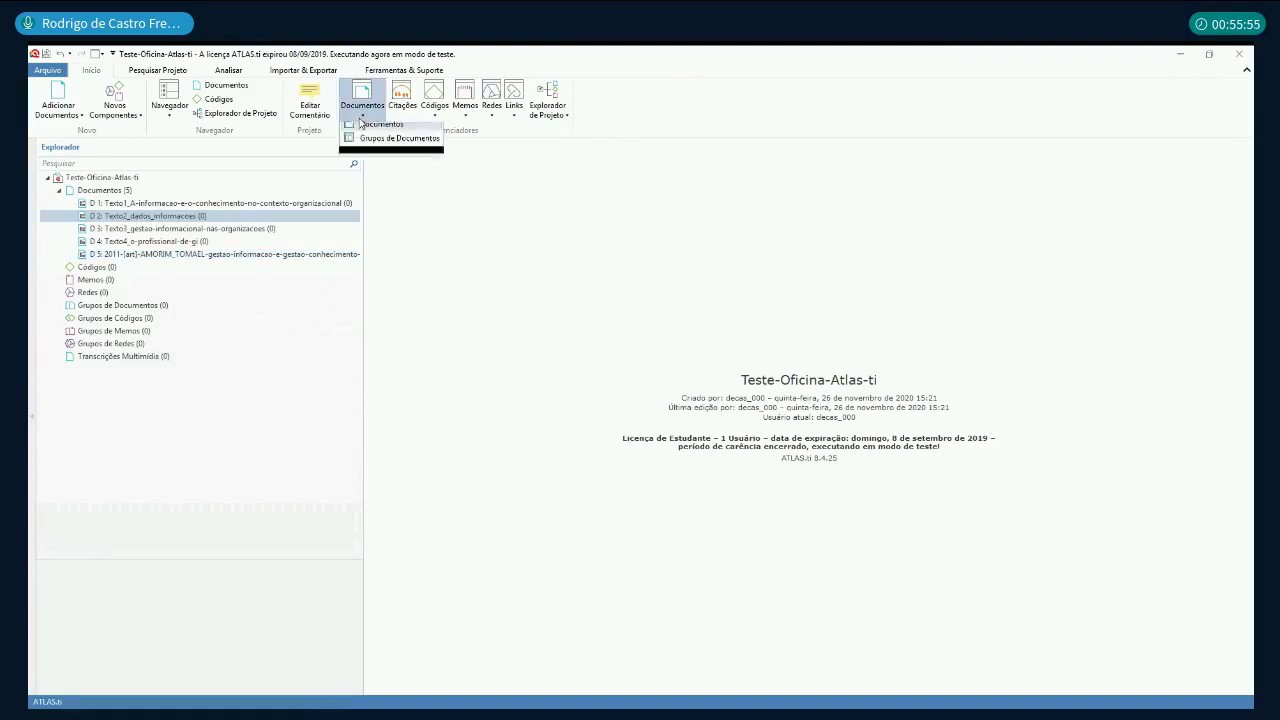
click(422, 146)
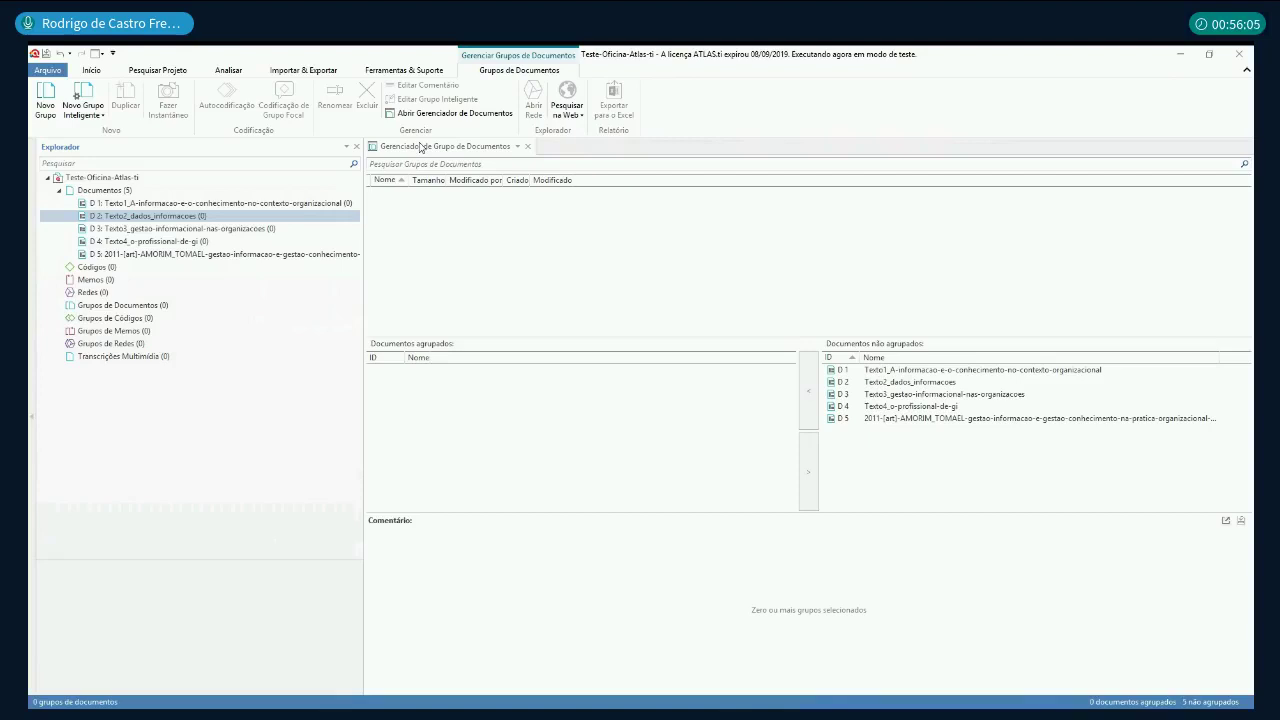
click(45, 100)
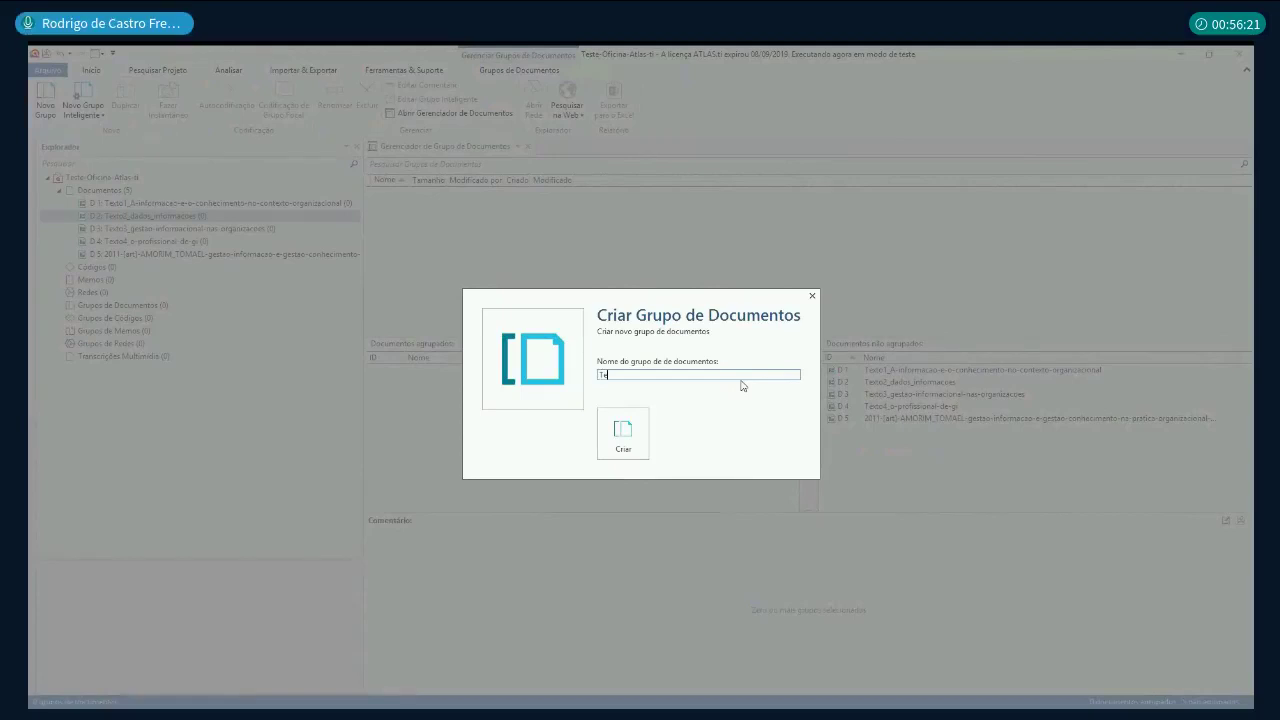
text(xto)
key(Return)
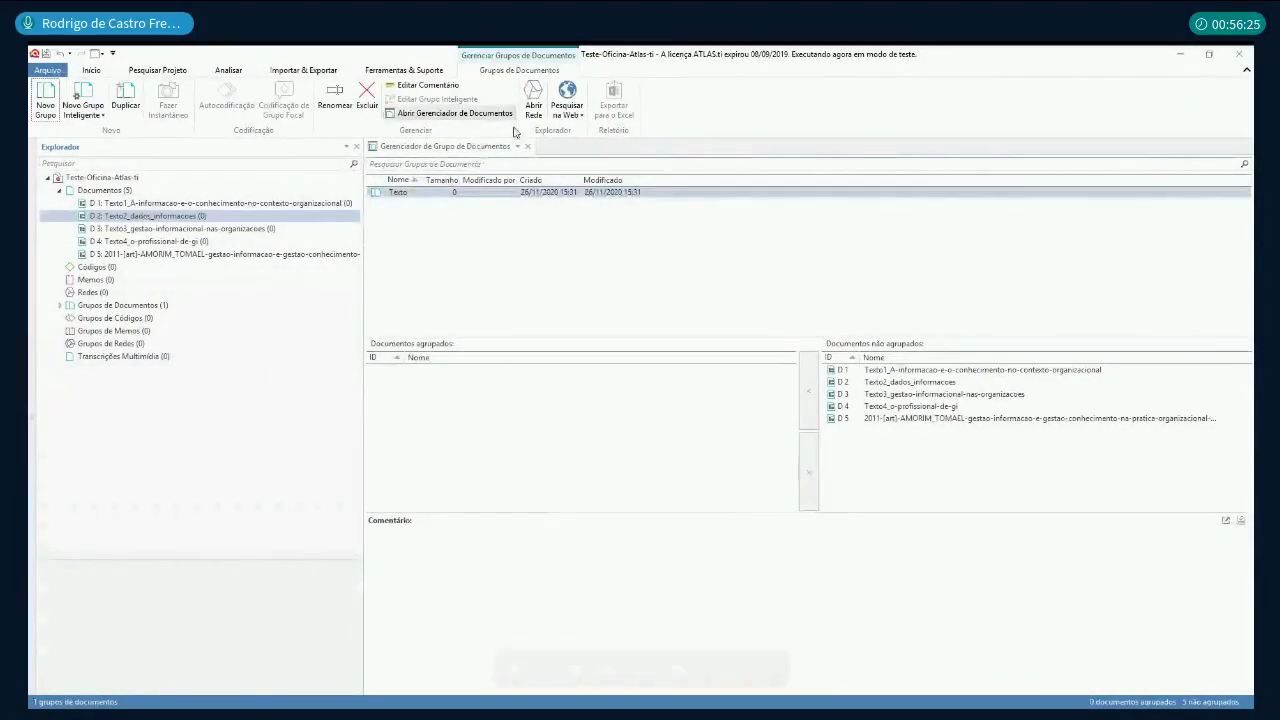
click(528, 147)
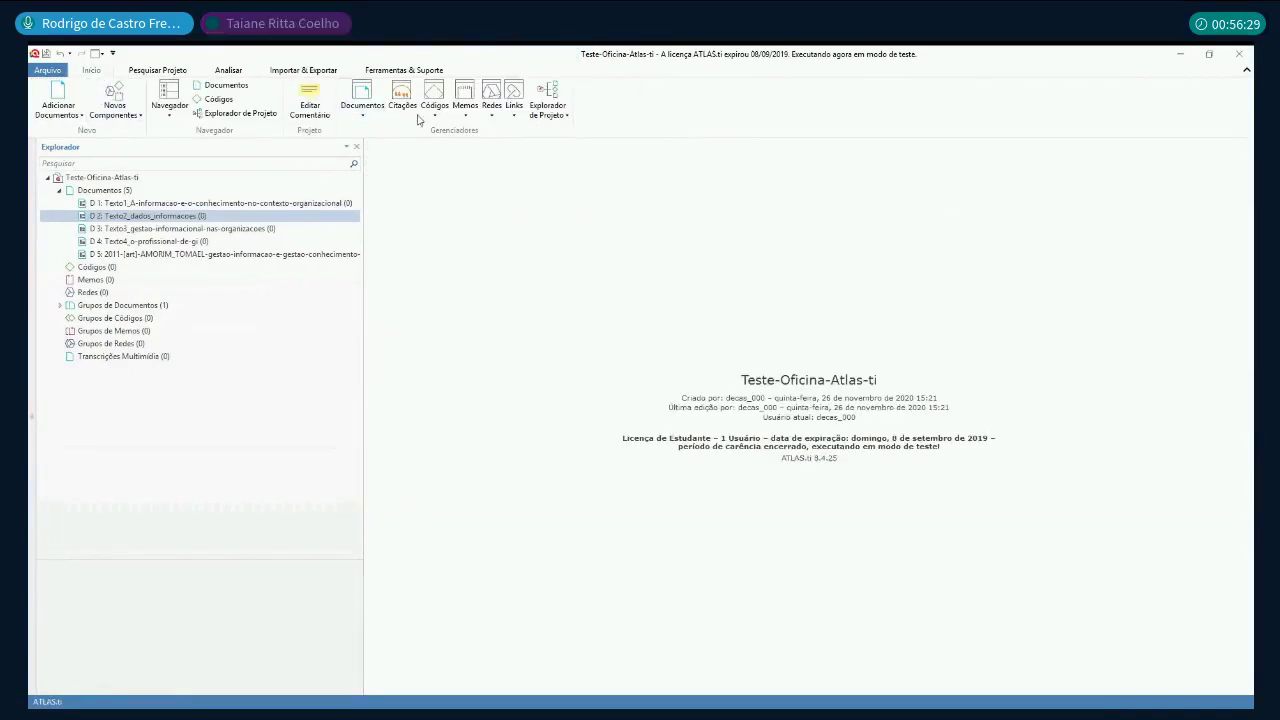
Step: Reopen the document group manager and create another document group named Imagem
click(364, 118)
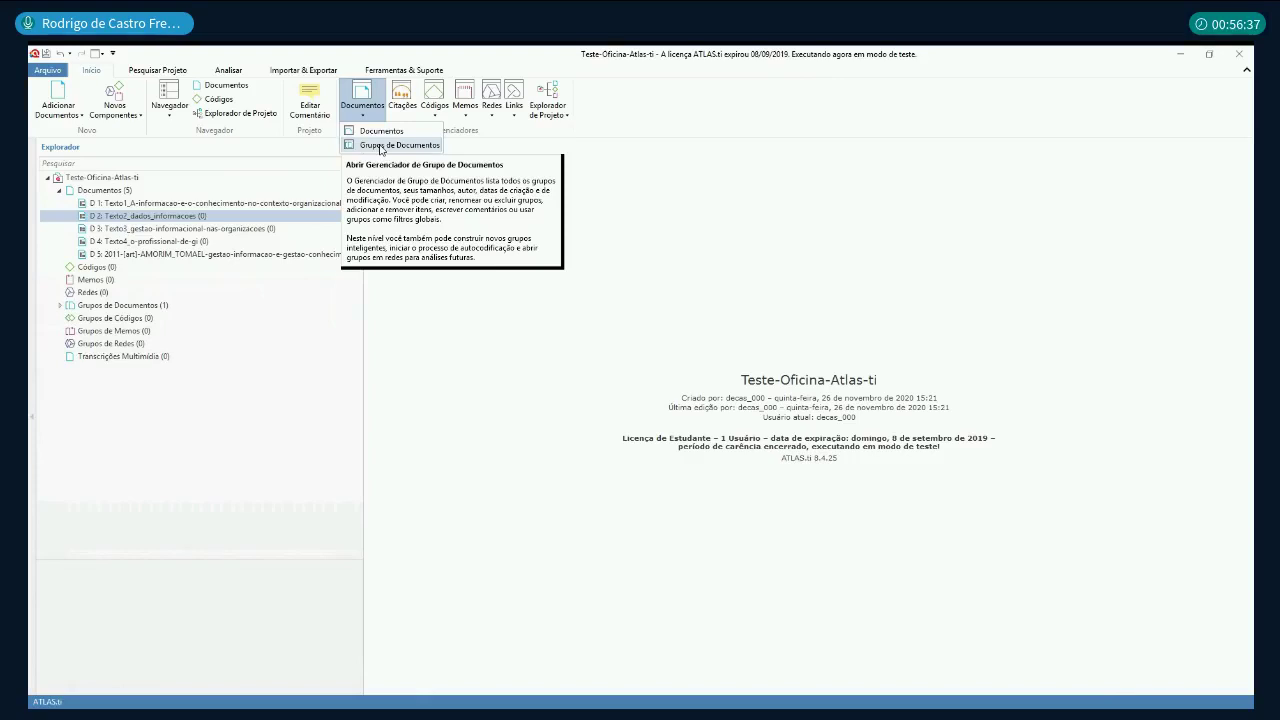
click(380, 146)
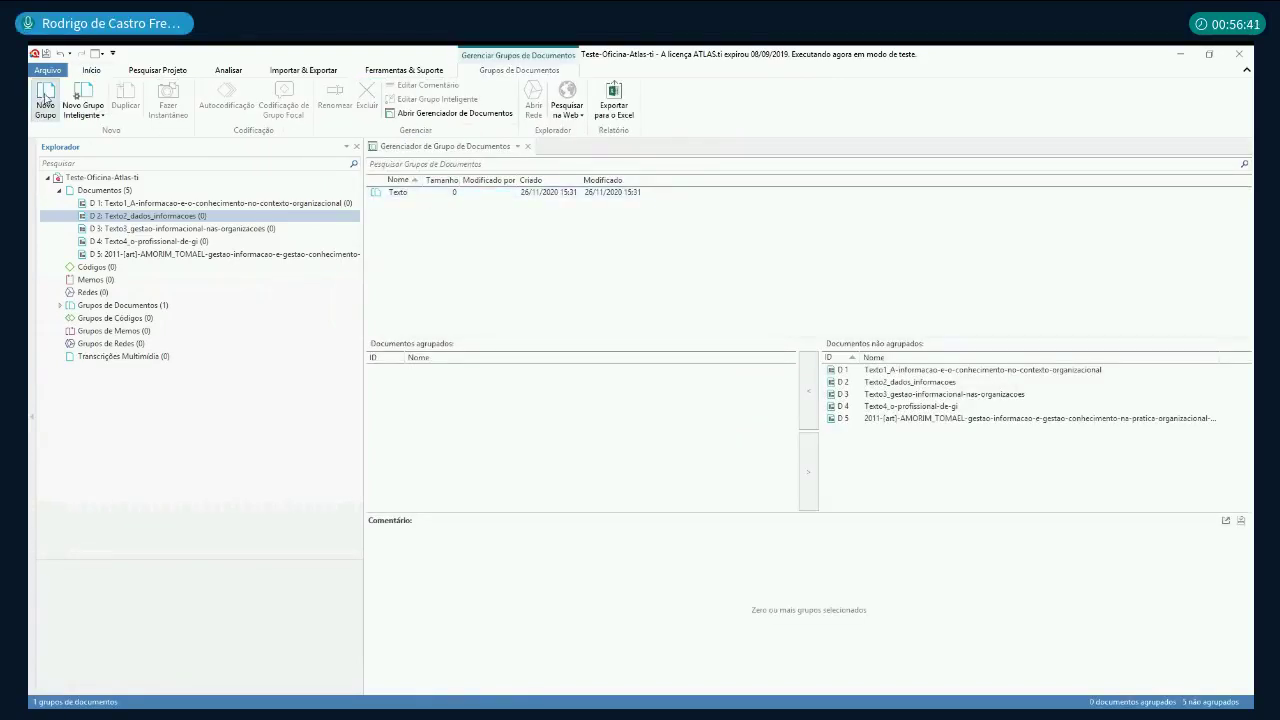
click(45, 105)
click(633, 376)
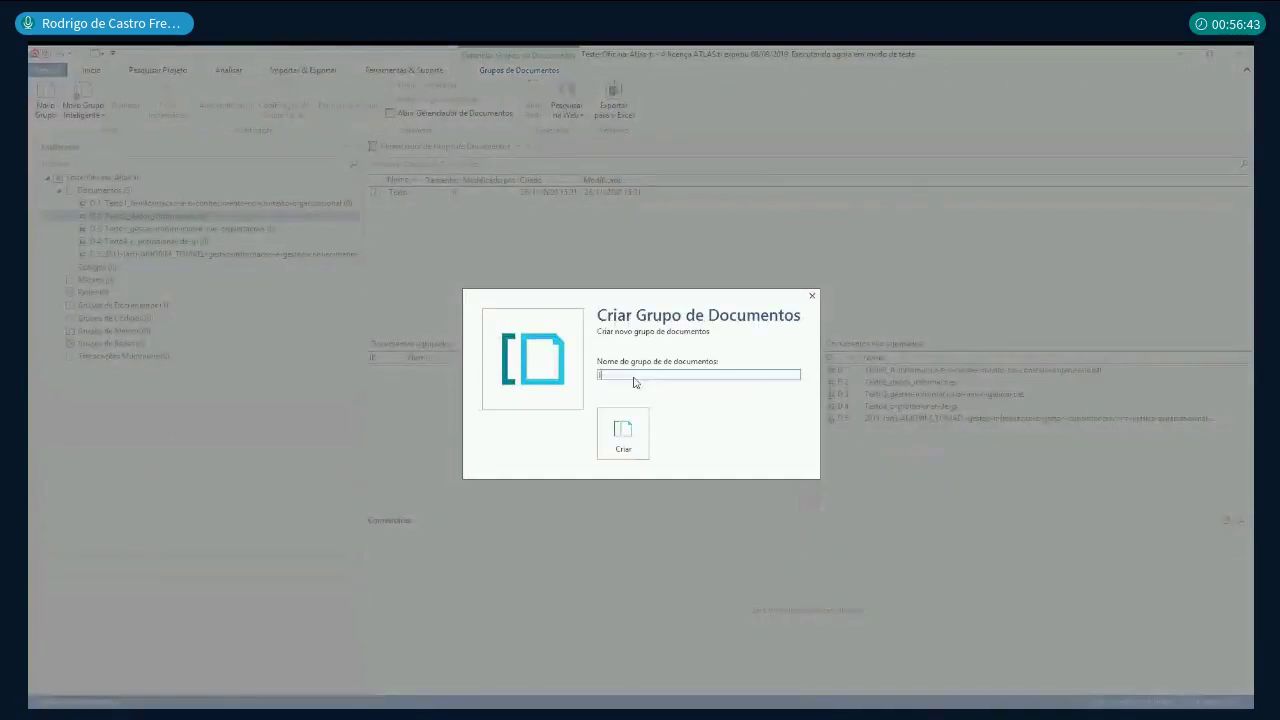
text(Imagem)
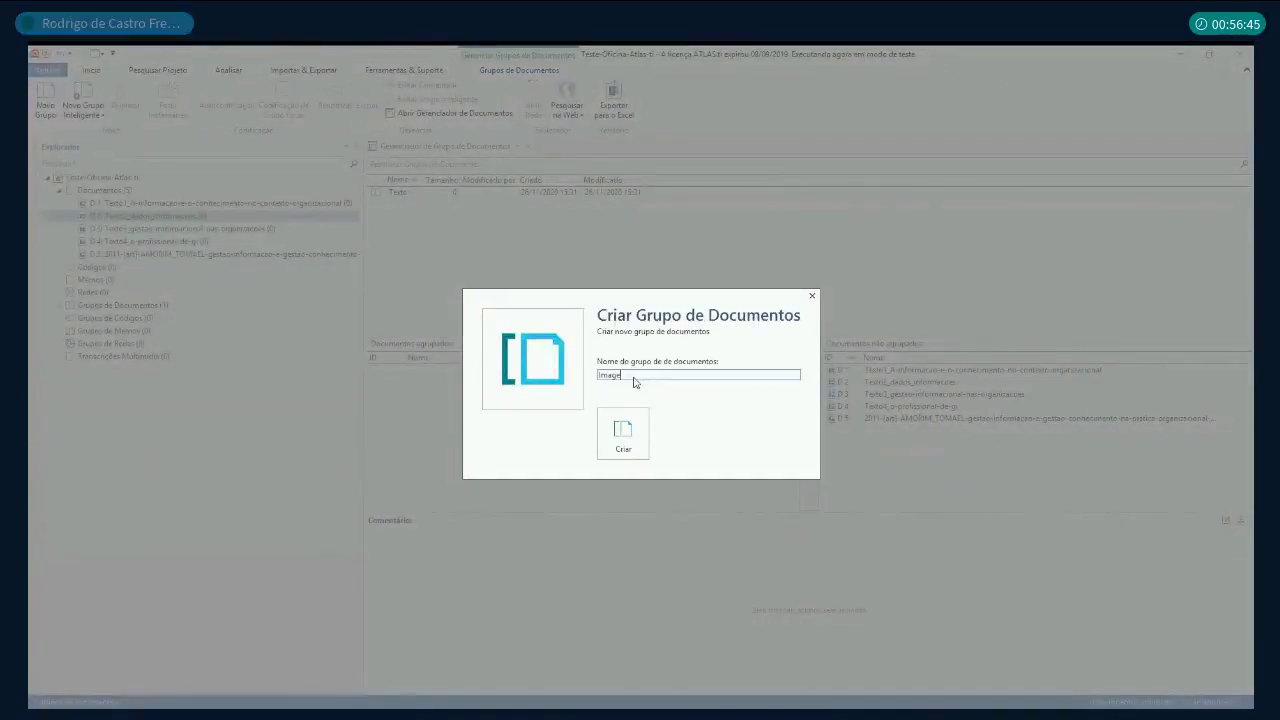
click(621, 434)
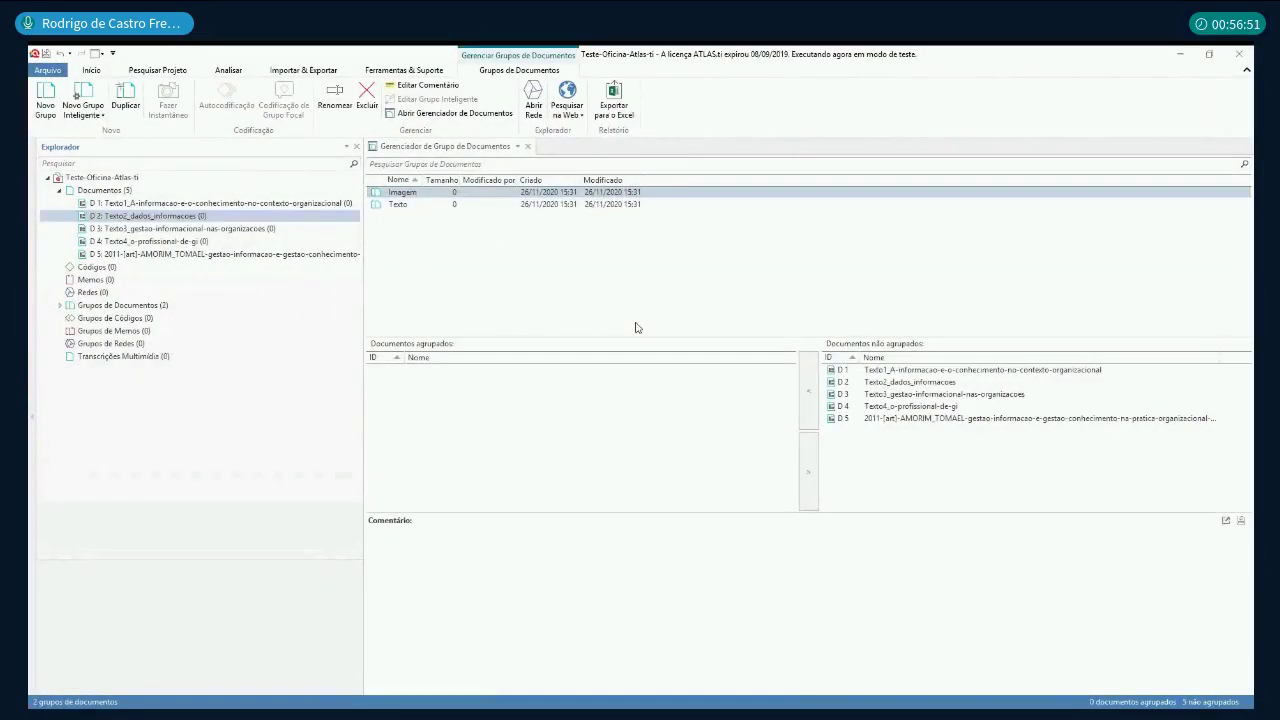
Step: Add the 2011 article (D 5) to the Imagem document group
click(895, 420)
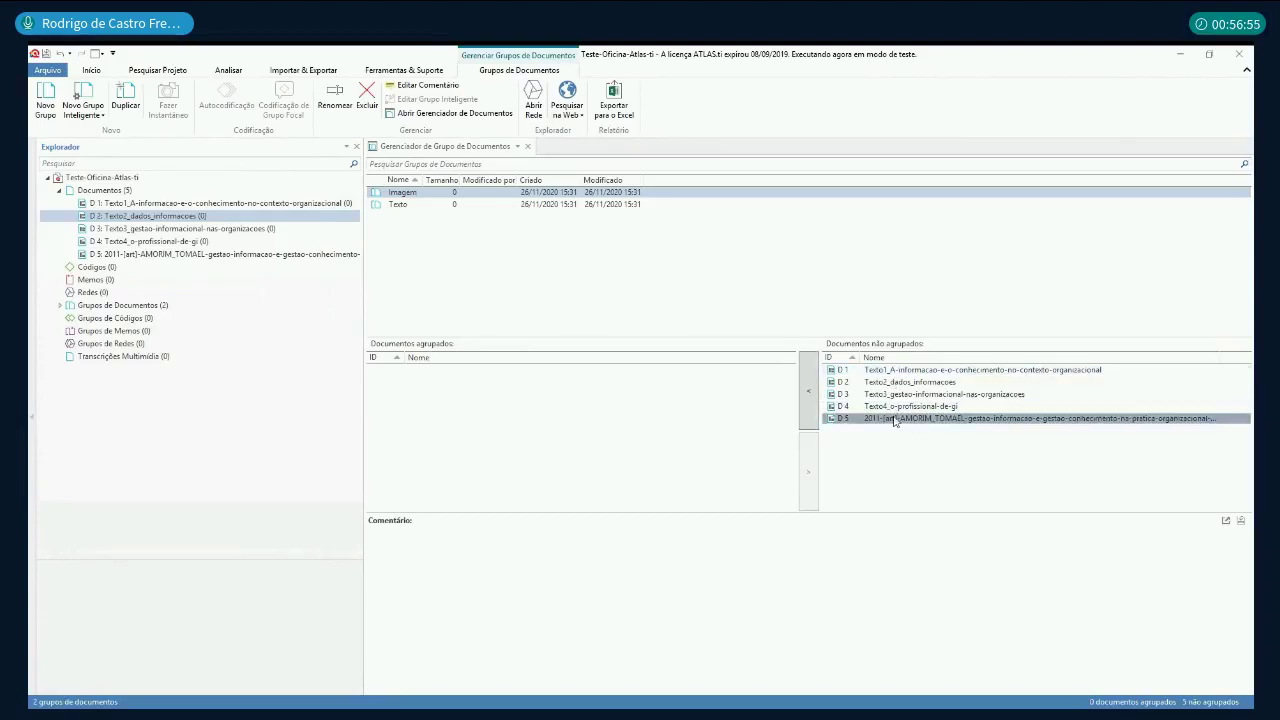
click(403, 193)
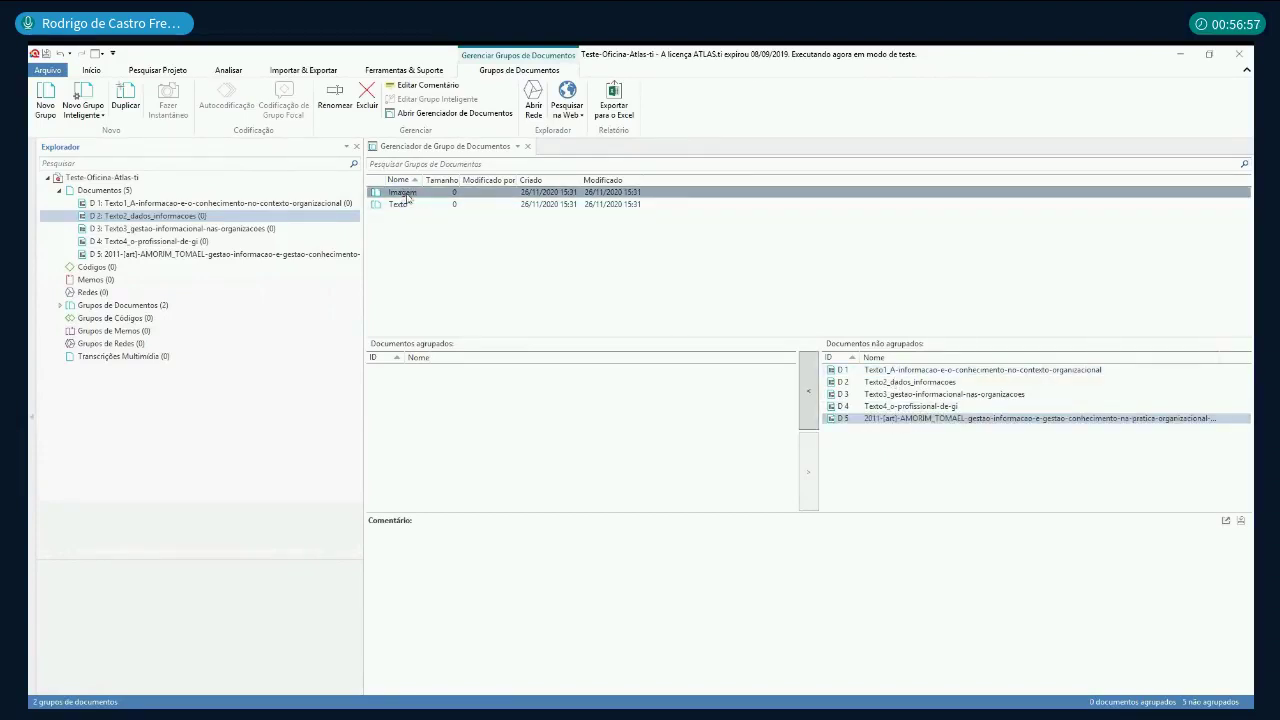
click(805, 400)
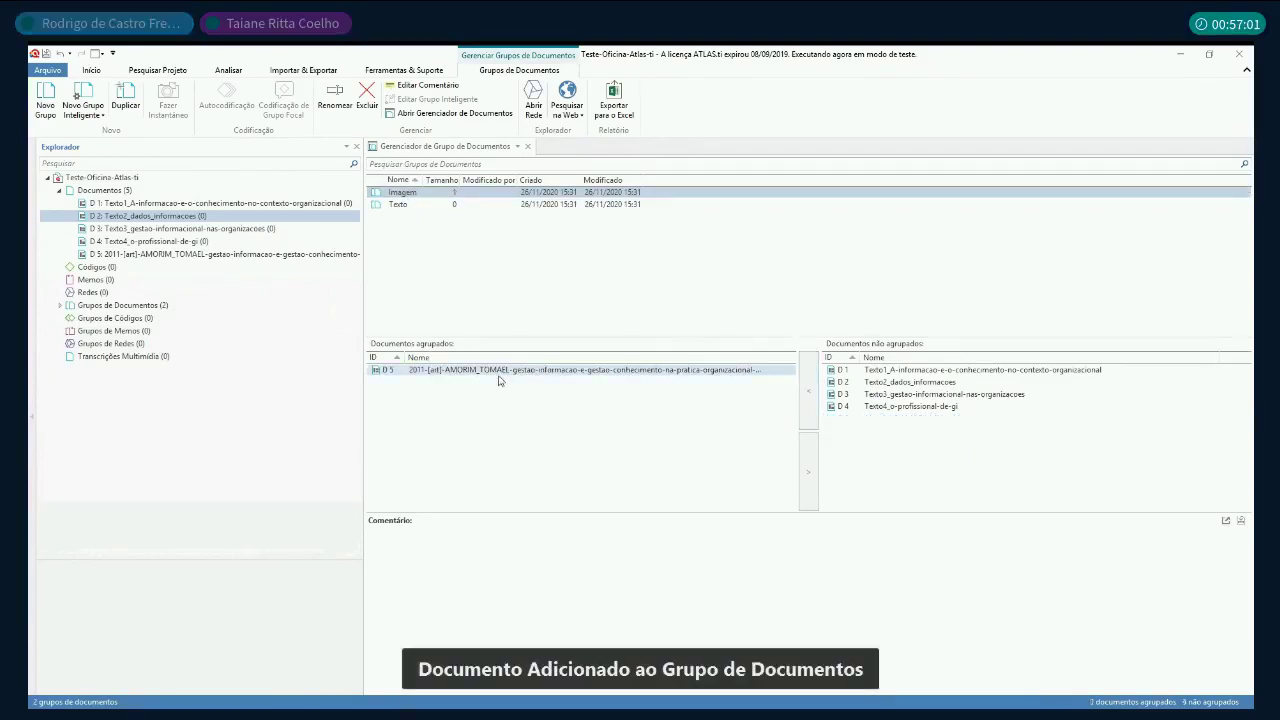
click(428, 192)
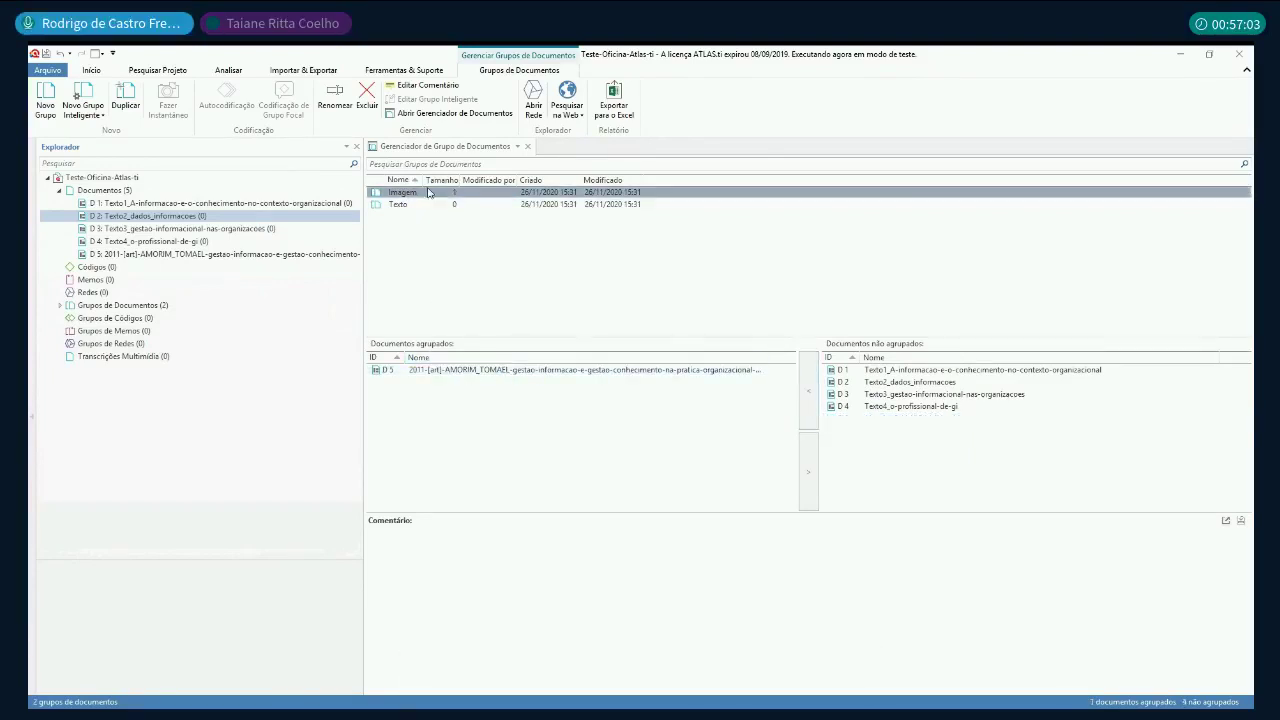
Step: Add the four documents Texto1 to Texto4 (D 1 to D 4) to the Texto document group
click(423, 204)
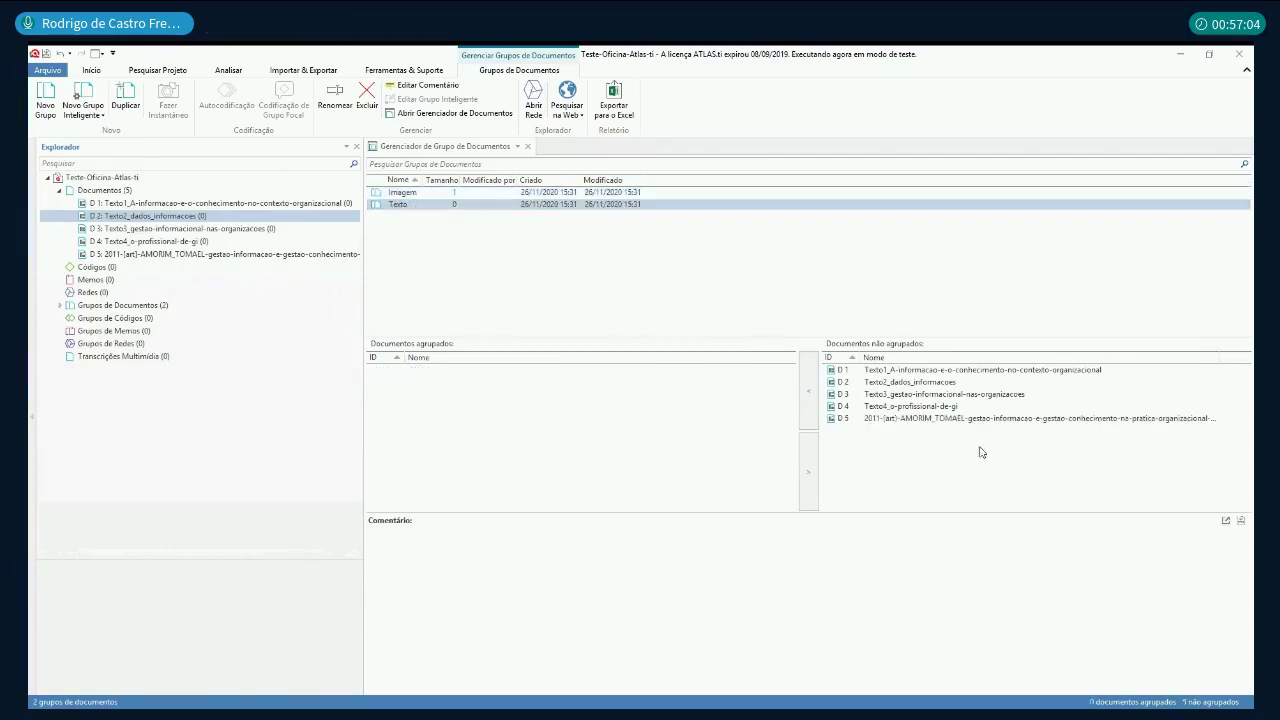
click(945, 370)
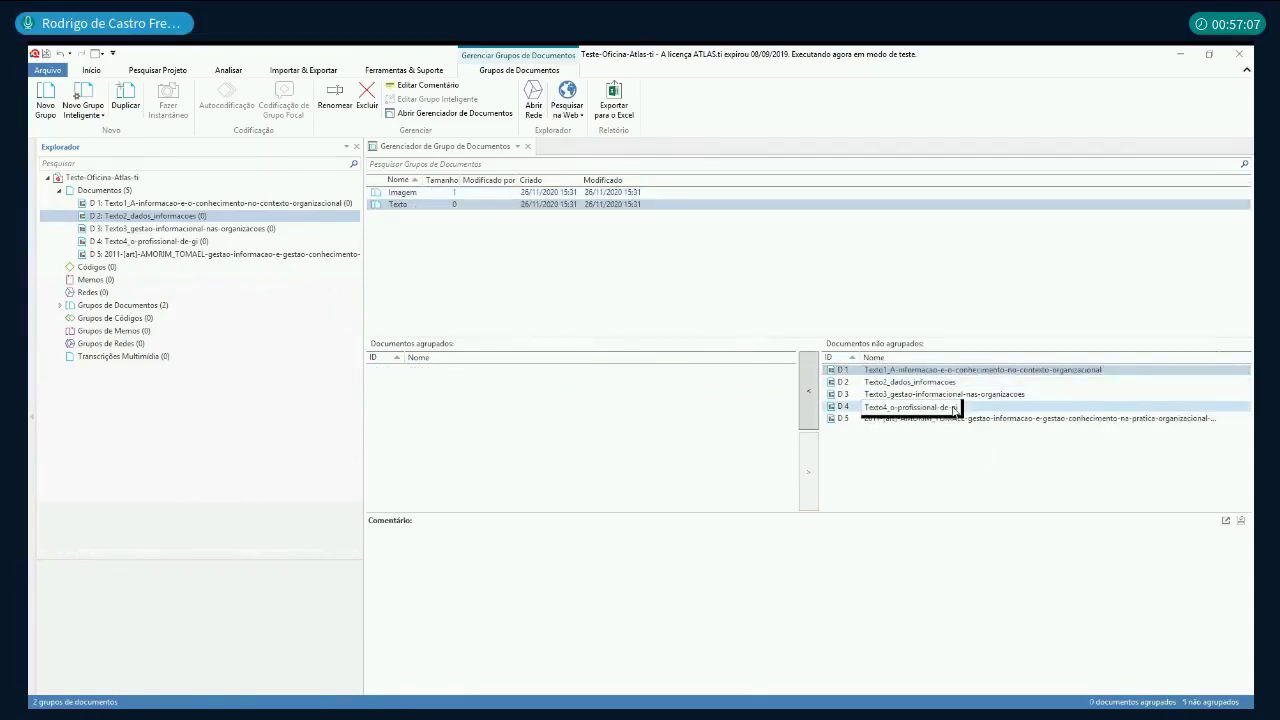
shift+click(955, 407)
click(810, 401)
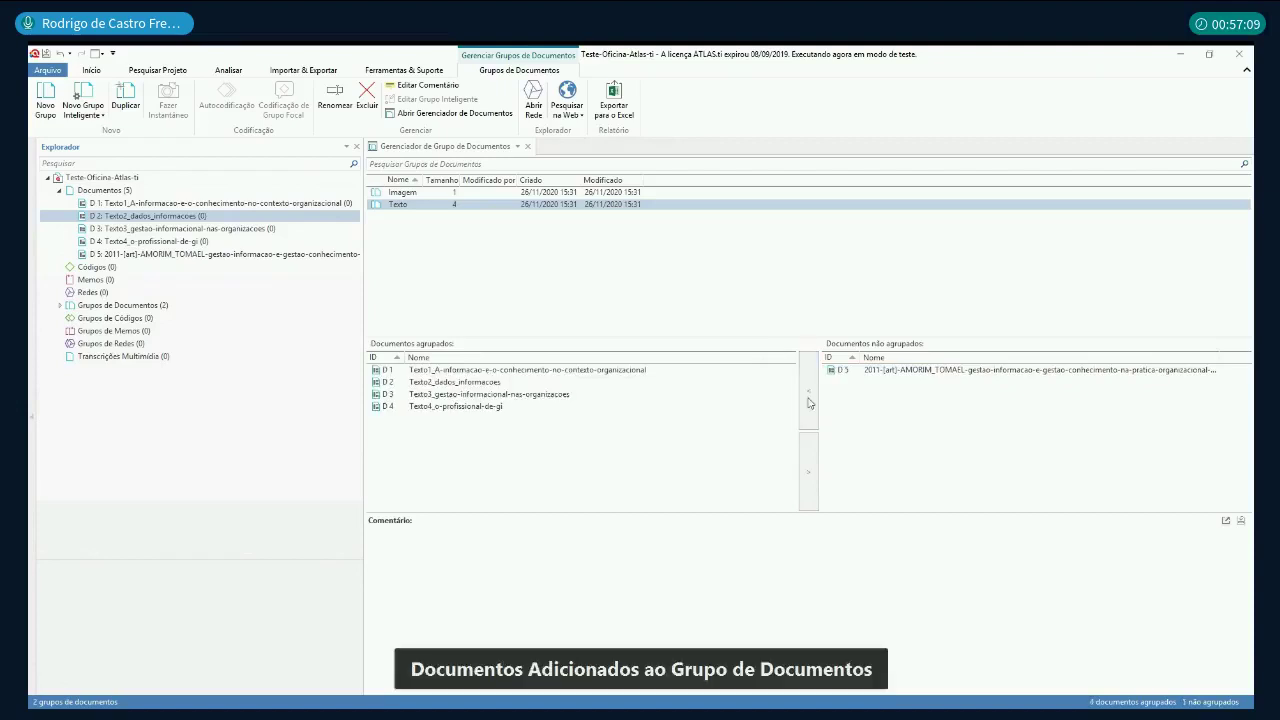
Step: Compare which documents belong to the Imagem and Texto groups and close the document group manager
ctrl+click(401, 192)
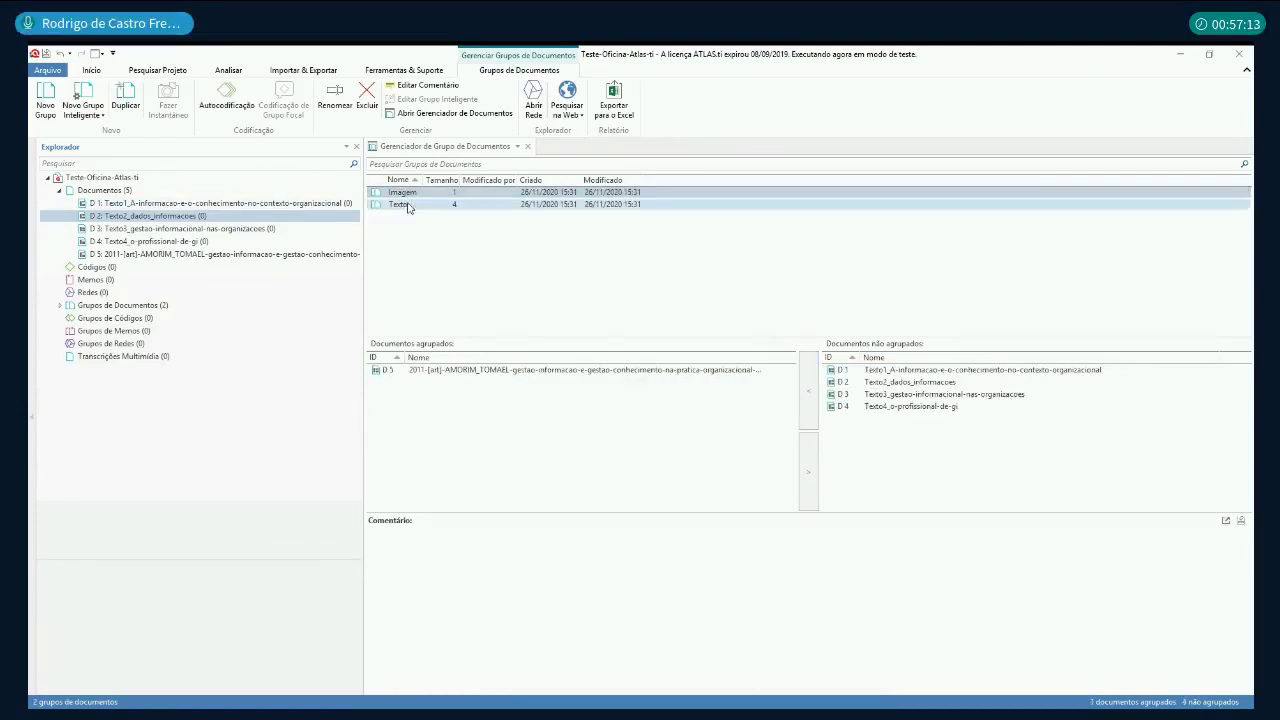
click(402, 204)
click(404, 192)
click(402, 205)
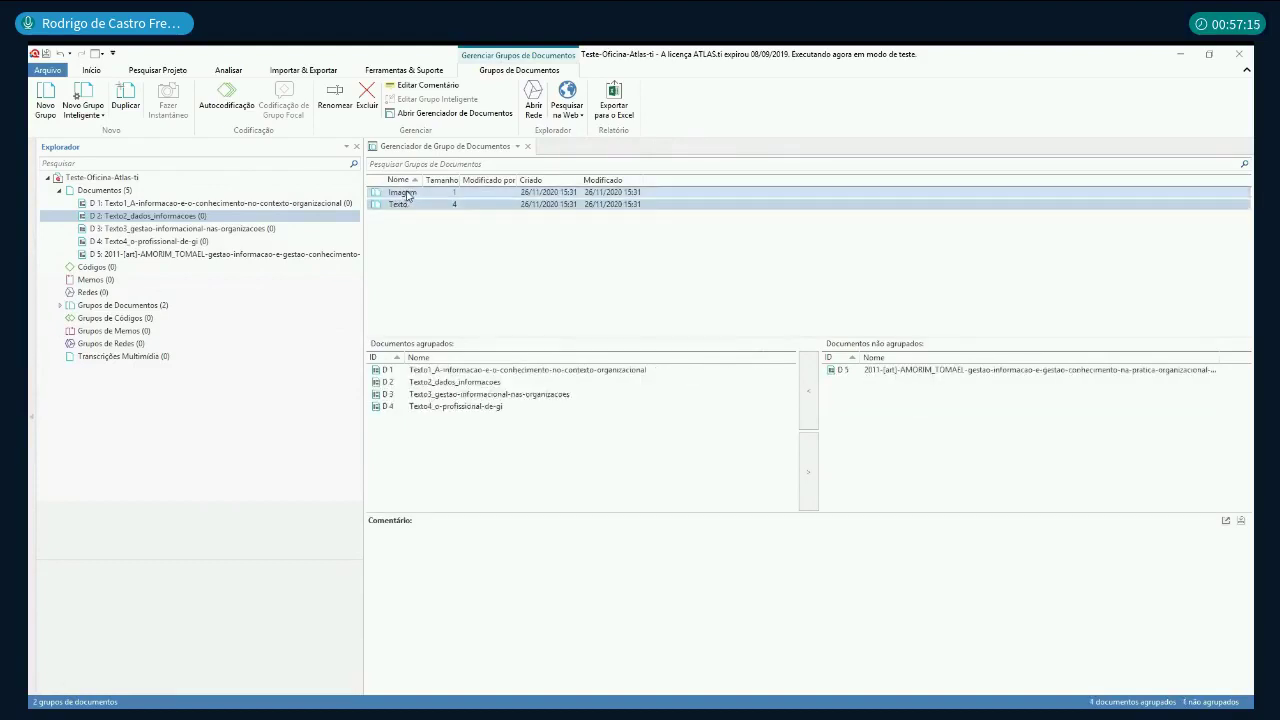
click(408, 205)
click(410, 195)
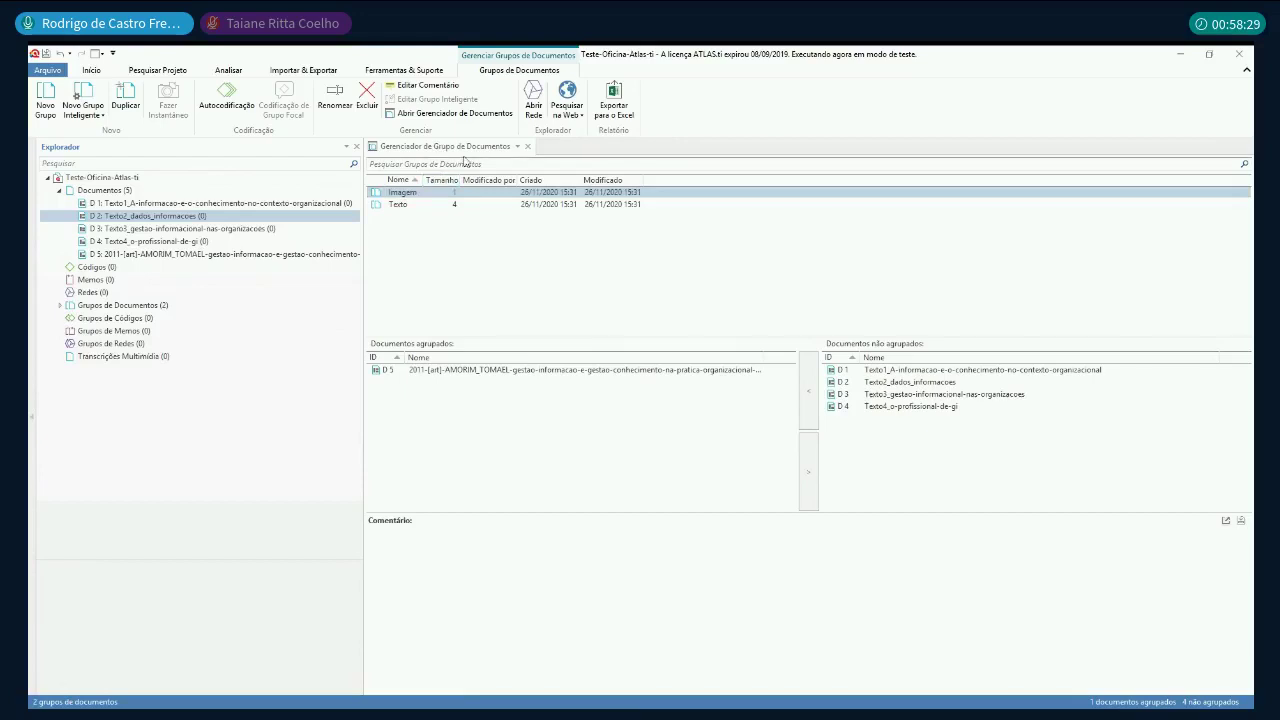
click(528, 147)
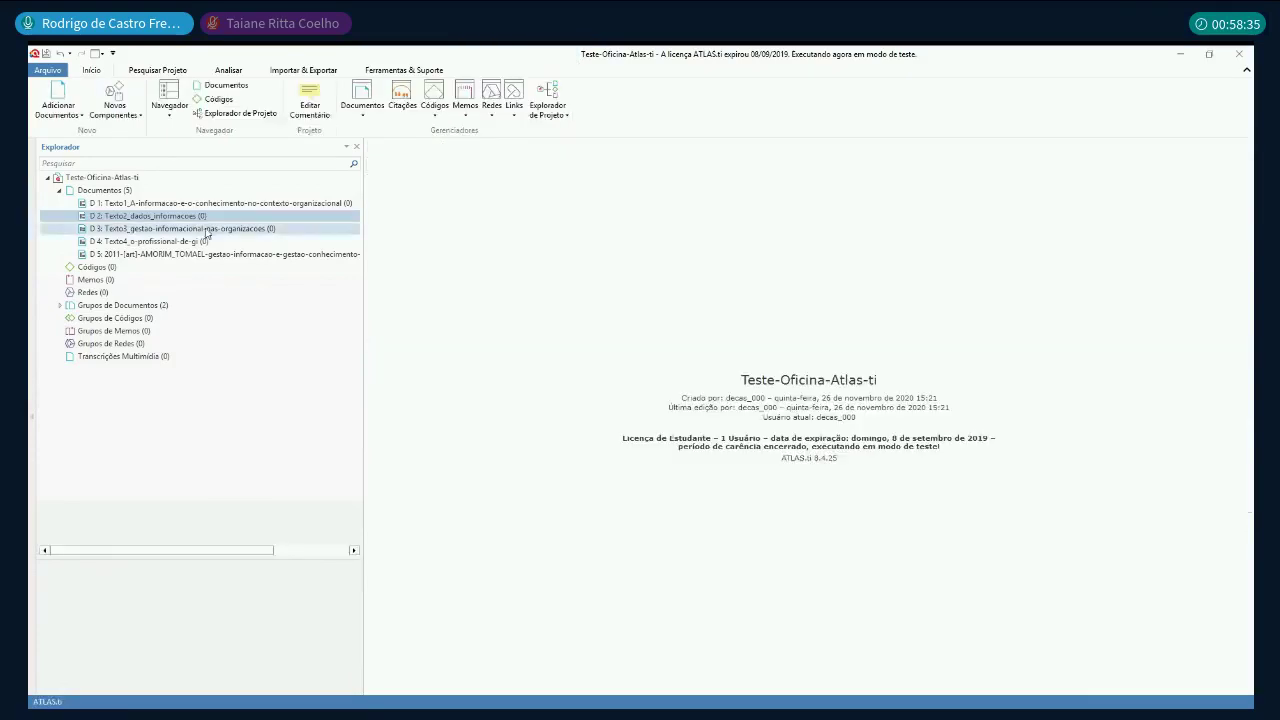
Step: Open the document manager with the project explorer collapsed and narrow its document groups area to give the document list more room
click(131, 205)
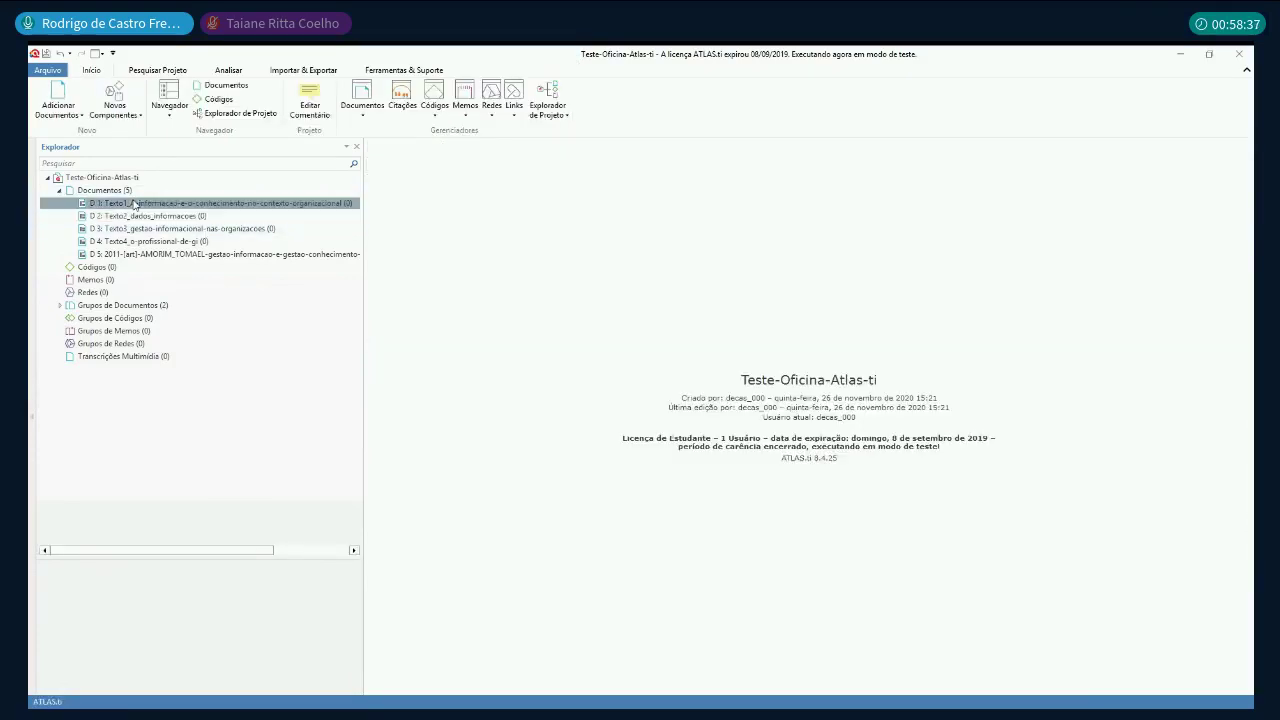
click(362, 95)
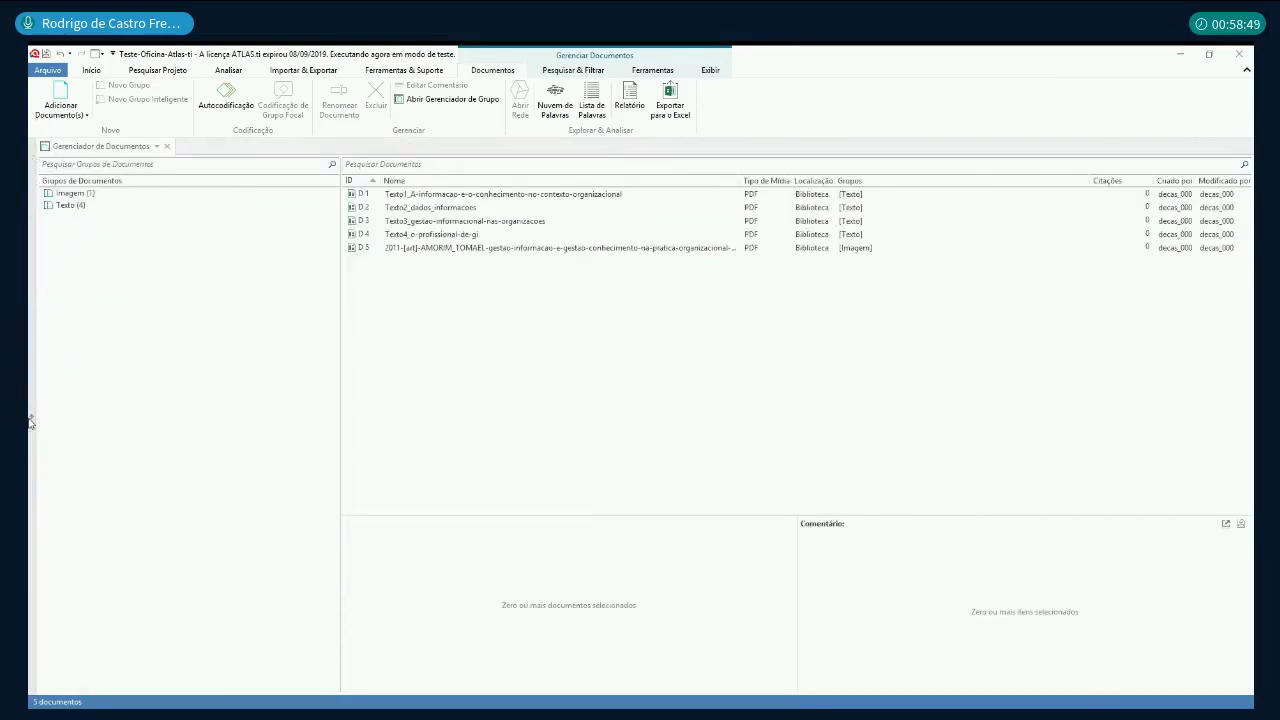
click(31, 421)
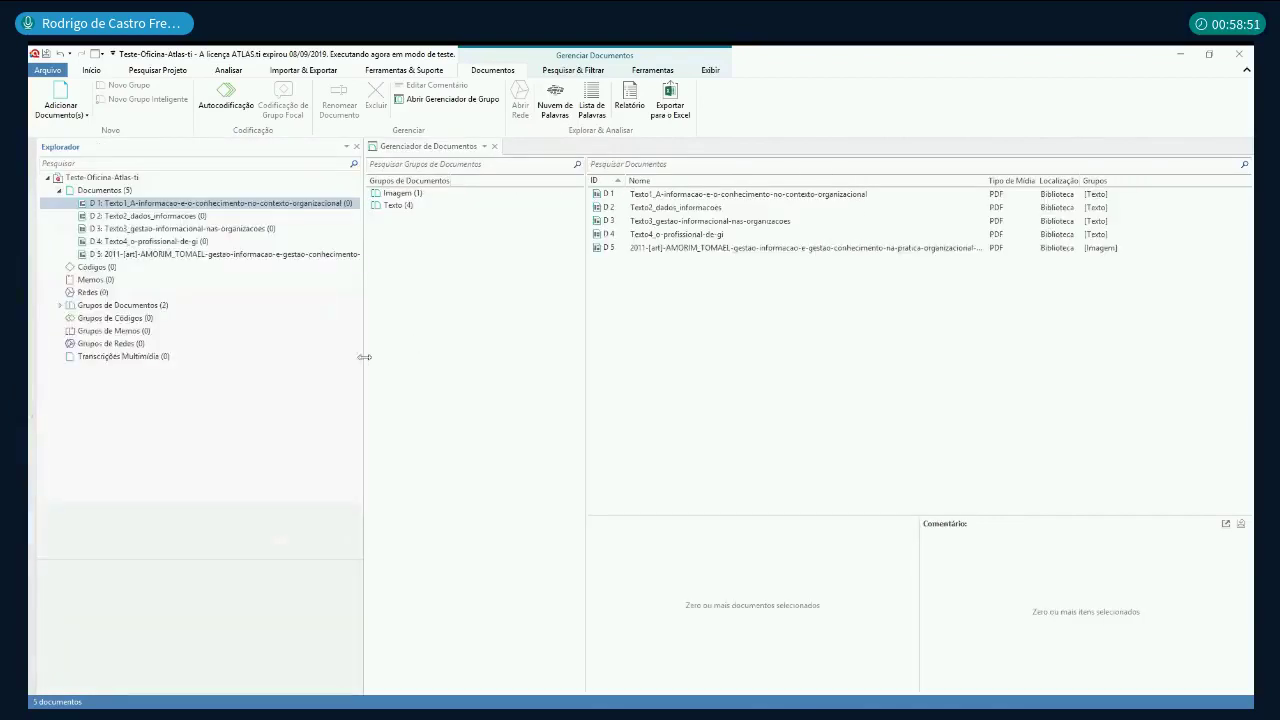
drag(363, 354, 196, 362)
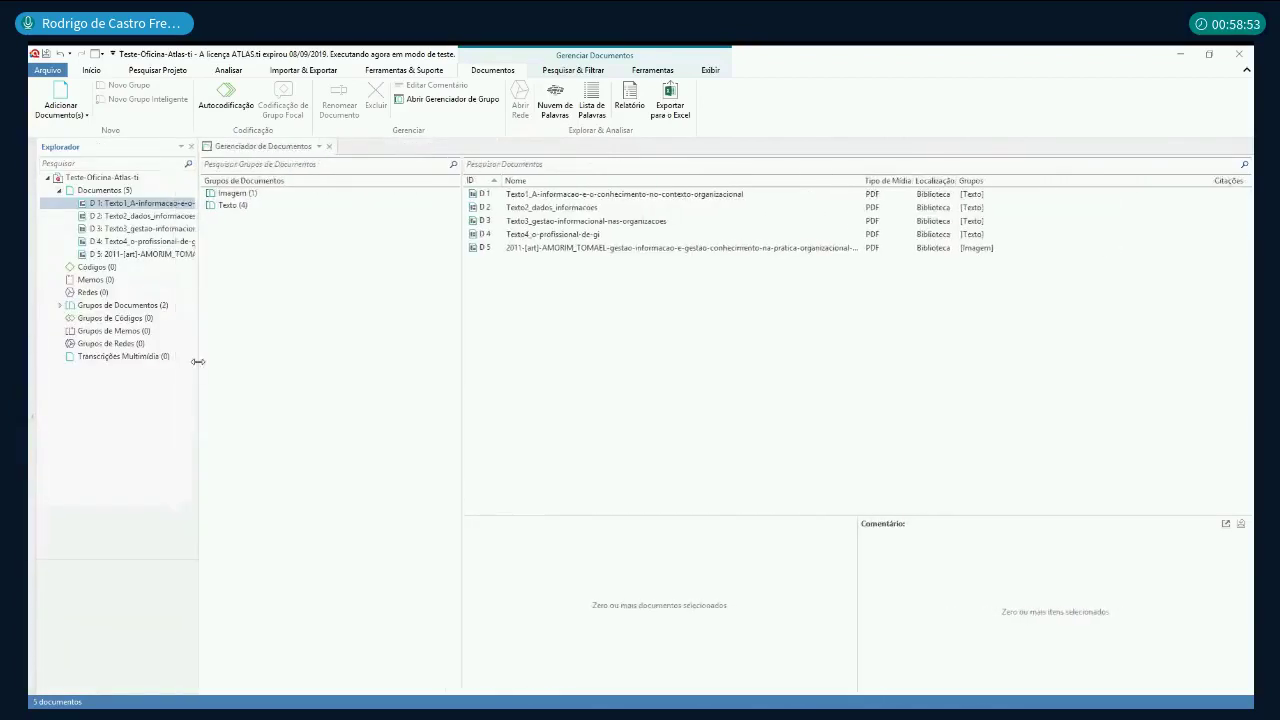
click(31, 421)
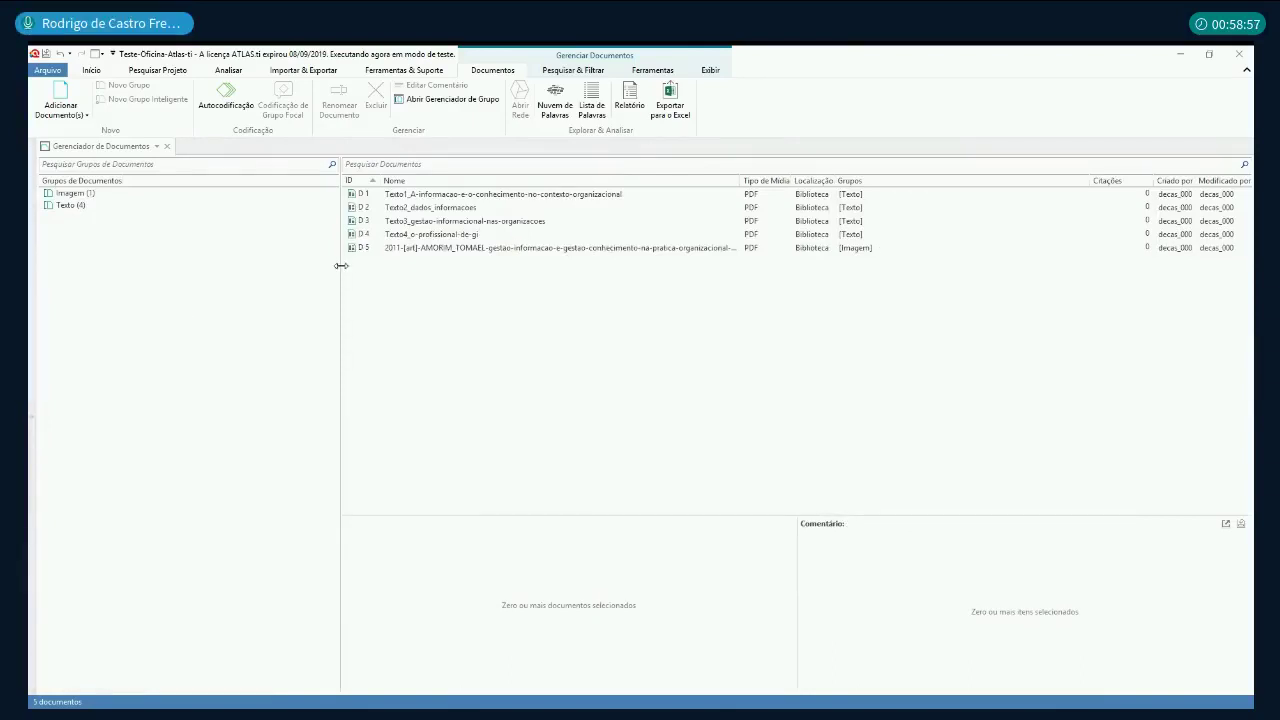
drag(341, 266, 181, 290)
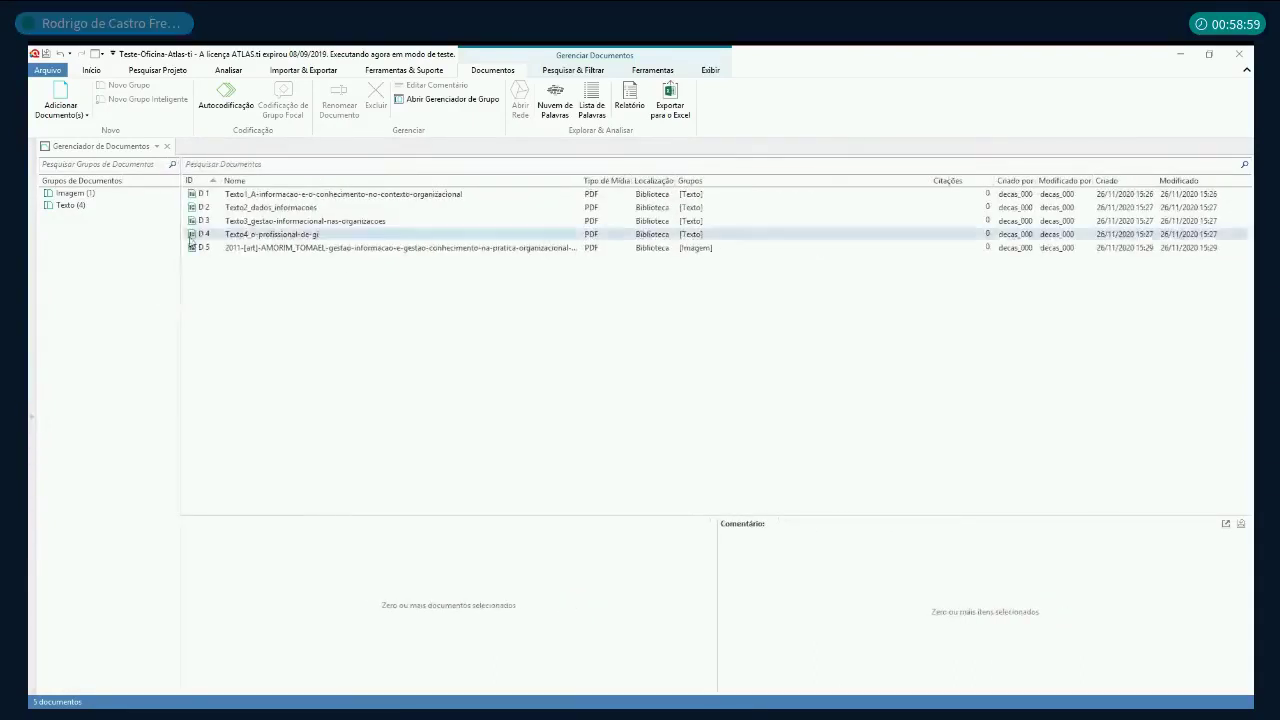
Step: Filter the documents by the Imagem and Texto groups, ending on Imagem, and enlarge the preview of its 2011 article
click(72, 193)
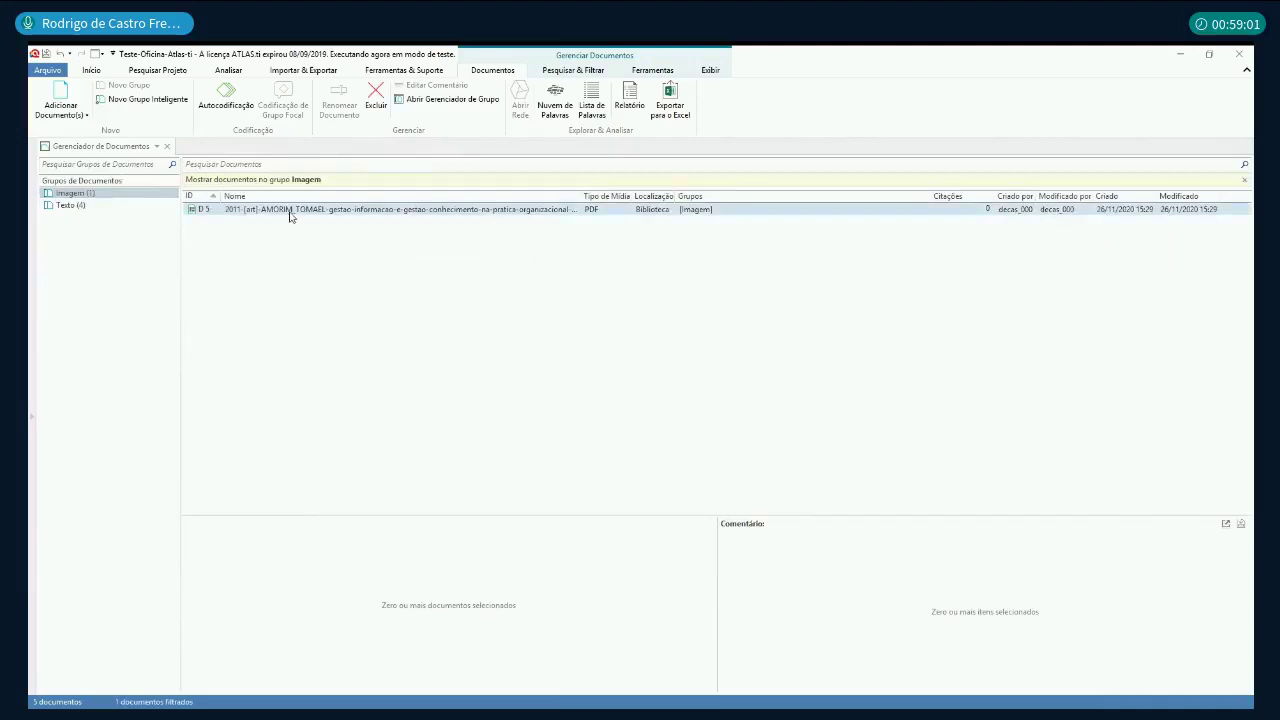
click(88, 207)
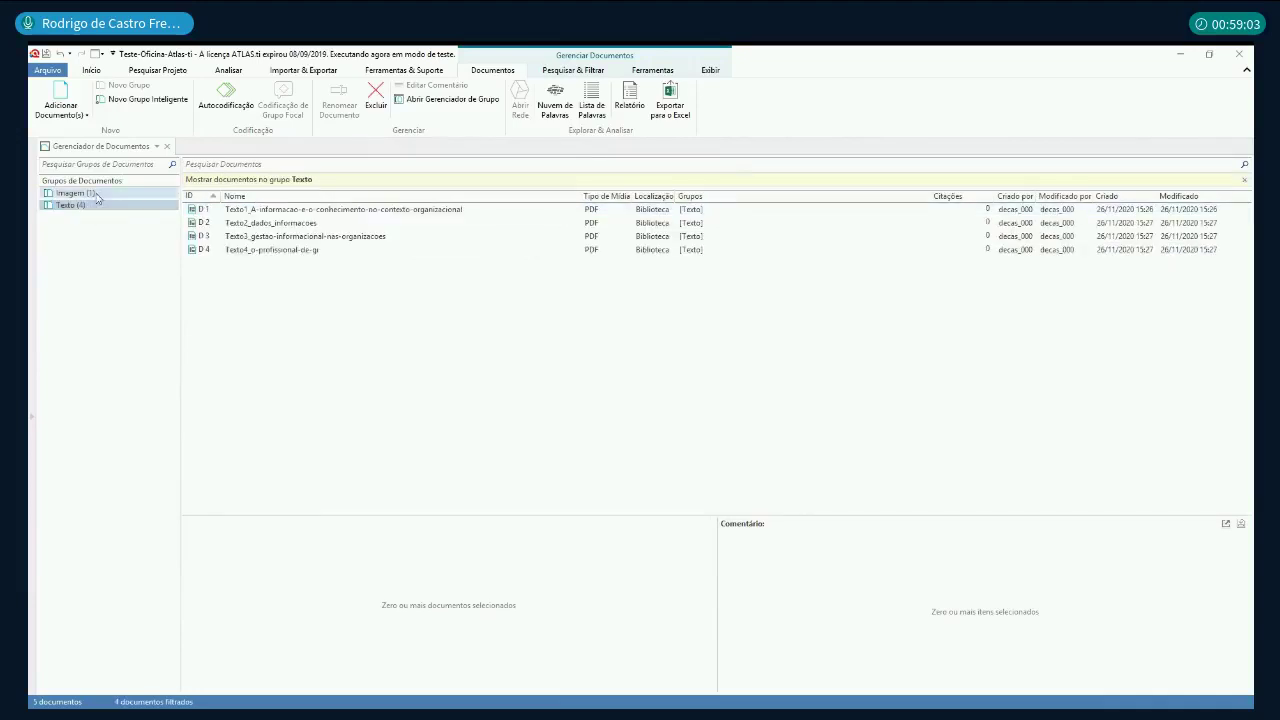
click(92, 194)
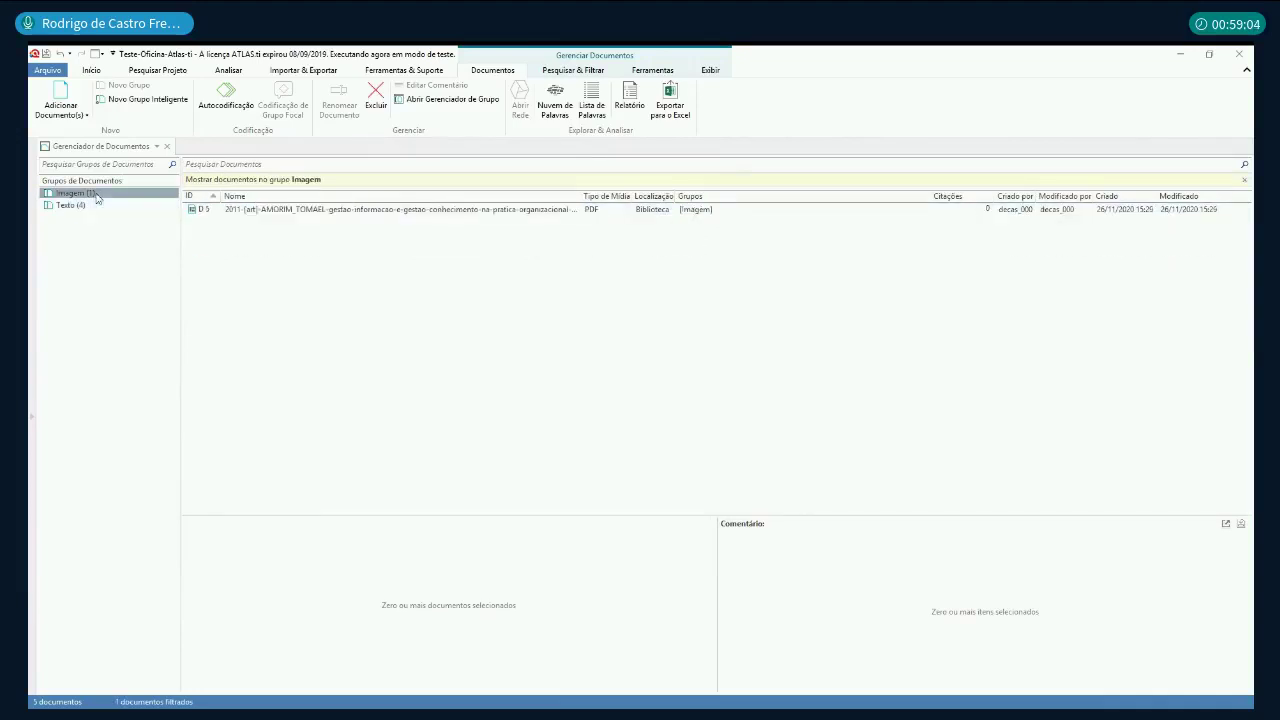
click(401, 211)
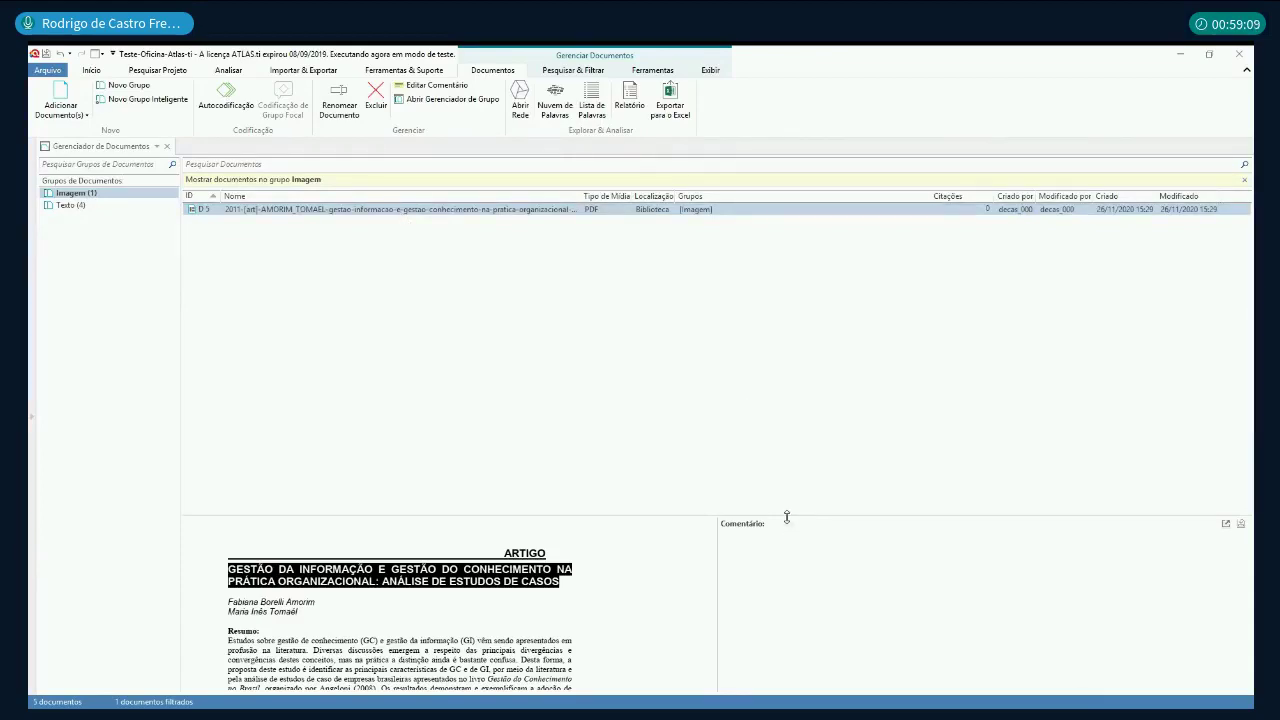
drag(787, 517, 770, 325)
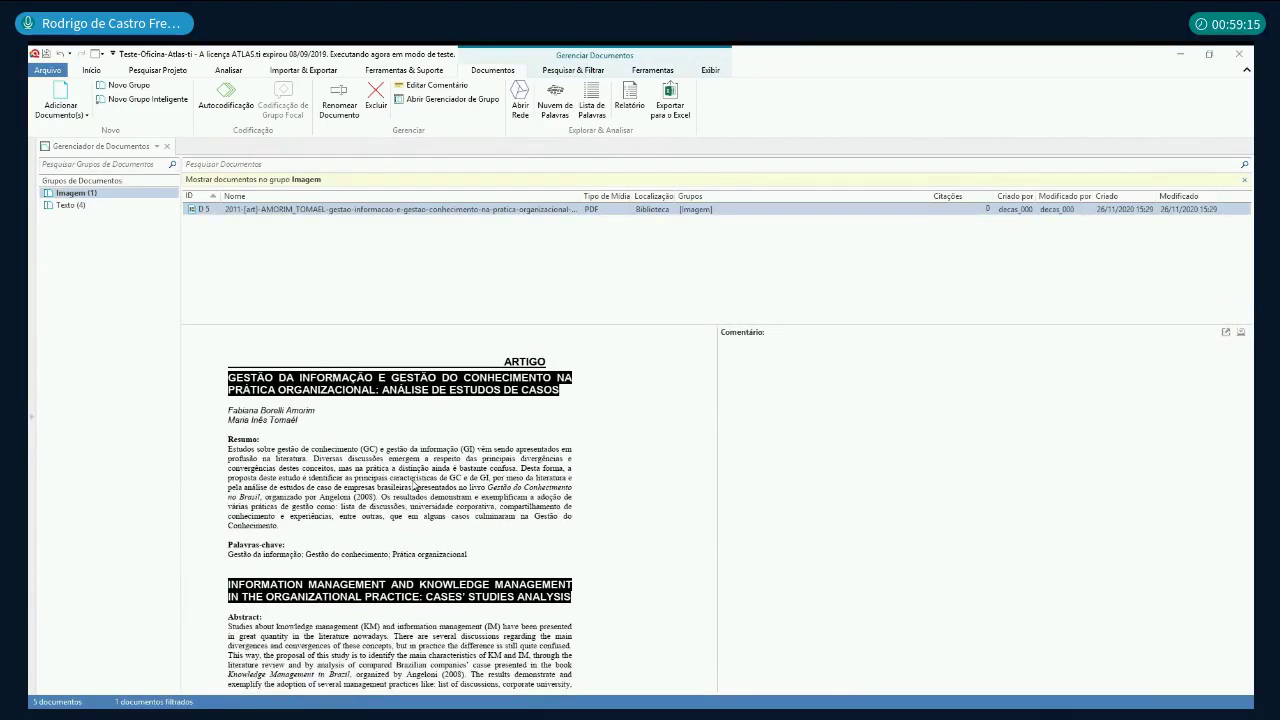
Step: Open the 2011 article from the Imagem group, skim its first pages and return to its beginning
click(263, 211)
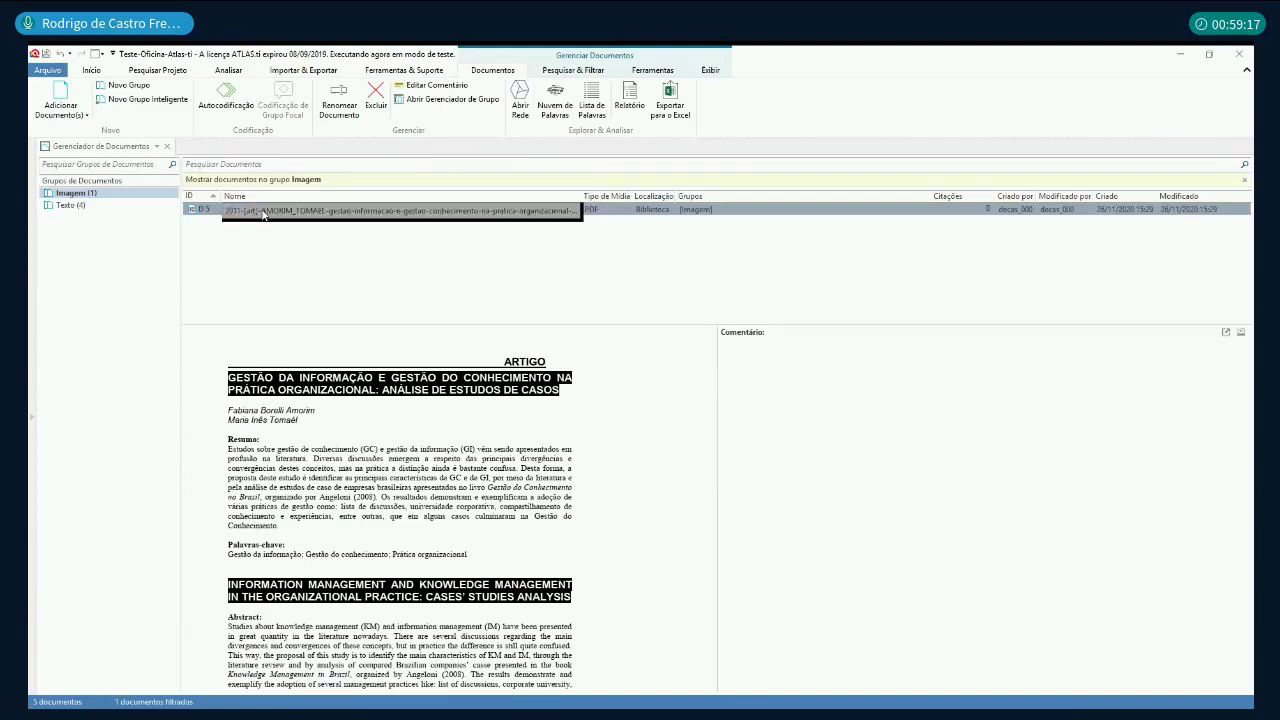
double_click(263, 211)
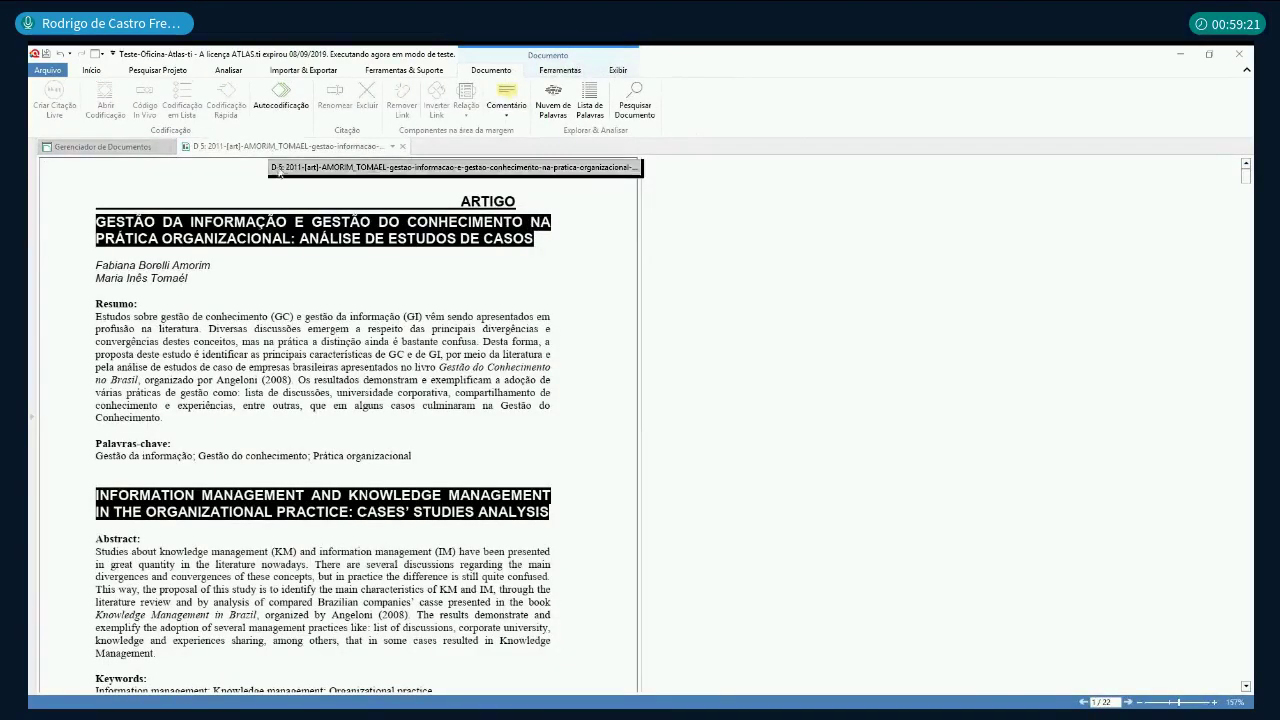
scroll(393, 340, down, 10)
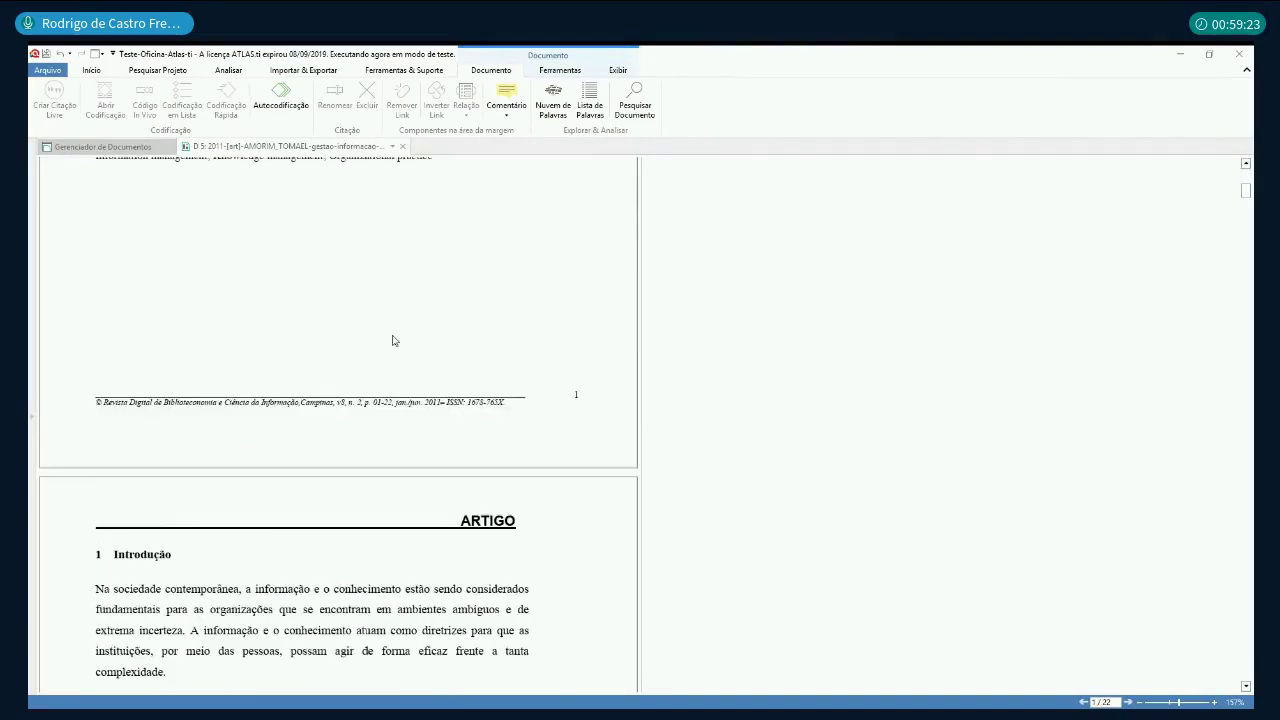
scroll(393, 341, up, 10)
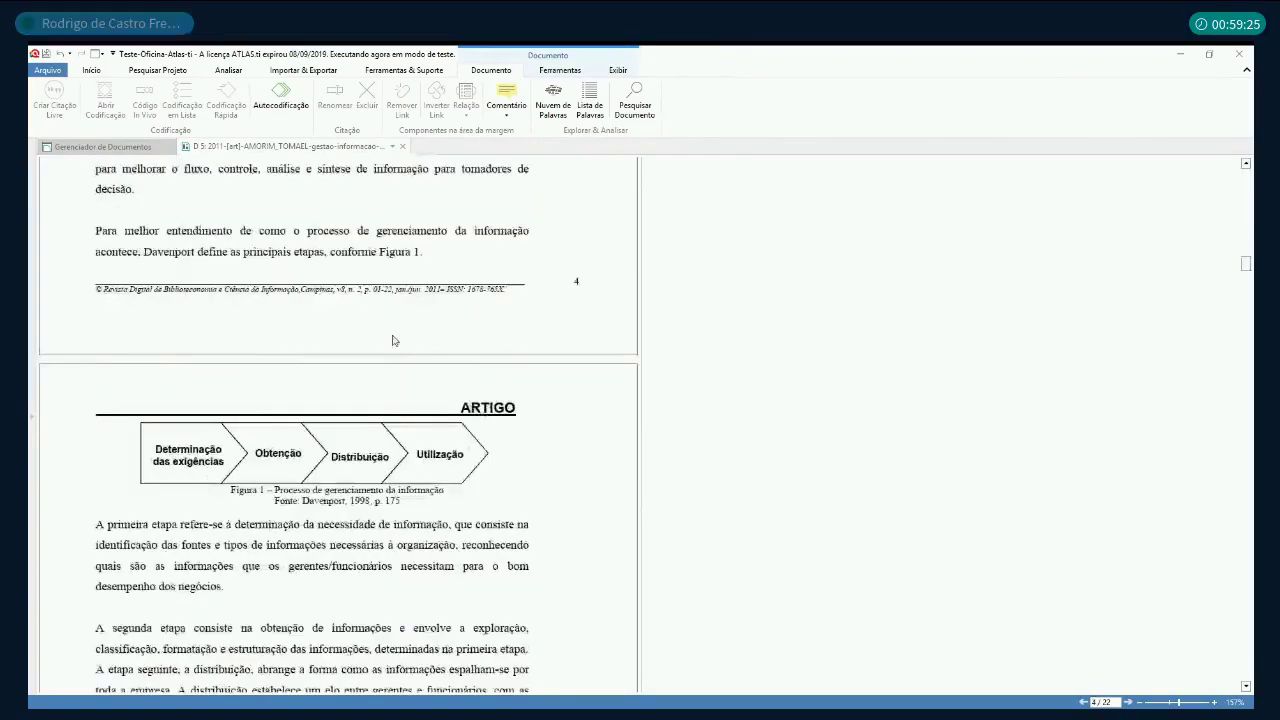
scroll(393, 341, up, 5)
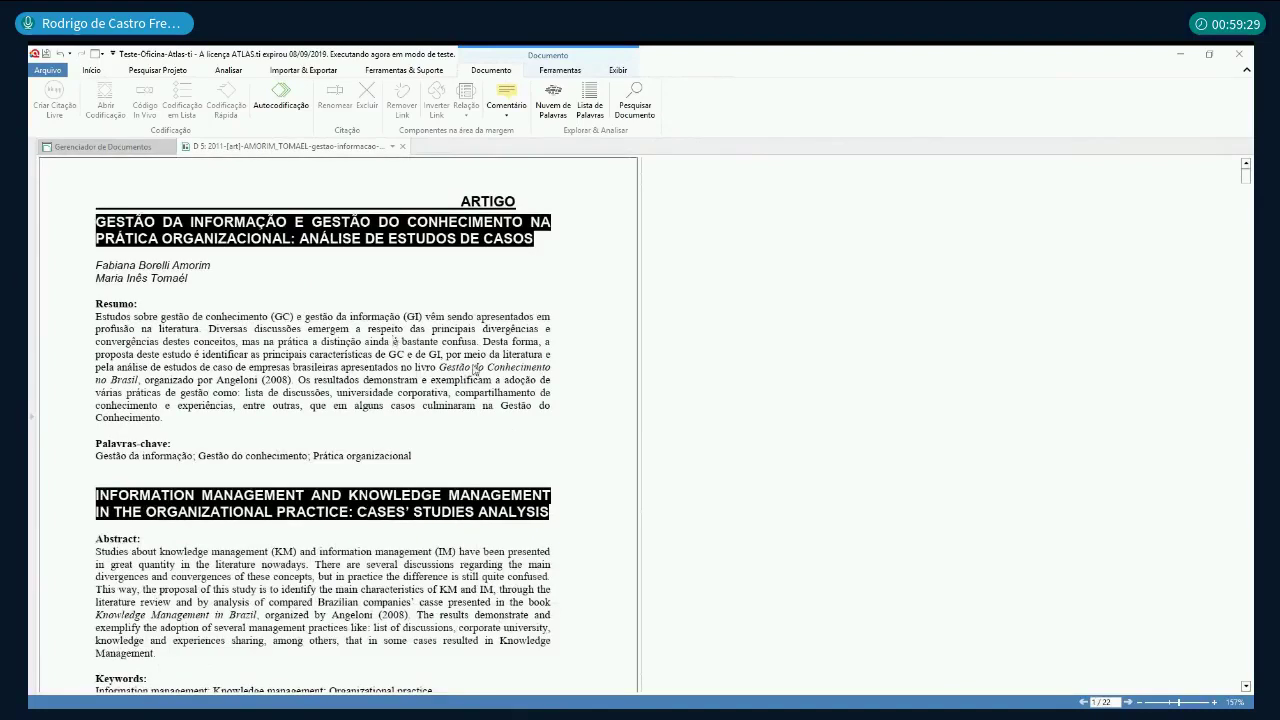
Step: Place the 2011 article in a new tab group with the Direita option and widen its page to about 147% zoom
click(393, 148)
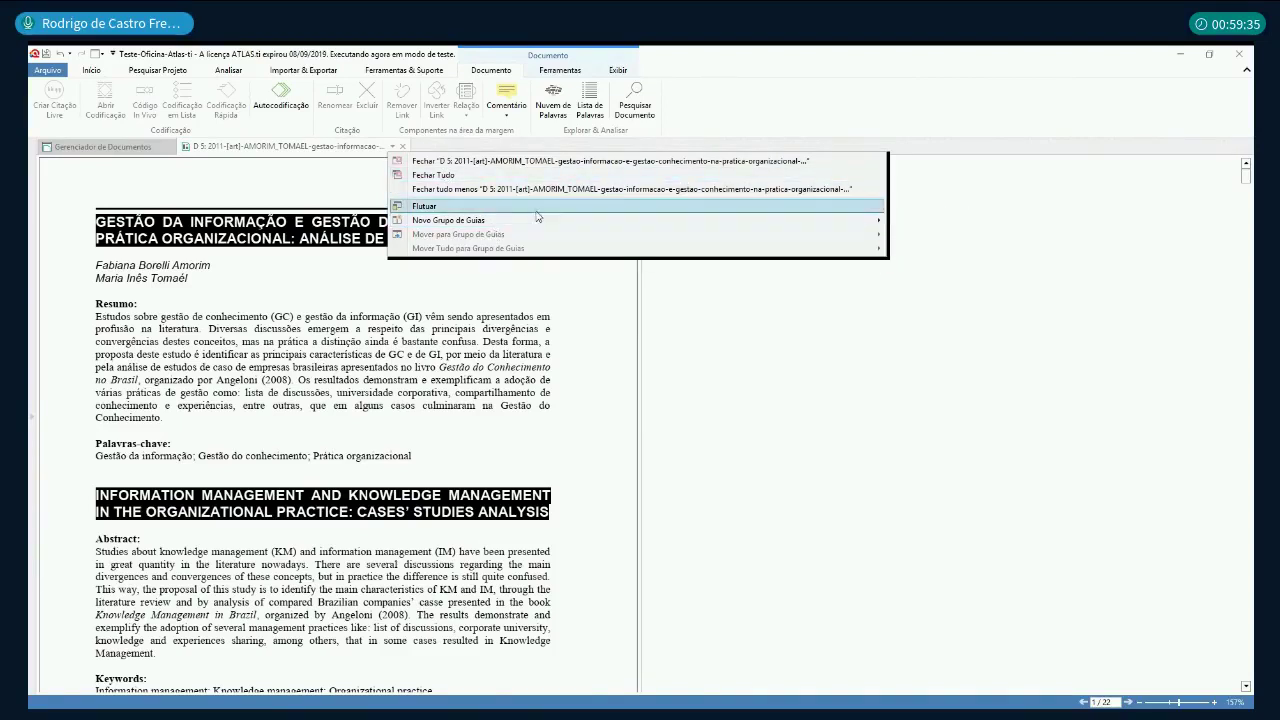
mouse_move(552, 229)
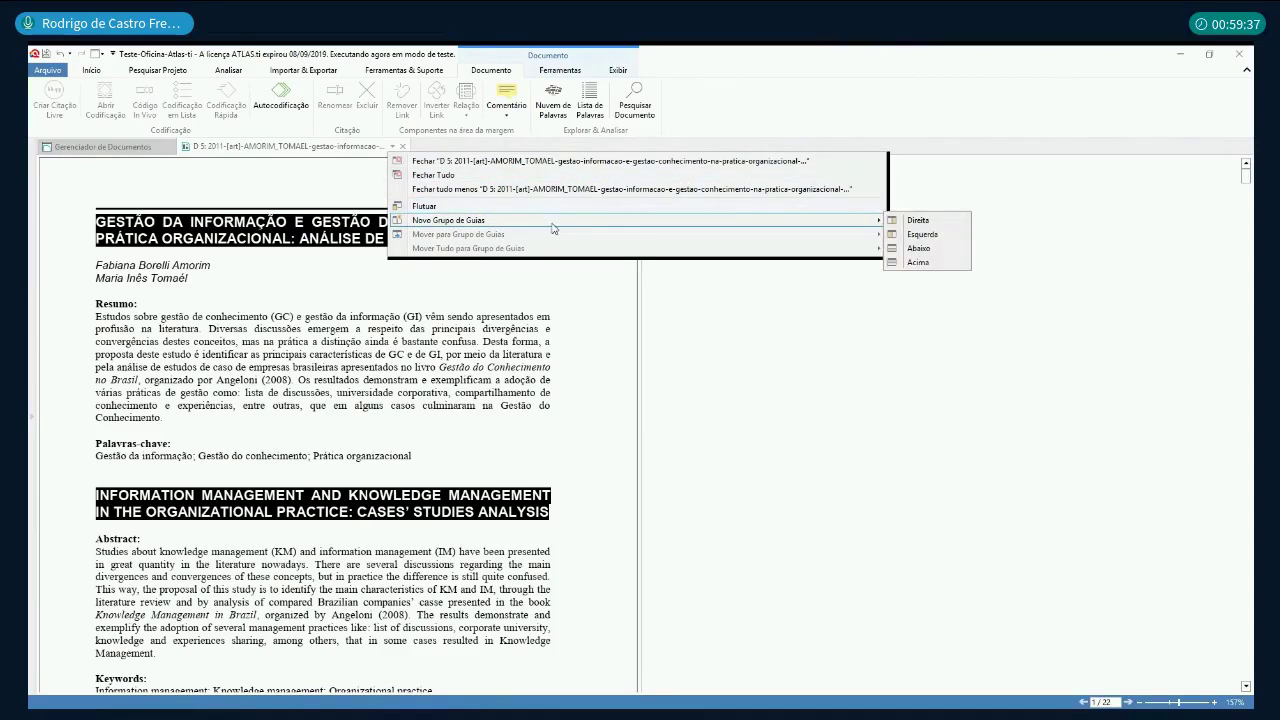
click(922, 227)
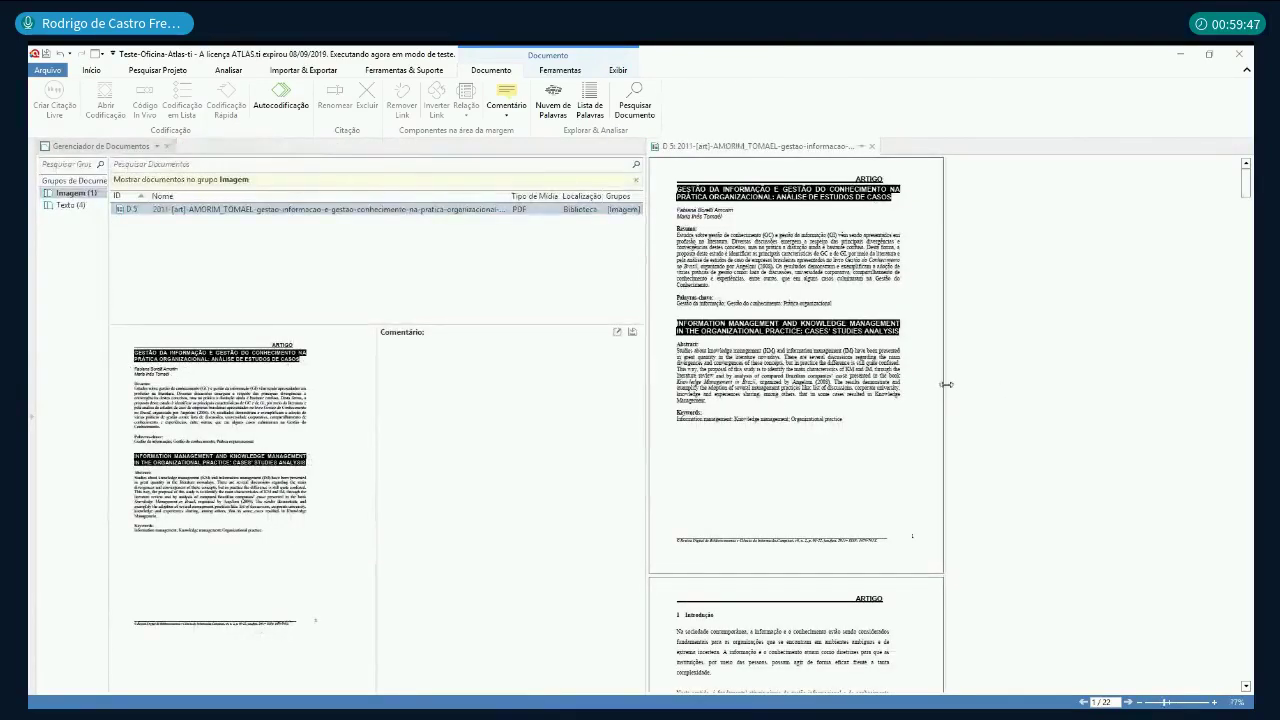
drag(946, 384, 1201, 403)
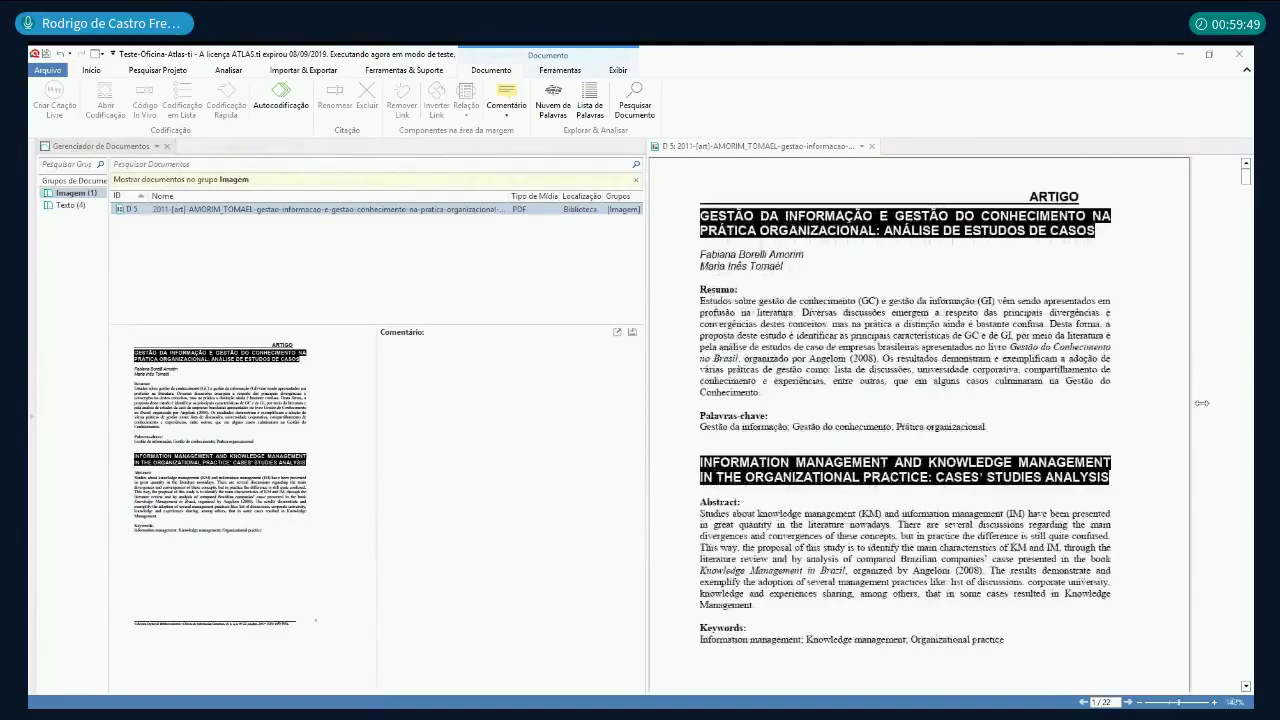
Step: Compare the commands offered for the document manager and the article, and show the manager's Exibir layout options
click(102, 147)
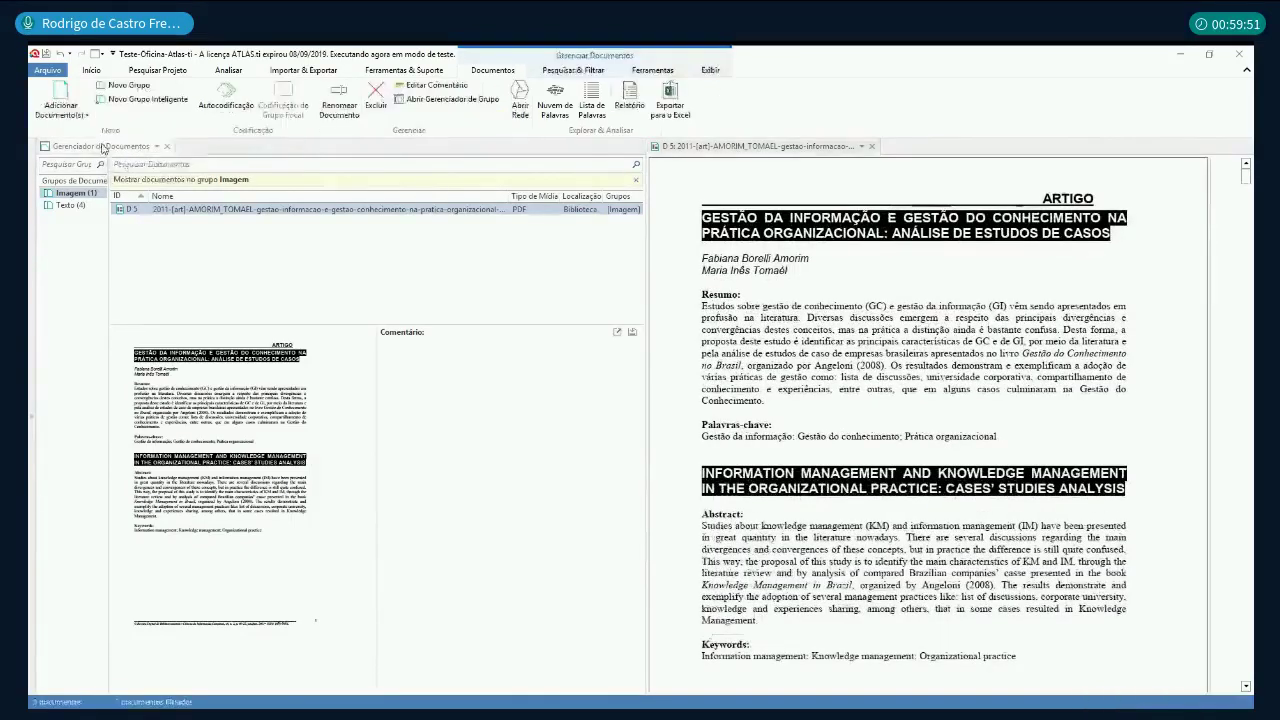
click(750, 147)
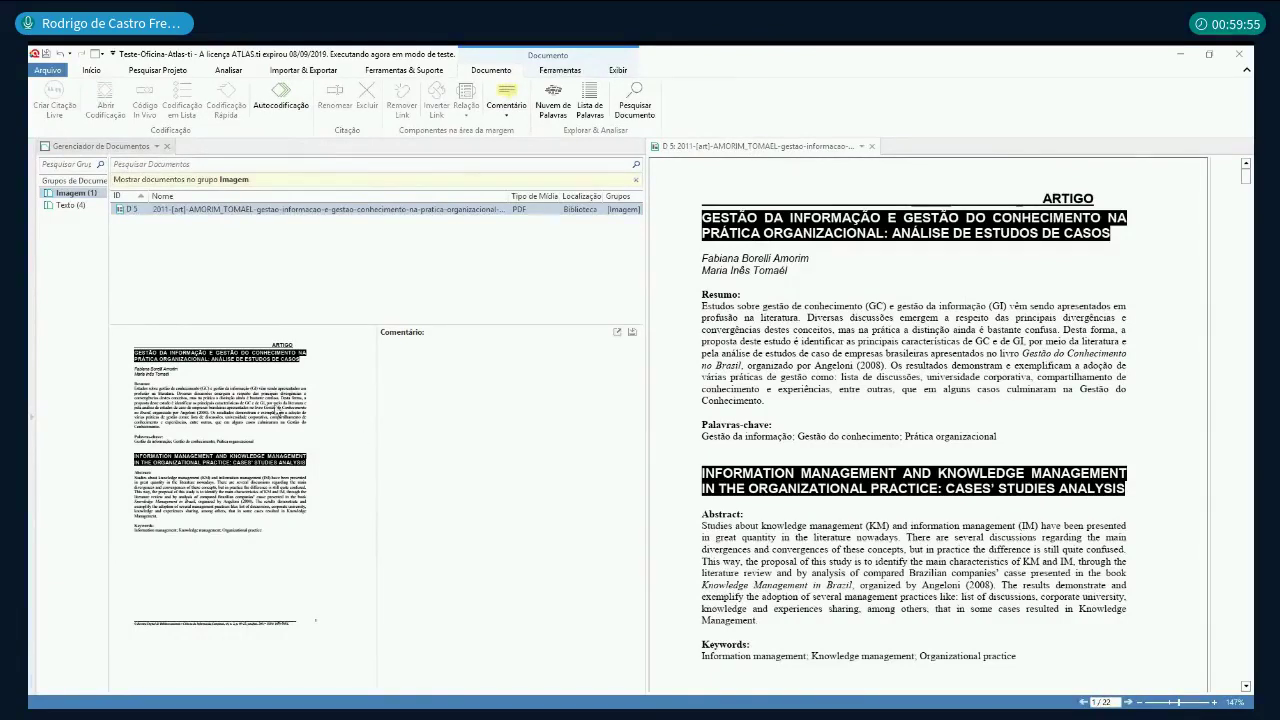
click(129, 146)
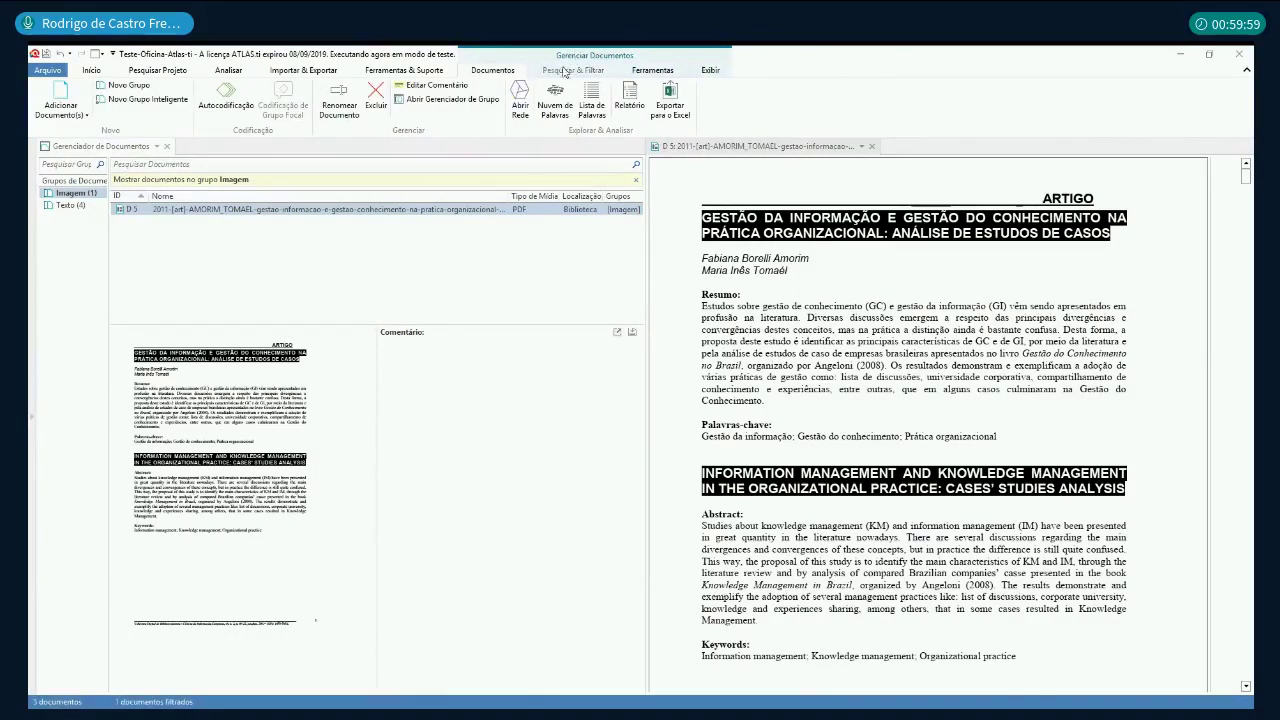
click(712, 72)
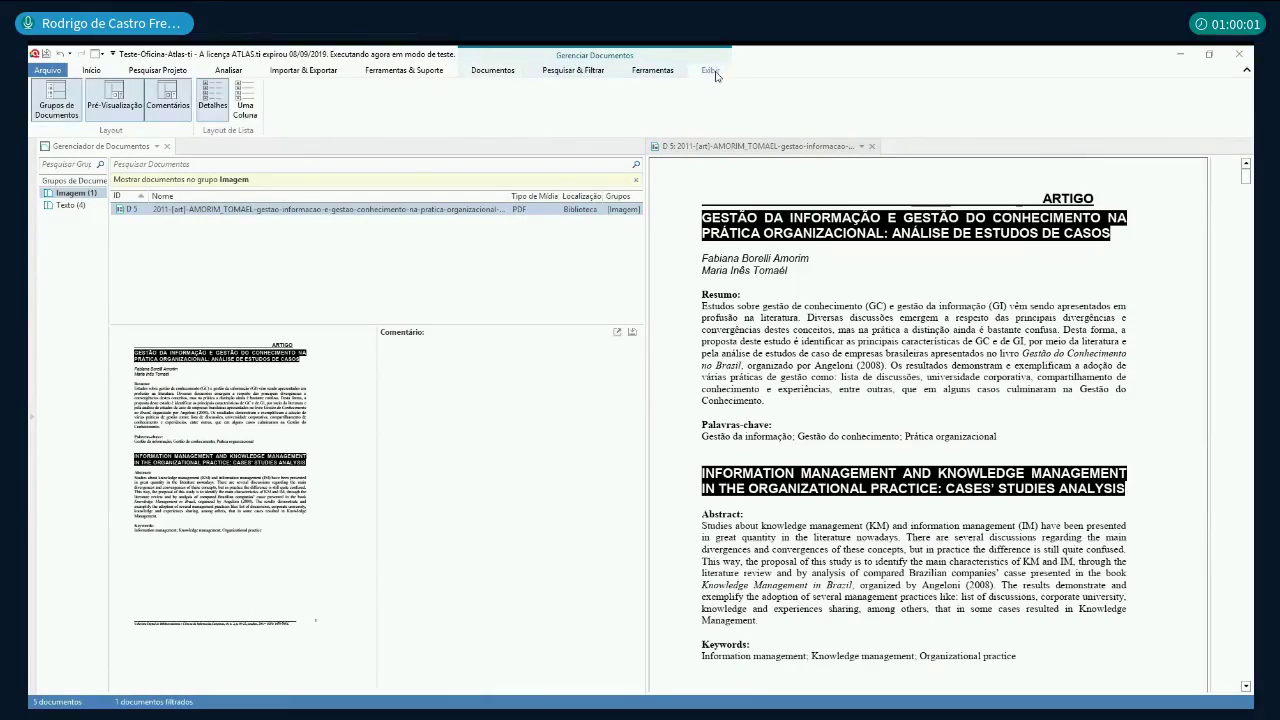
Step: Hide the manager's document preview and open the Texto1_A-informacao-e-o-conhecimento-no-contexto-organizacional document from the Texto group
click(113, 106)
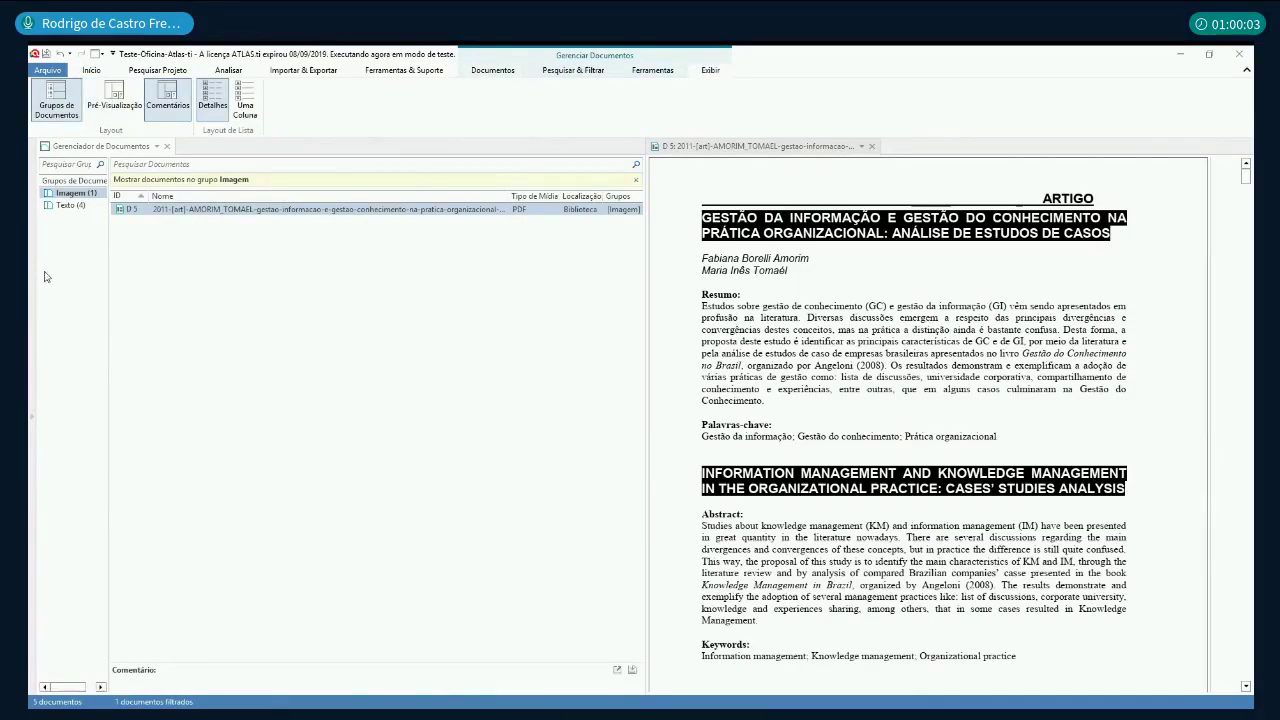
click(68, 207)
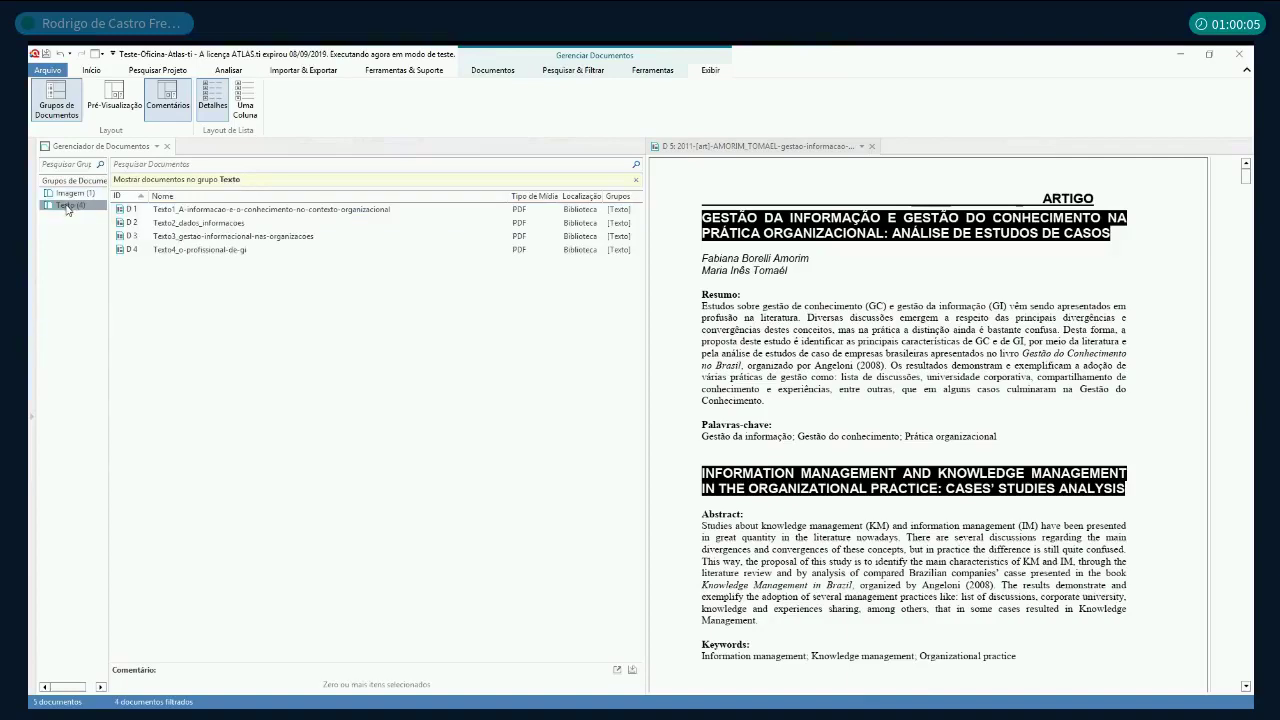
click(222, 211)
double_click(222, 211)
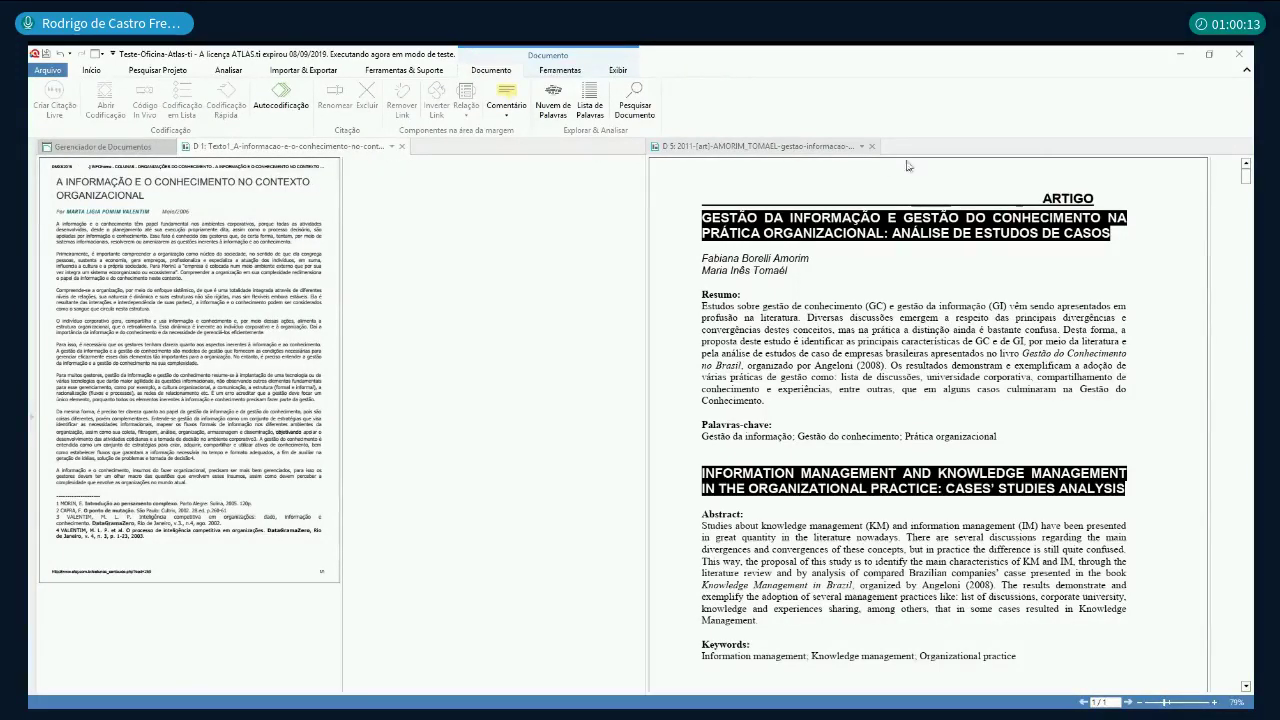
Step: Close the 2011 article and place Texto1 in a new tab group with the Direita option, widening its page to about 129% zoom
click(775, 163)
click(871, 146)
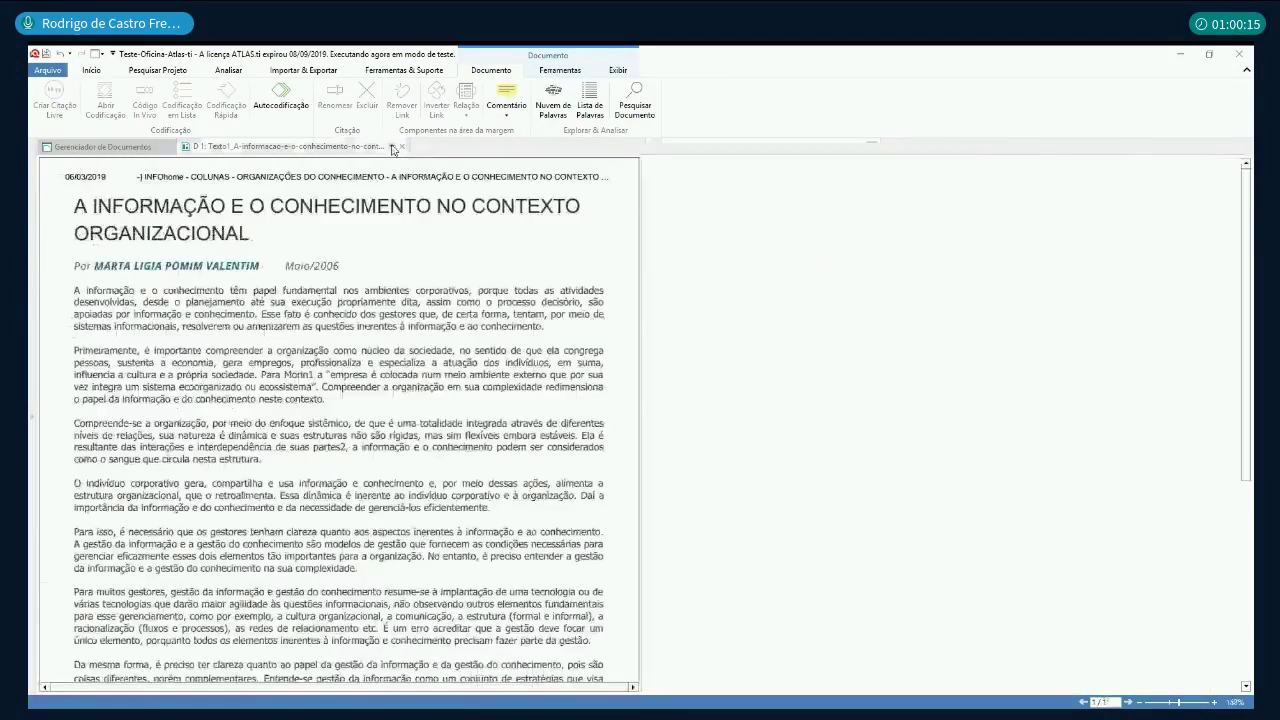
click(392, 147)
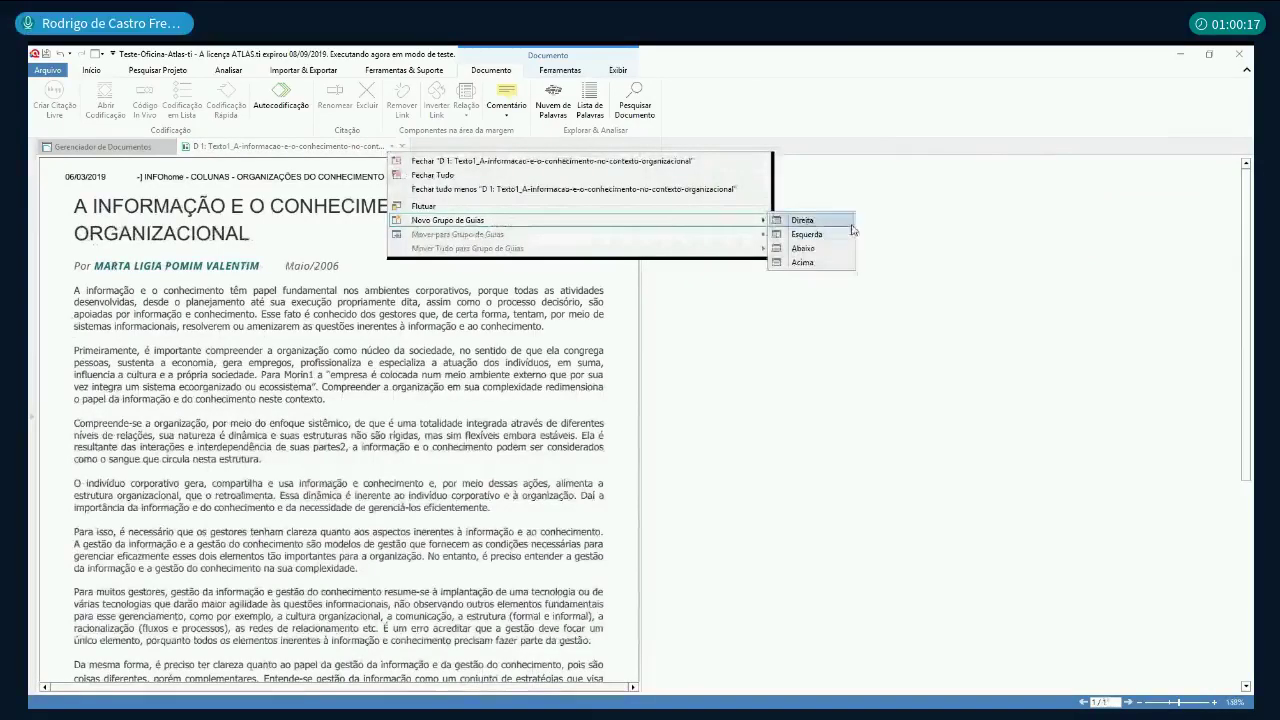
click(845, 226)
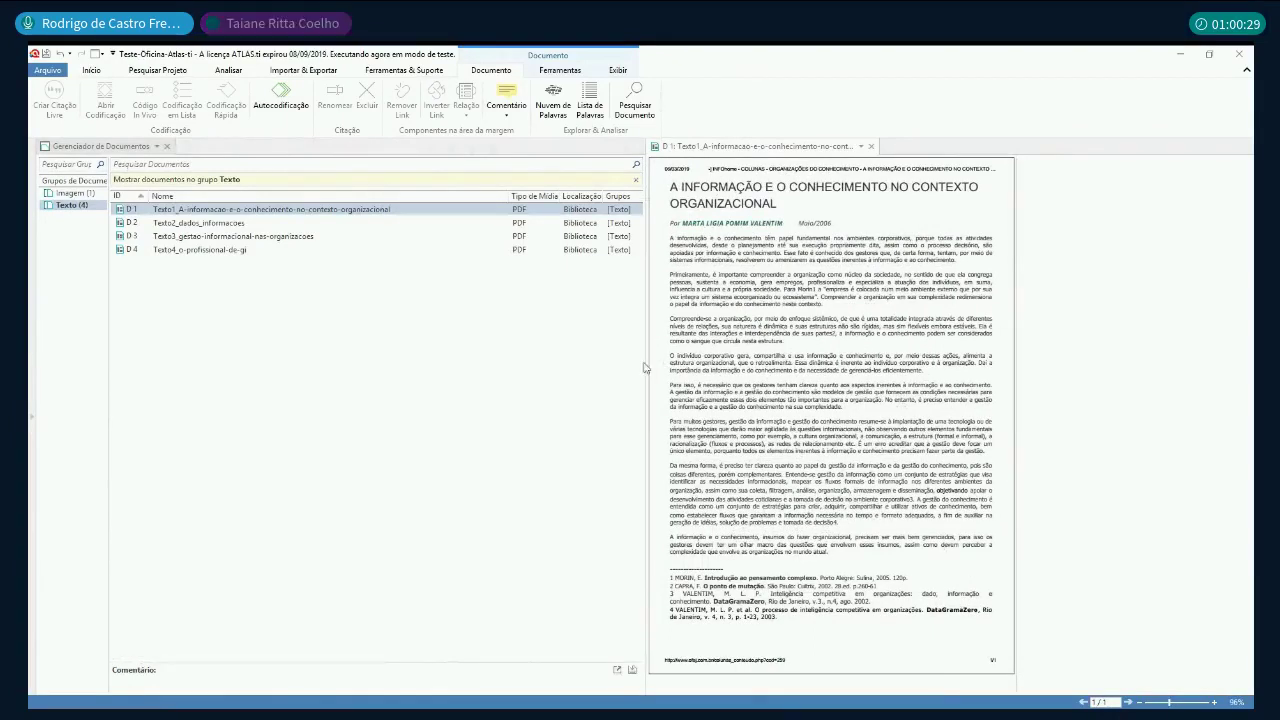
drag(645, 367, 394, 372)
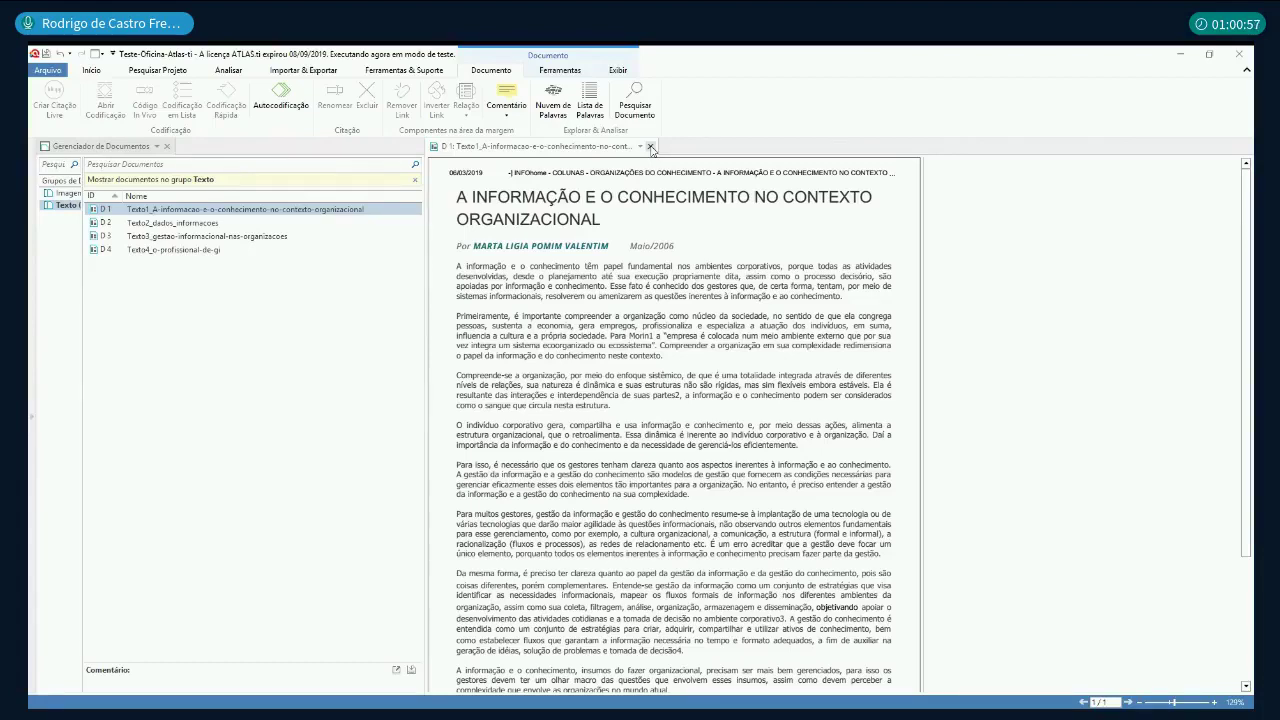
Step: Close the Texto1 document and show the document manager's Documentos commands
click(650, 147)
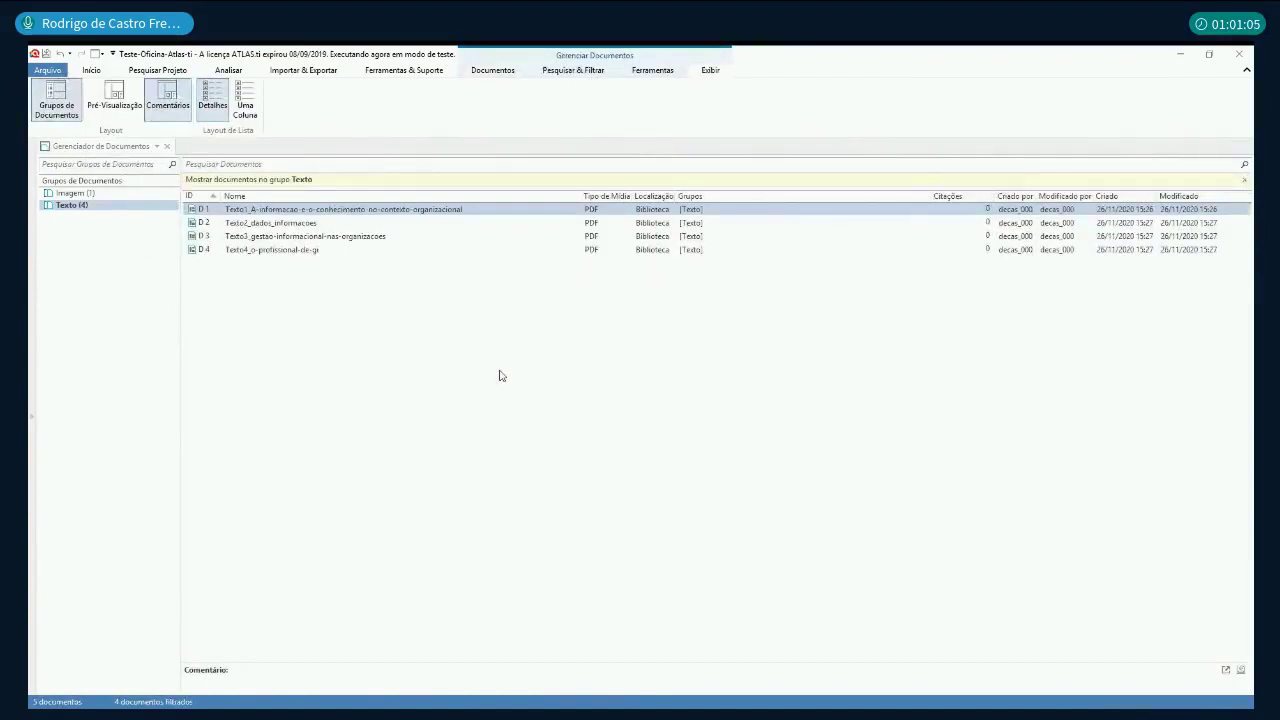
click(493, 70)
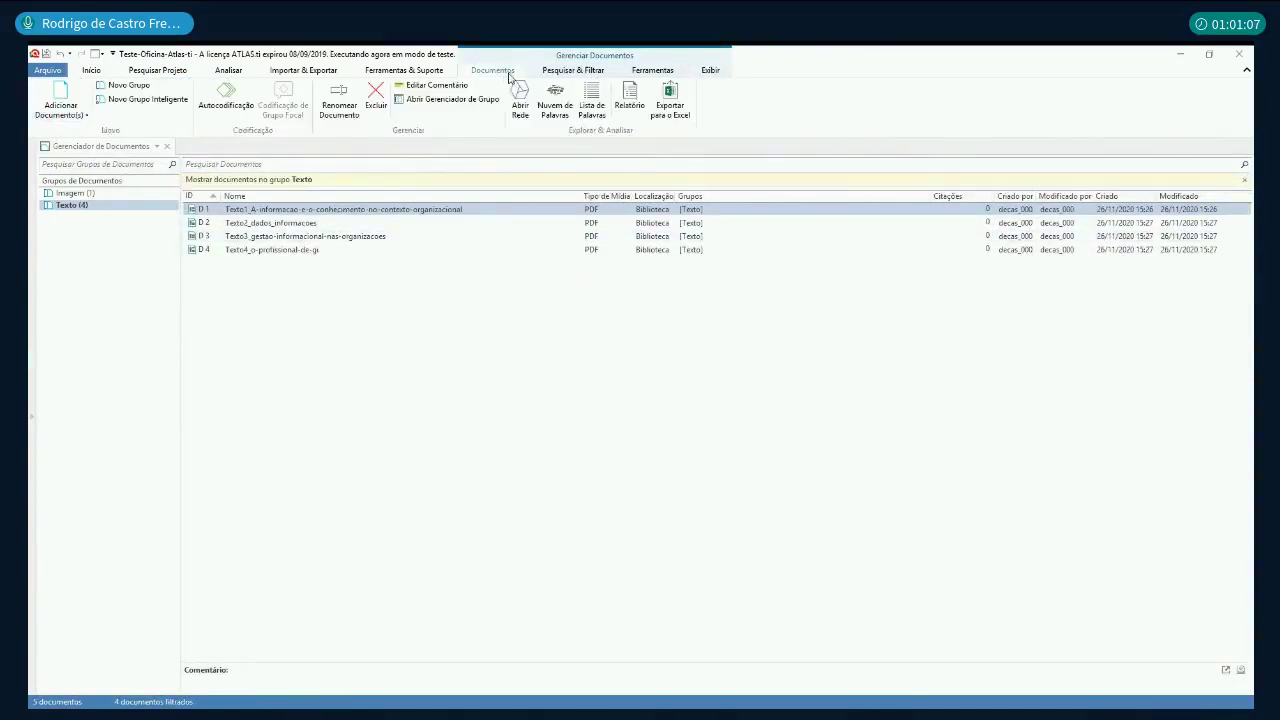
click(30, 298)
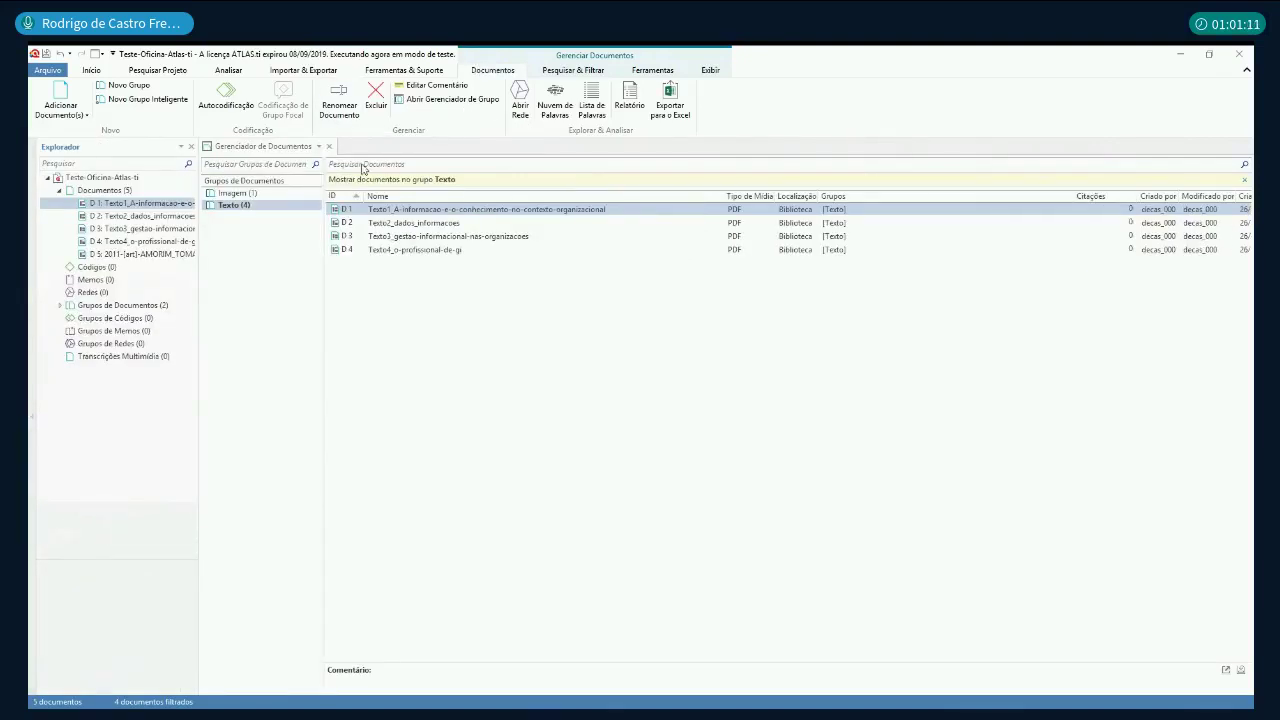
click(425, 224)
click(432, 225)
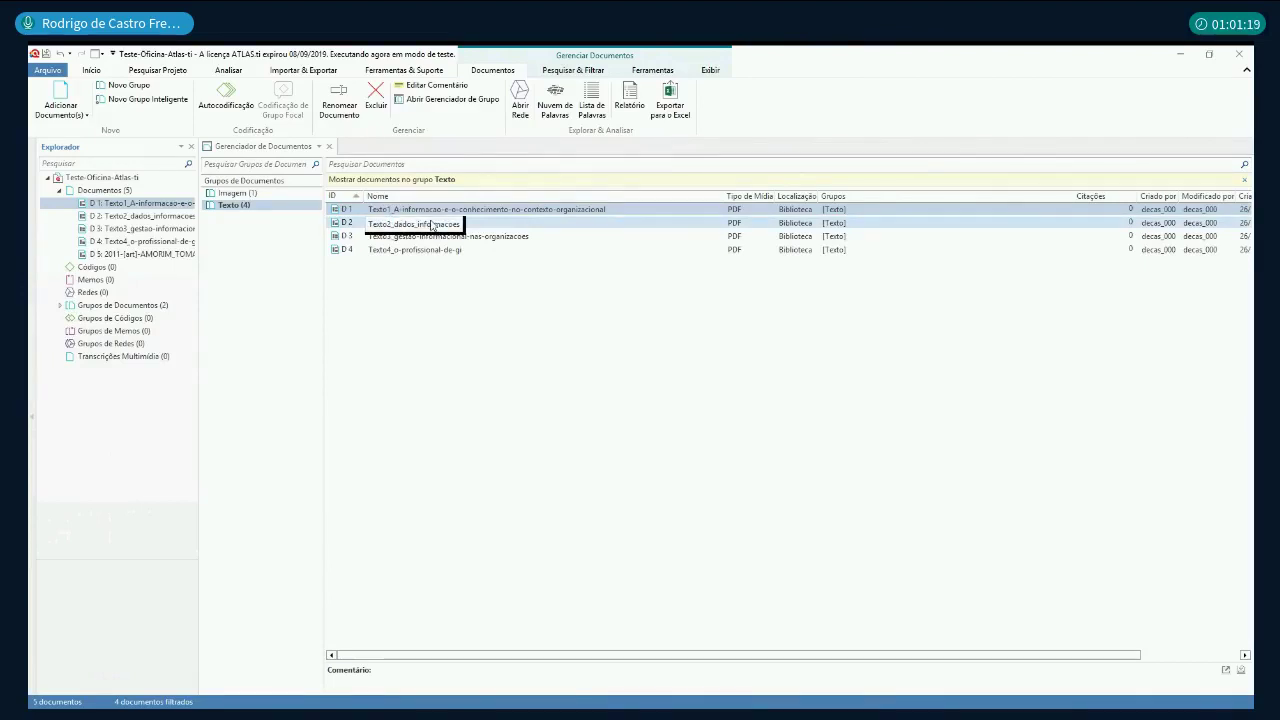
key(Escape)
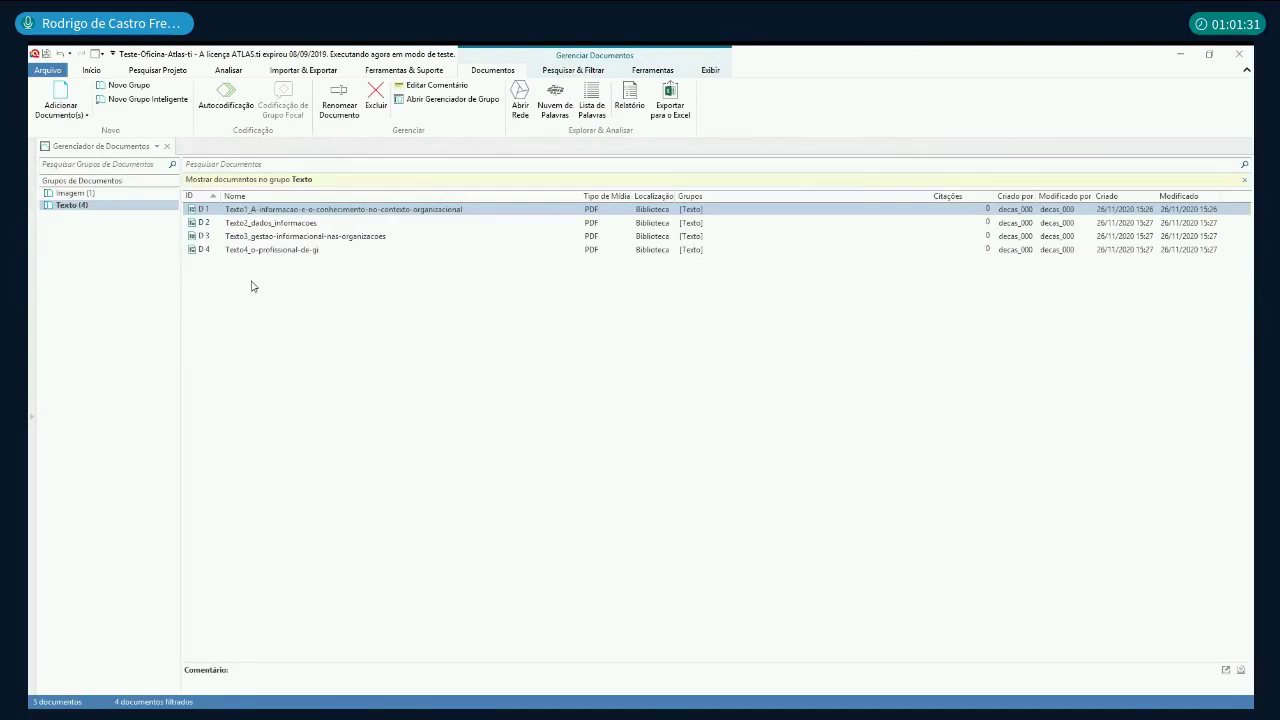
Step: Create a word cloud from the Texto1 document and arrange it in the Máquina de Escrever layout
click(298, 212)
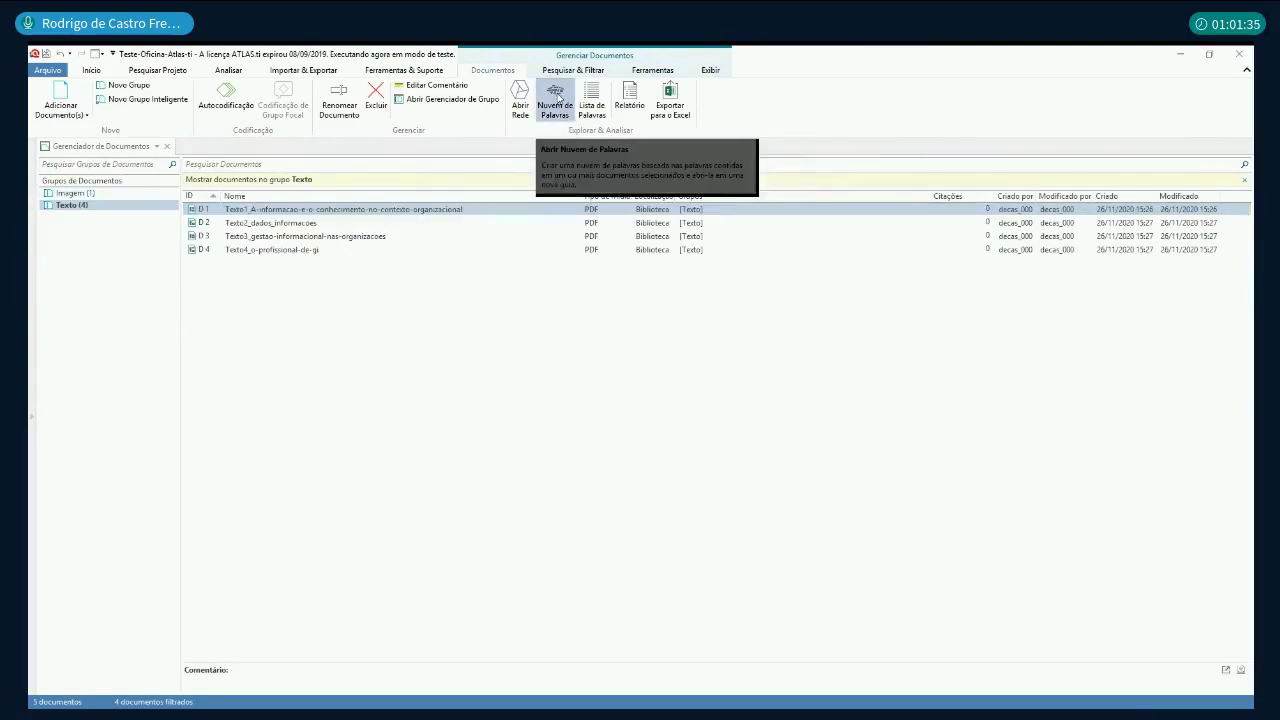
click(556, 100)
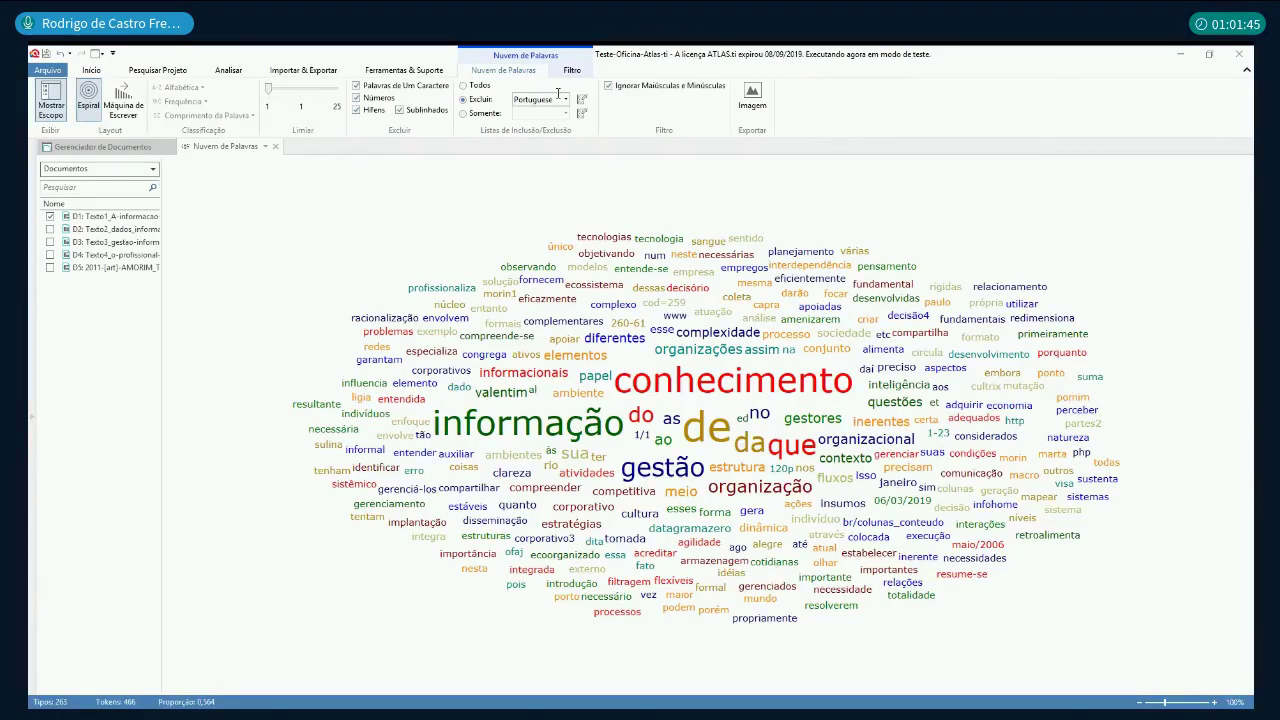
click(125, 105)
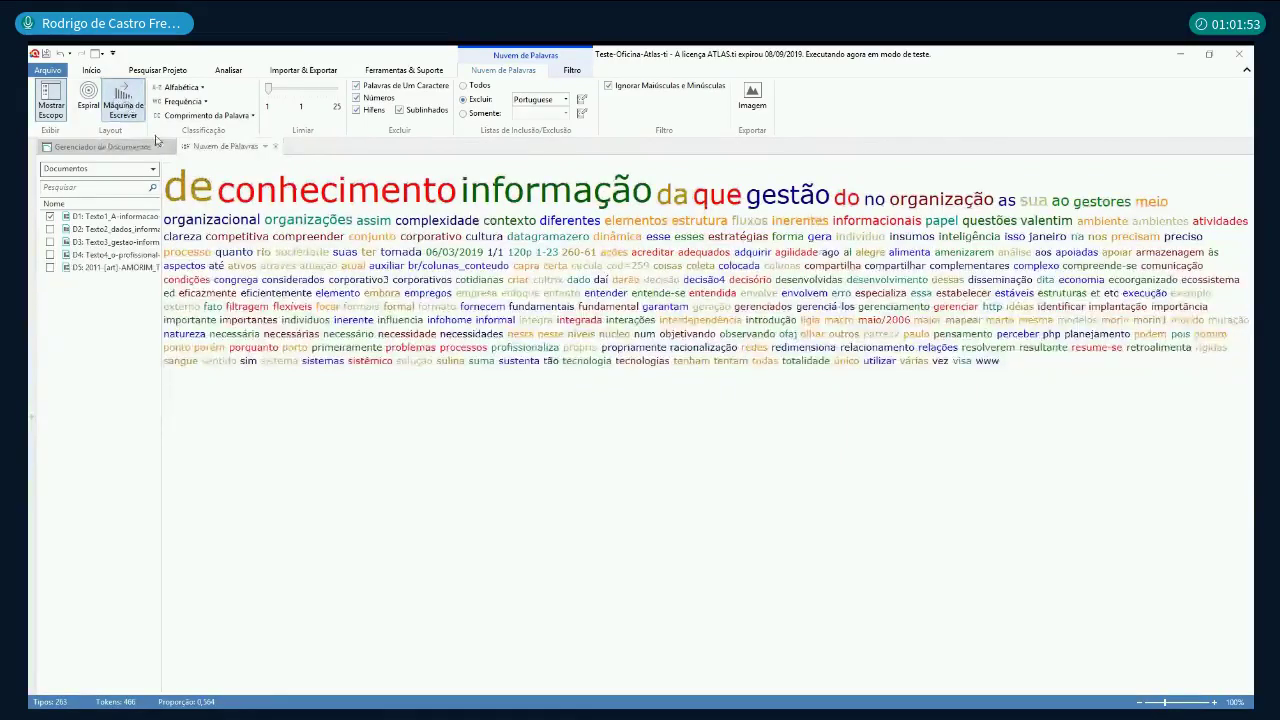
Step: Remove the word "de" from the word cloud and switch the layout to Espiral
mouse_move(187, 190)
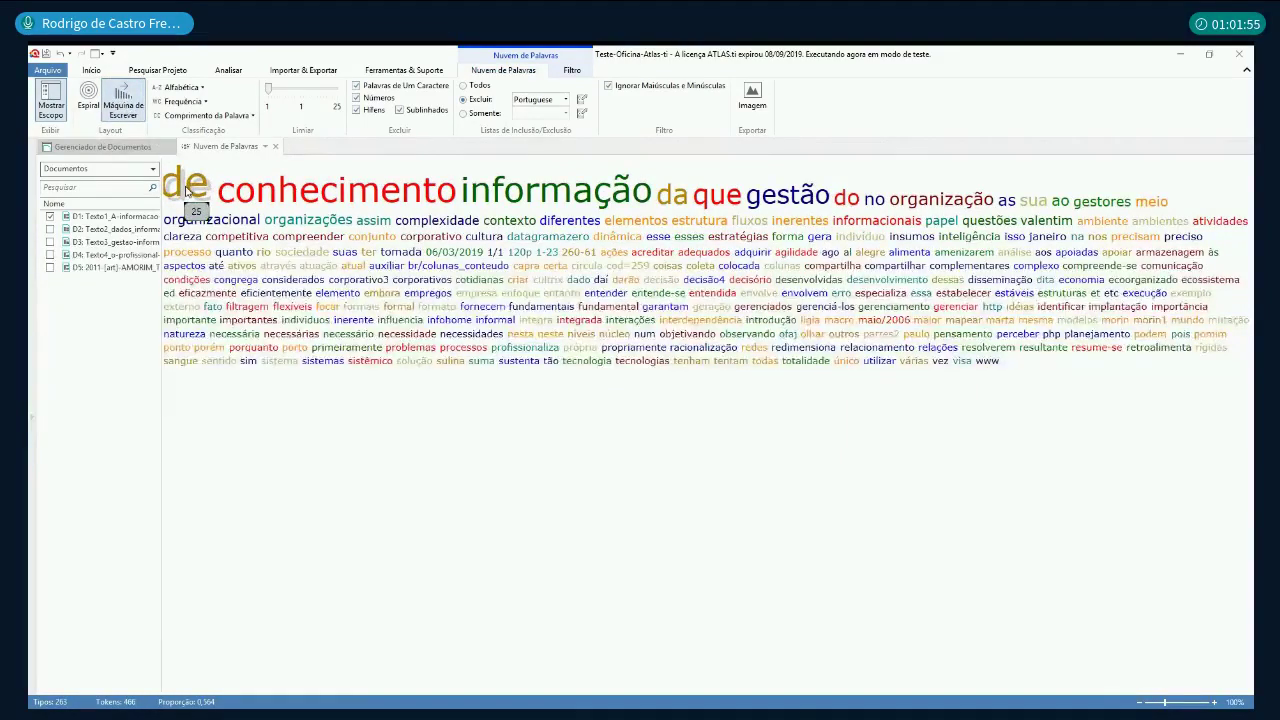
right_click(187, 190)
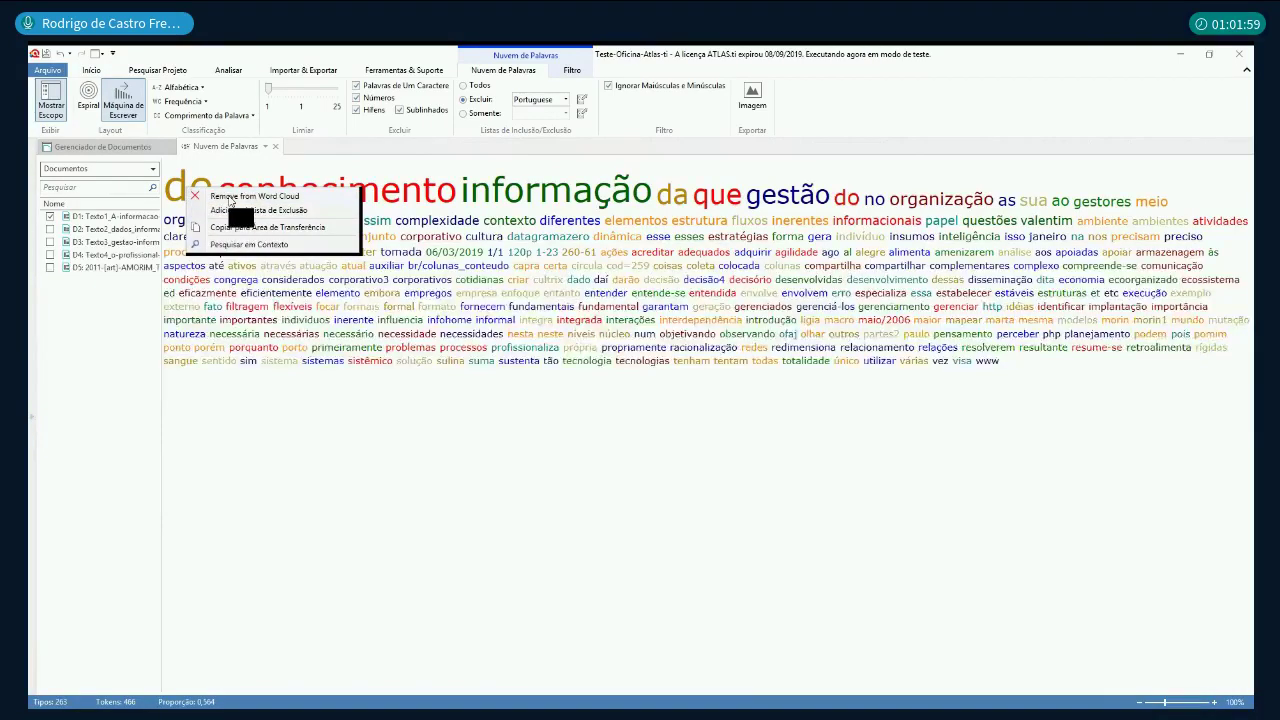
click(236, 195)
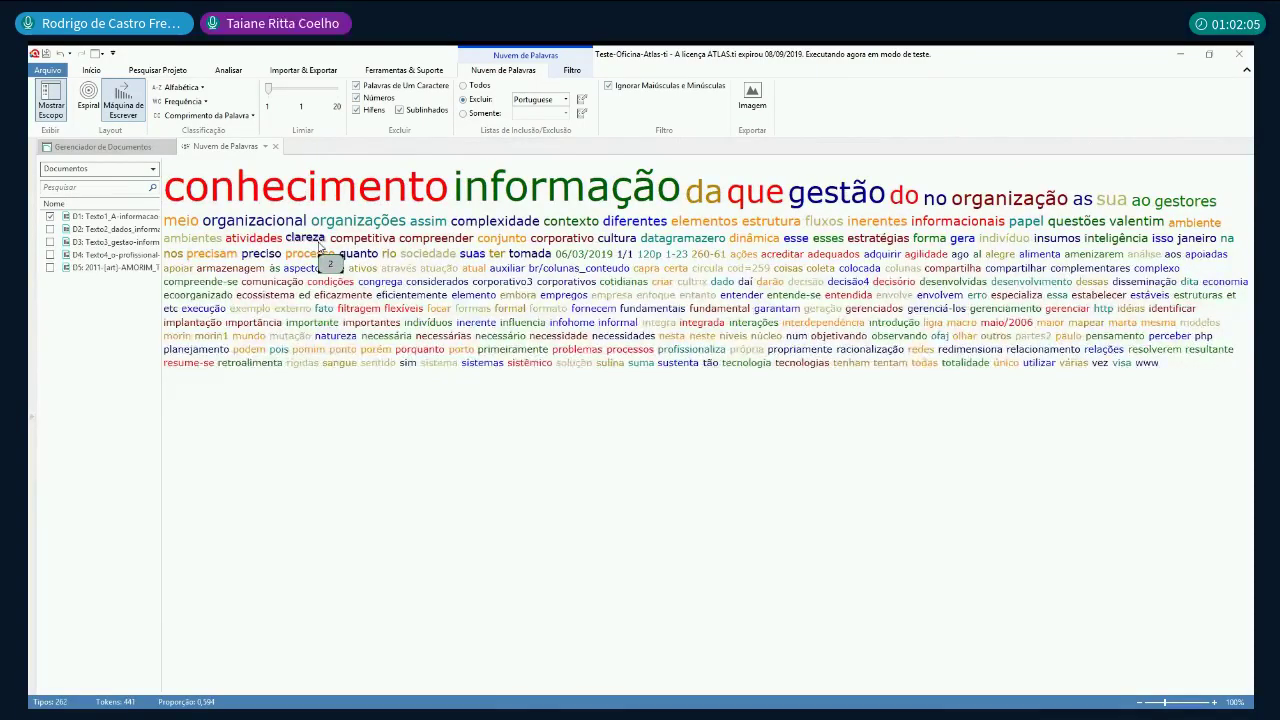
click(87, 97)
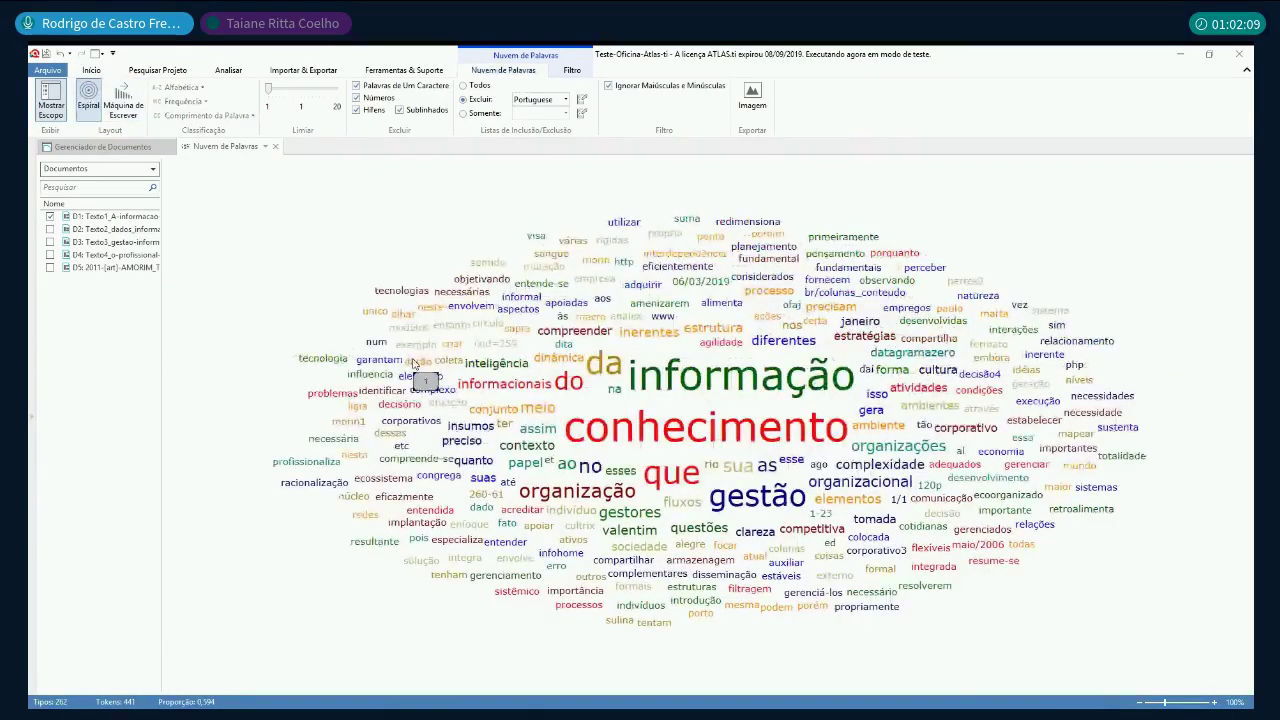
Step: Add documents D2 to D5 to the word cloud's scope, then close the cloud and return to the document manager
click(50, 229)
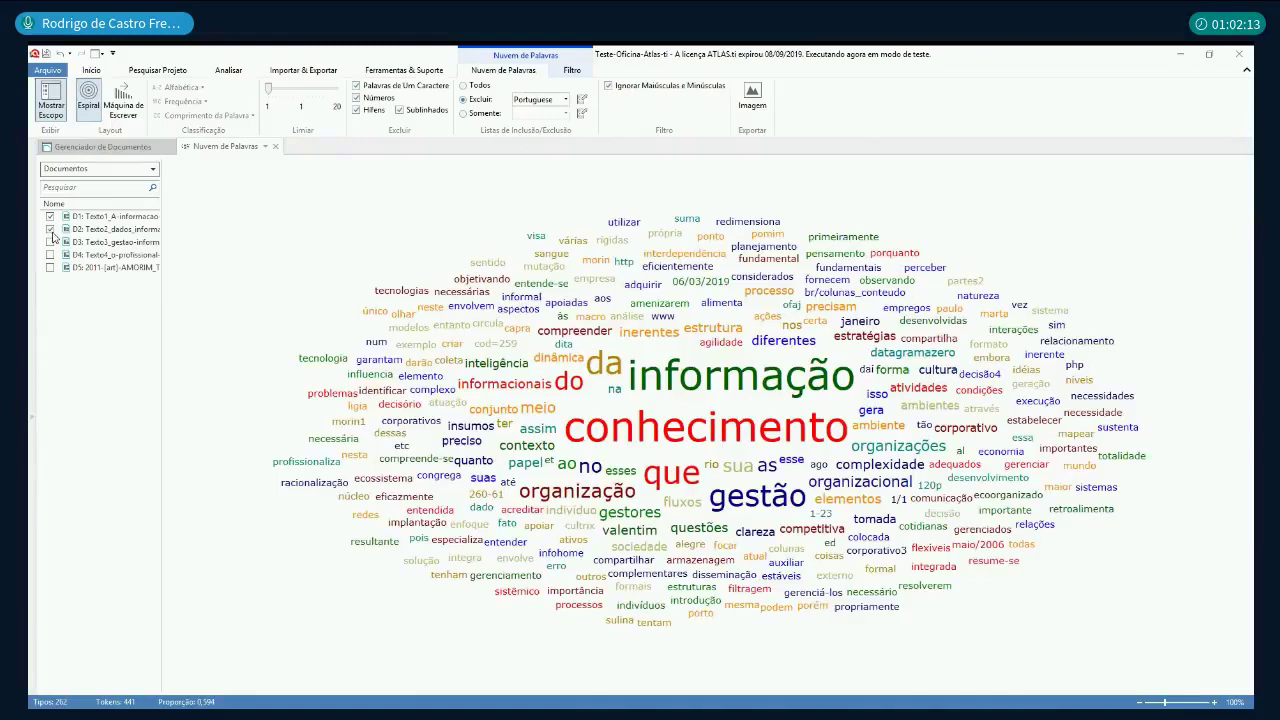
click(50, 243)
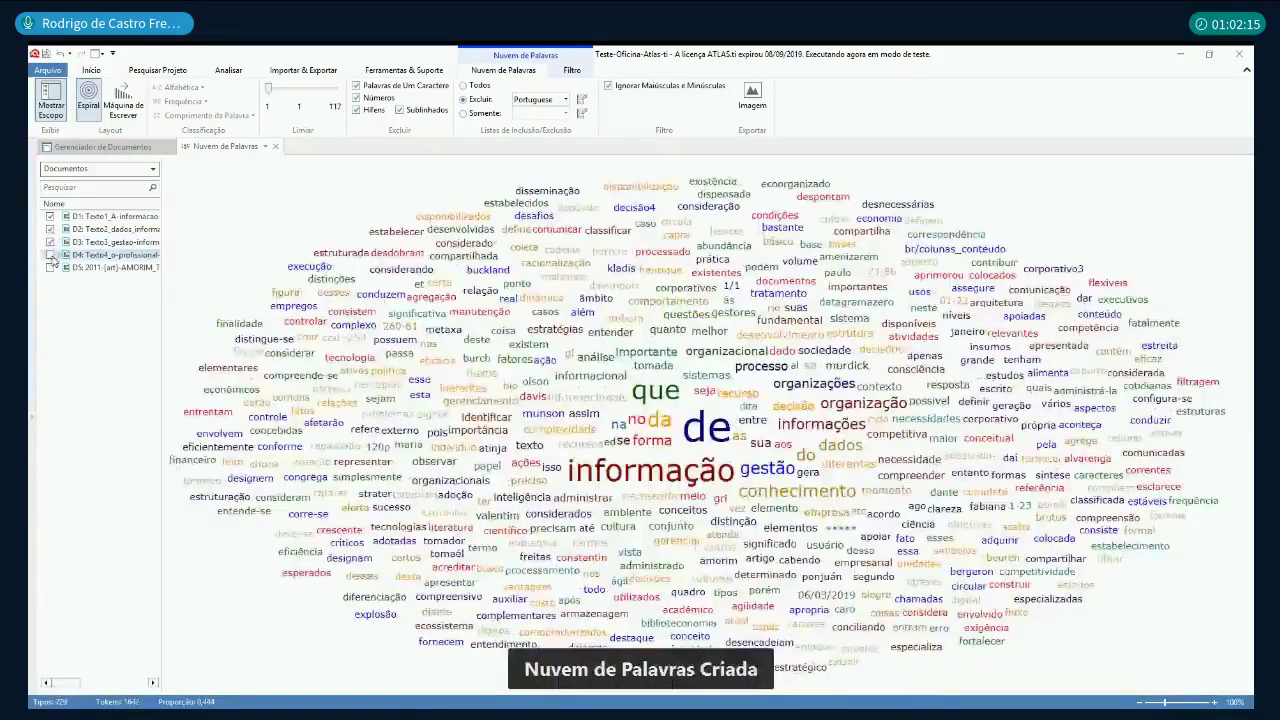
click(50, 255)
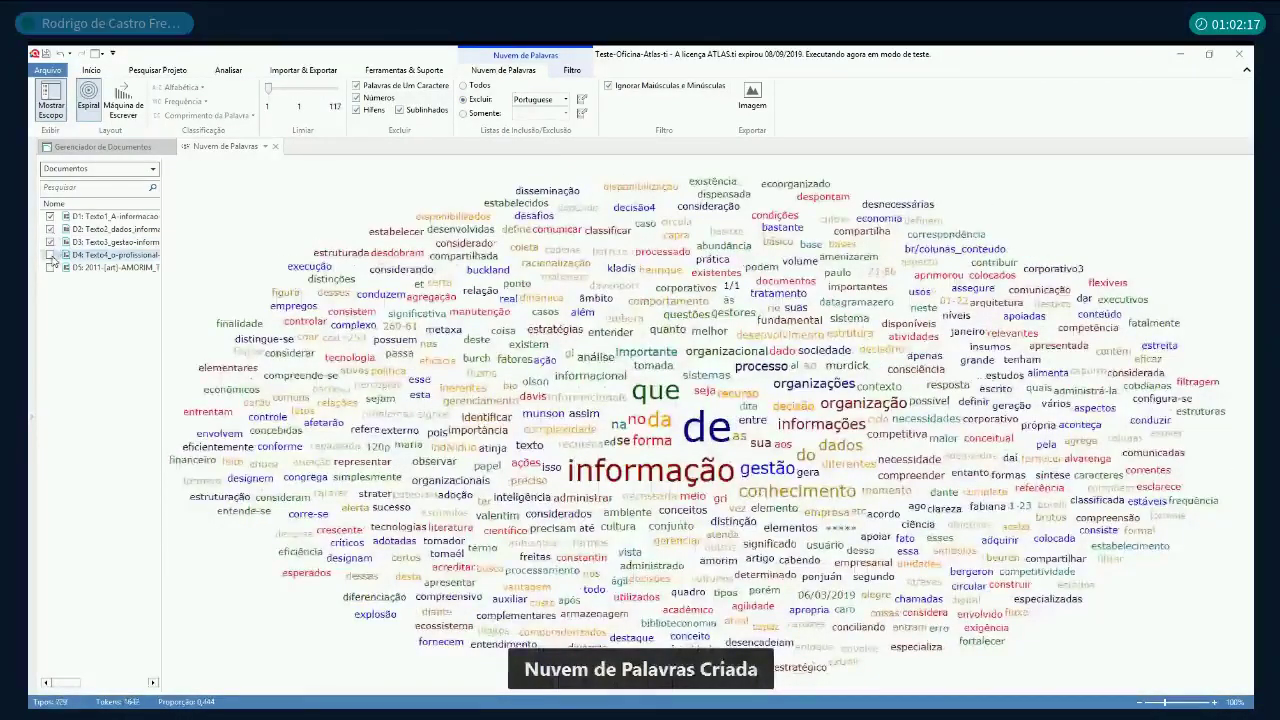
click(50, 268)
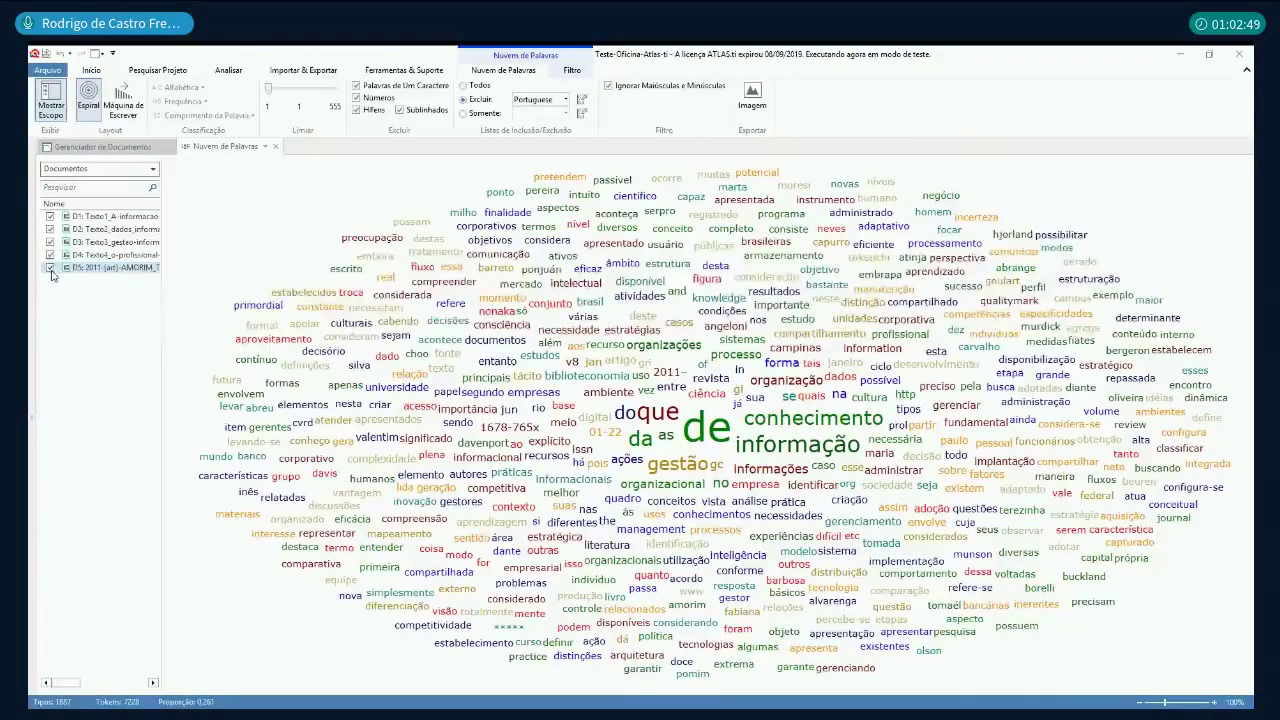
click(110, 147)
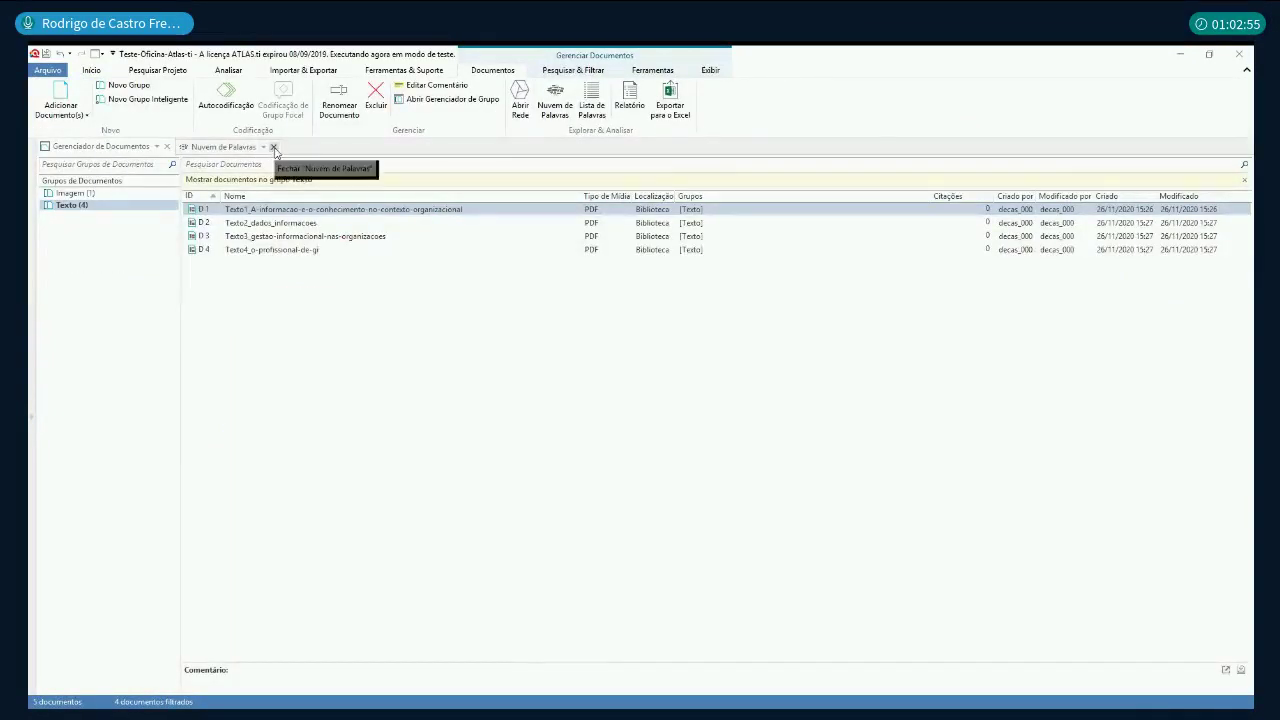
click(273, 147)
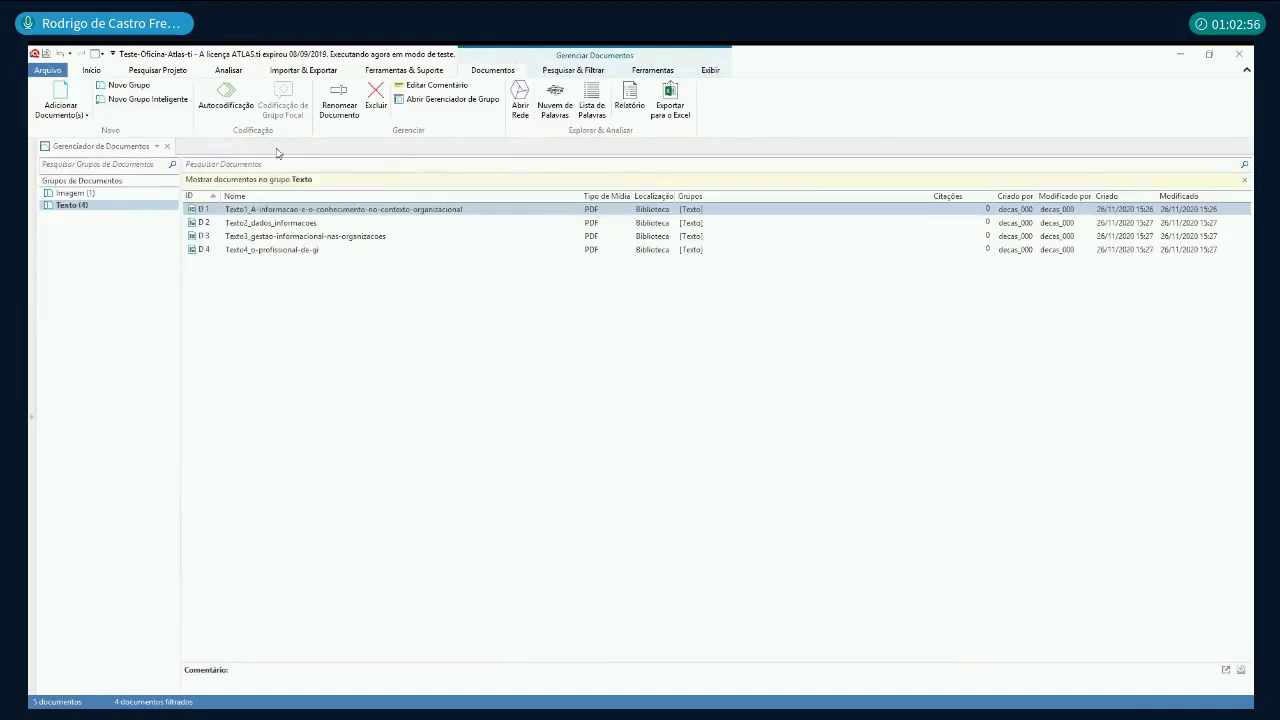
Step: Generate a word list for the Texto1 document, sort it by Contagem in descending order, and close it
click(595, 101)
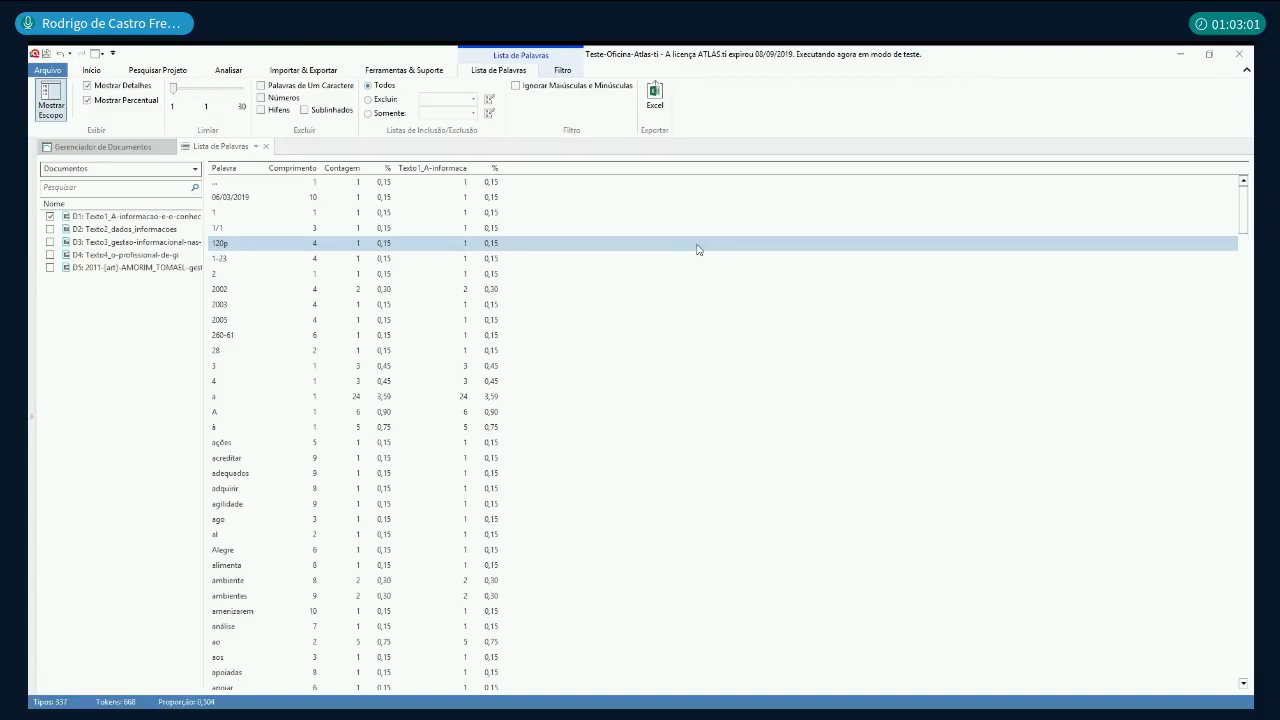
click(344, 170)
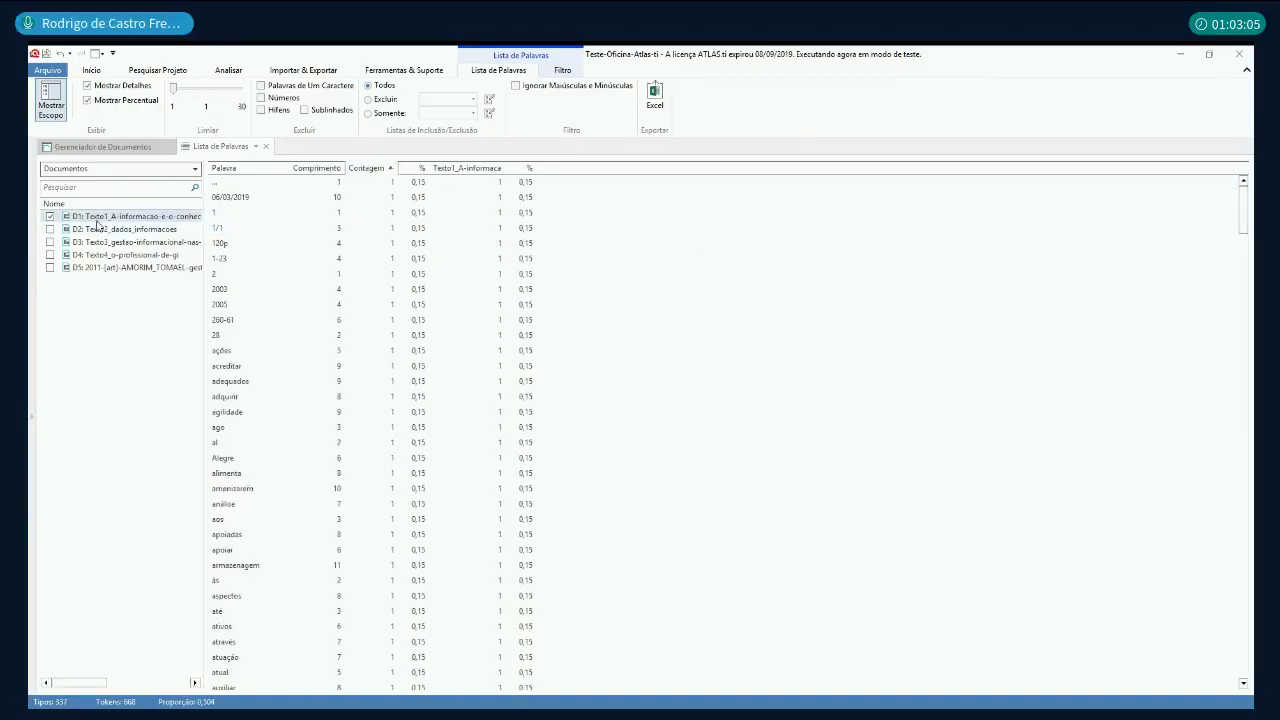
click(366, 170)
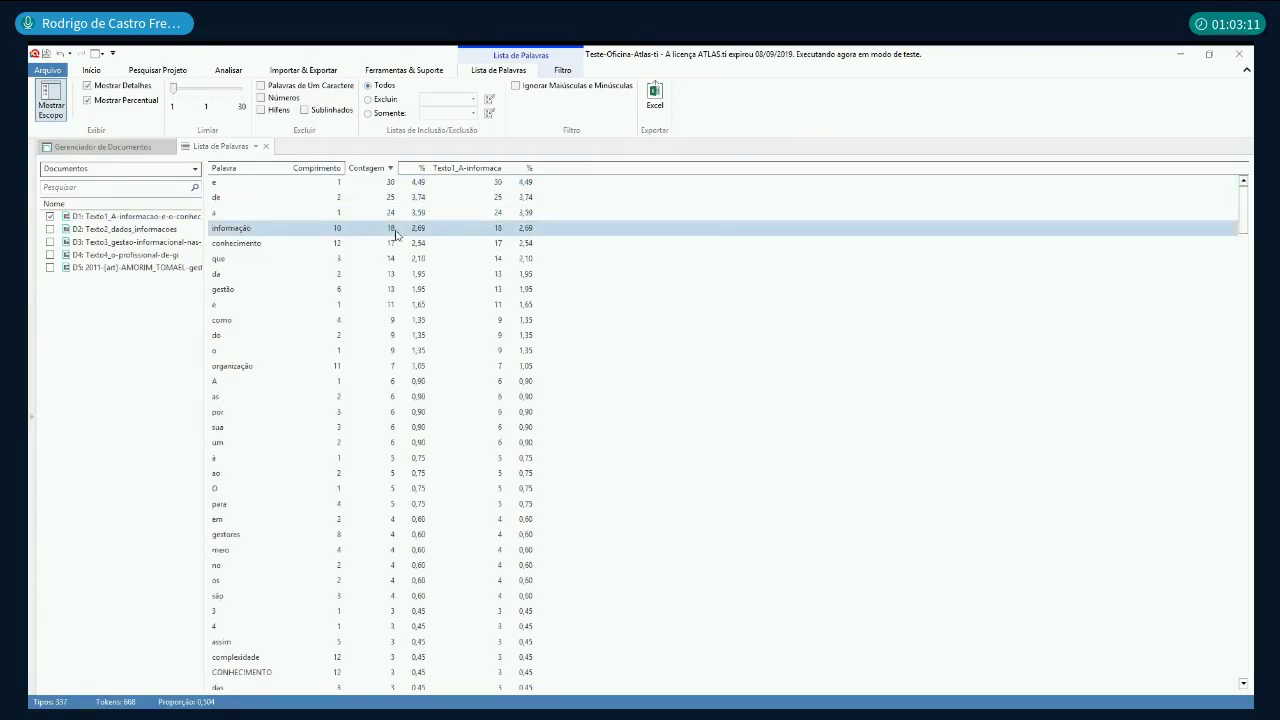
click(253, 250)
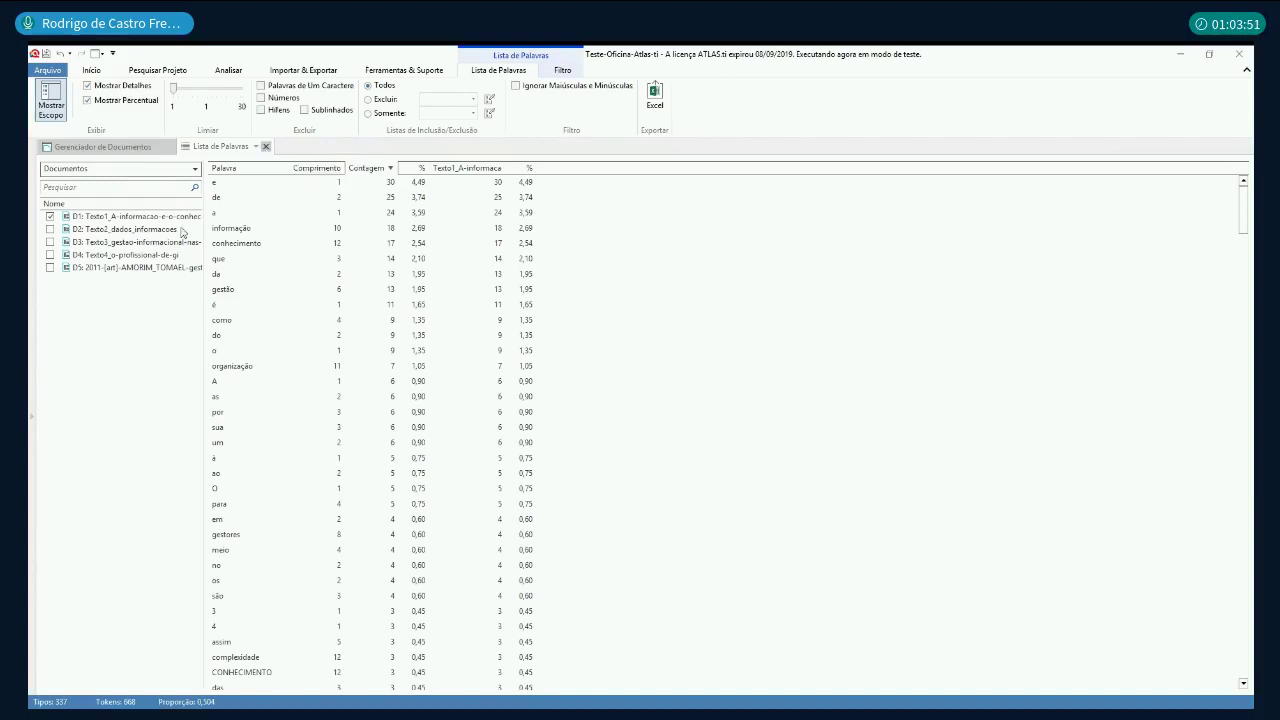
Step: Select all four documents of the Texto group, generate their combined word list, and close it
click(272, 213)
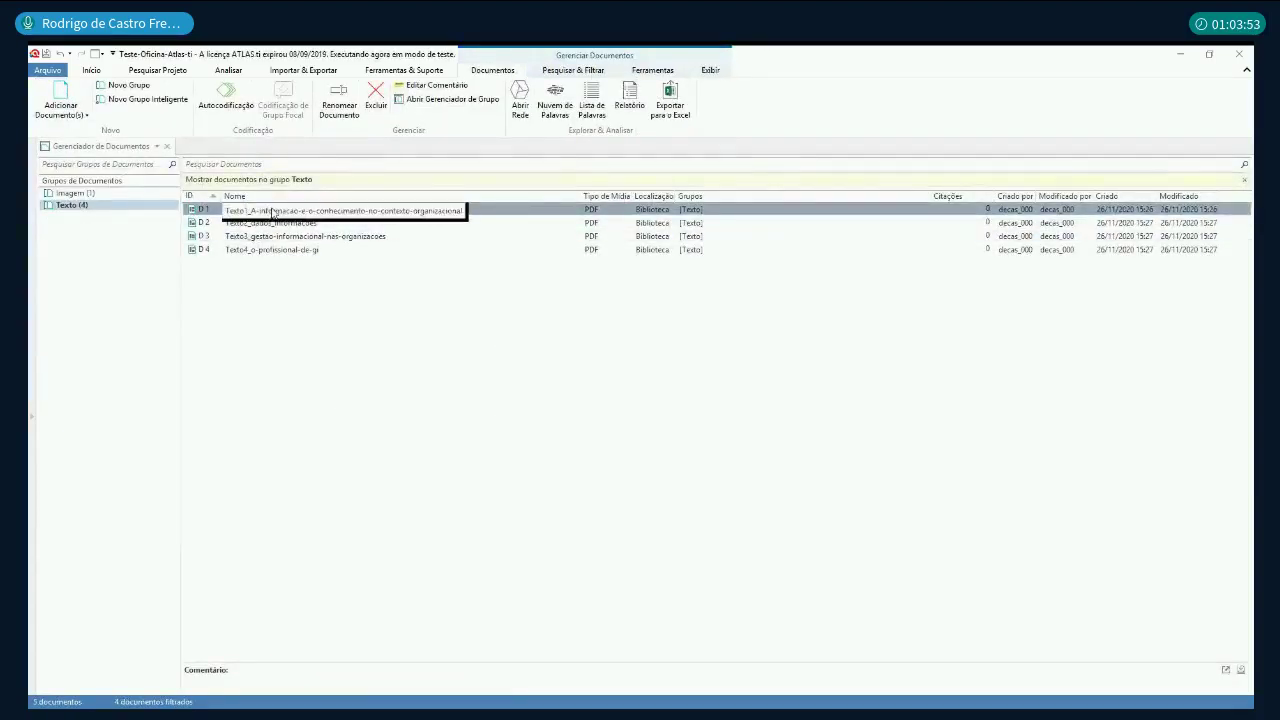
key(Escape)
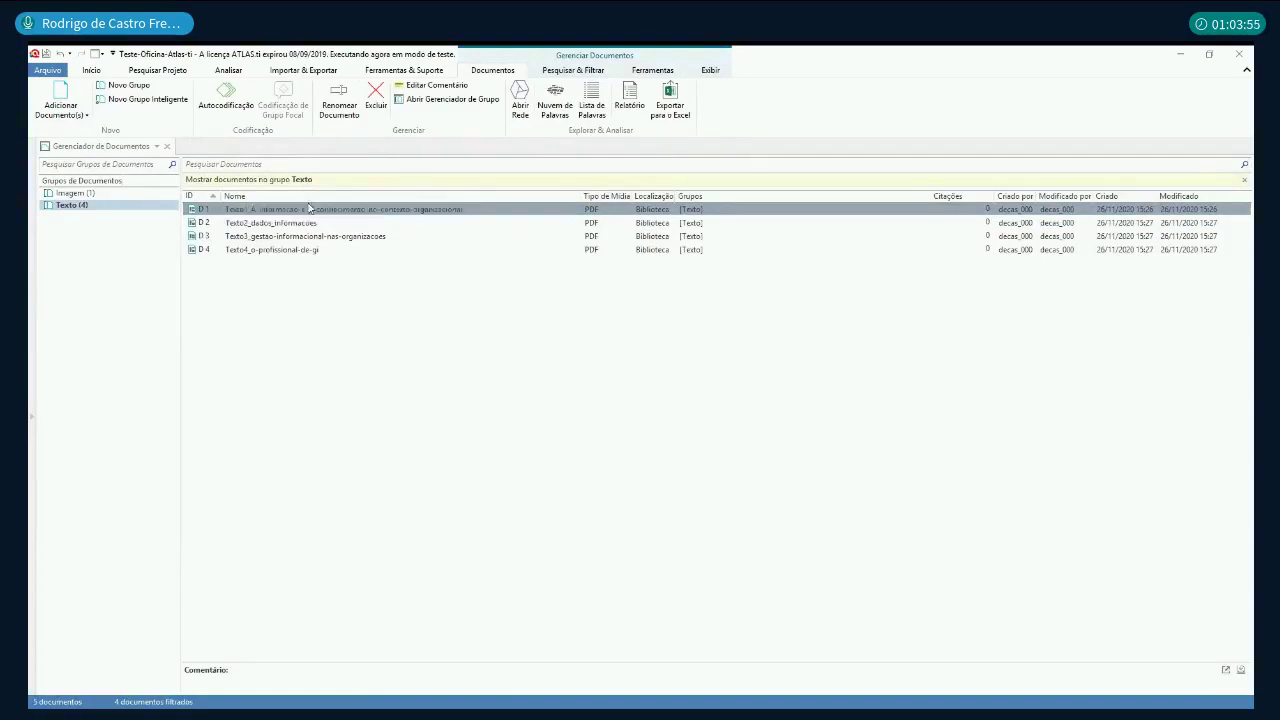
shift+click(317, 250)
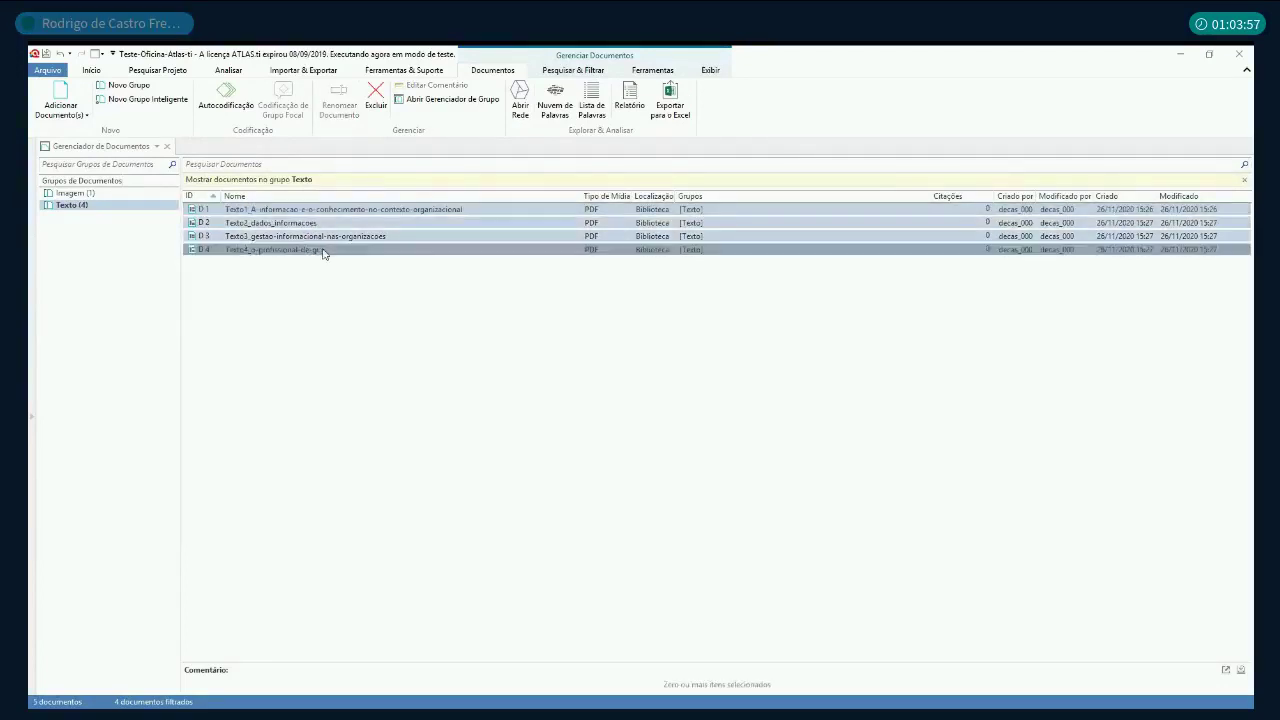
click(598, 100)
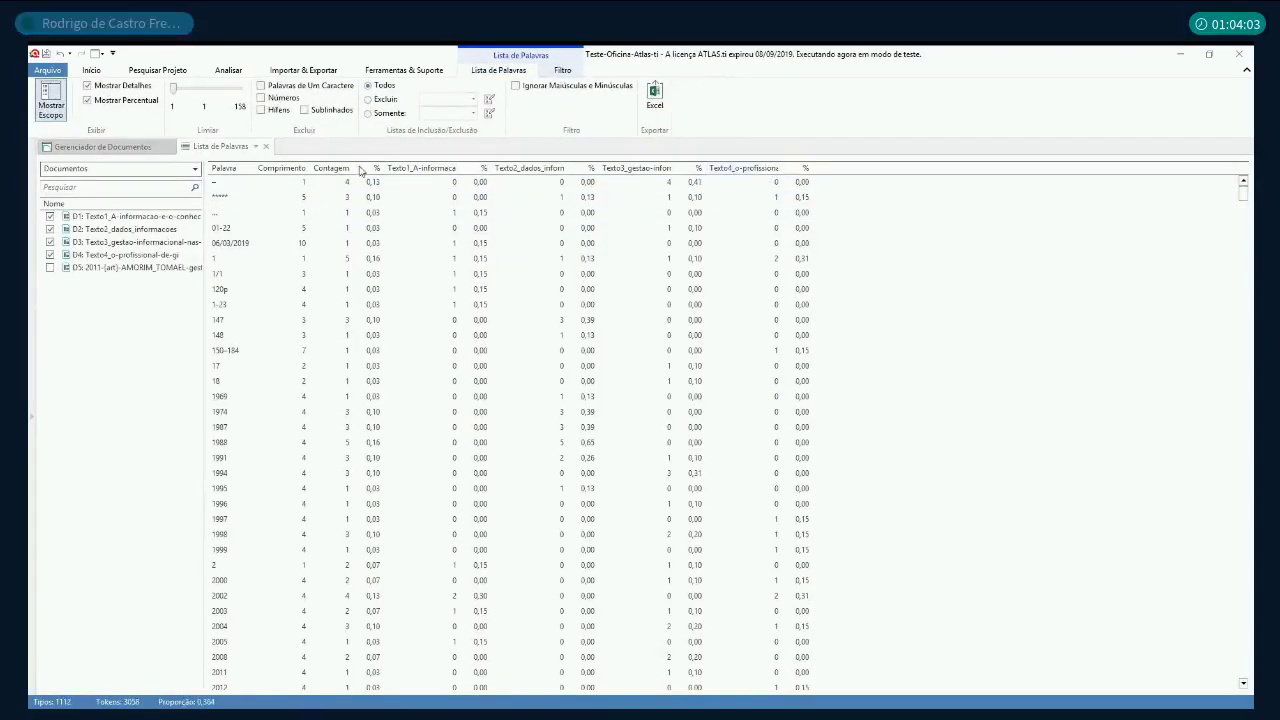
click(578, 184)
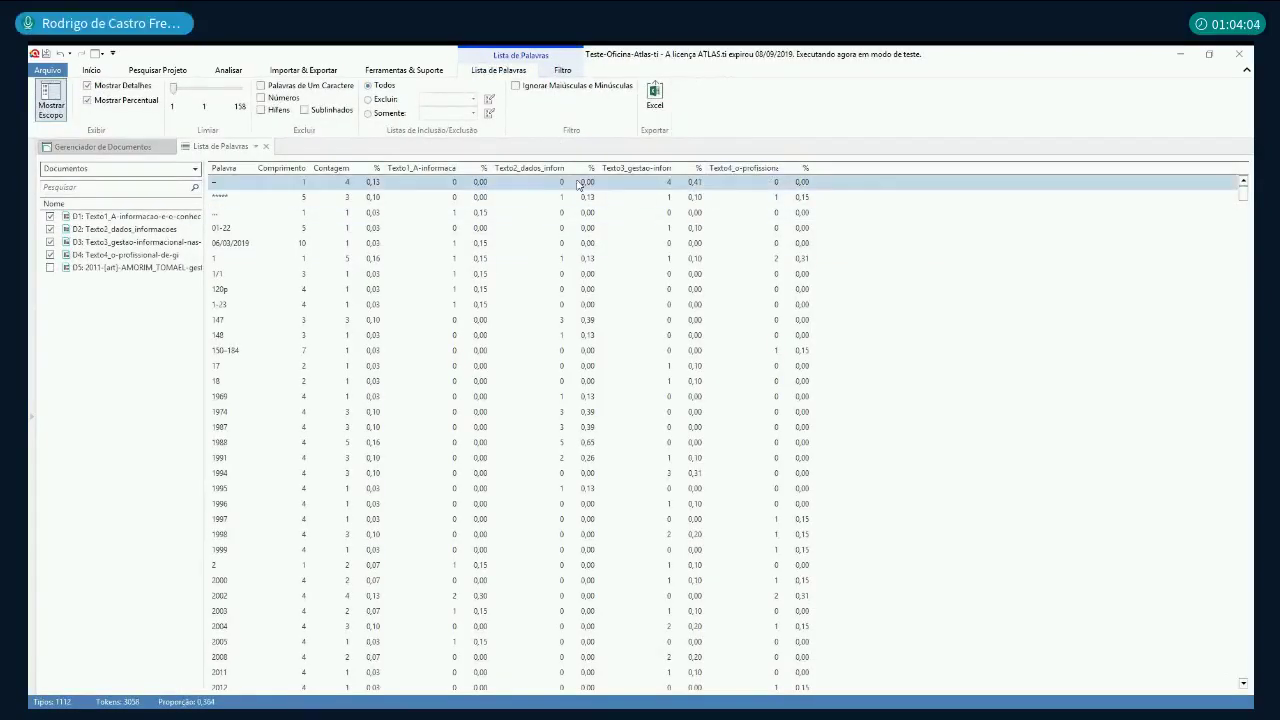
click(266, 147)
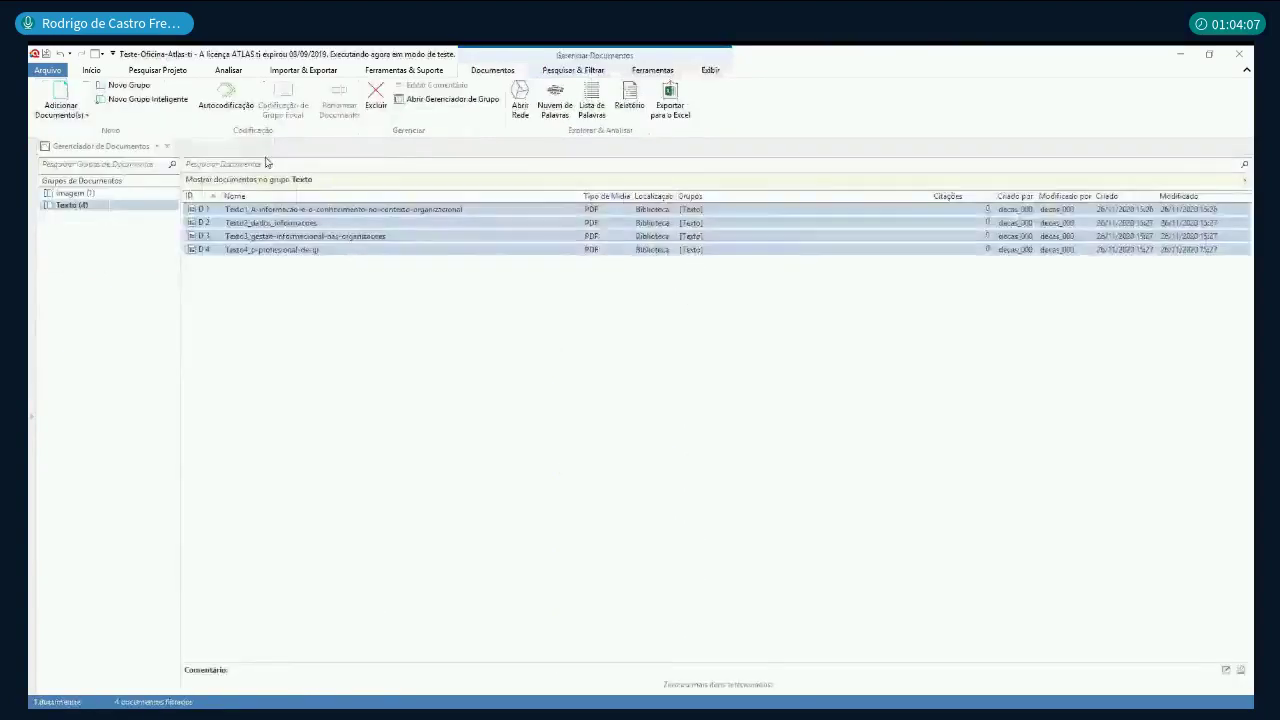
Step: List all project documents again, read through the Texto1 document, and close both it and the document manager
click(88, 361)
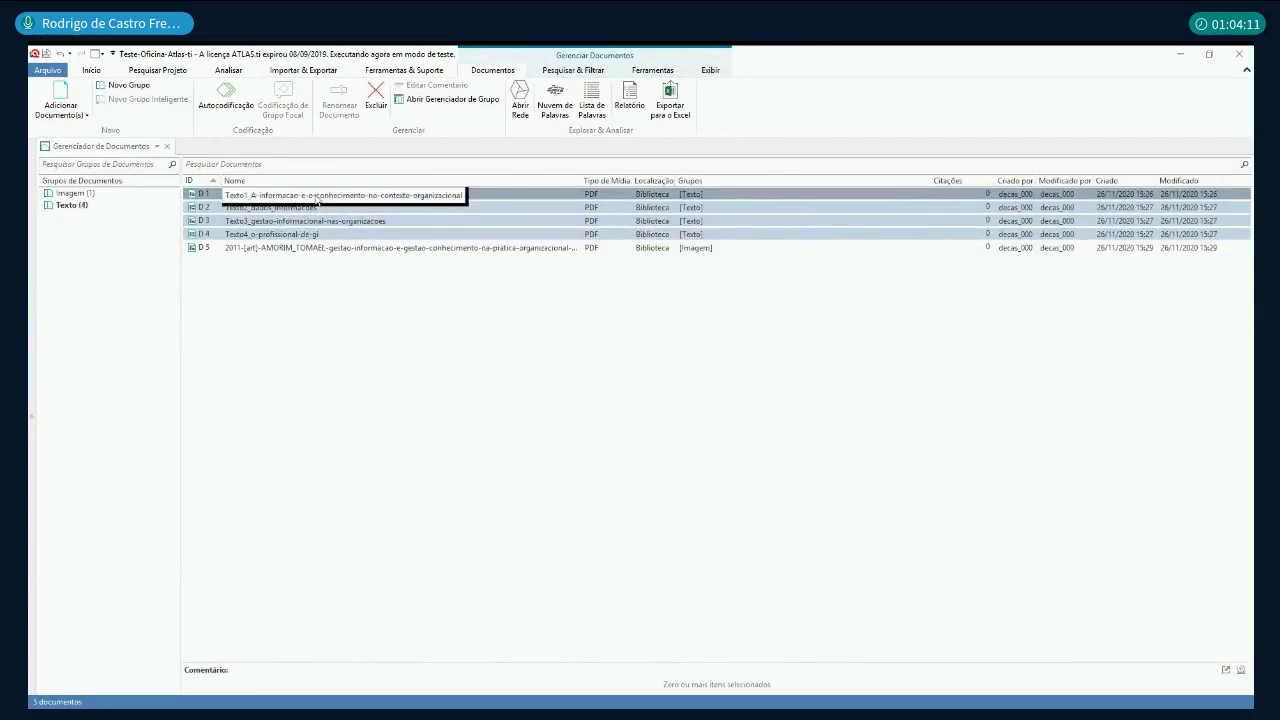
click(316, 196)
double_click(316, 196)
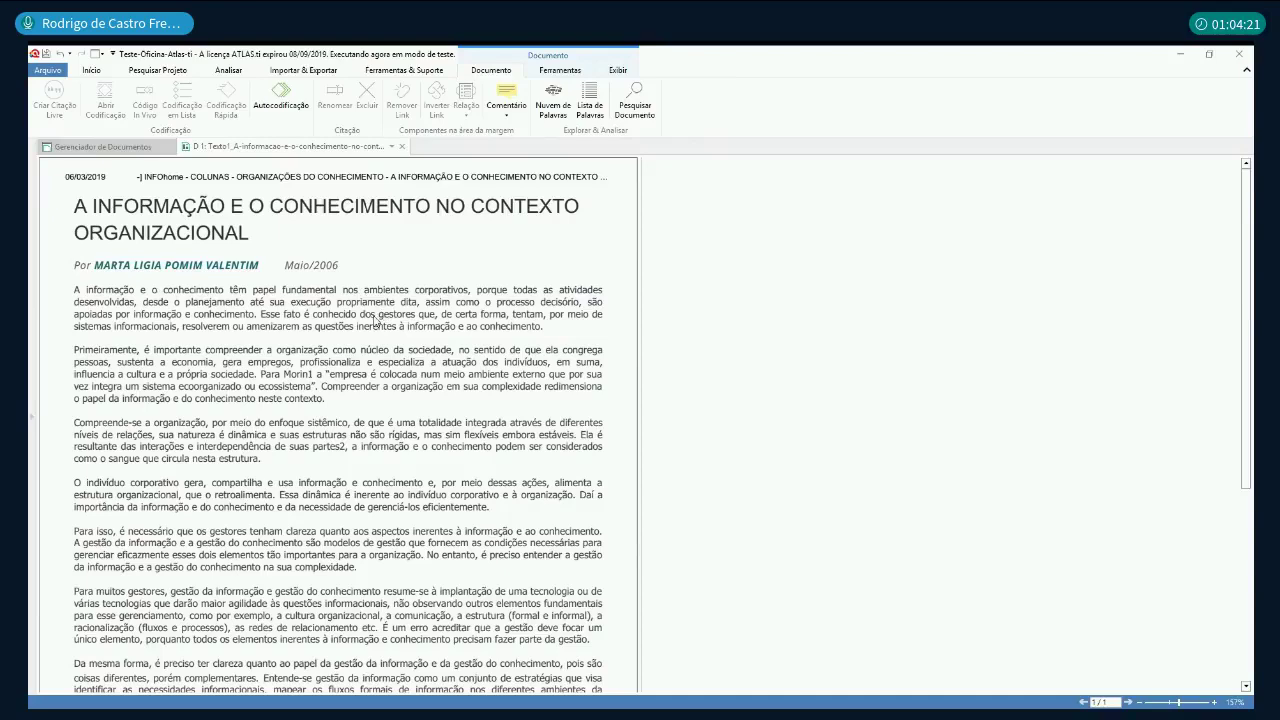
scroll(386, 320, down, 3)
scroll(392, 345, up, 3)
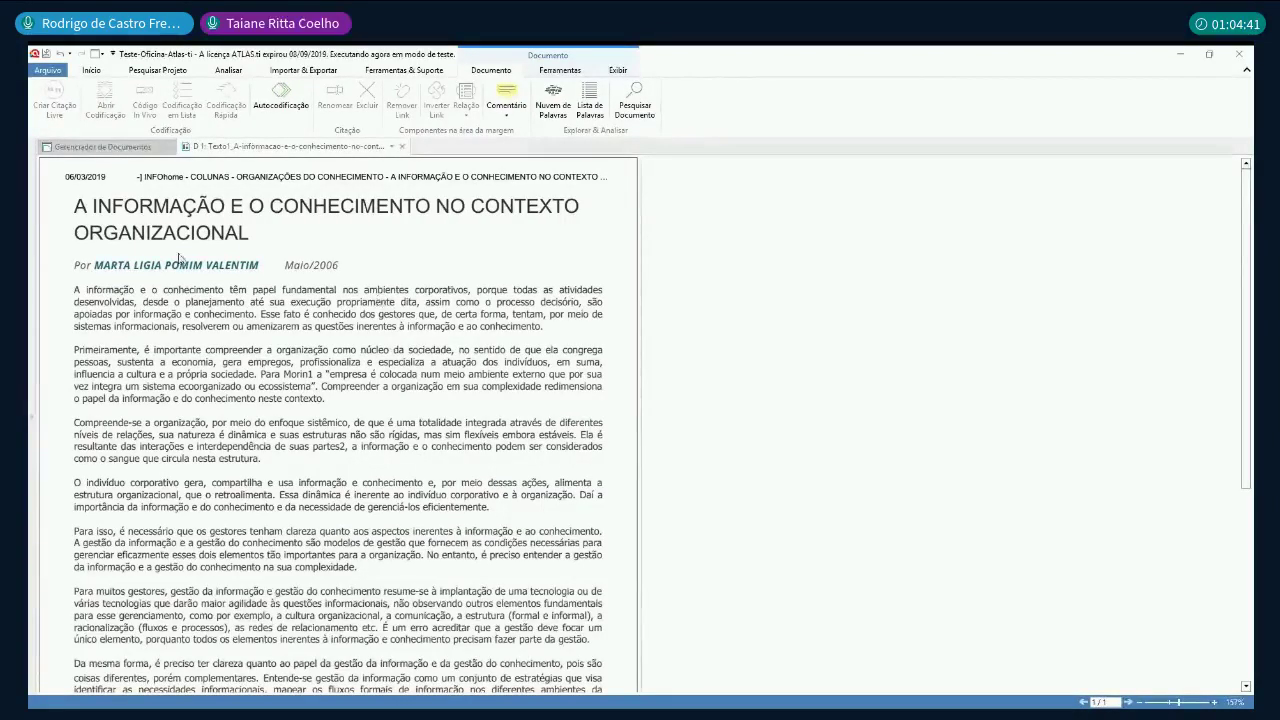
click(402, 148)
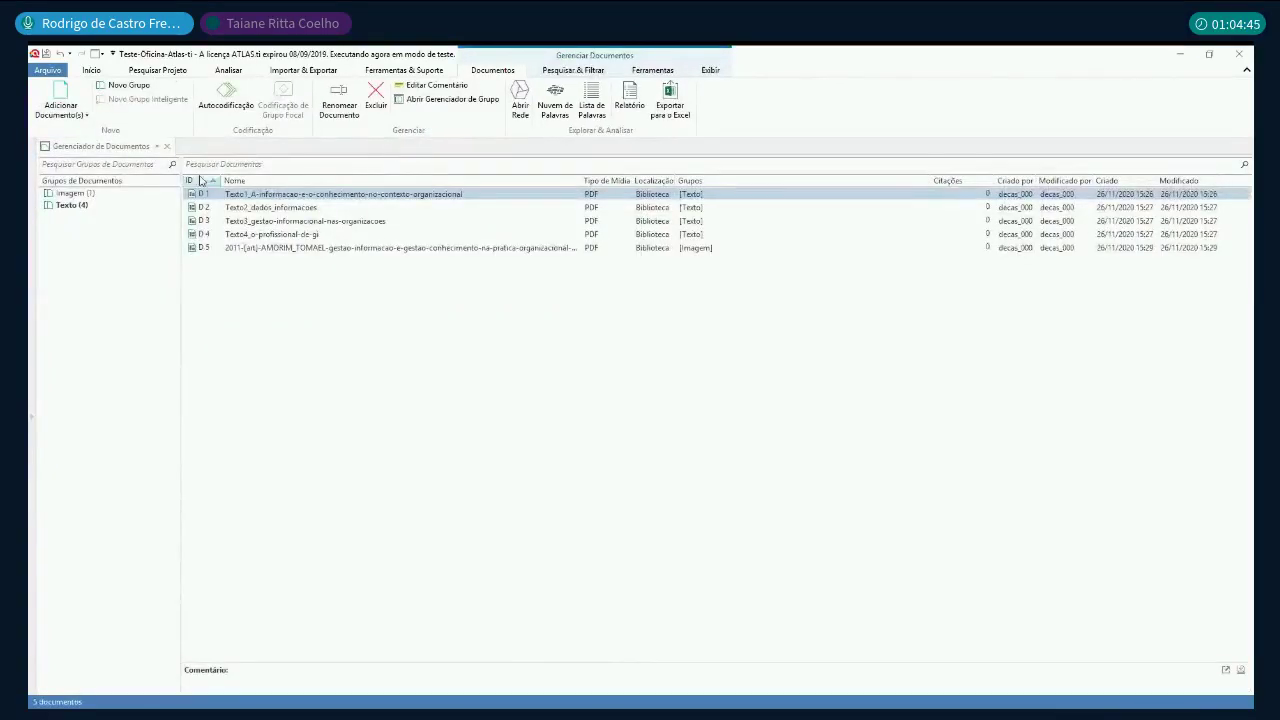
click(166, 146)
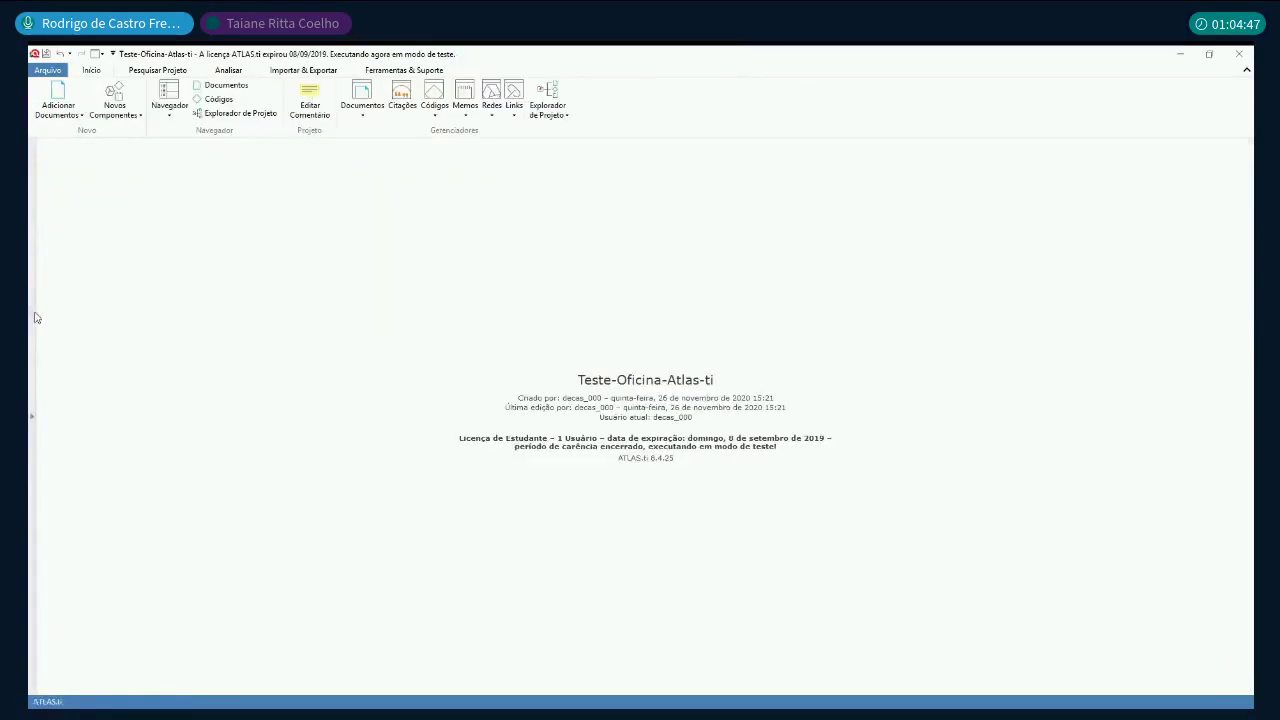
Step: Show the project explorer, open the code manager and create the free codes Conhecimento, Dado and Informação
click(34, 318)
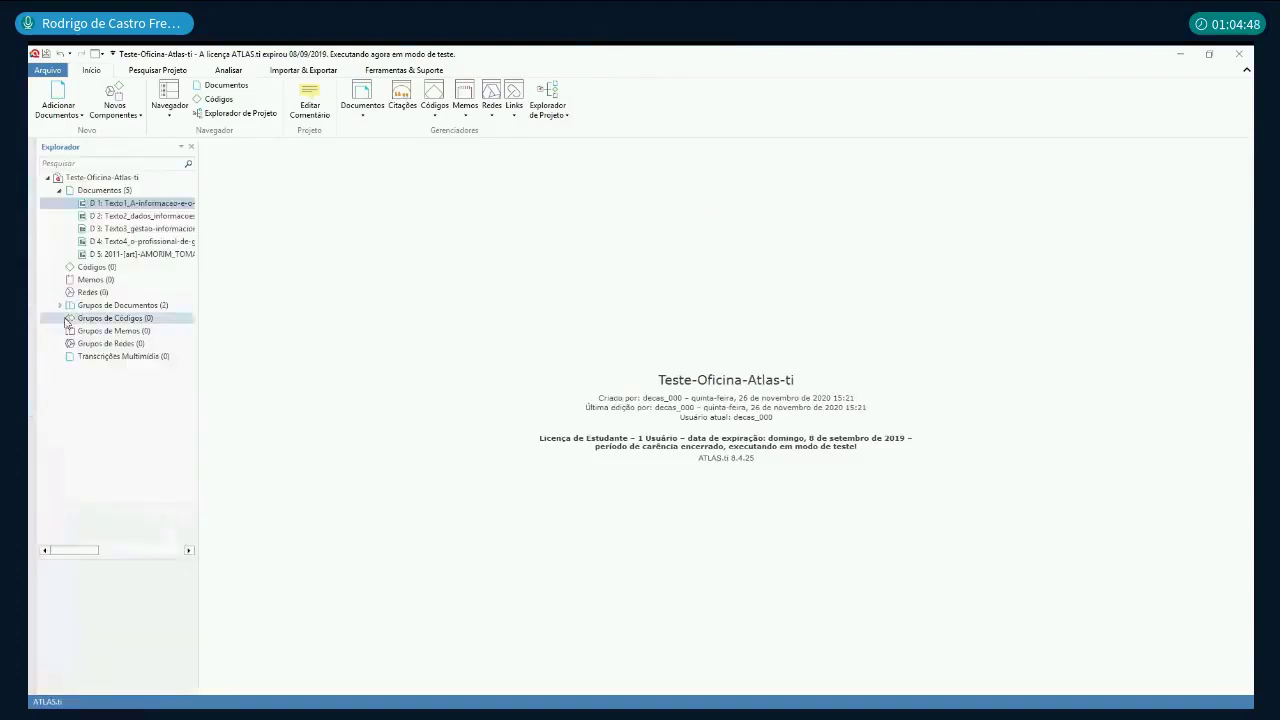
click(434, 112)
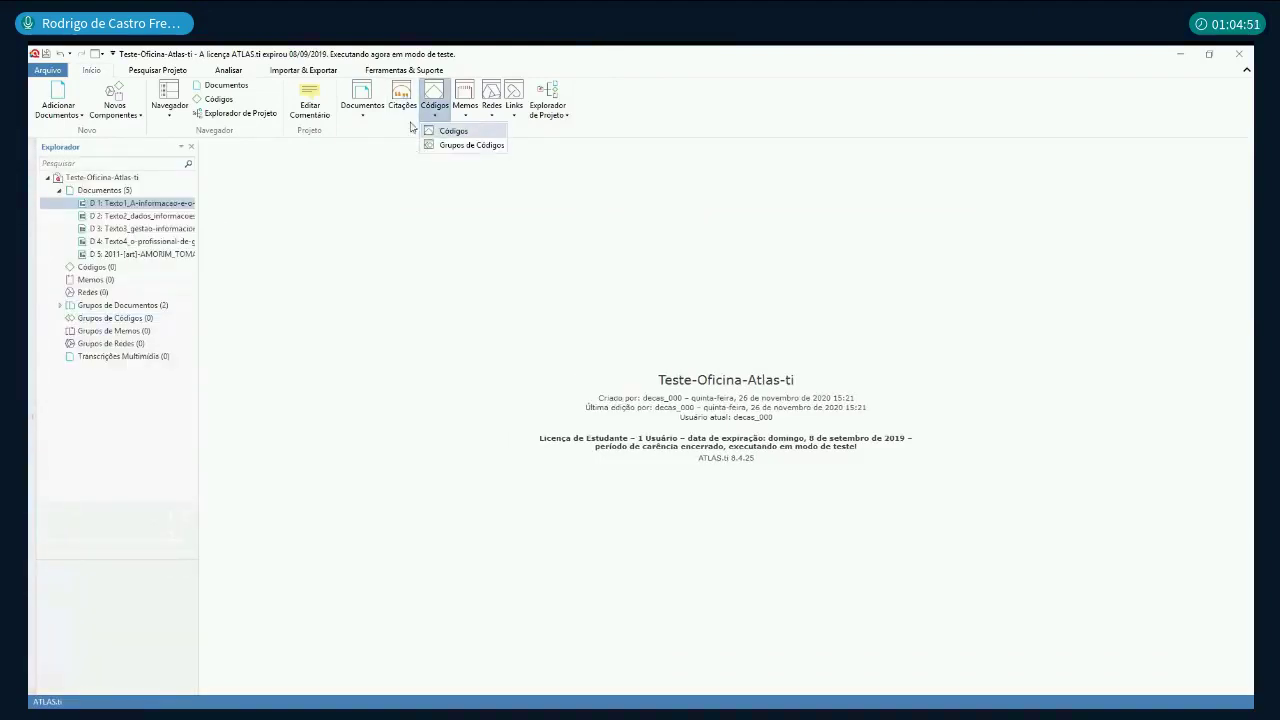
click(411, 229)
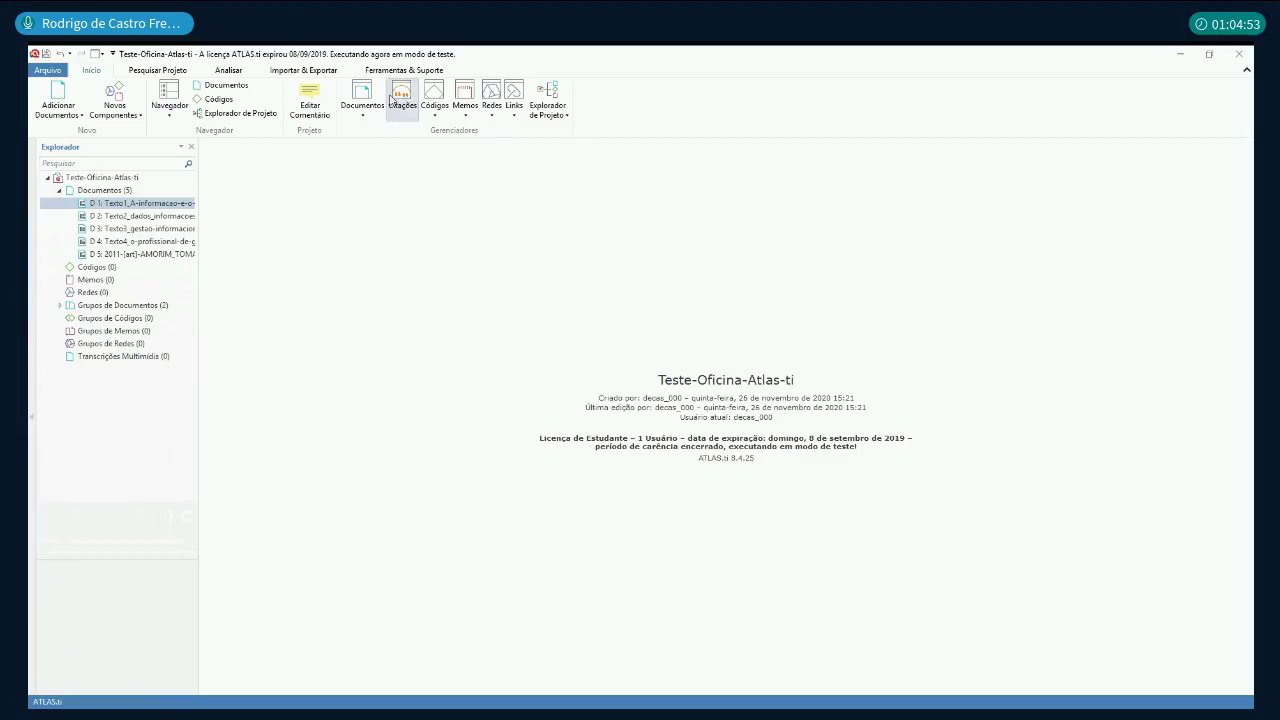
click(435, 115)
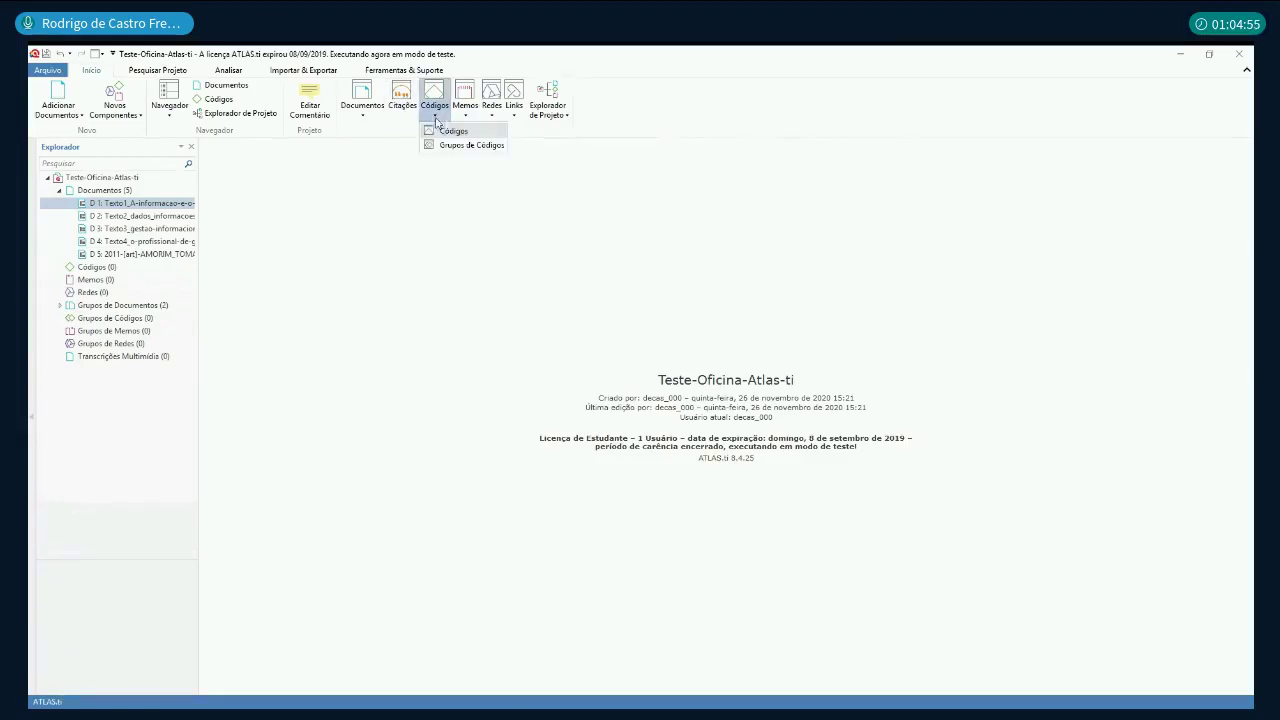
click(455, 131)
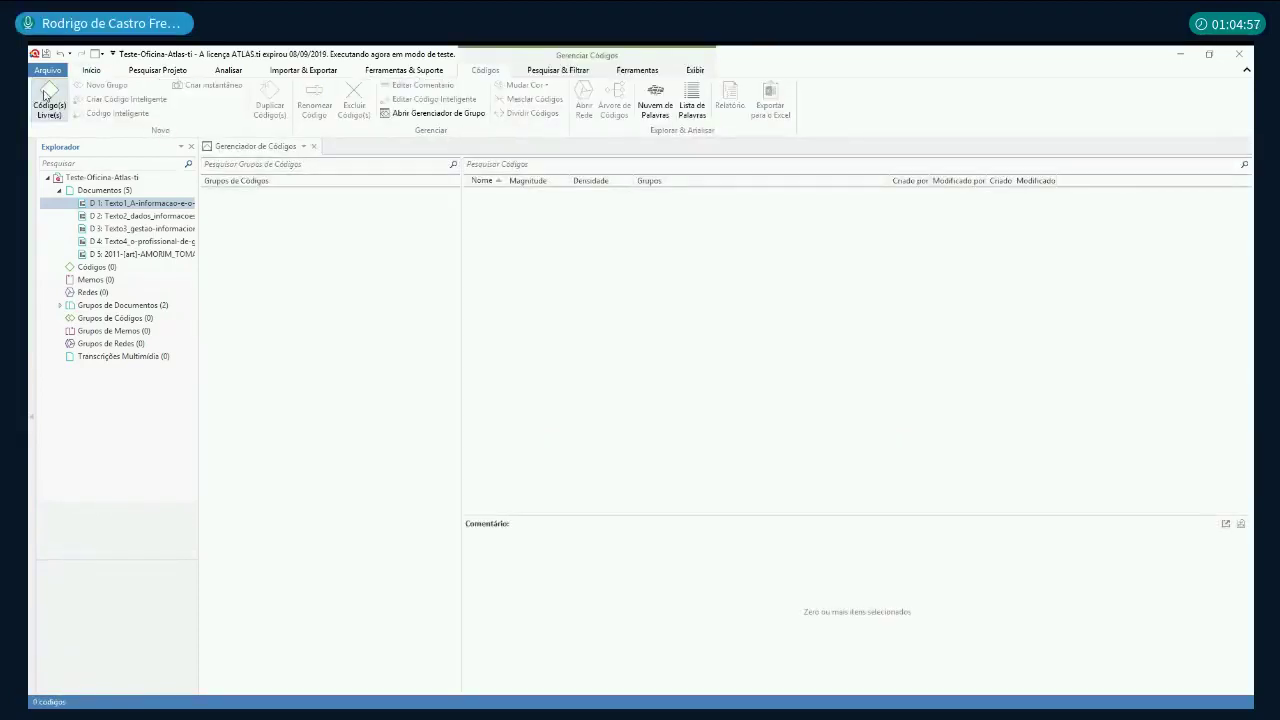
click(46, 100)
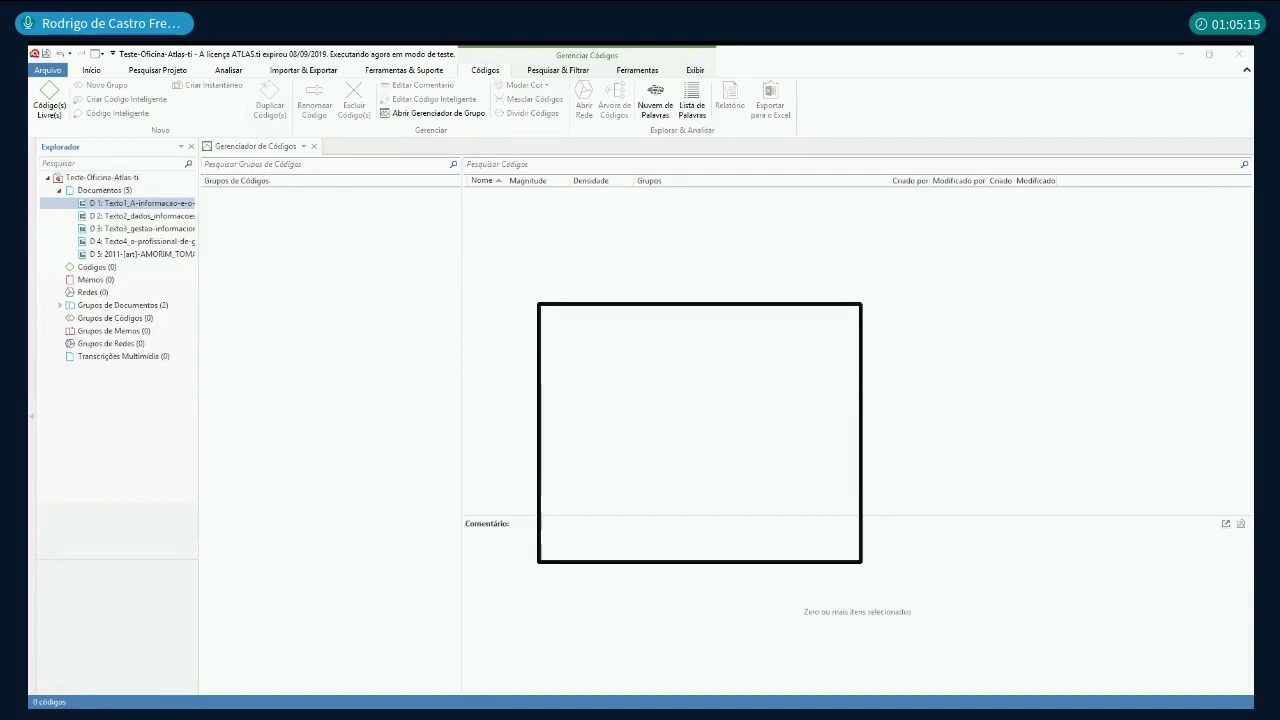
click(700, 518)
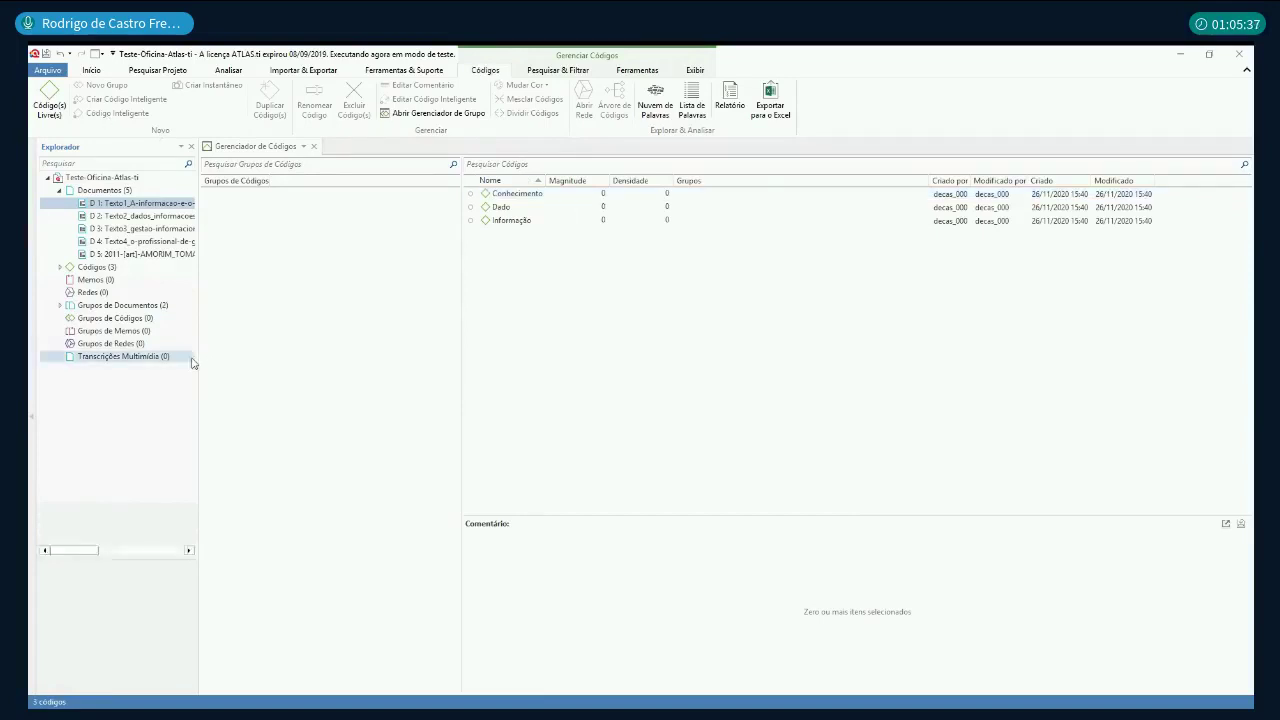
Step: Open the Texto1 document and code its first body paragraph with a new code named teste
drag(196, 362, 221, 360)
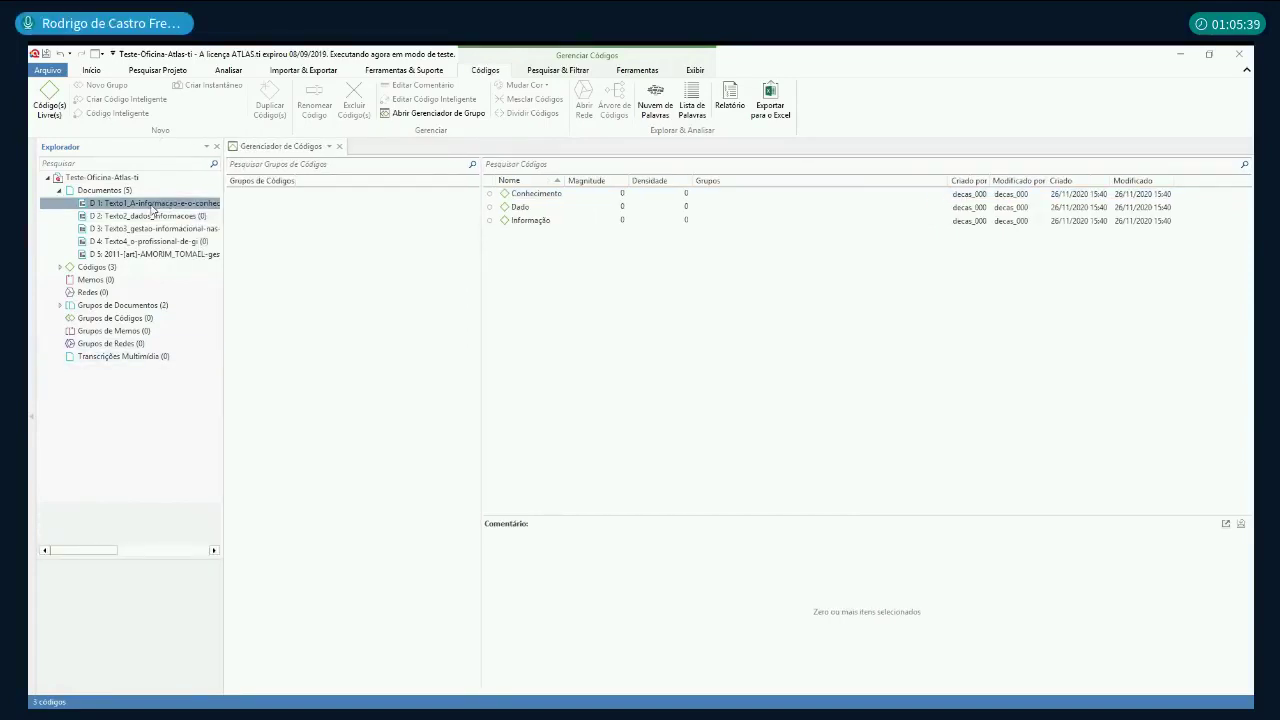
double_click(152, 204)
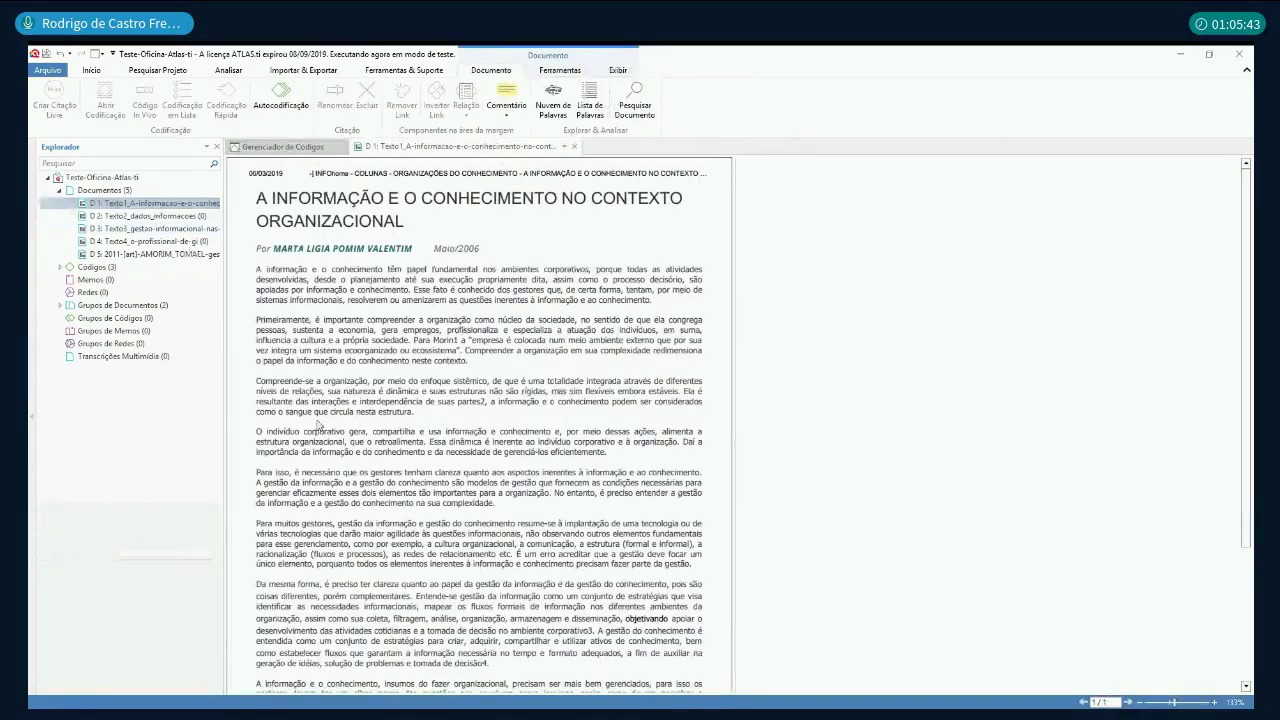
scroll(351, 432, down, 2)
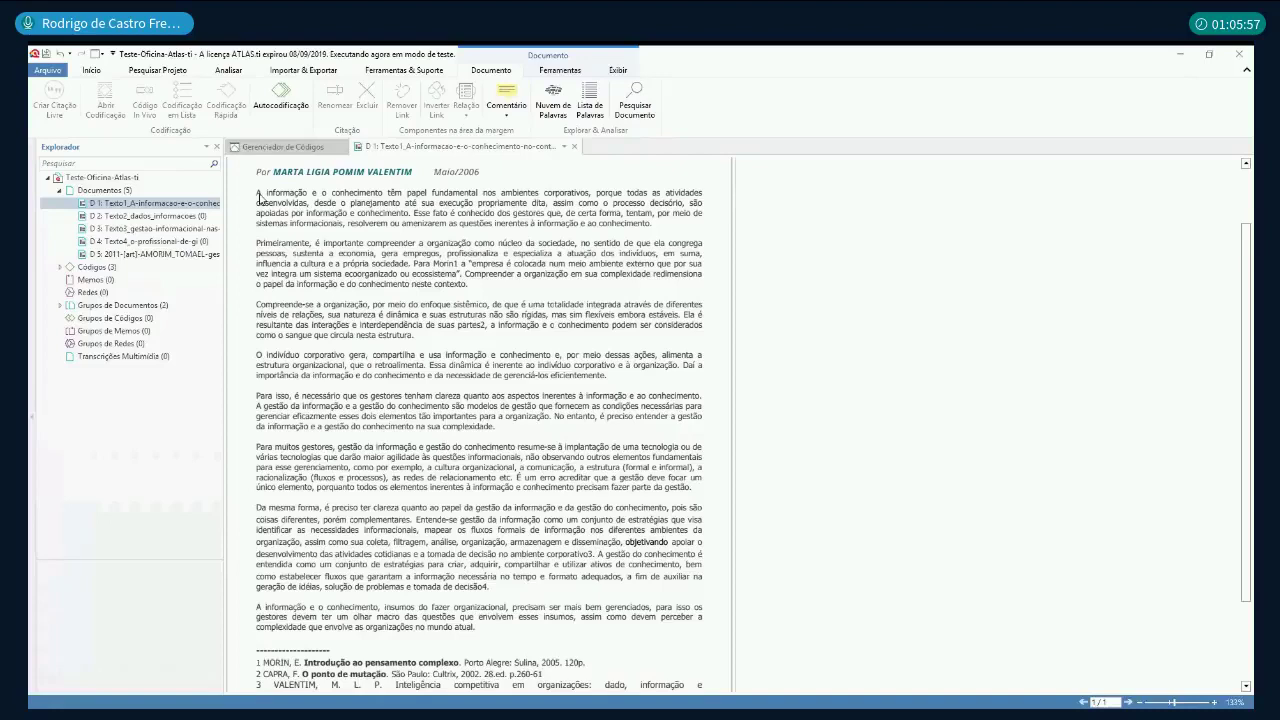
drag(258, 196, 651, 229)
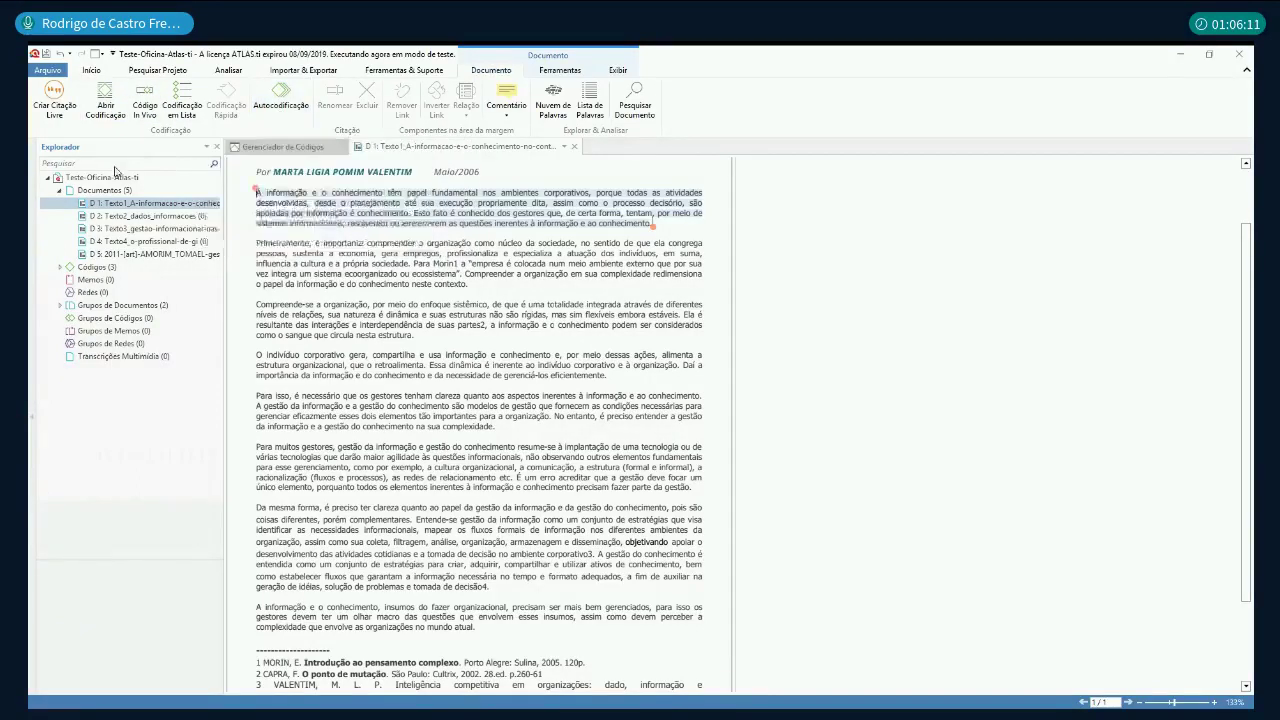
click(105, 104)
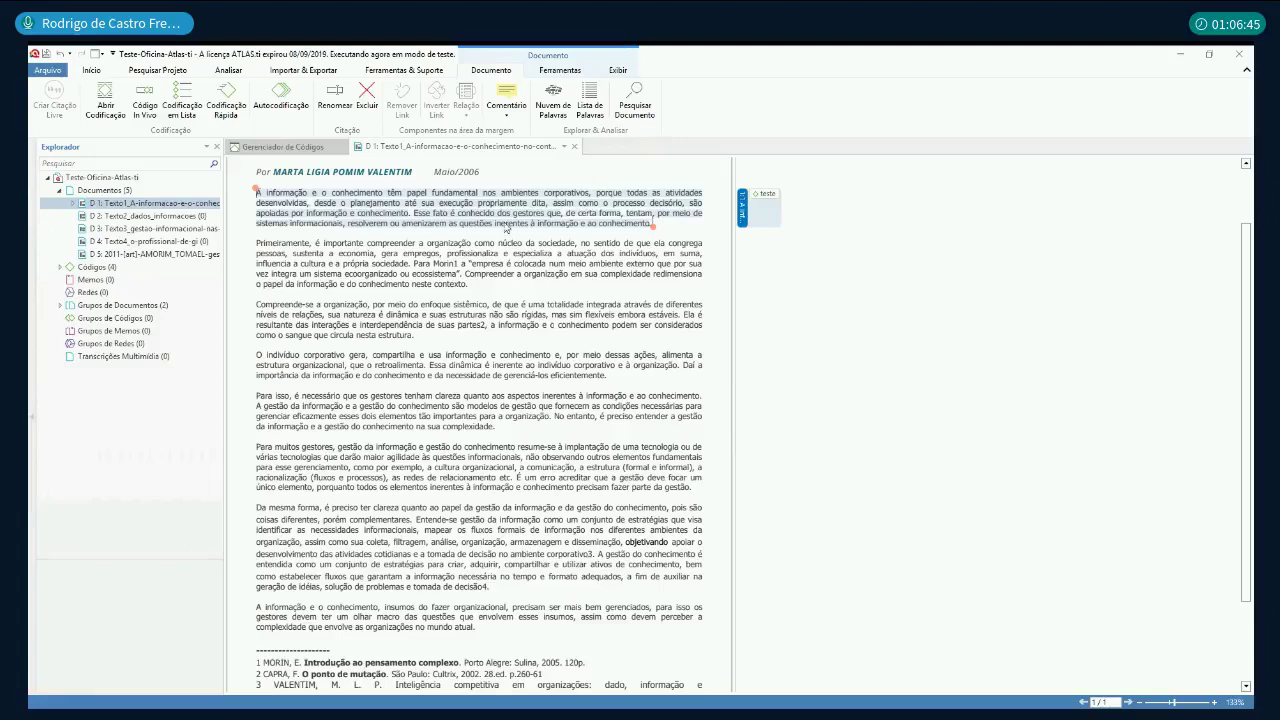
click(768, 196)
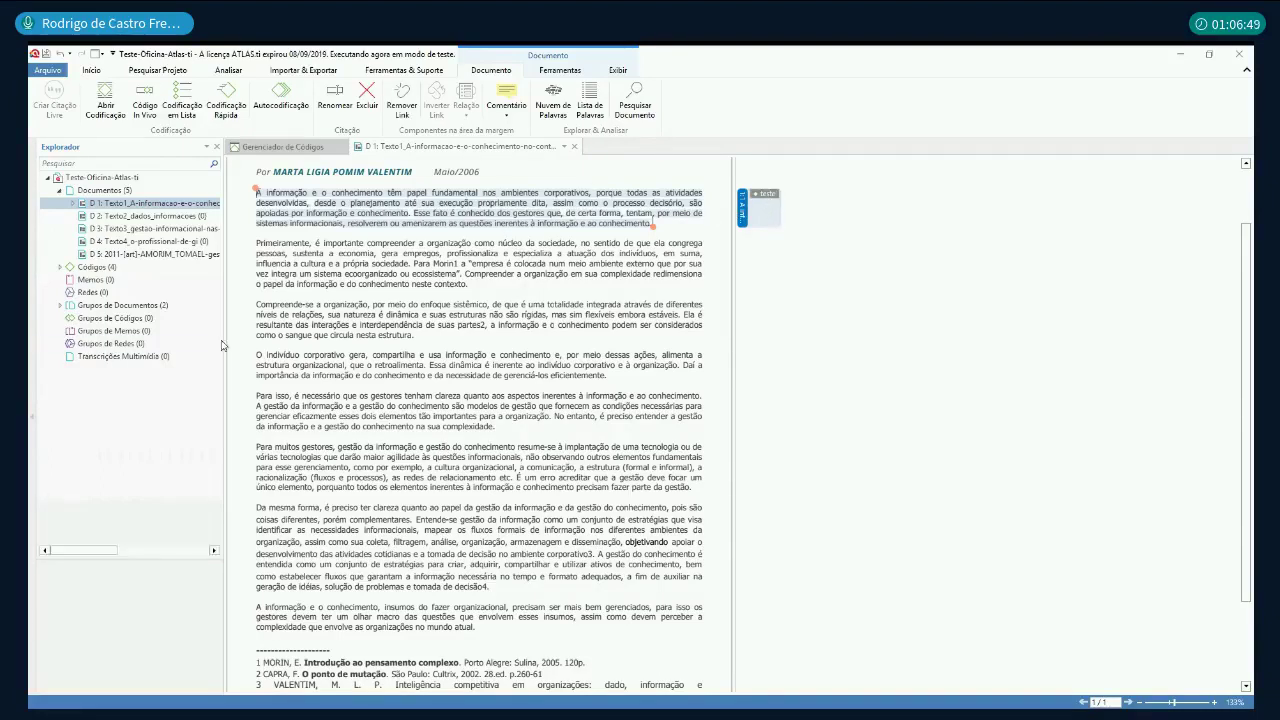
Step: Widen the project explorer, expand Texto1's quotation to inspect its linked code, and collapse the Texto1 branch again
drag(228, 333, 499, 323)
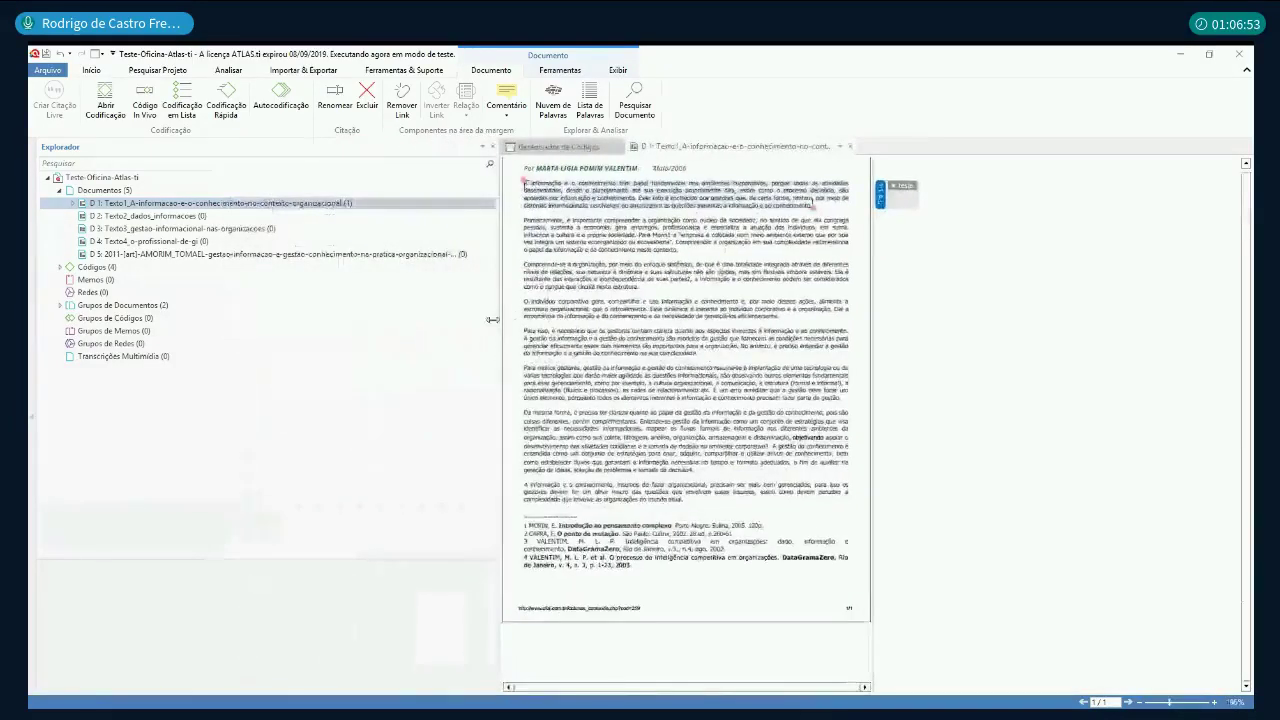
click(73, 203)
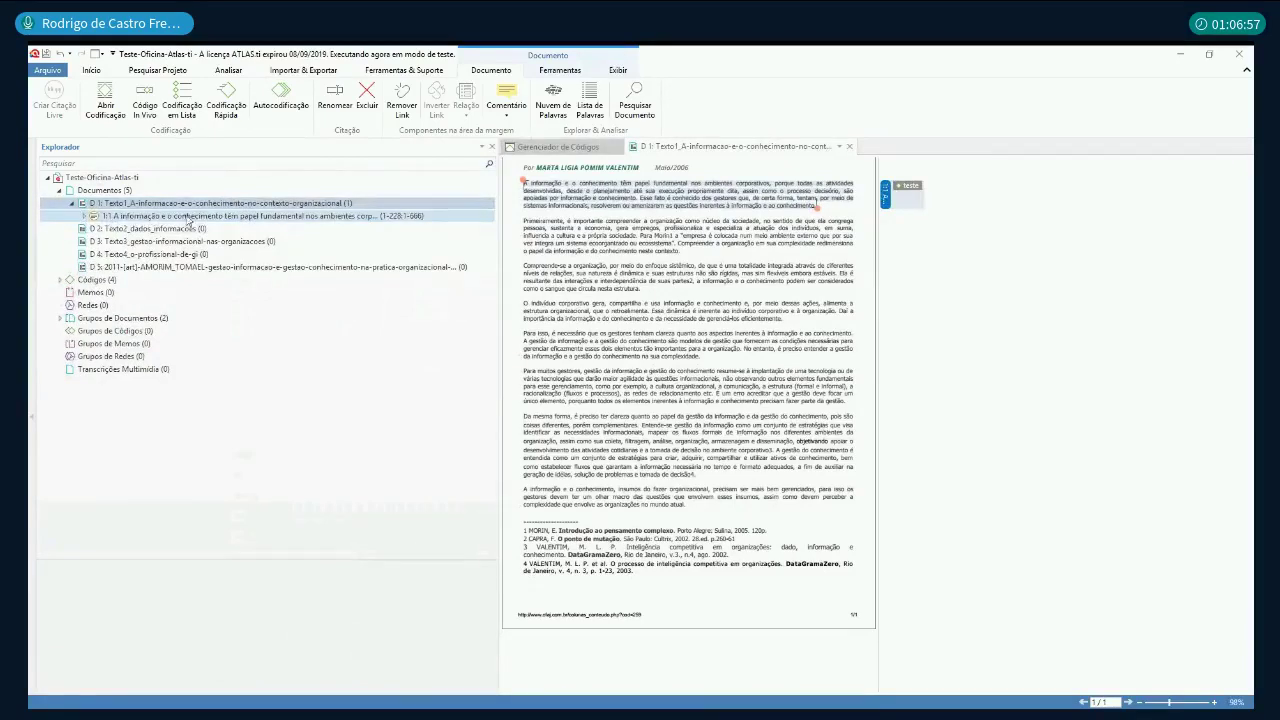
click(84, 216)
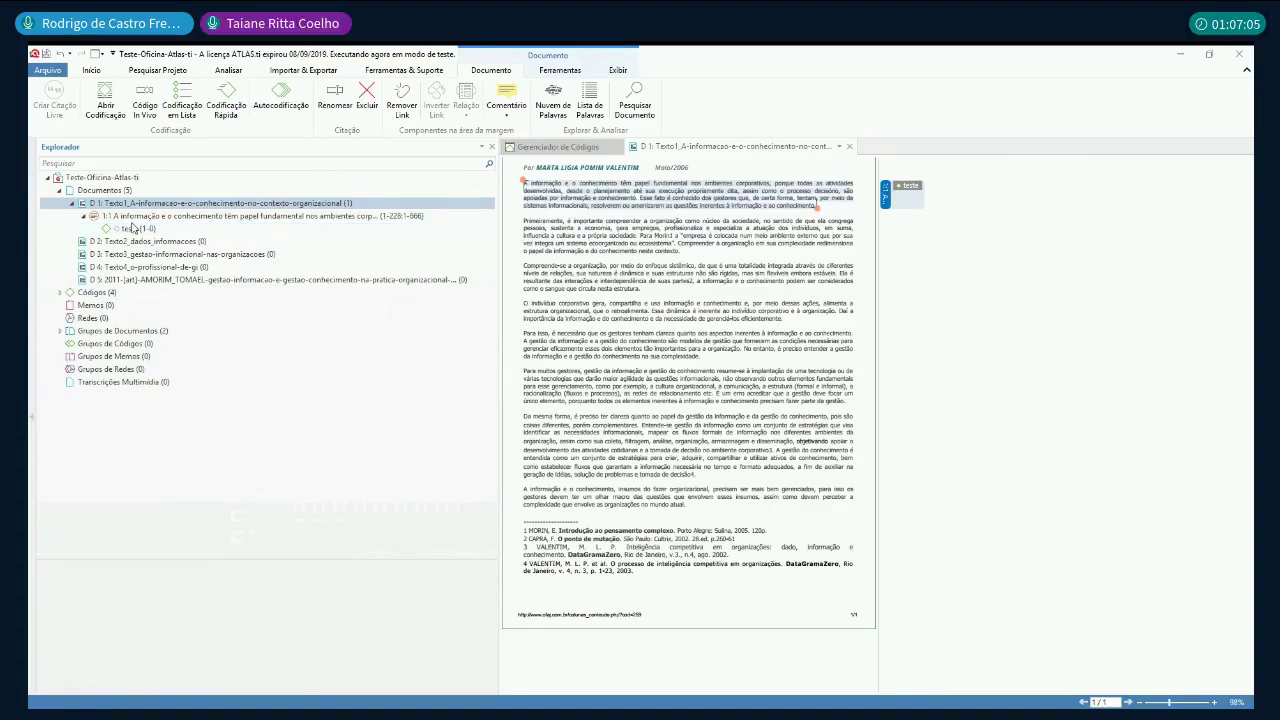
click(73, 205)
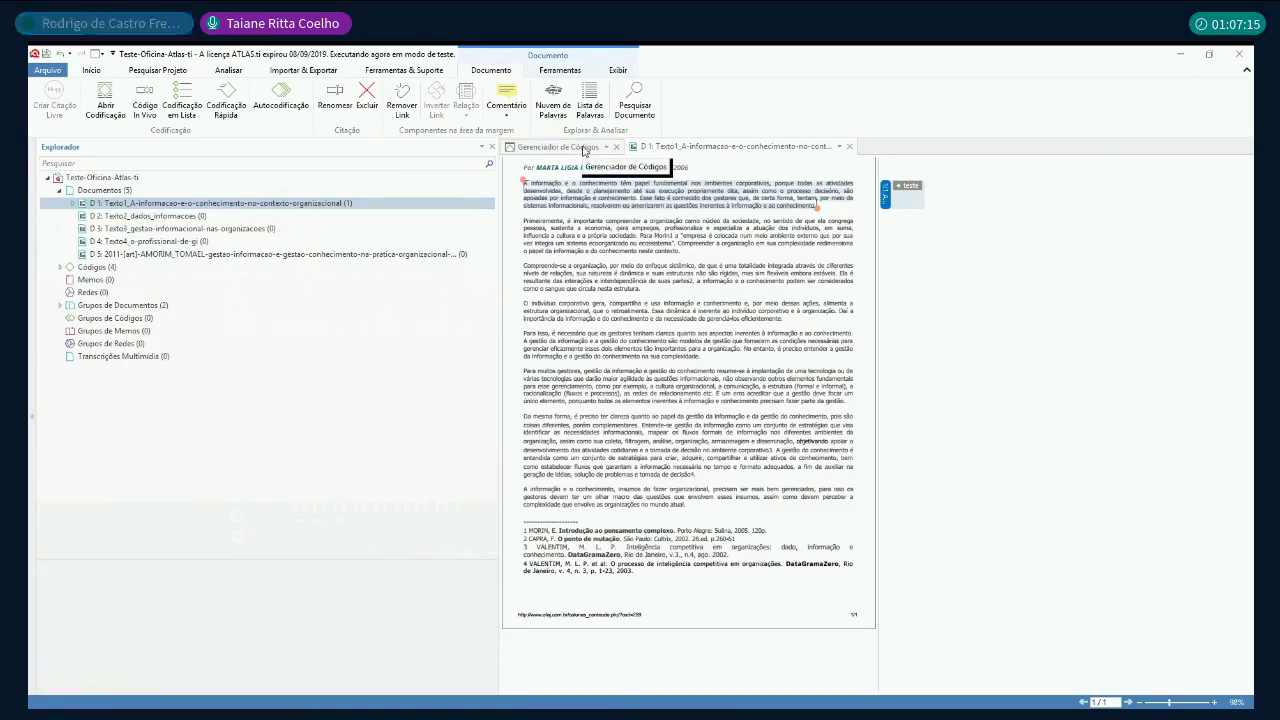
Step: Check the magnitude of the teste code in the code manager and return to the Texto1 document
click(584, 150)
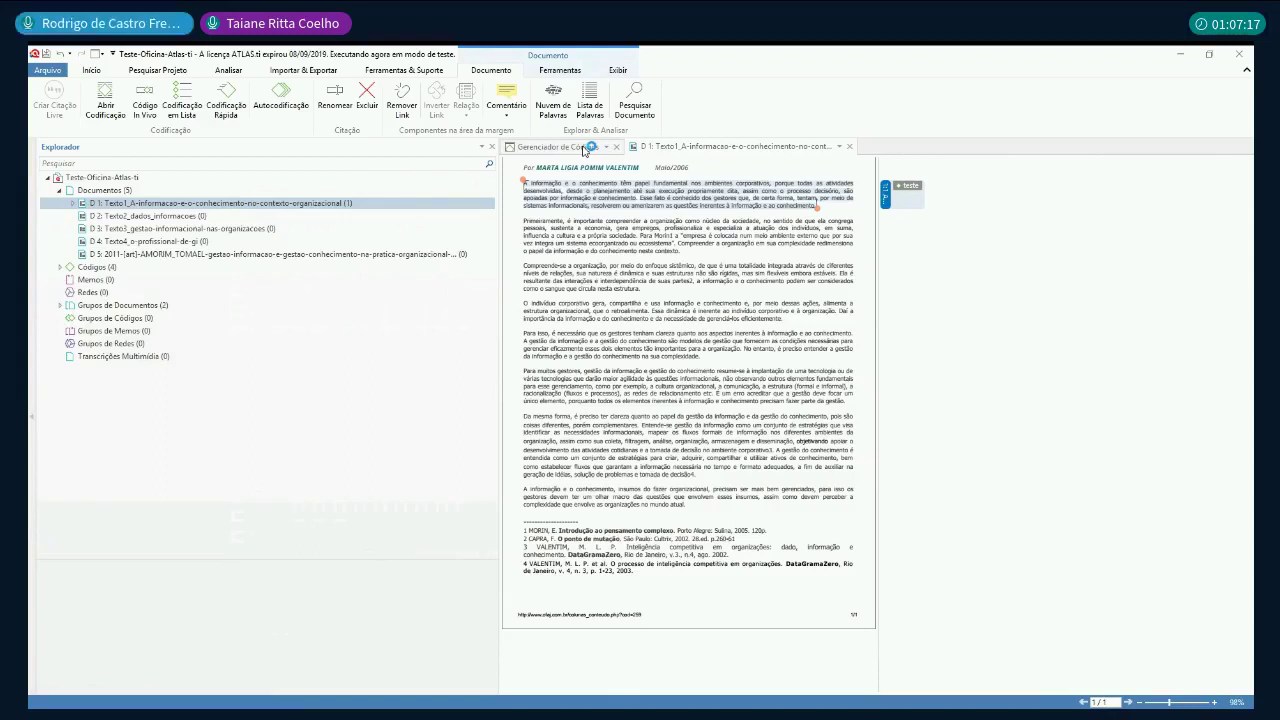
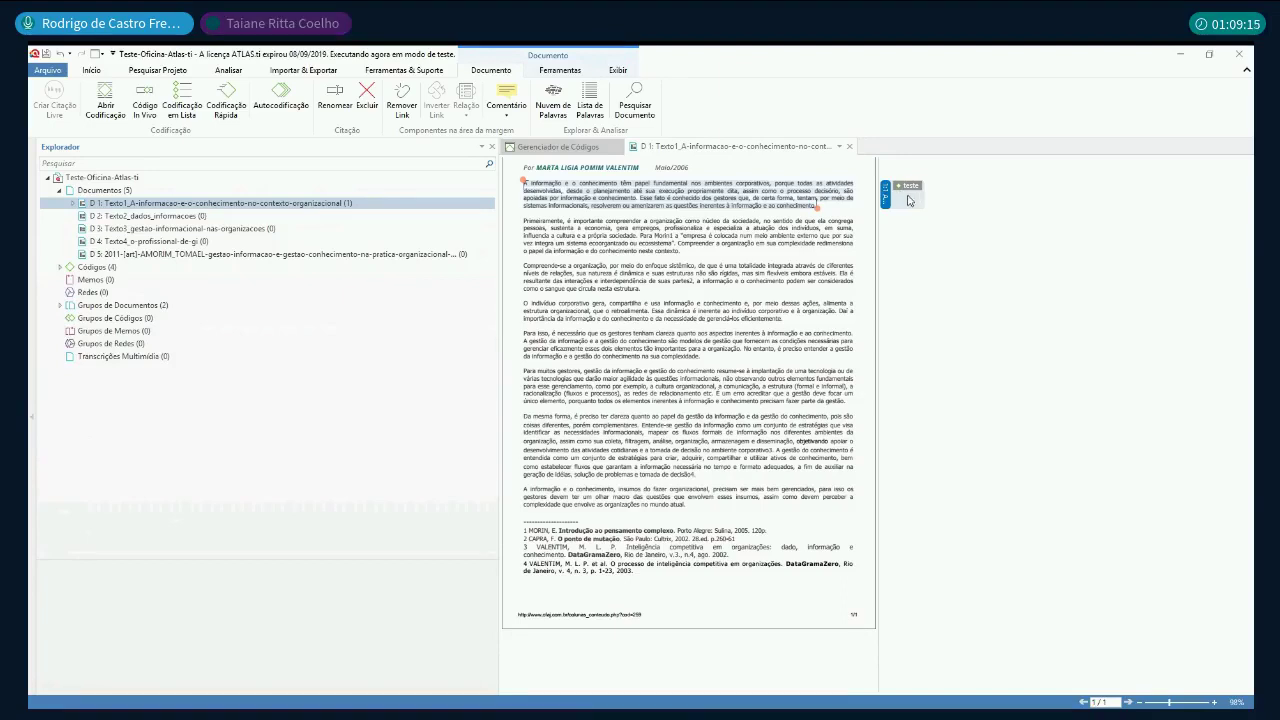
click(570, 148)
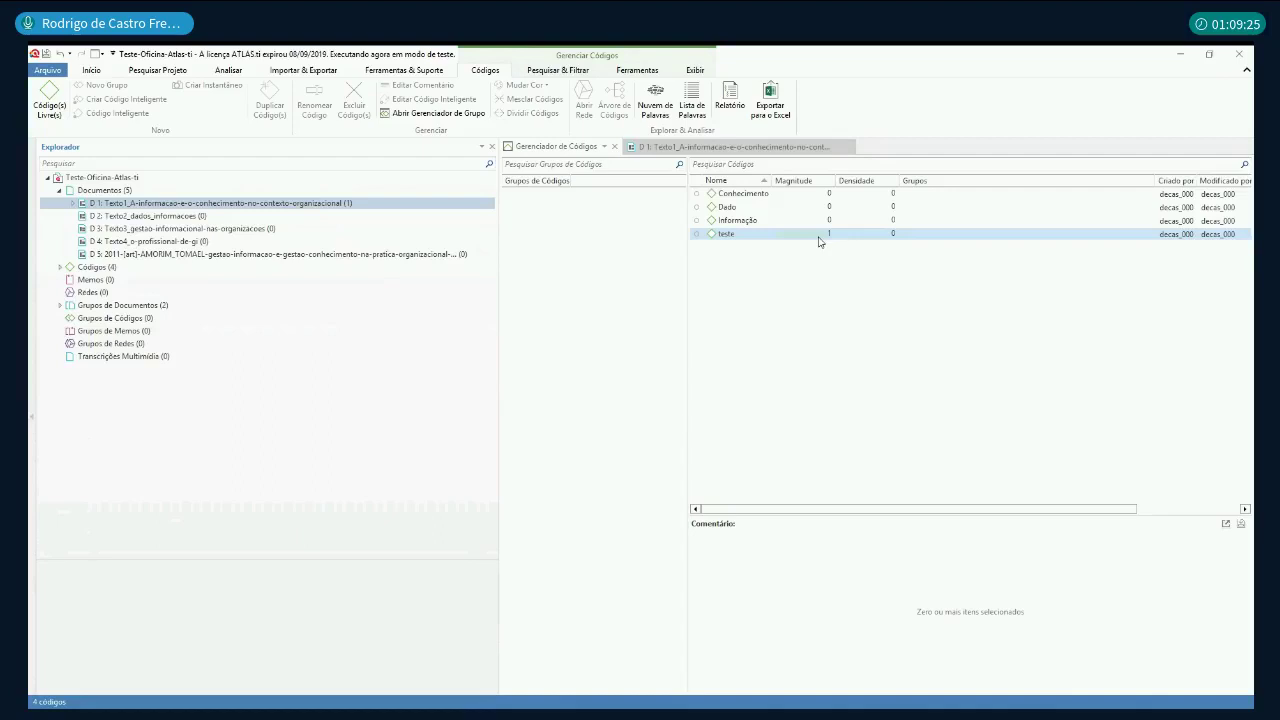
click(762, 148)
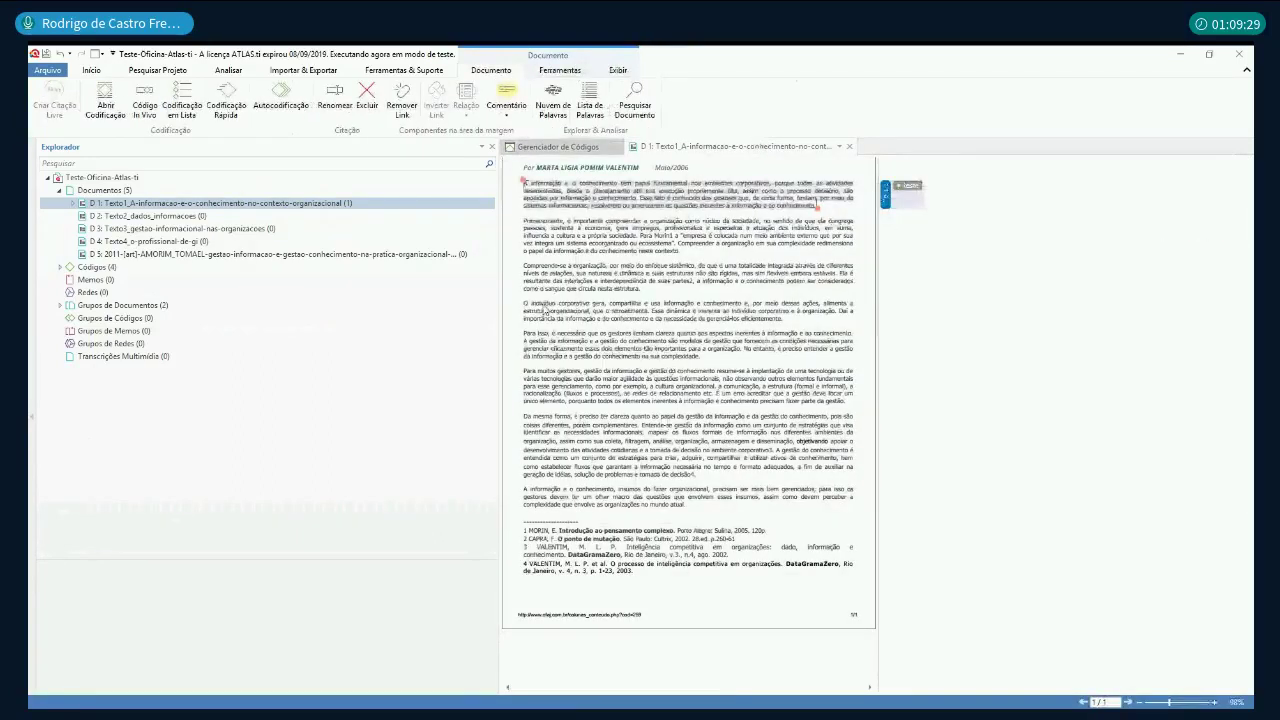
click(525, 306)
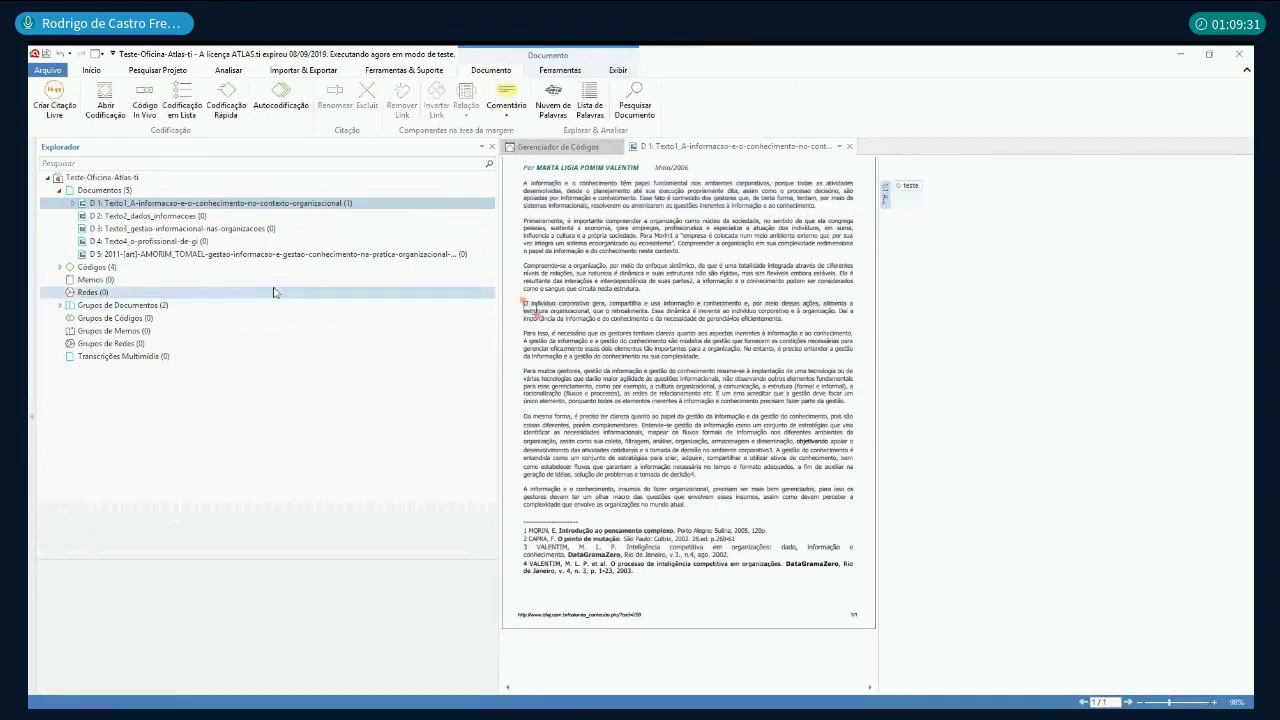
Step: Open Texto2_dados_informacoes and apply the most recently used code, teste, to its first paragraph with Codificação Rápida
double_click(163, 218)
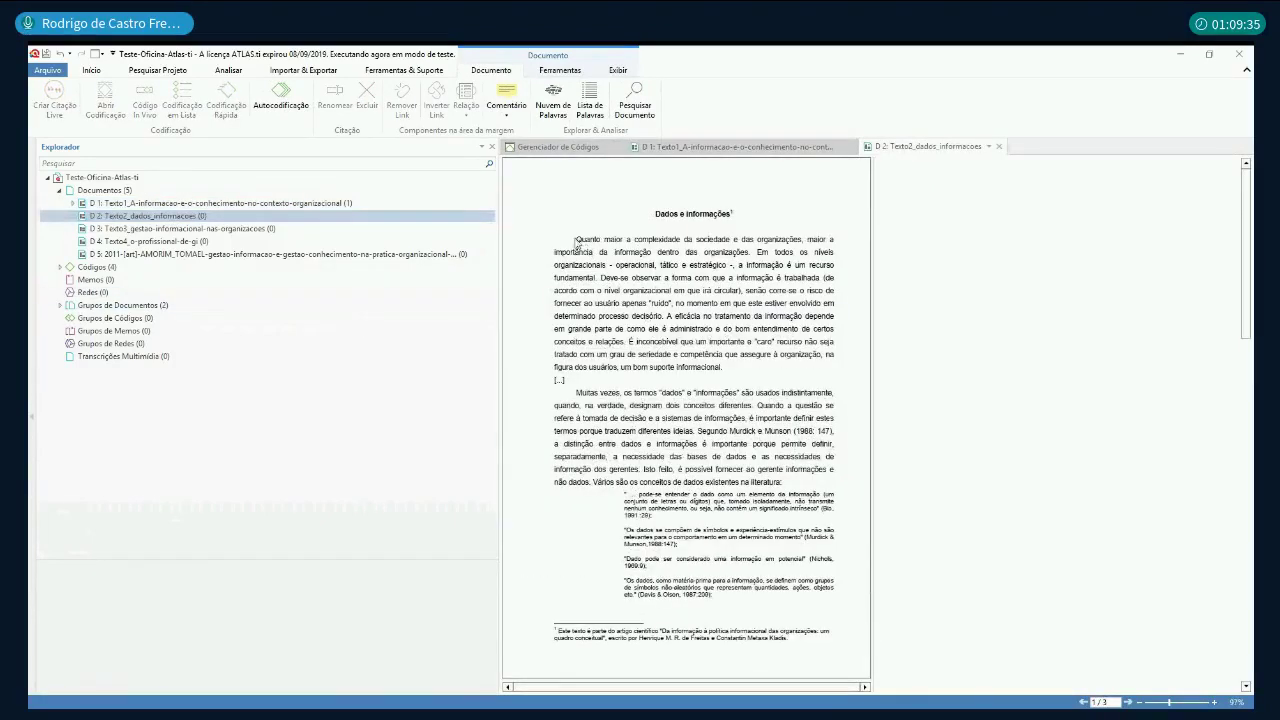
drag(576, 240, 737, 380)
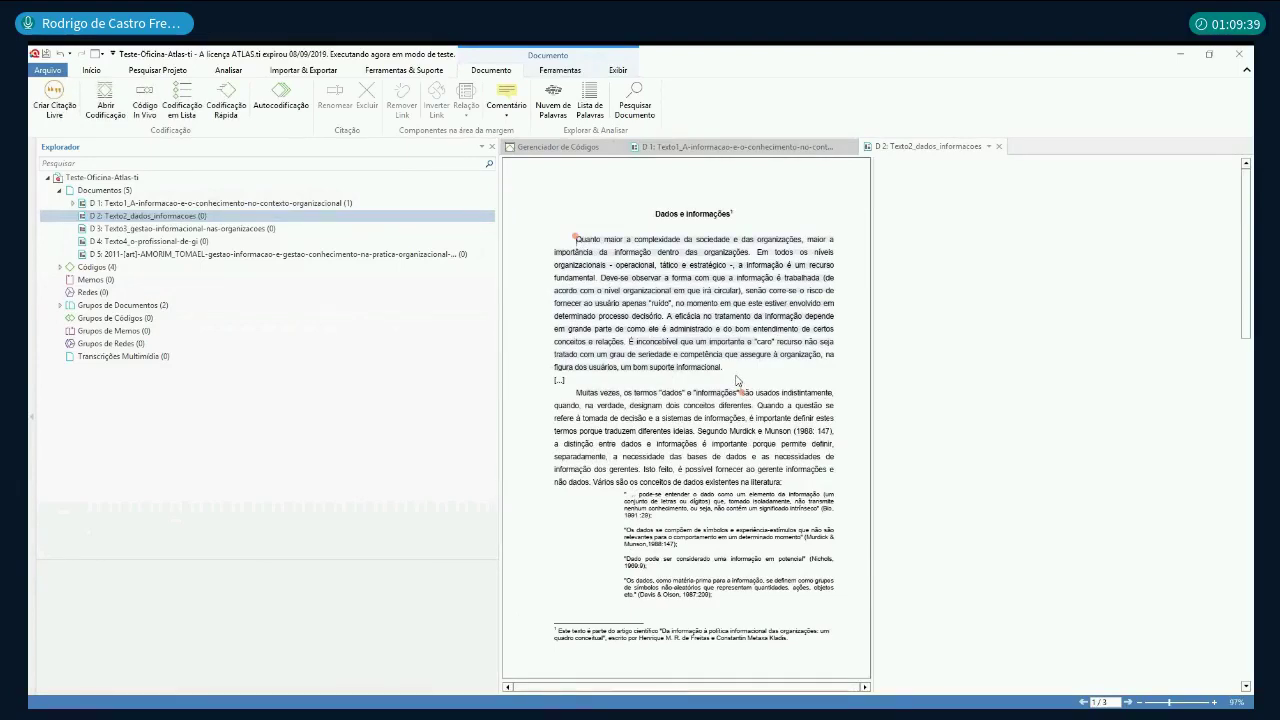
drag(768, 392, 728, 368)
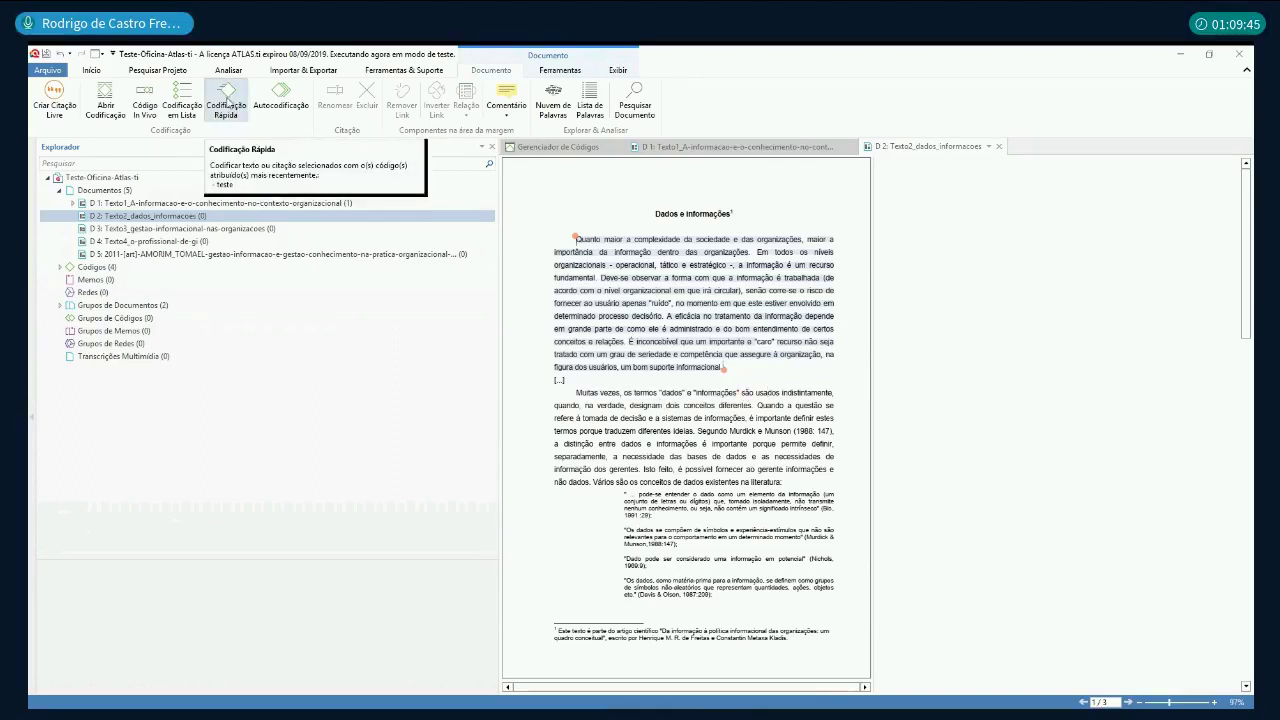
click(227, 103)
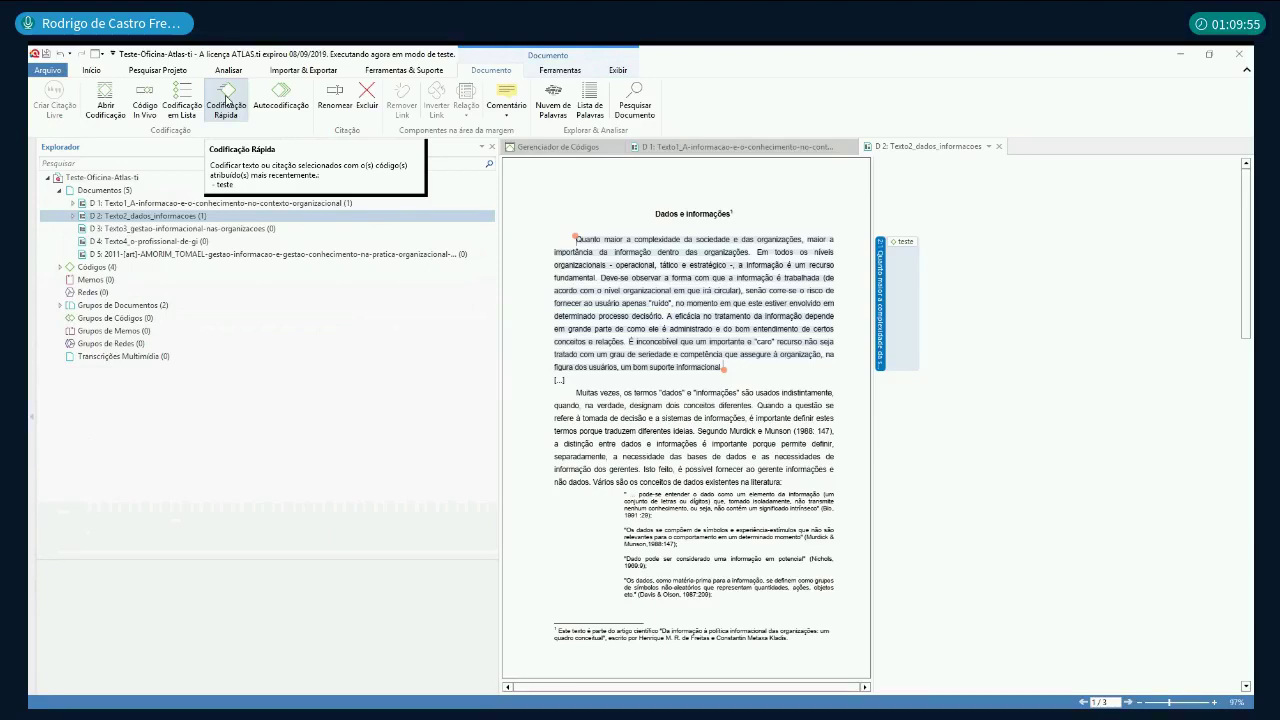
Step: Code the Texto2 passage starting "Muitas vezes" with the existing code Conhecimento from the code list, and return to the code manager
click(578, 394)
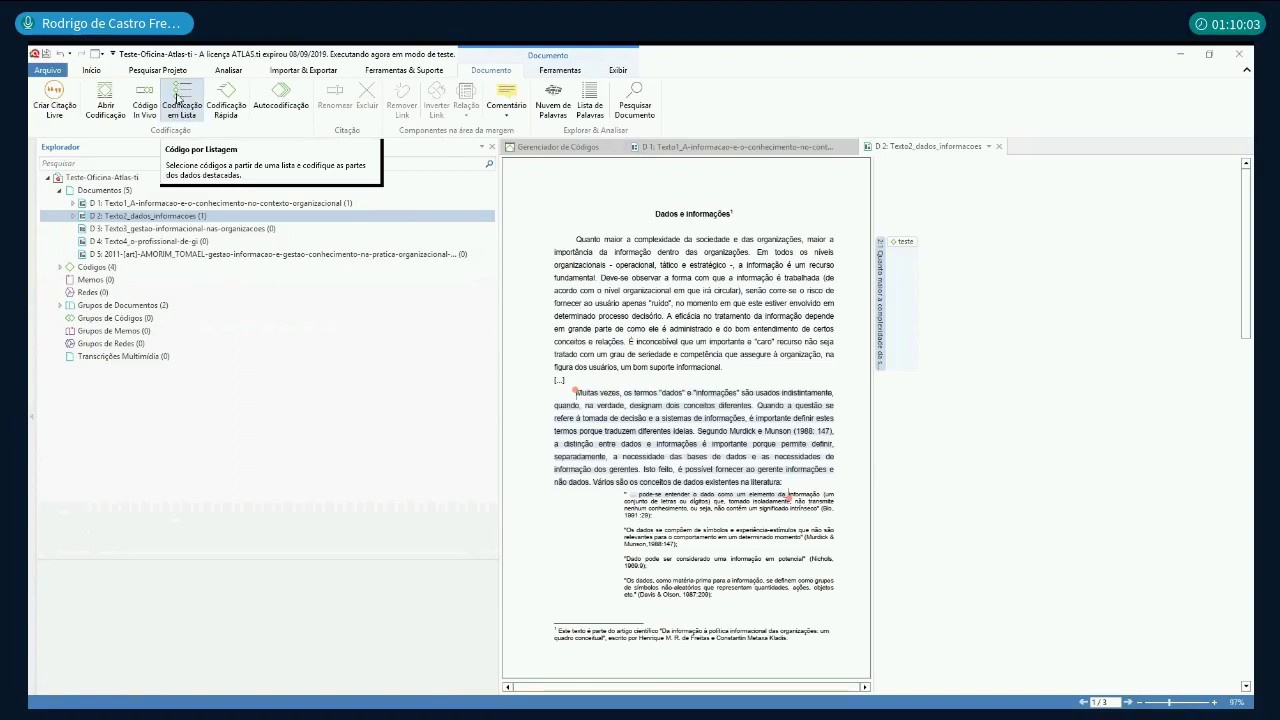
click(180, 100)
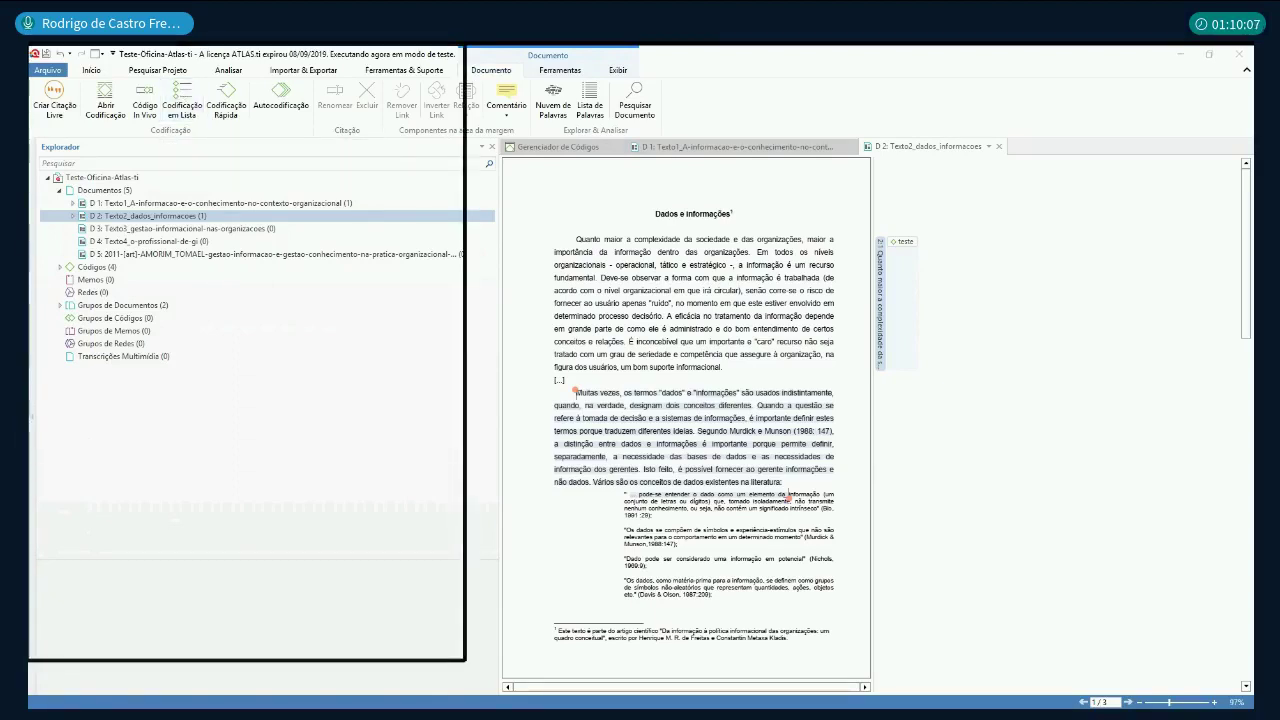
click(194, 614)
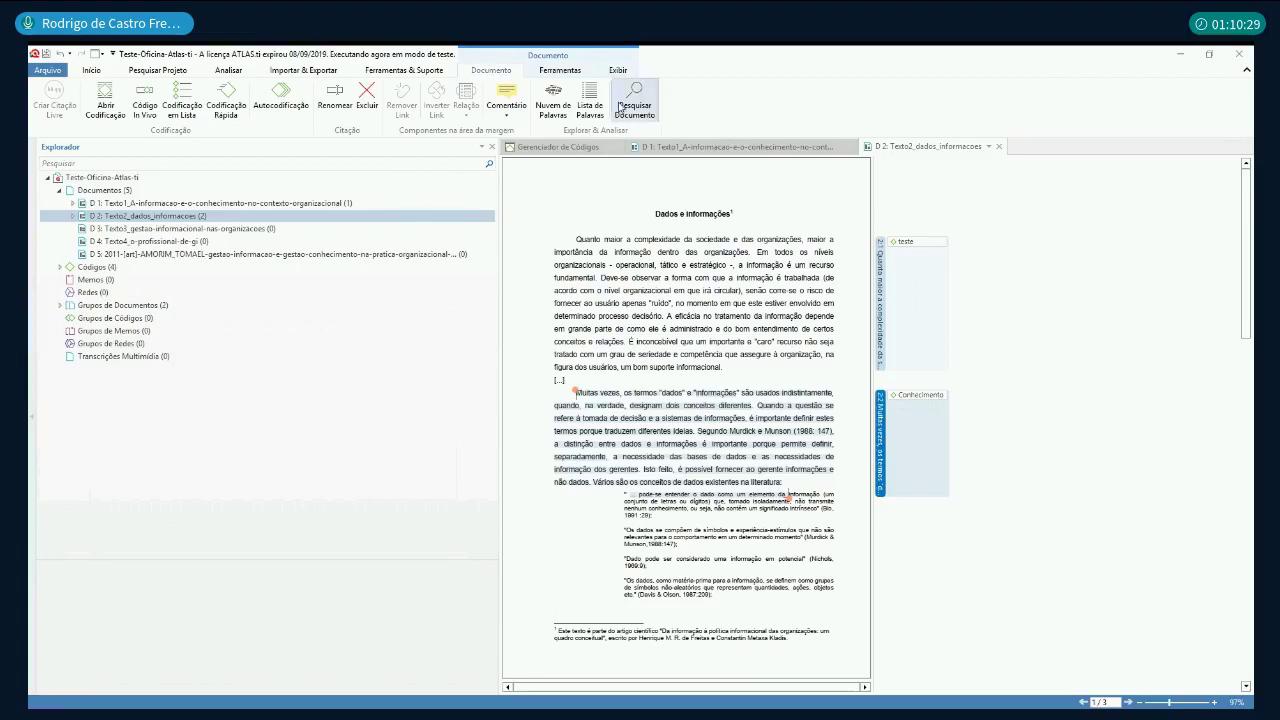
click(577, 150)
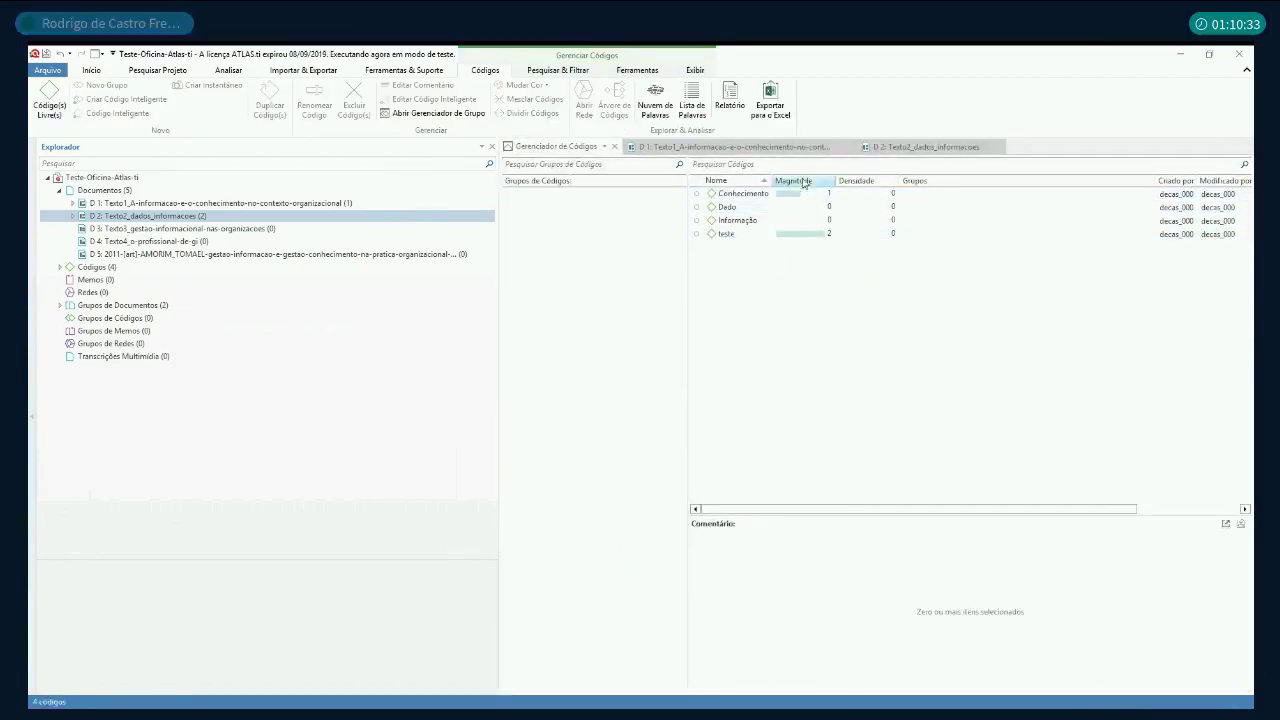
Step: Inspect the teste code in the code manager and its coded passage in Texto1, and close the open Texto1 and Texto2 documents
click(718, 240)
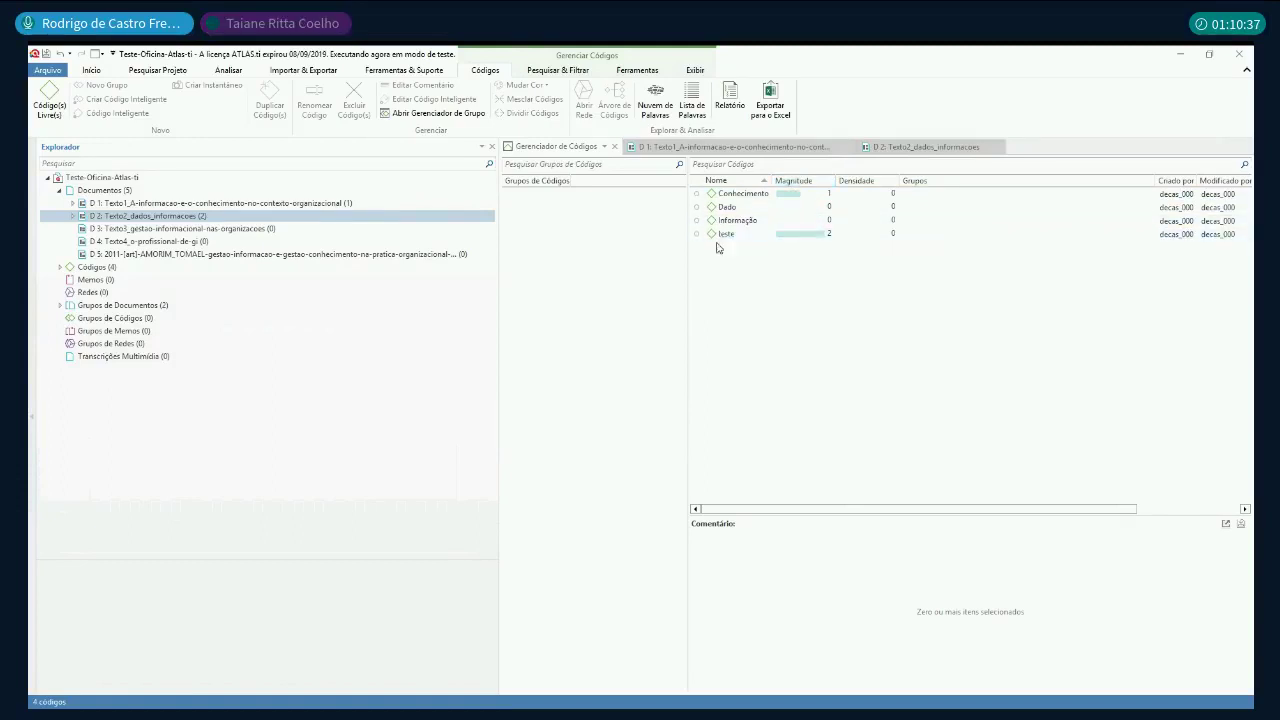
click(731, 238)
key(Return)
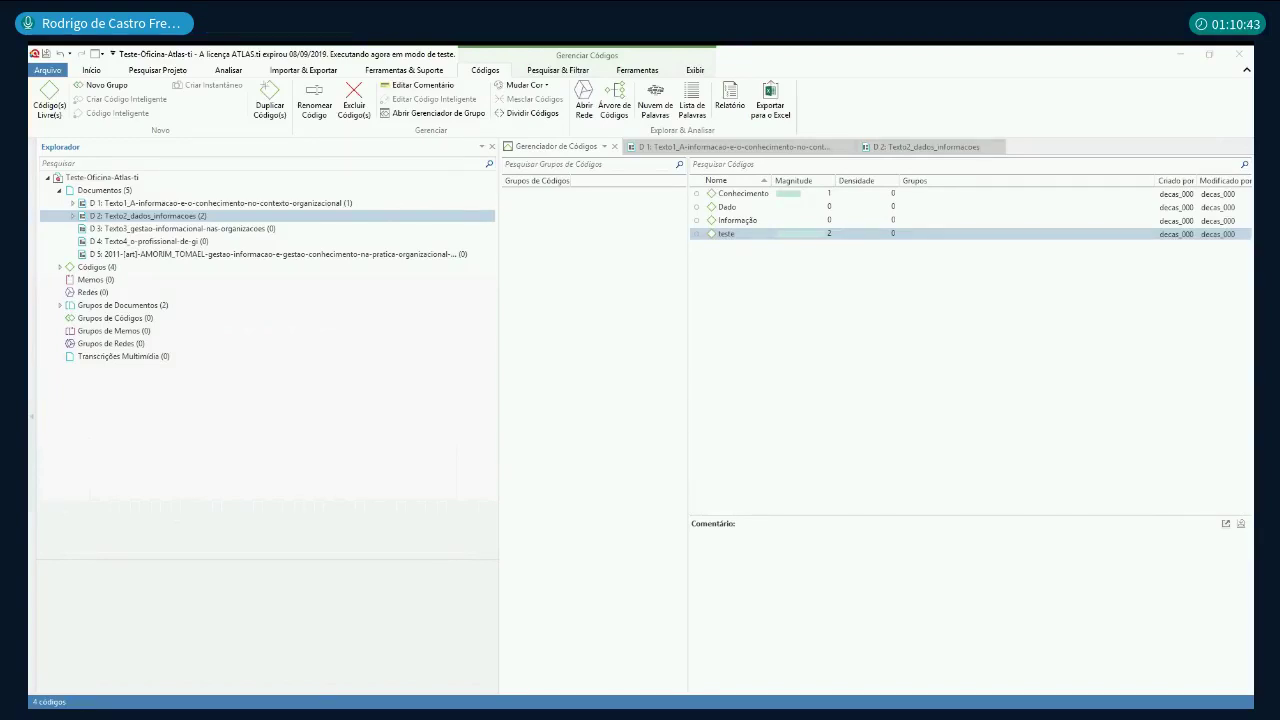
click(735, 146)
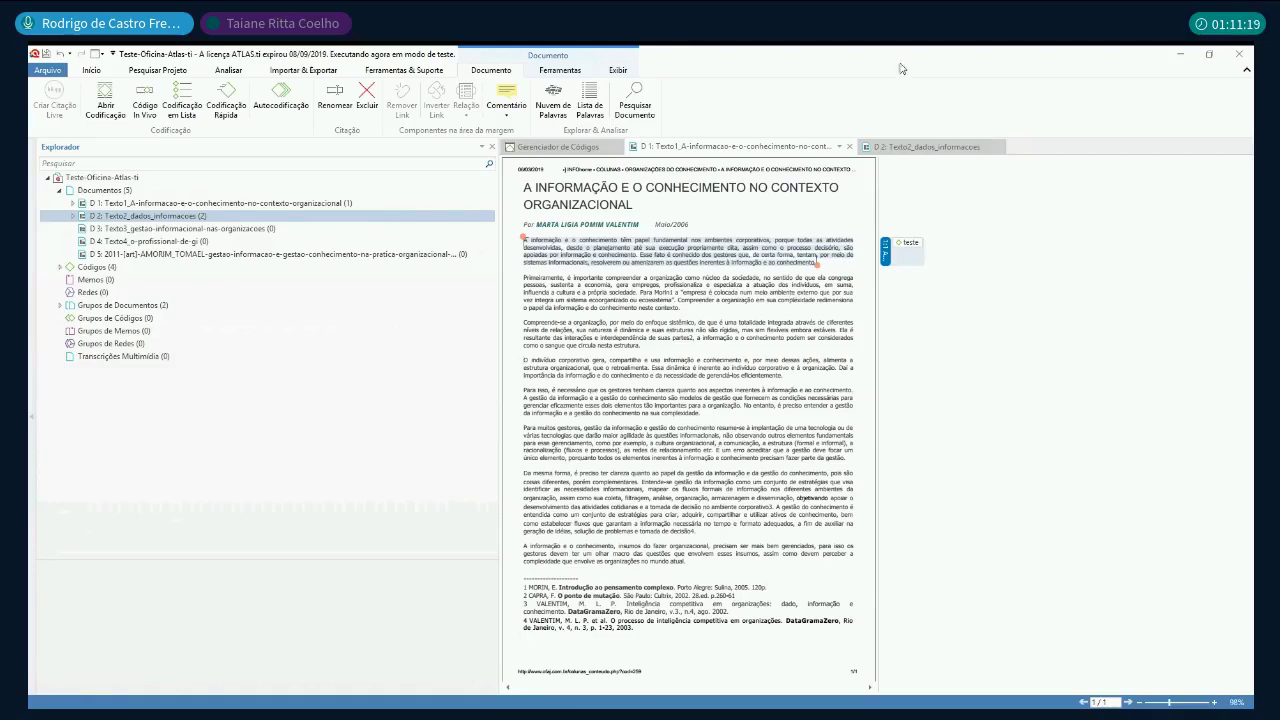
click(849, 147)
click(769, 150)
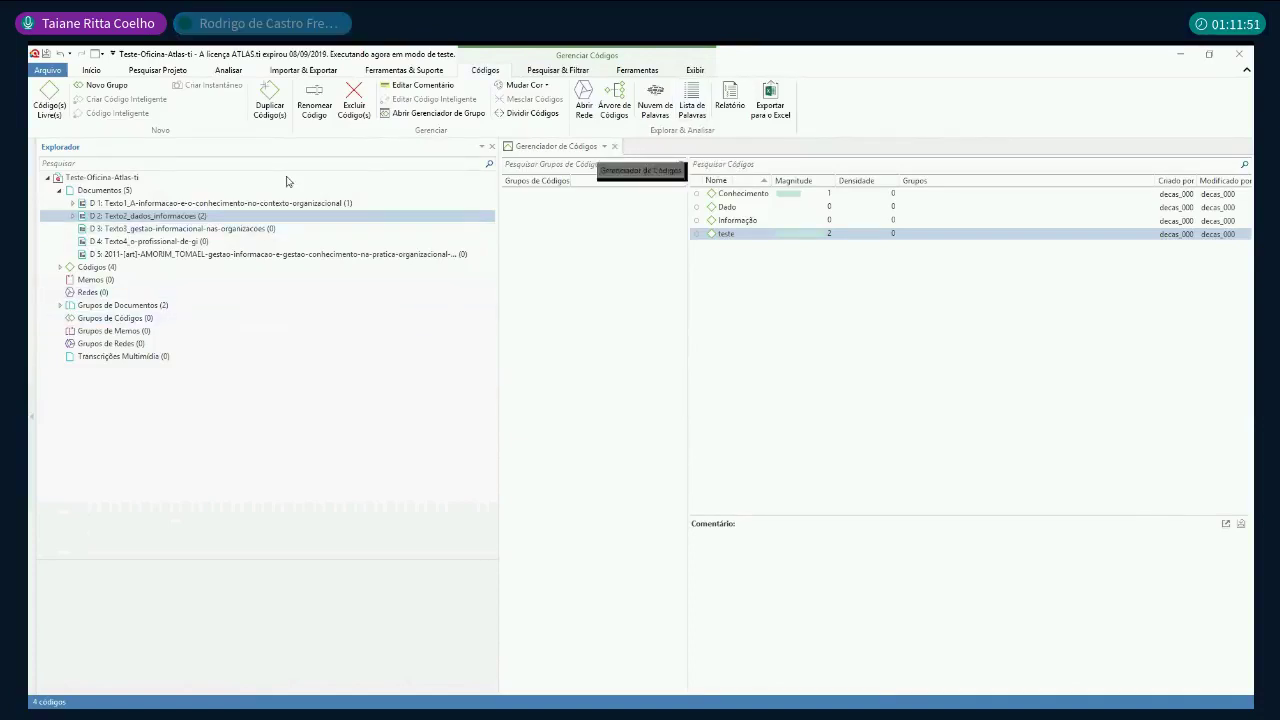
Step: Open Texto2_dados_informacoes and Texto3_gestao-informacional-nas-organizacoes, skim Texto3, and narrow the project explorer to enlarge the document view
double_click(150, 218)
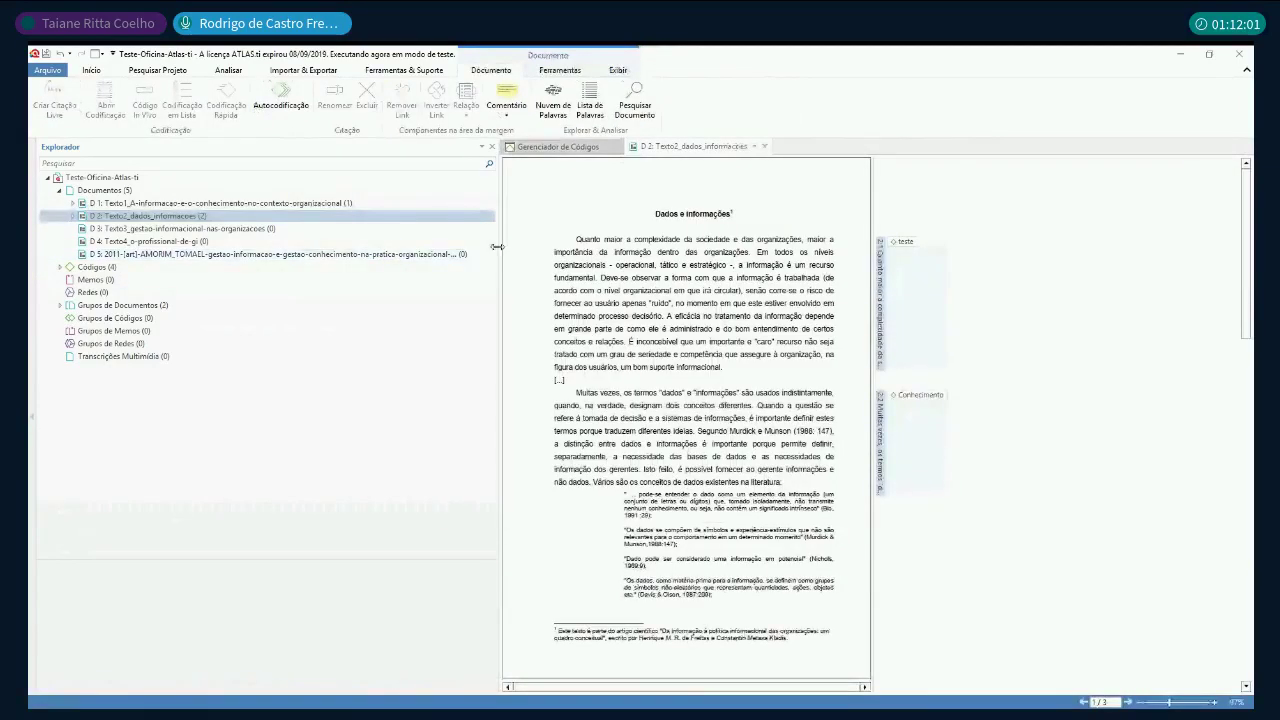
drag(497, 256, 368, 250)
double_click(250, 228)
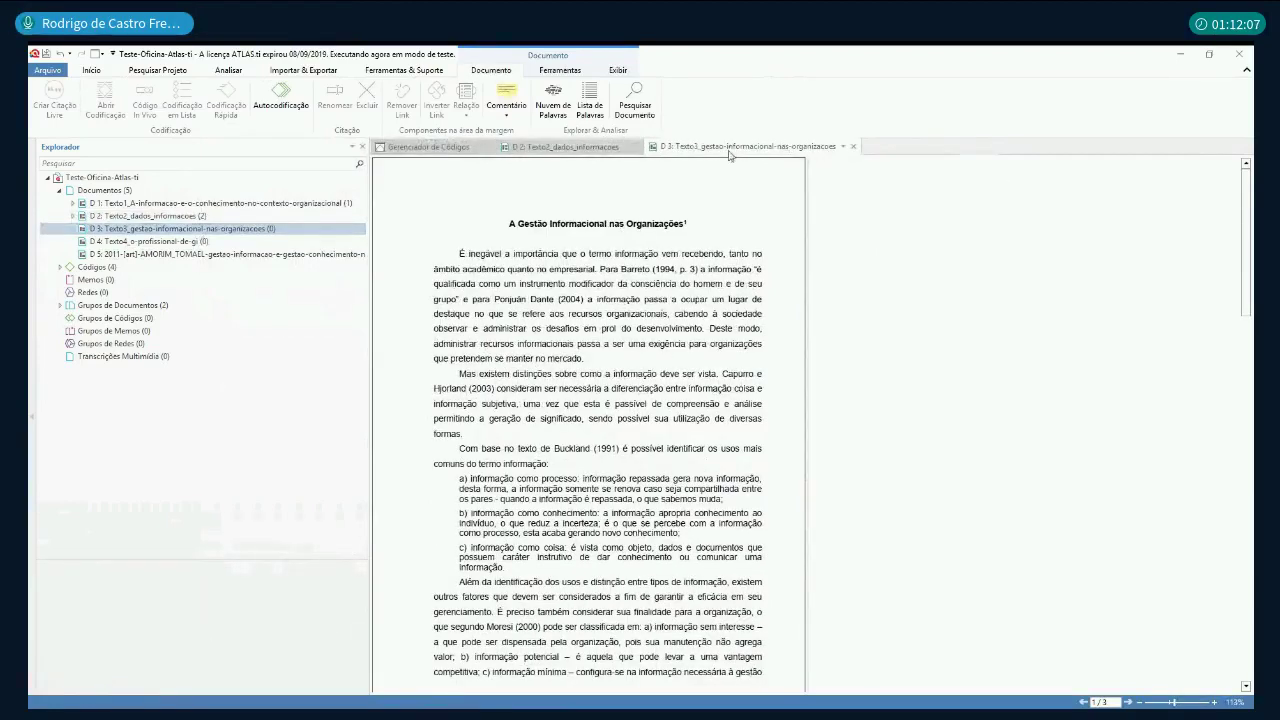
scroll(600, 336, down, 3)
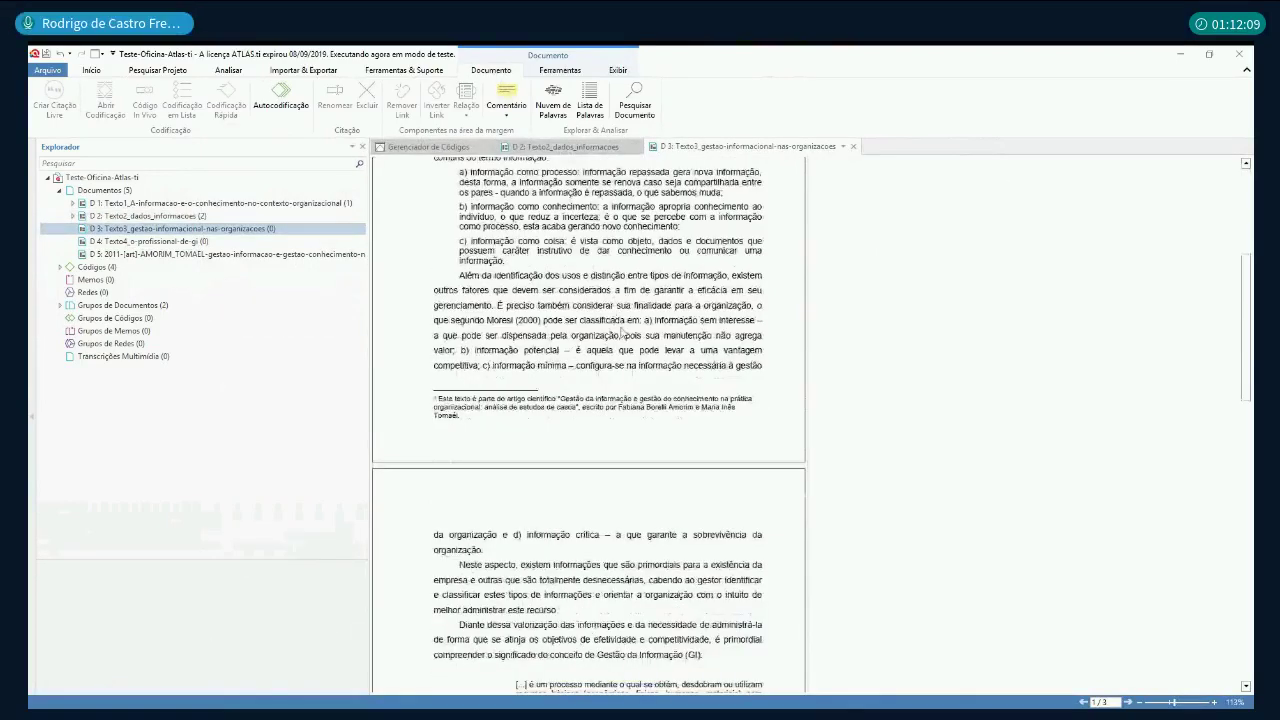
scroll(625, 332, up, 3)
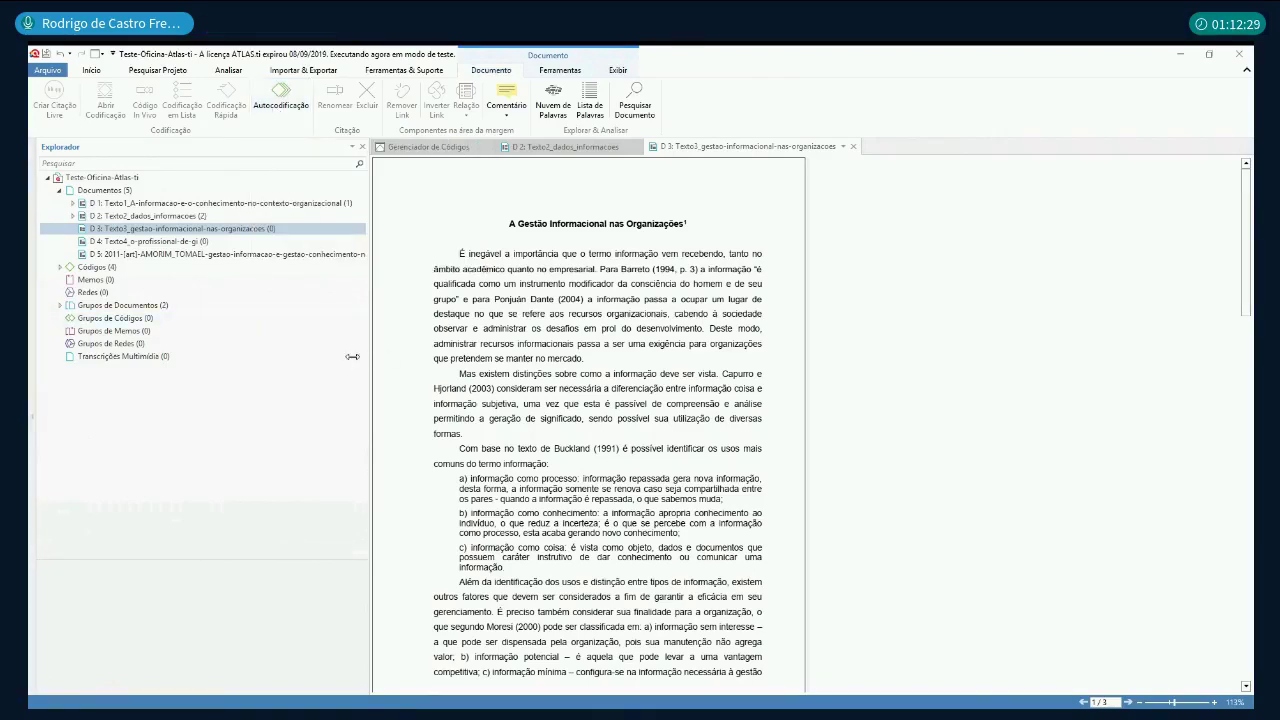
drag(352, 356, 228, 356)
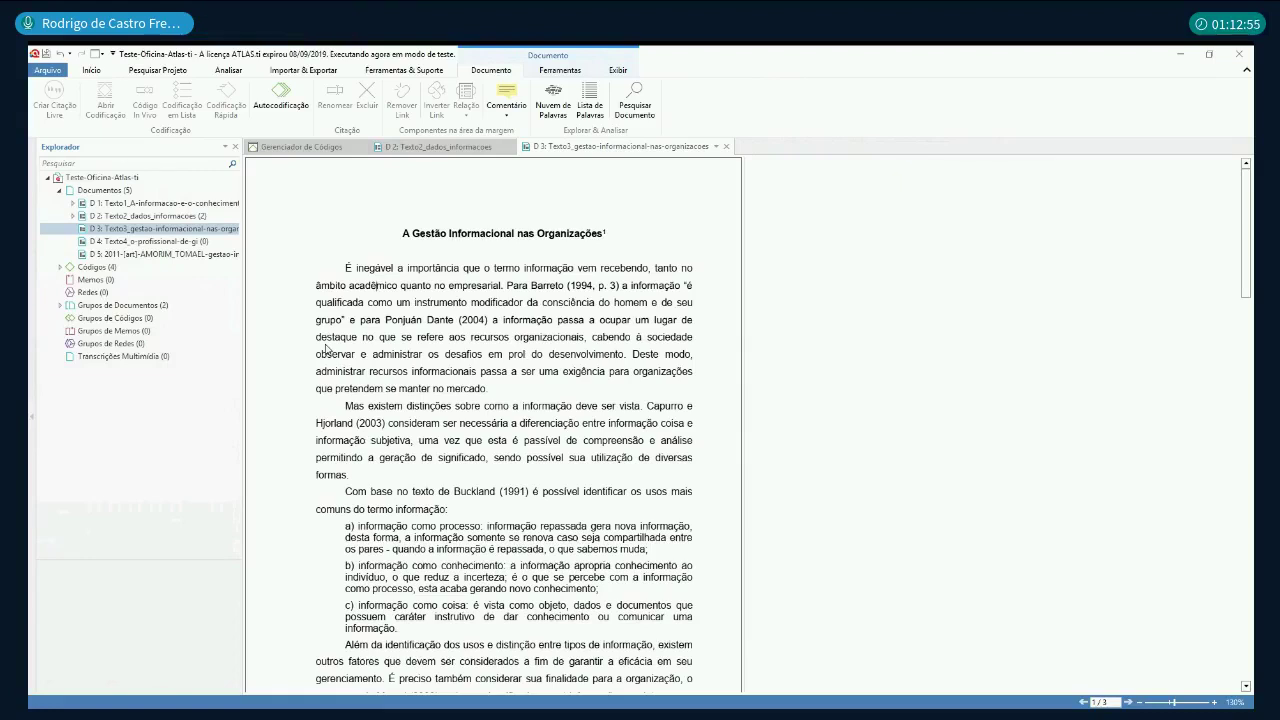
Step: Use Autocodificação to code the first four occurrences of "informação" in Texto3 with the code Informação, and end the auto-coding
click(282, 100)
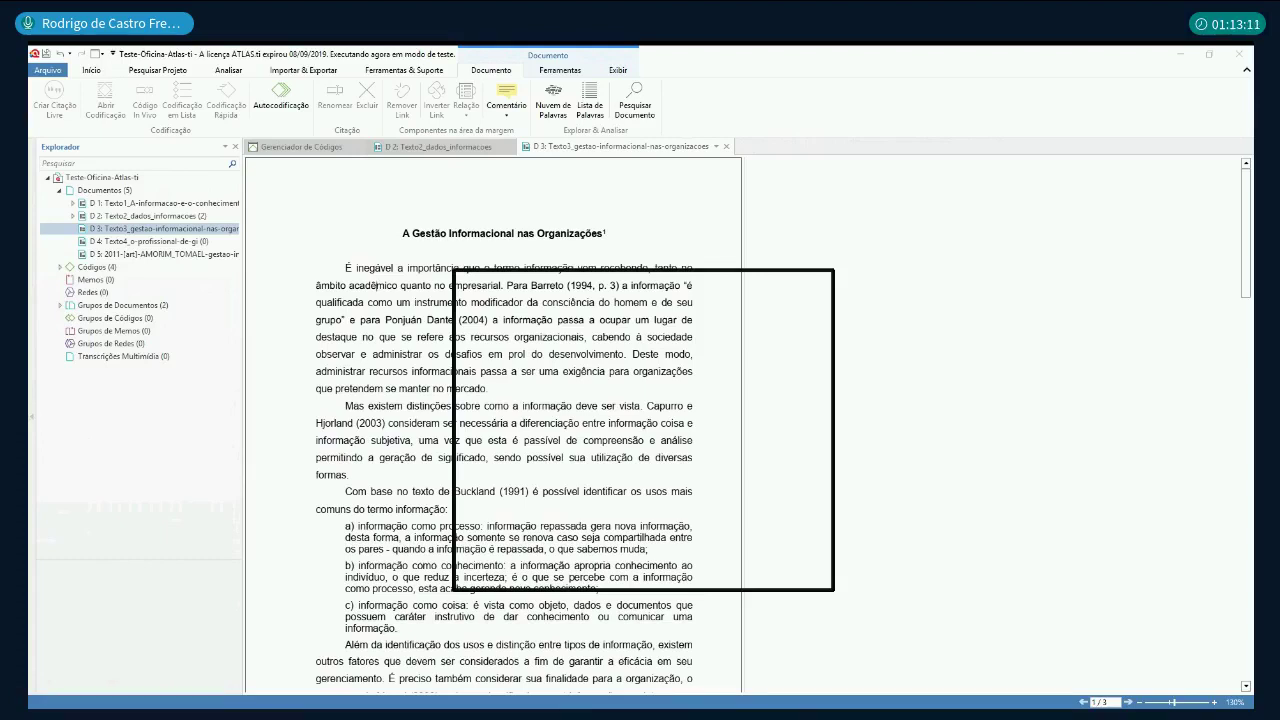
click(675, 376)
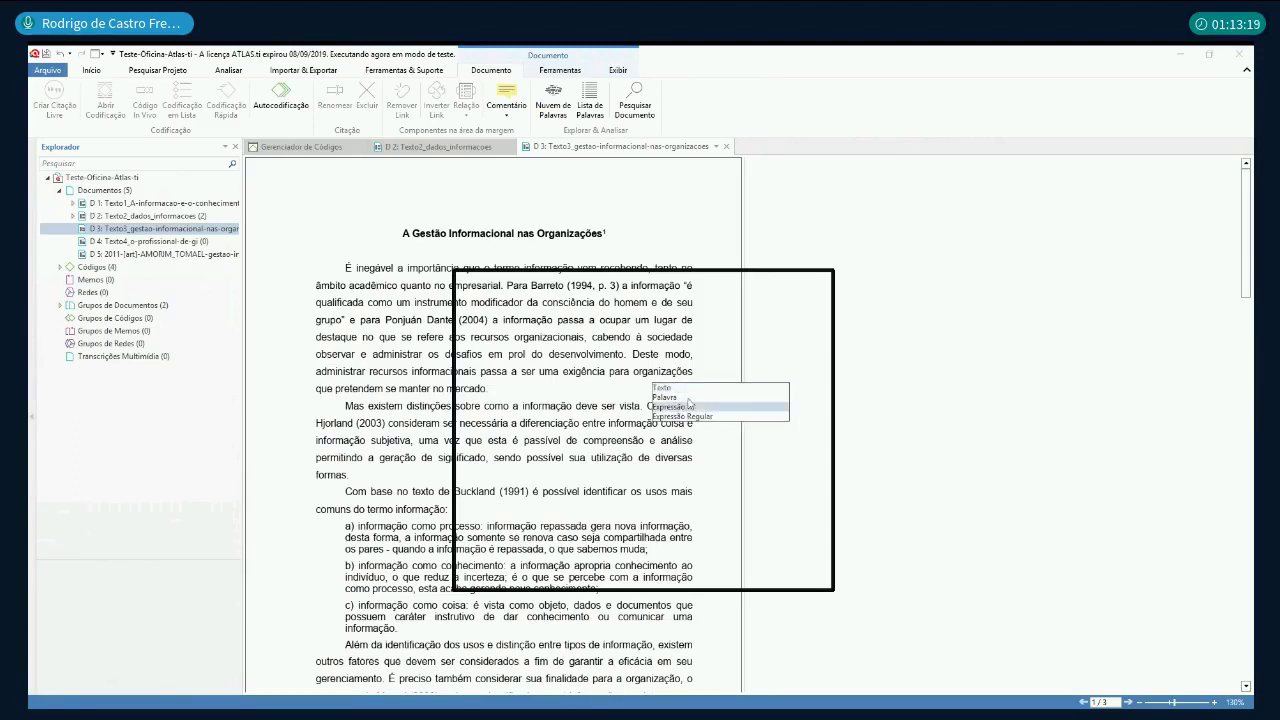
click(680, 405)
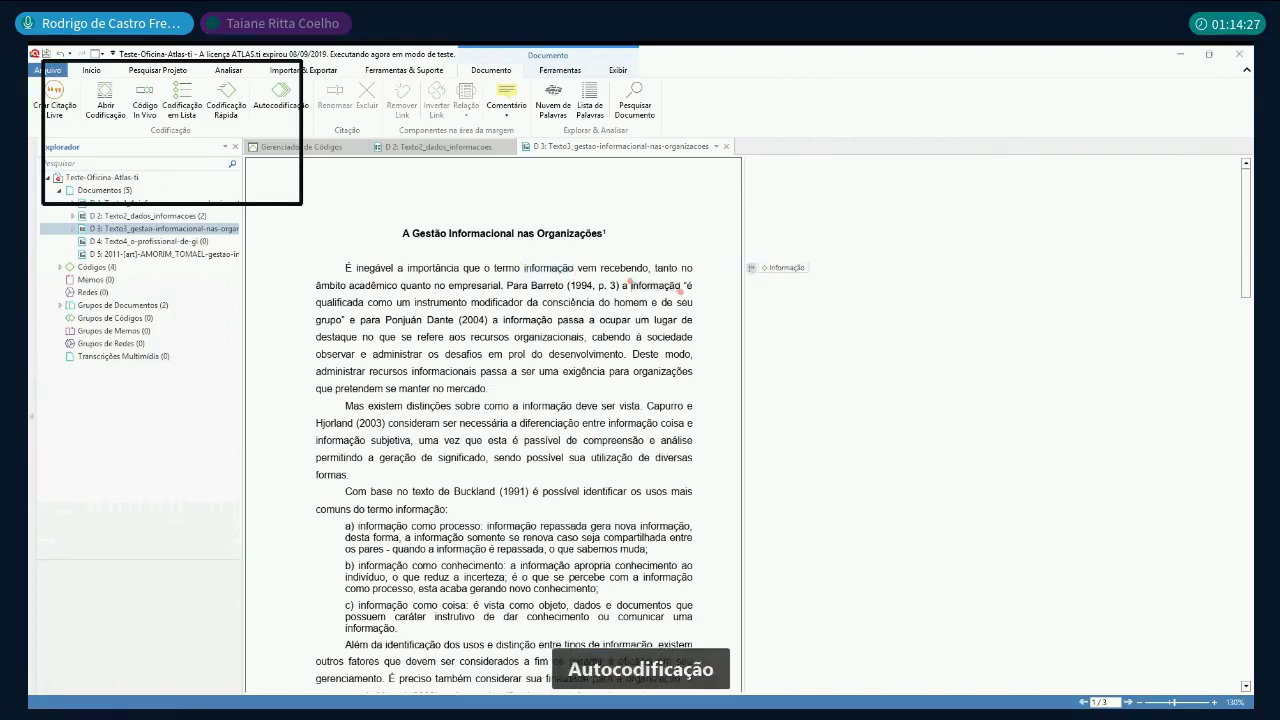
key(Return)
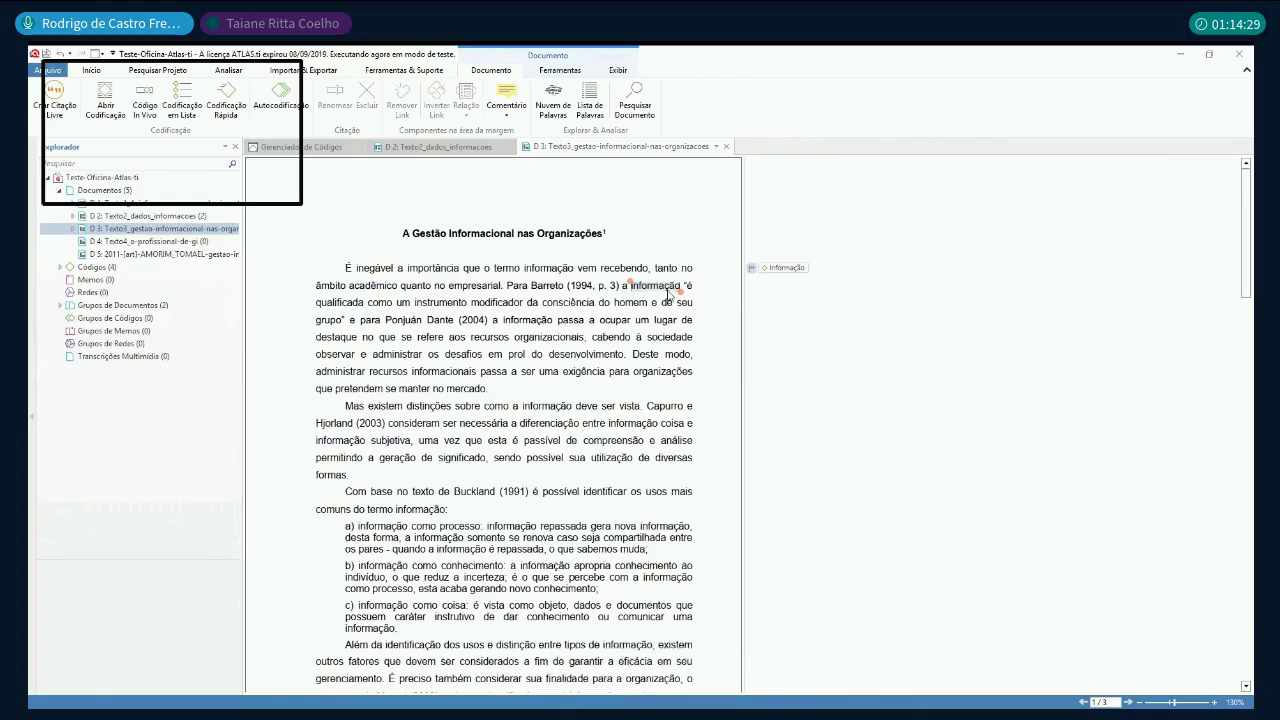
key(Return)
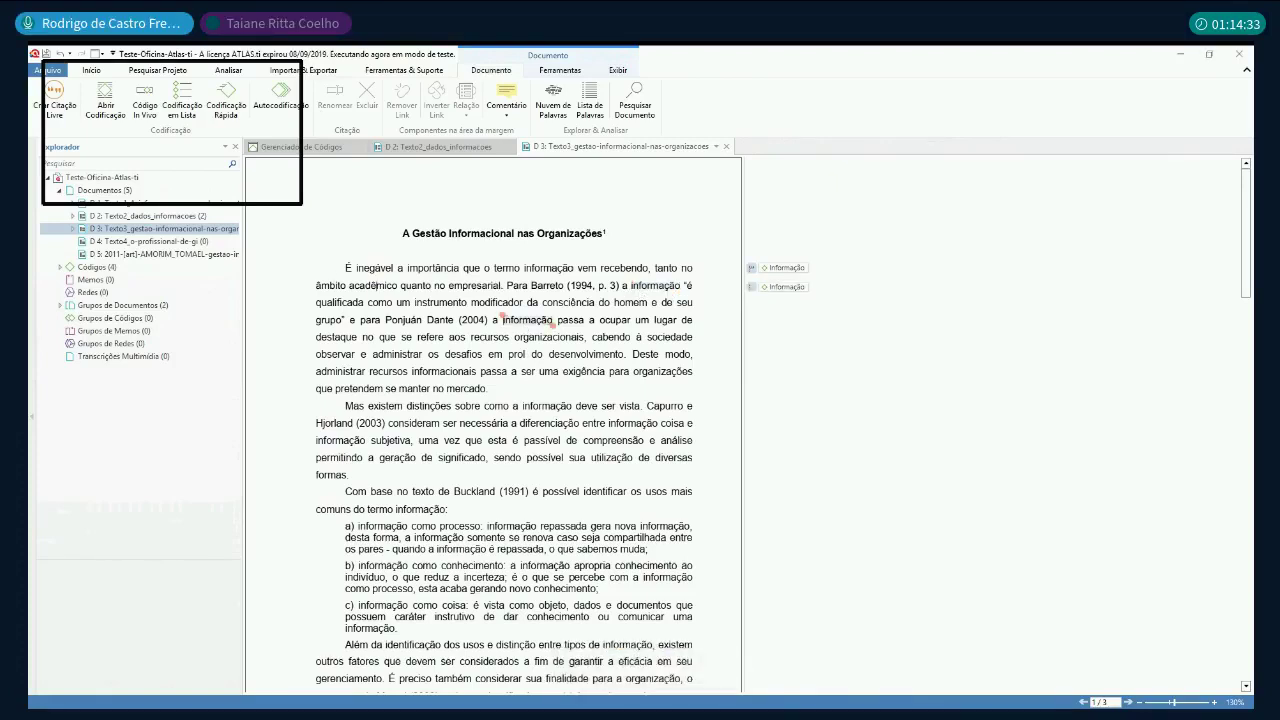
key(Return)
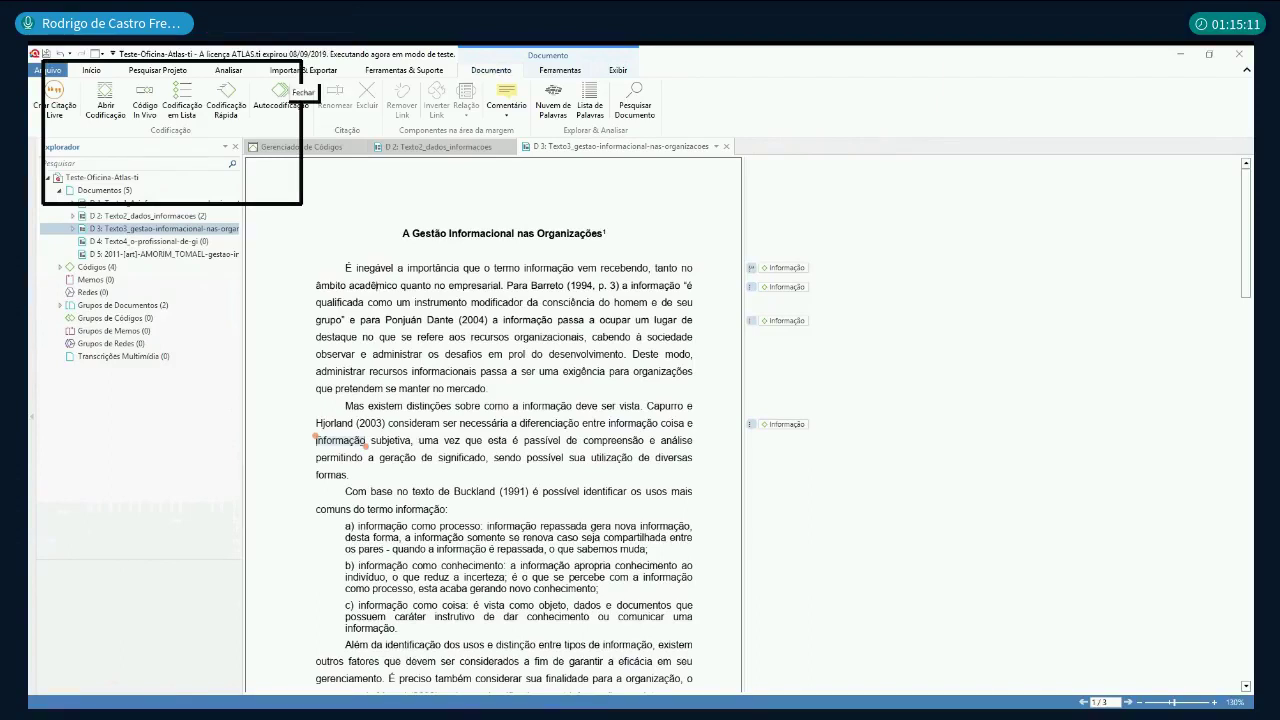
click(285, 75)
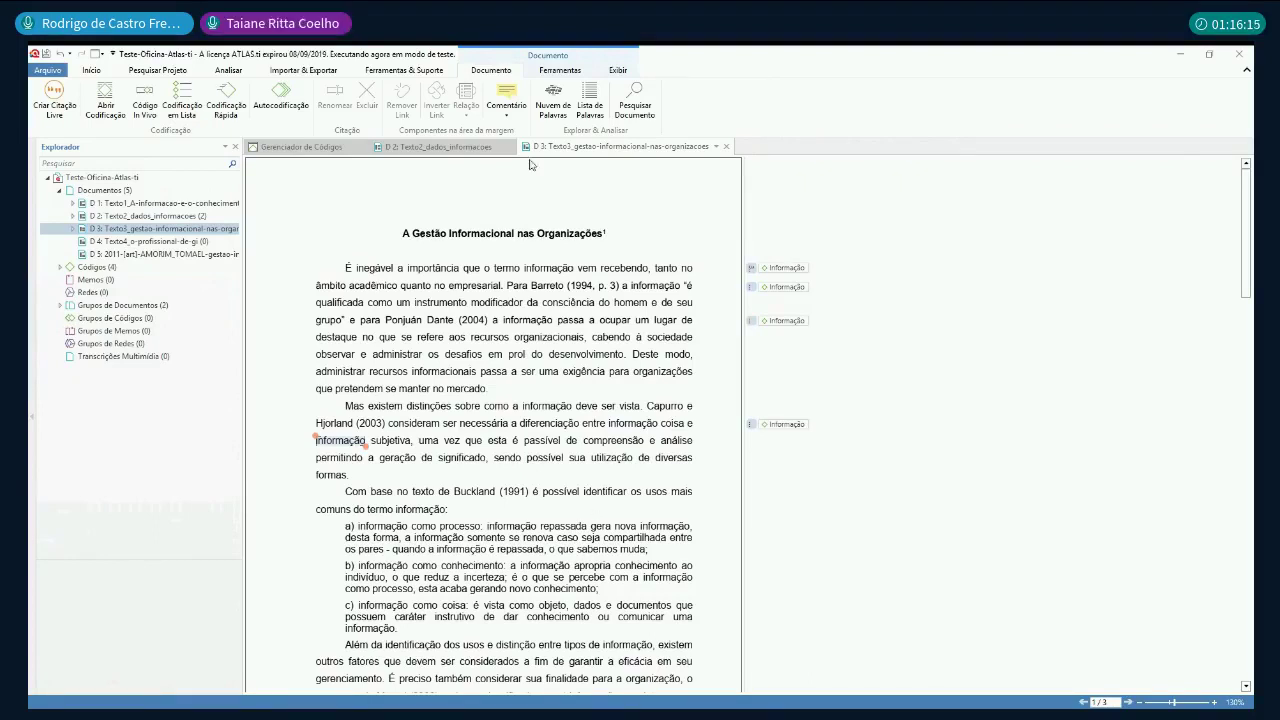
Step: Check the magnitude of the Informação code in the code manager and close the Texto3 document
click(318, 147)
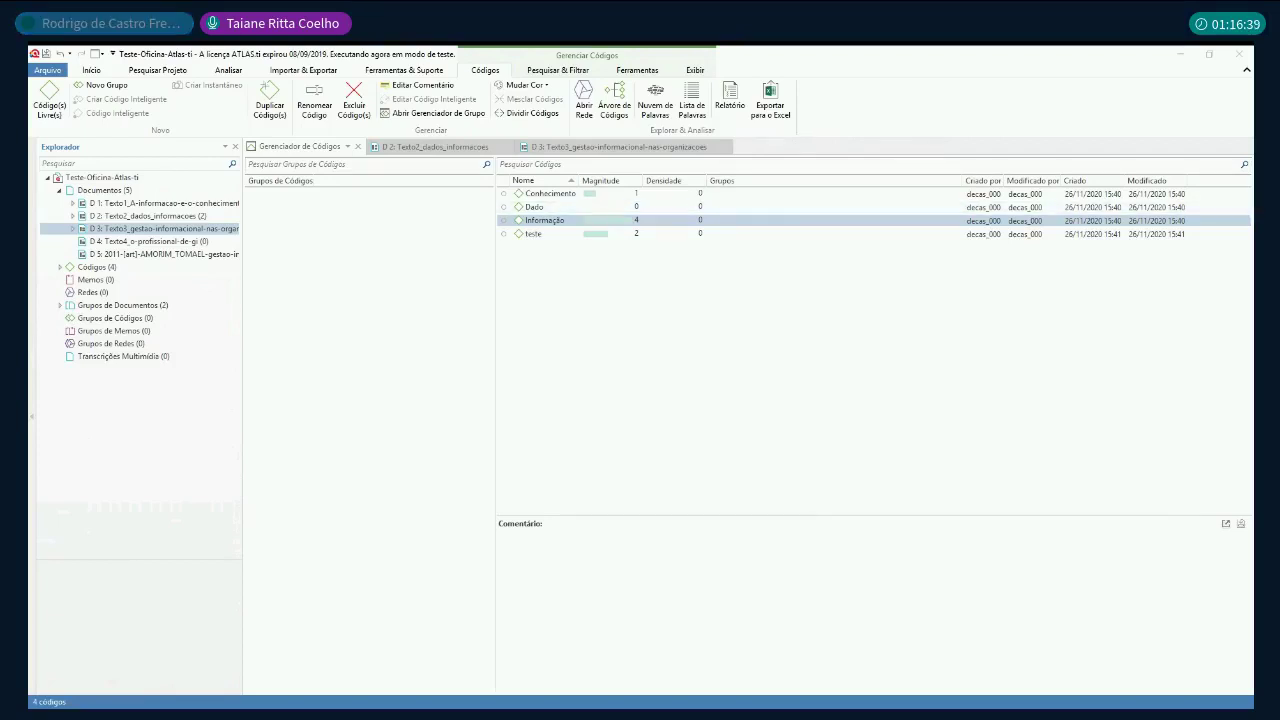
click(692, 147)
click(724, 147)
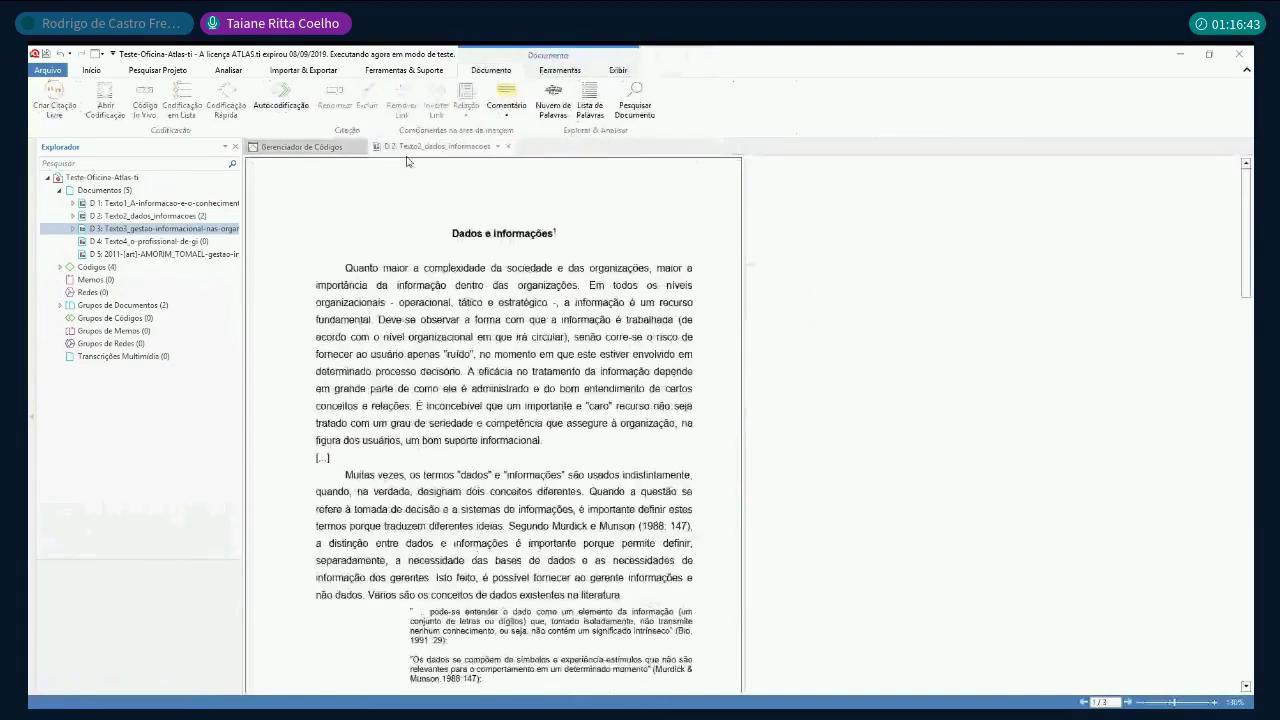
Step: Close the project Teste-Oficina-Atlas-ti and save its changes
click(48, 72)
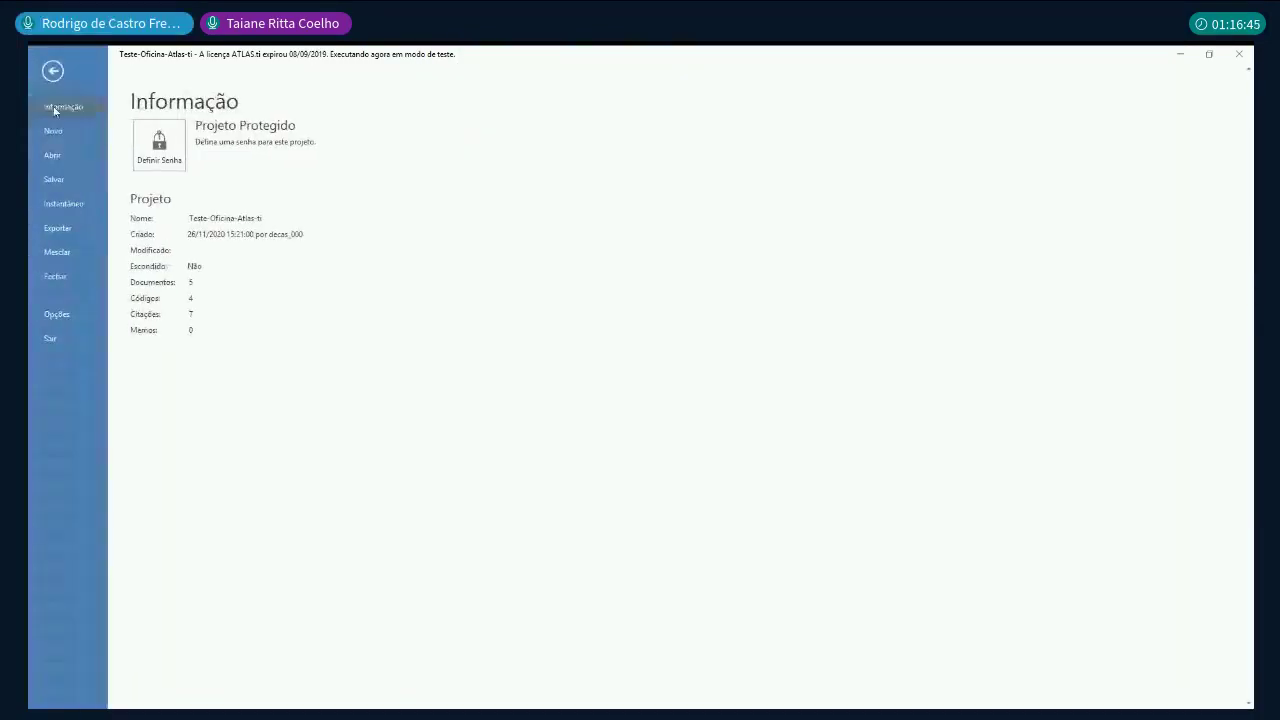
click(54, 280)
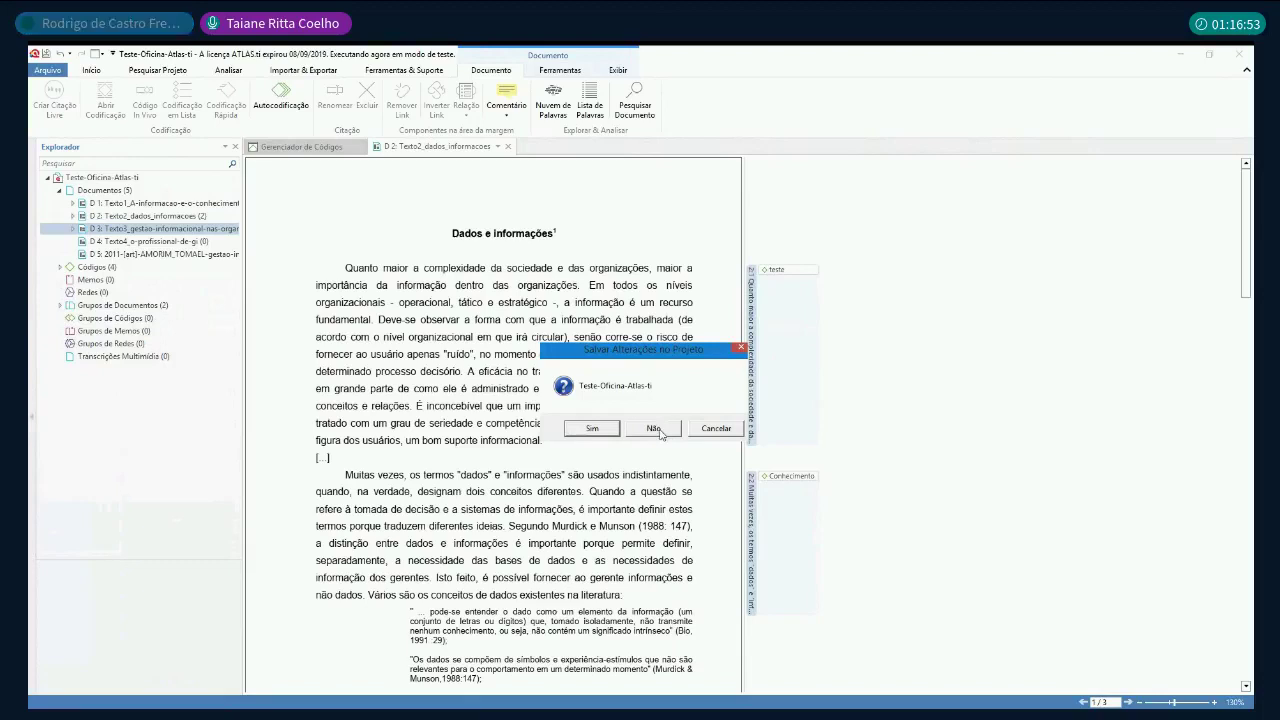
click(590, 430)
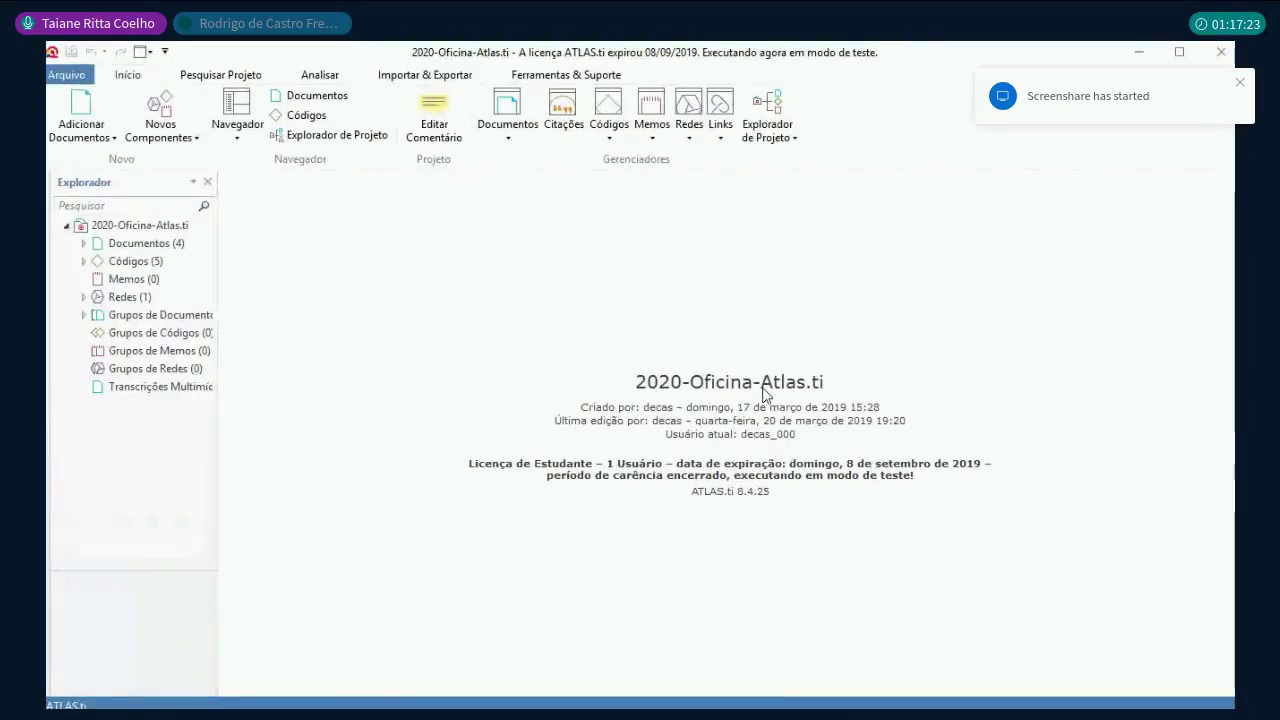
Step: Maximize the window of the project 2020-Oficina-Atlas.ti, widen its project explorer, and expand the Documentos branch
click(1180, 53)
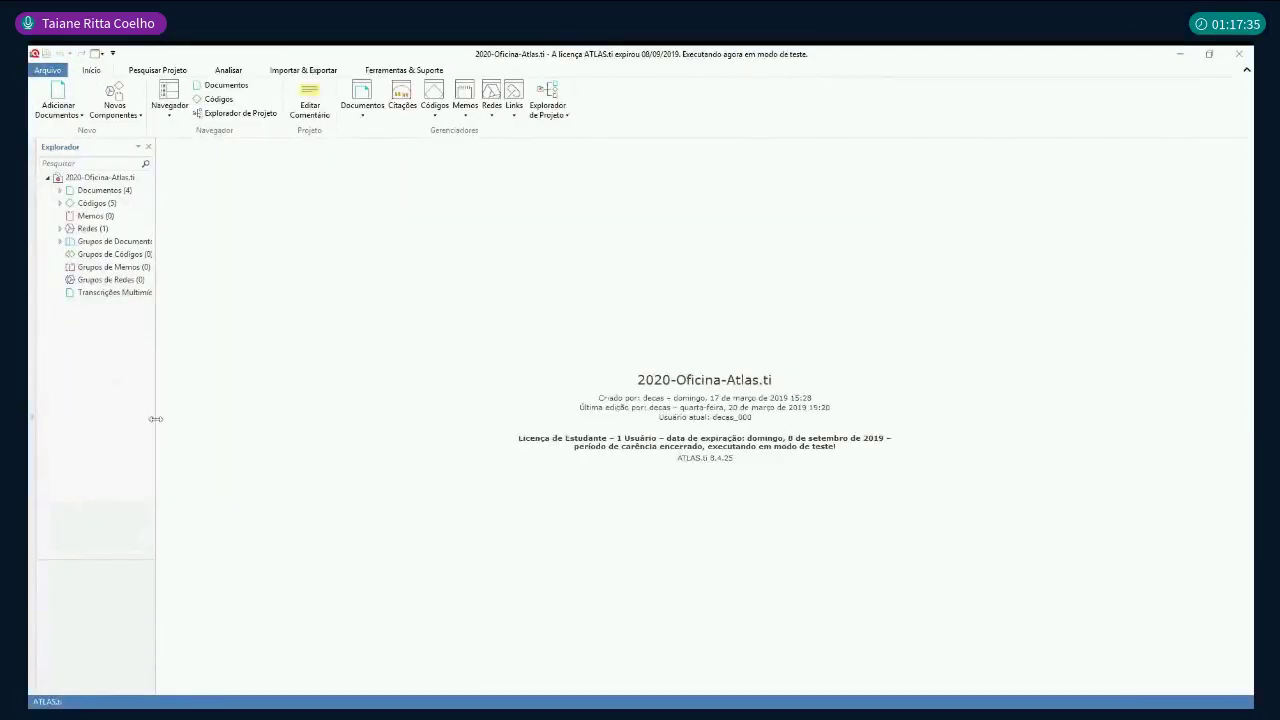
drag(155, 418, 192, 429)
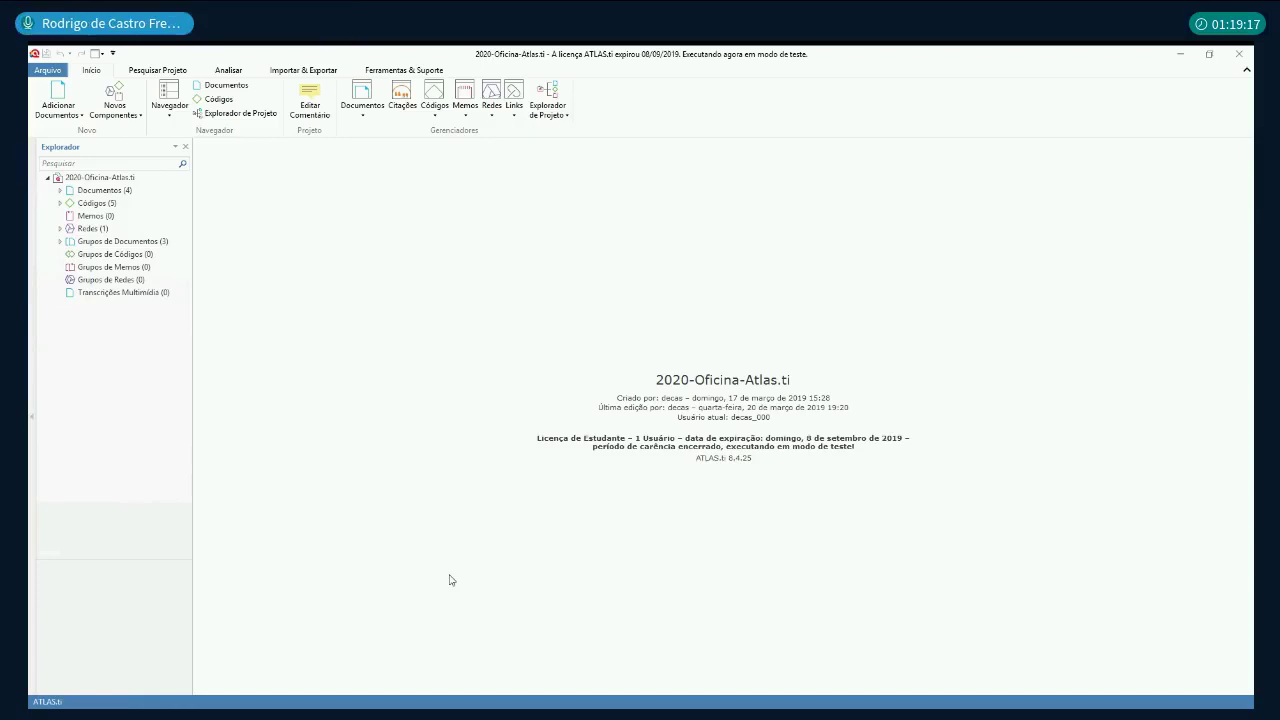
click(62, 190)
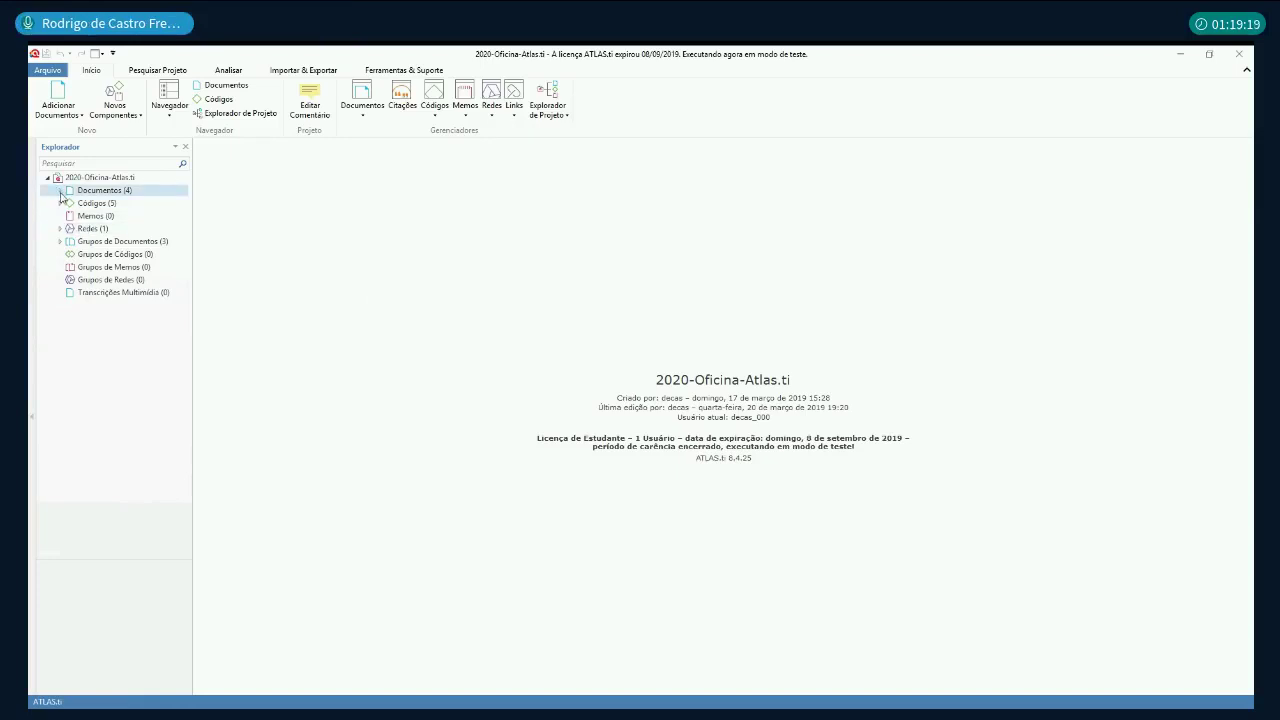
click(60, 190)
Step: Open the code manager, view a Gestor da Informação quotation in Texto4_o-profissional-de-gi, and close that document
click(434, 112)
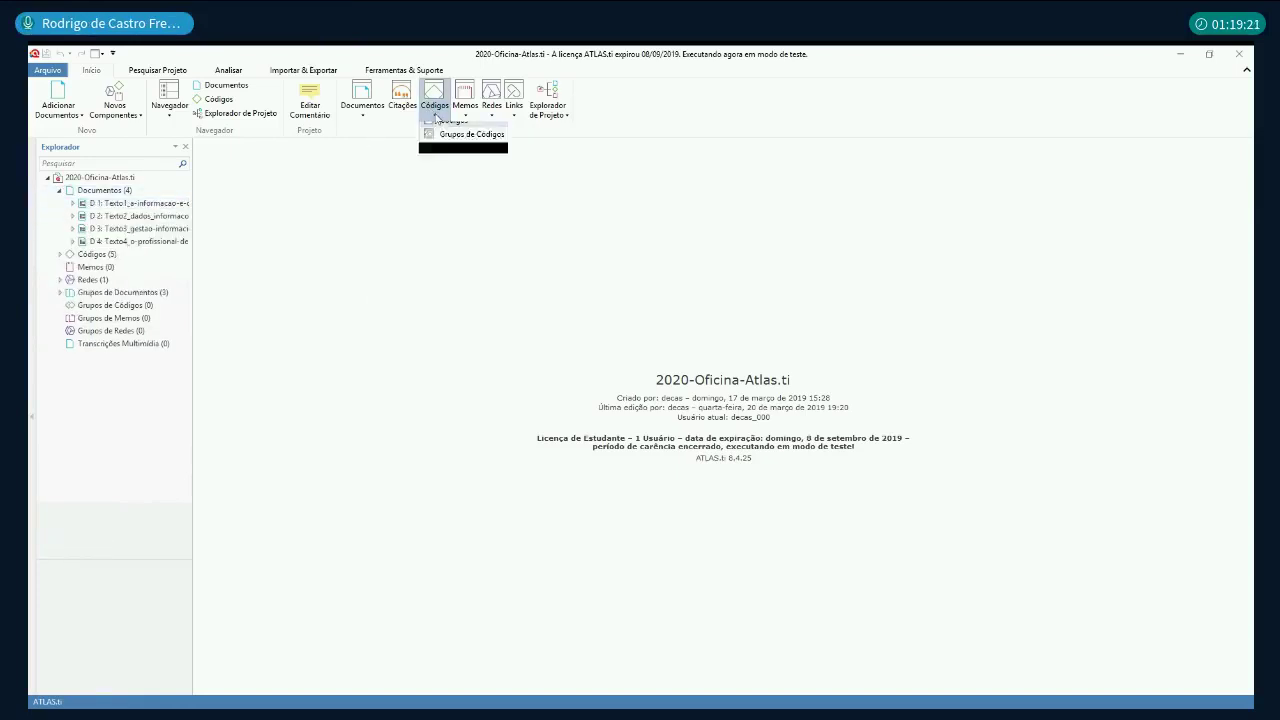
click(459, 134)
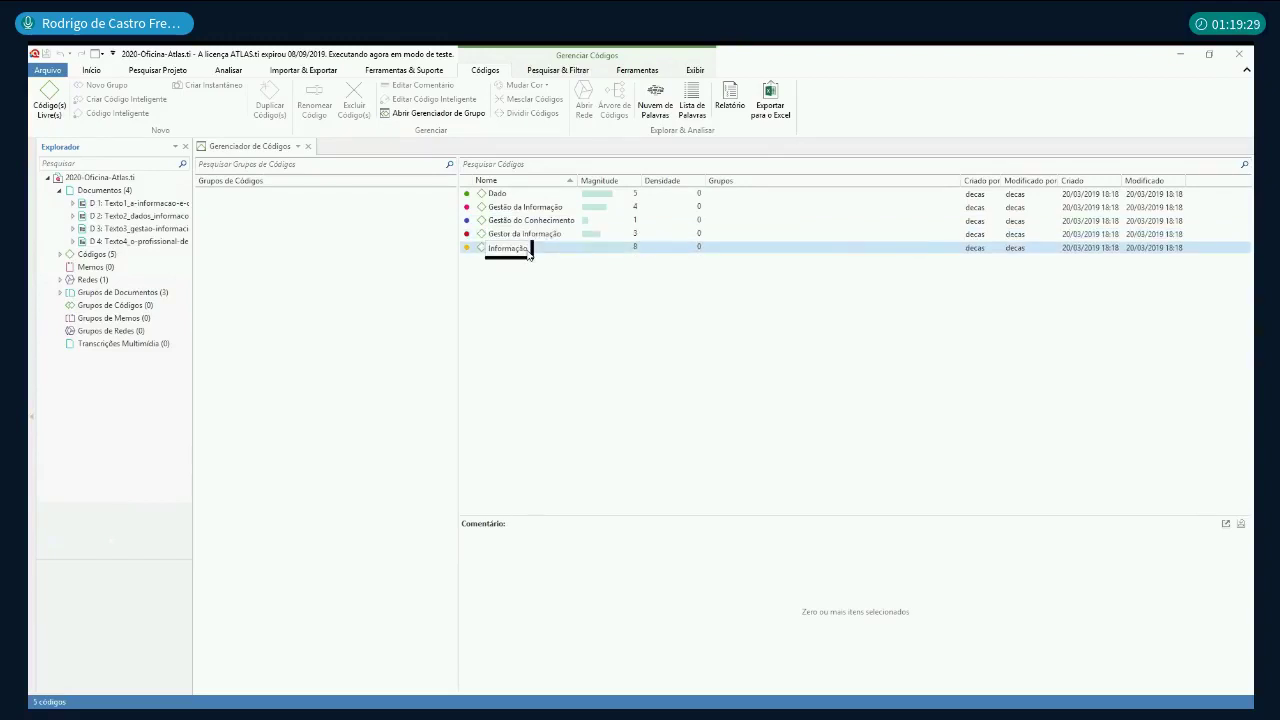
drag(530, 252, 543, 236)
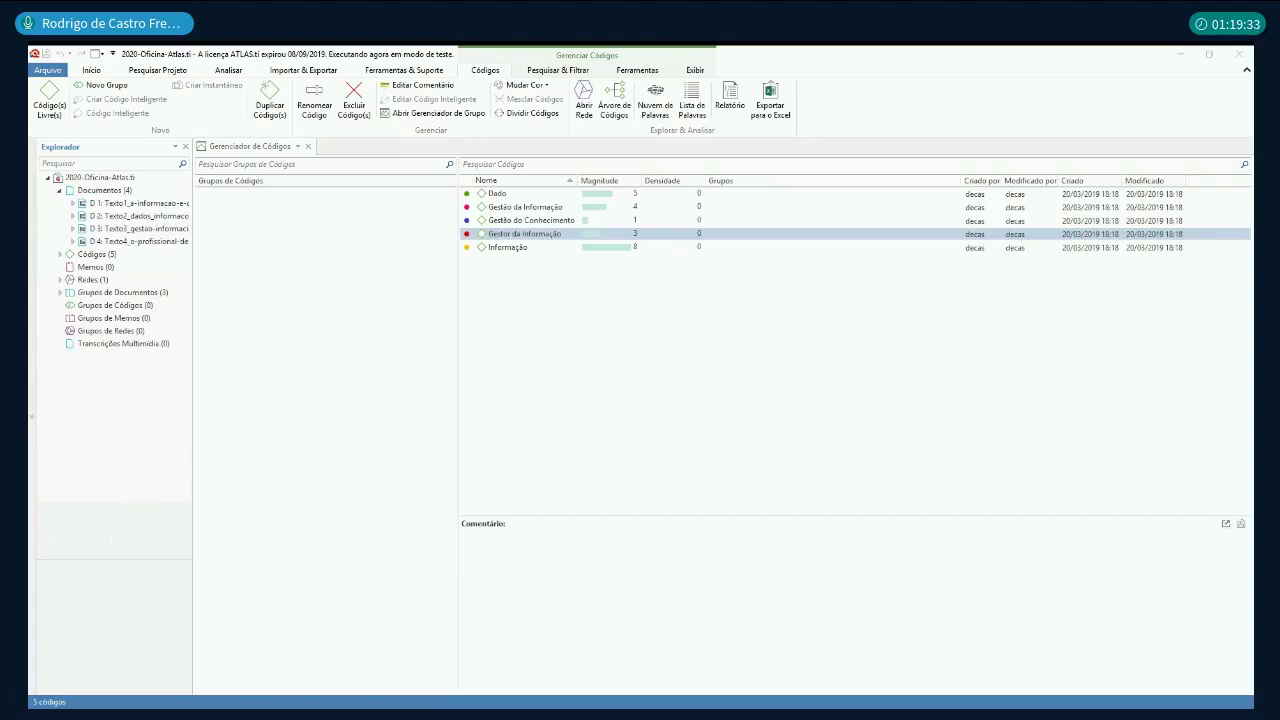
double_click(695, 193)
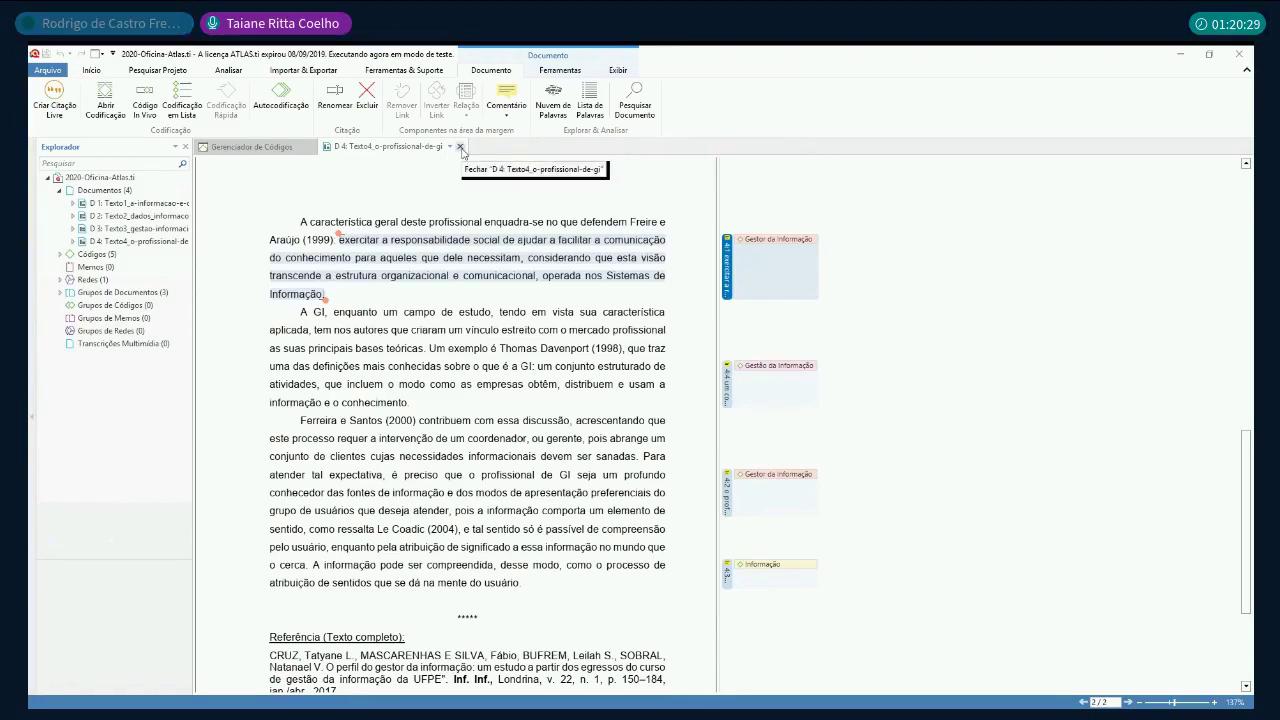
click(460, 147)
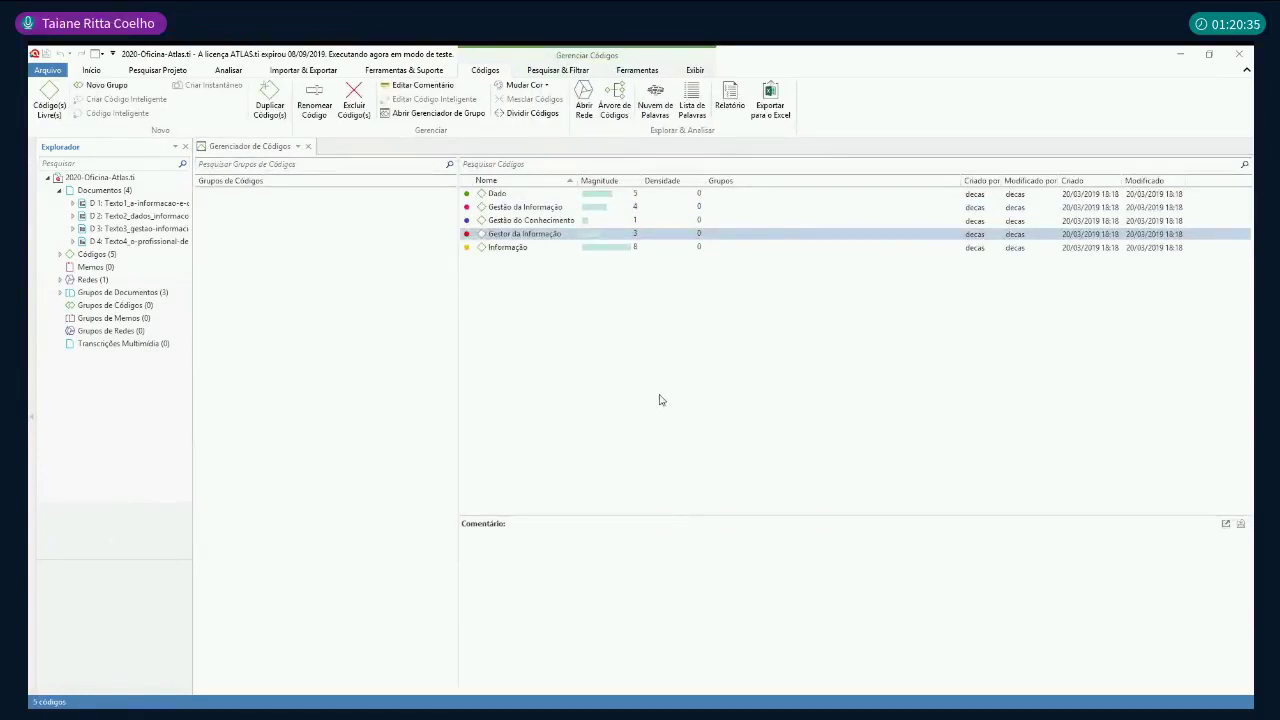
Step: Narrow the code groups pane and open Gerenciador de Citações to review the quotations with their documents and linked codes
drag(458, 290, 365, 306)
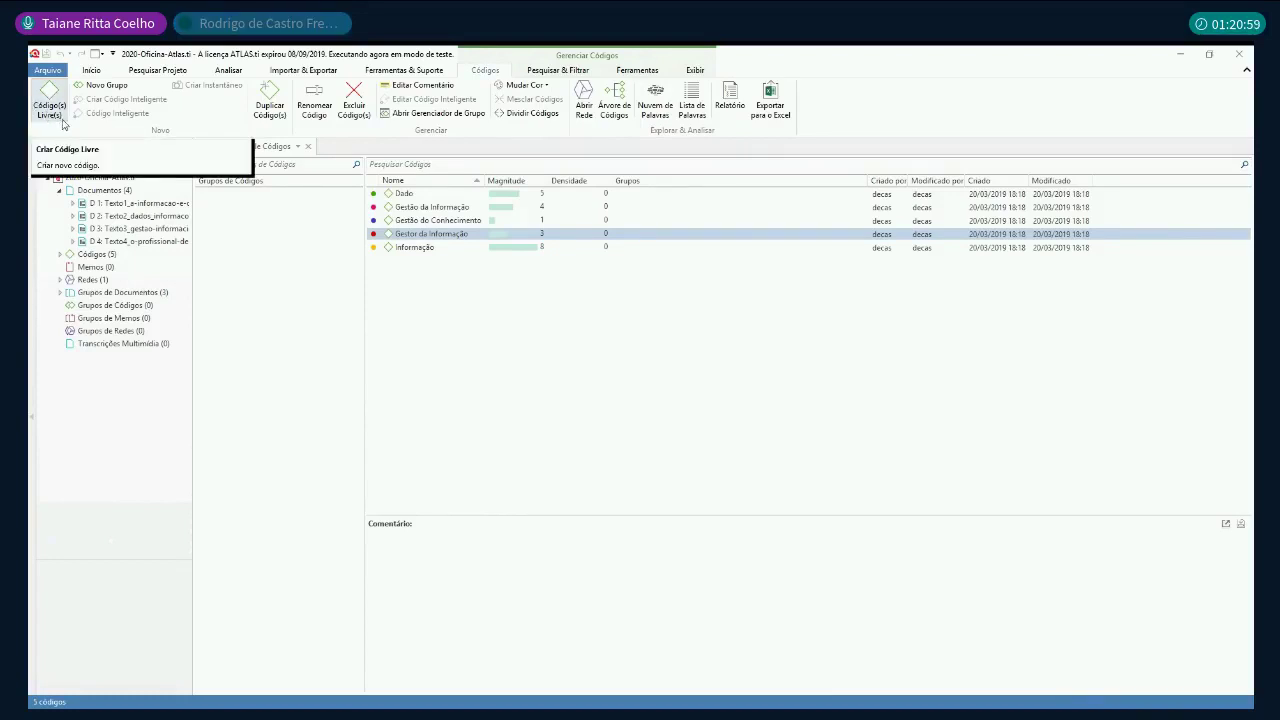
click(91, 70)
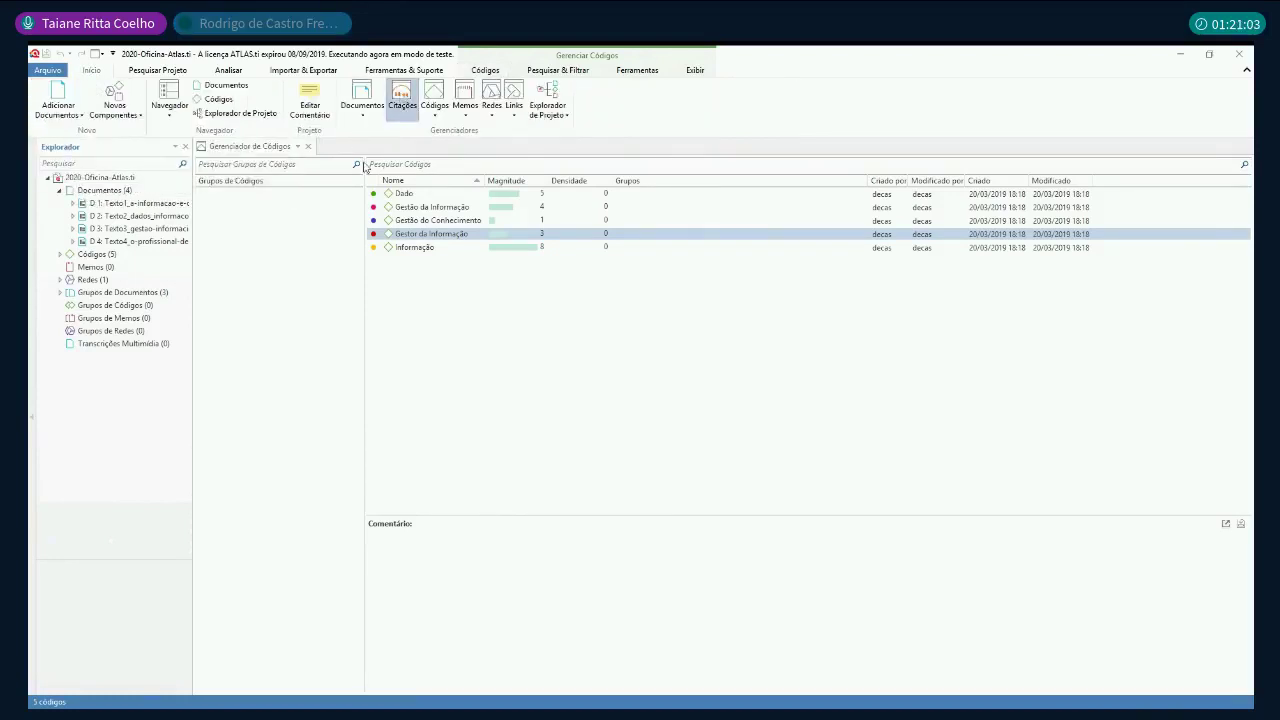
click(286, 148)
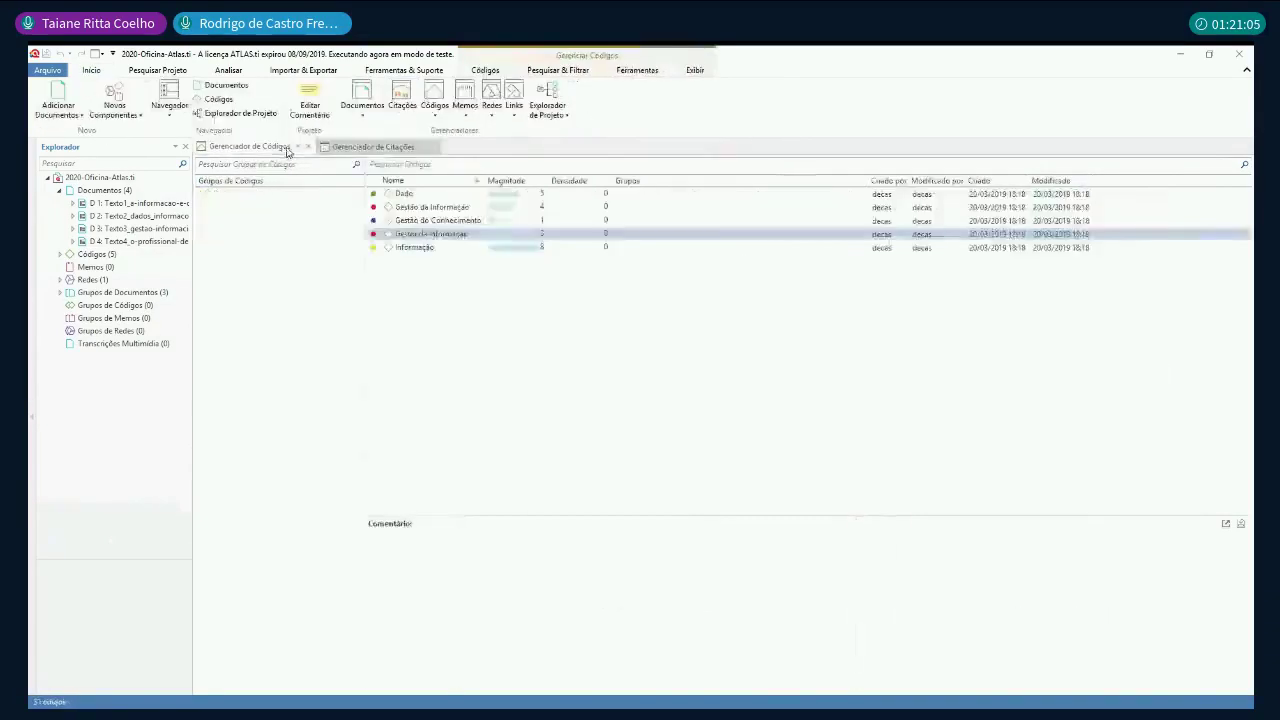
click(364, 148)
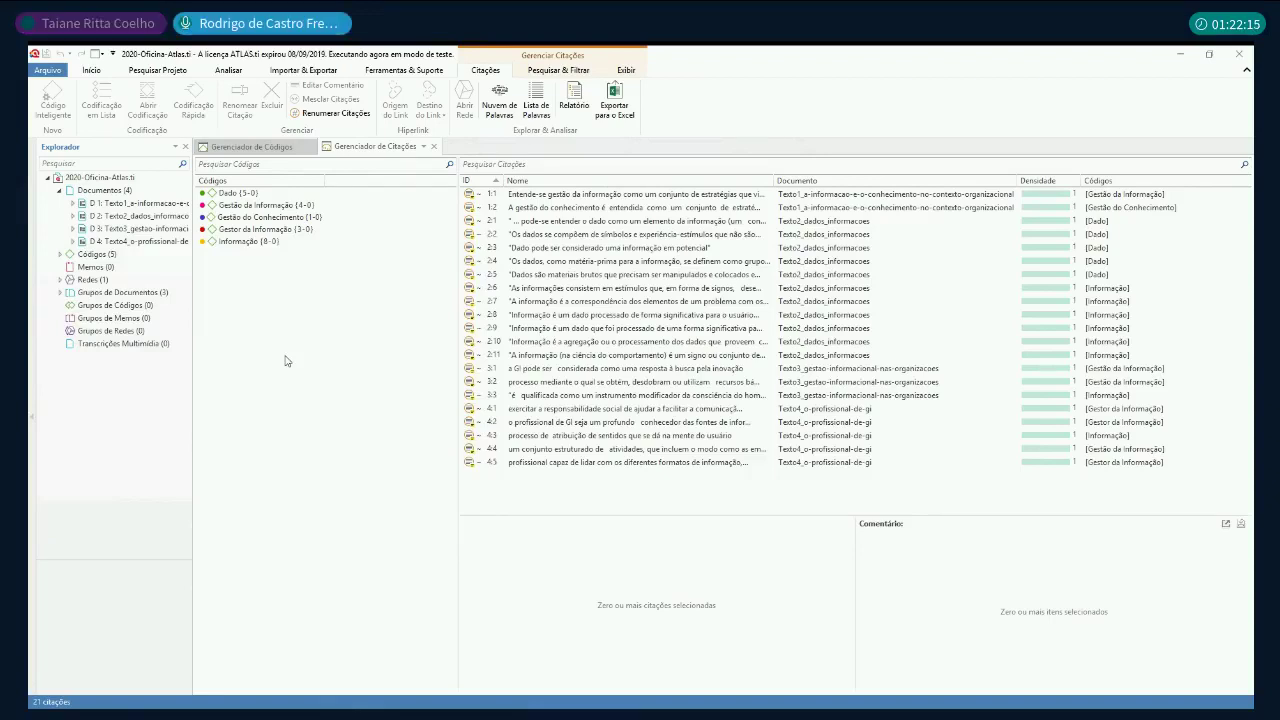
click(433, 146)
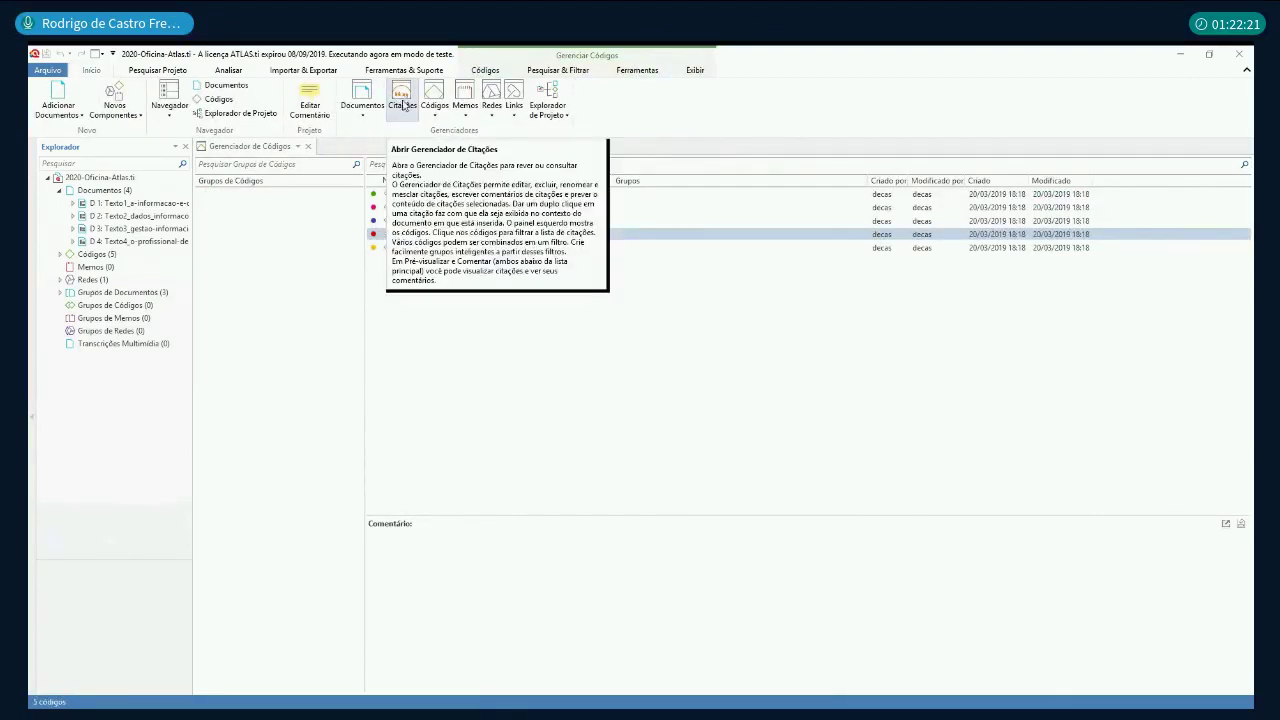
click(403, 97)
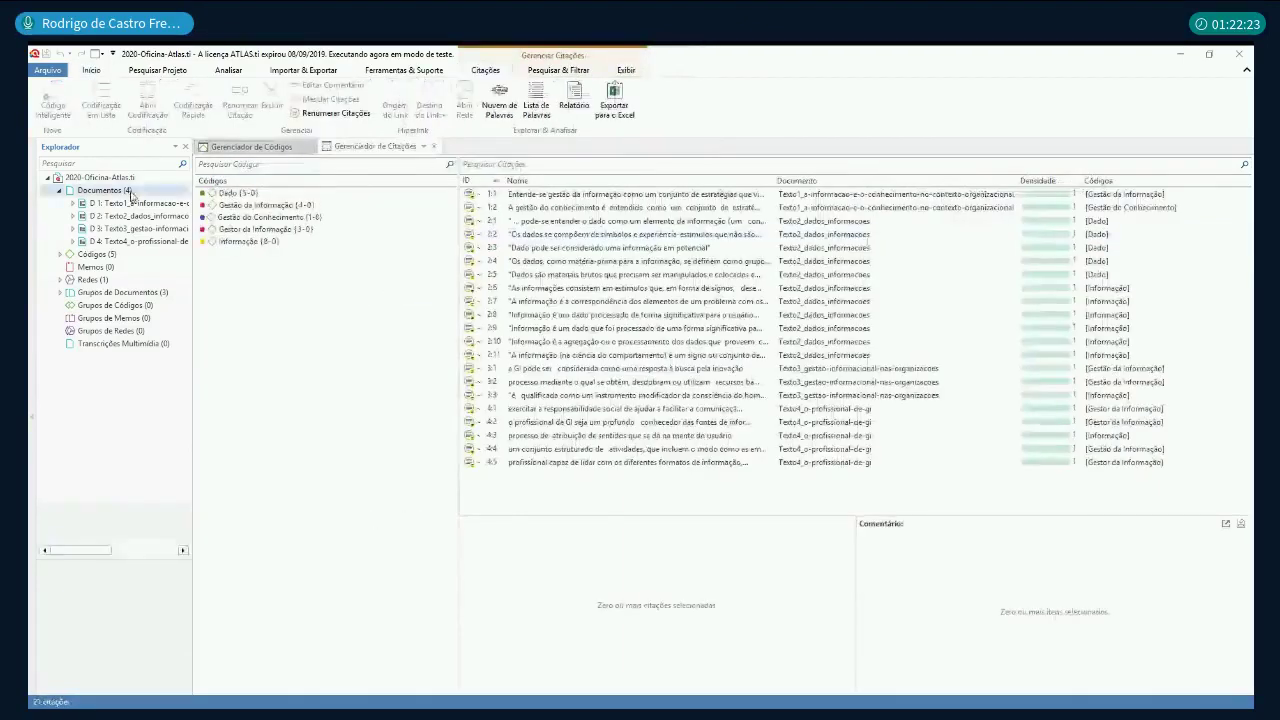
Step: Collapse the project explorer and filter the quotations by the code Dado, followed by Gestão da Informação
click(32, 415)
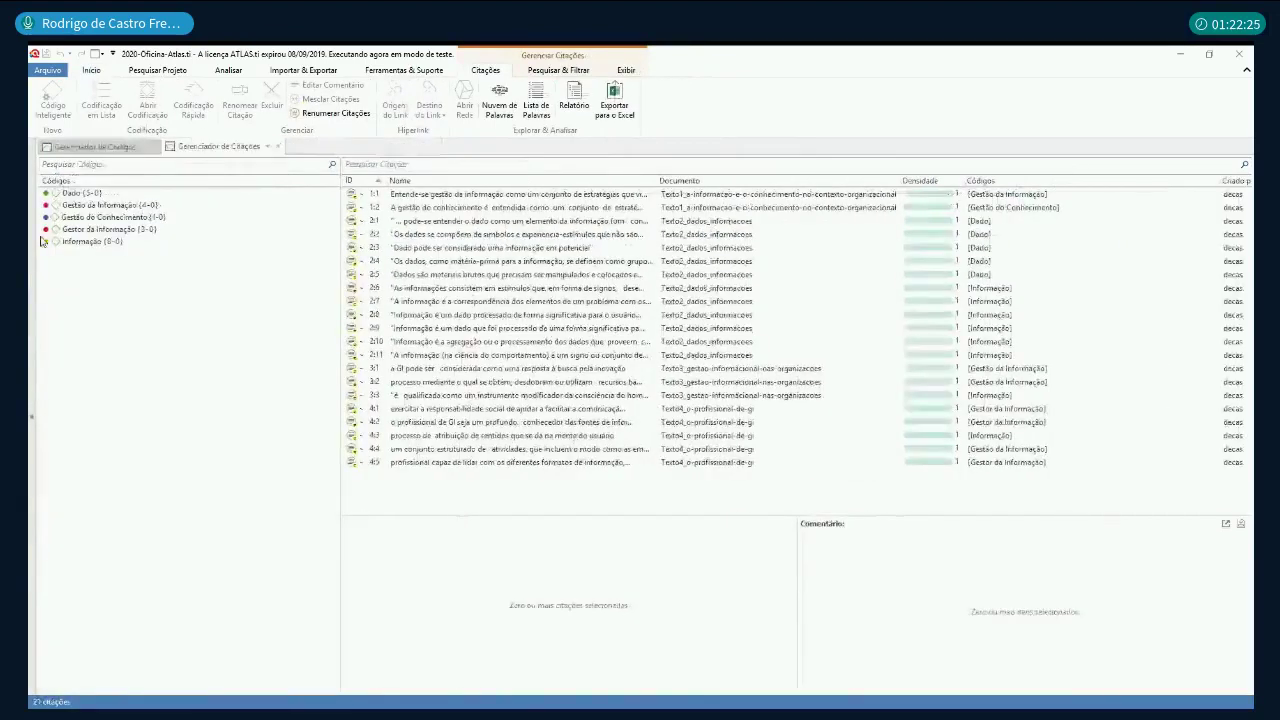
click(84, 194)
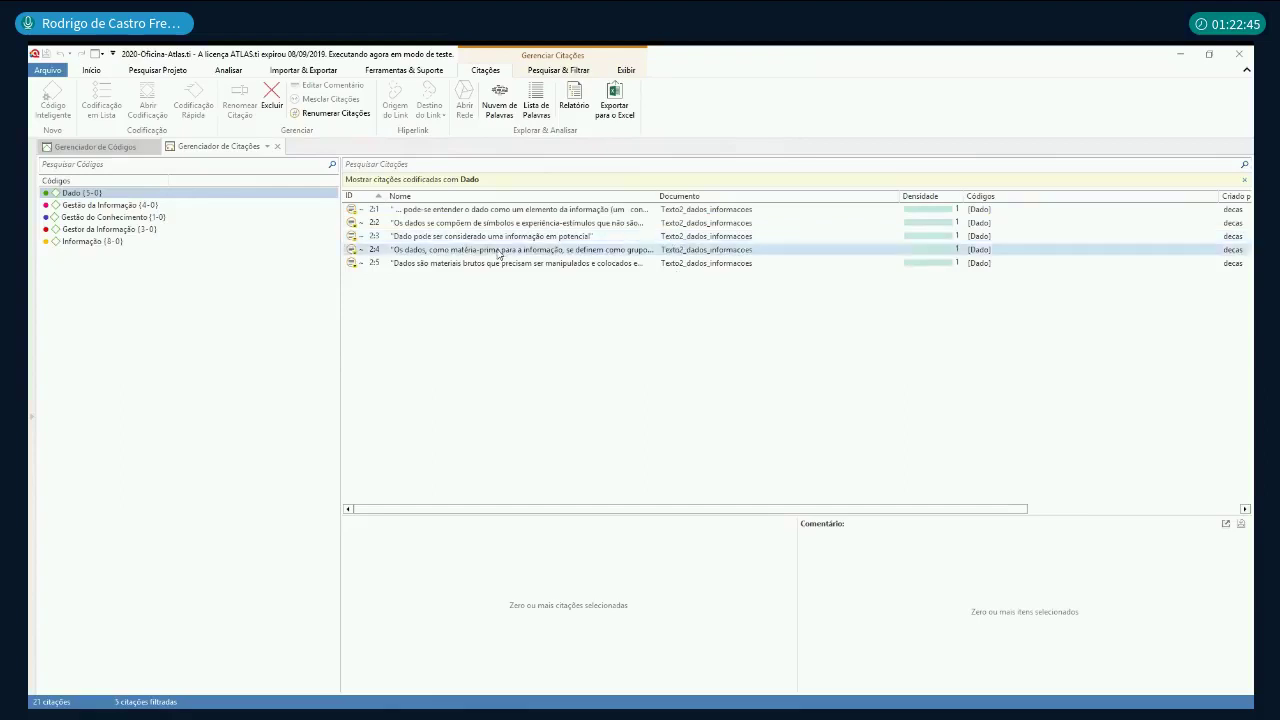
click(80, 205)
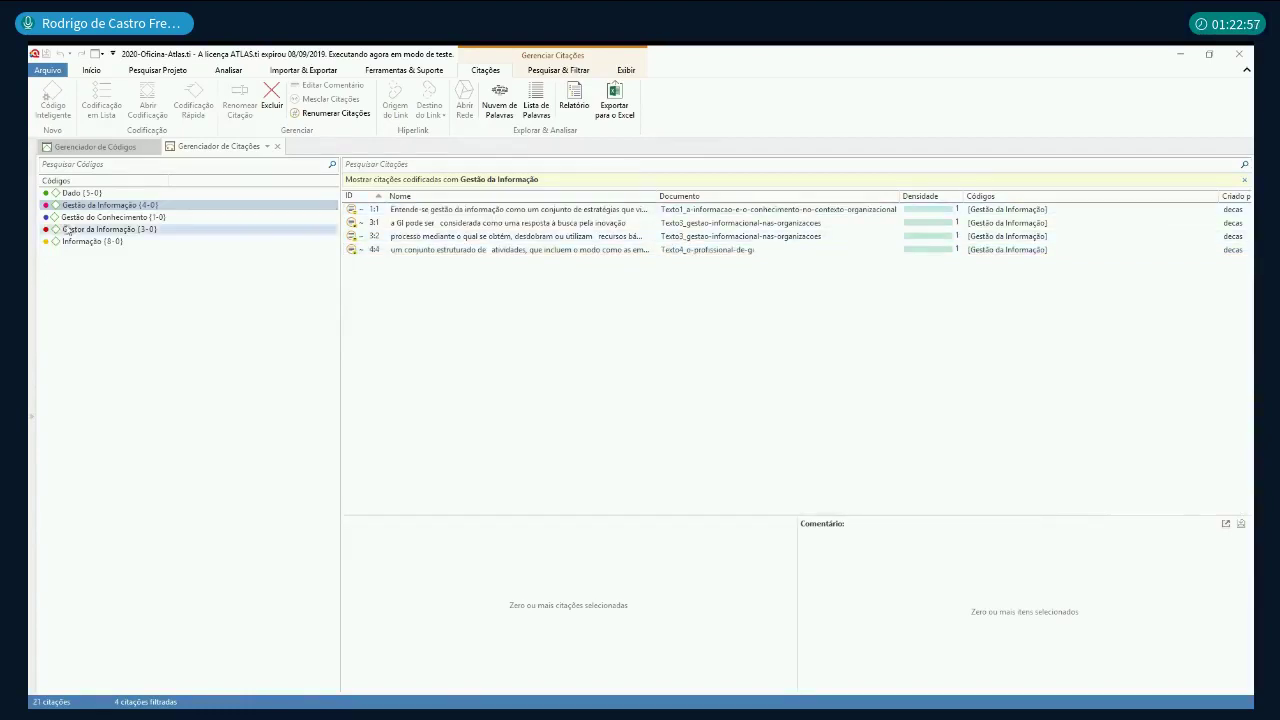
Step: Read the full text of quotation 1:1 and open it in its source document Texto1_a-informacao-e-o-conhecimento-no-contexto-organizacional
click(622, 214)
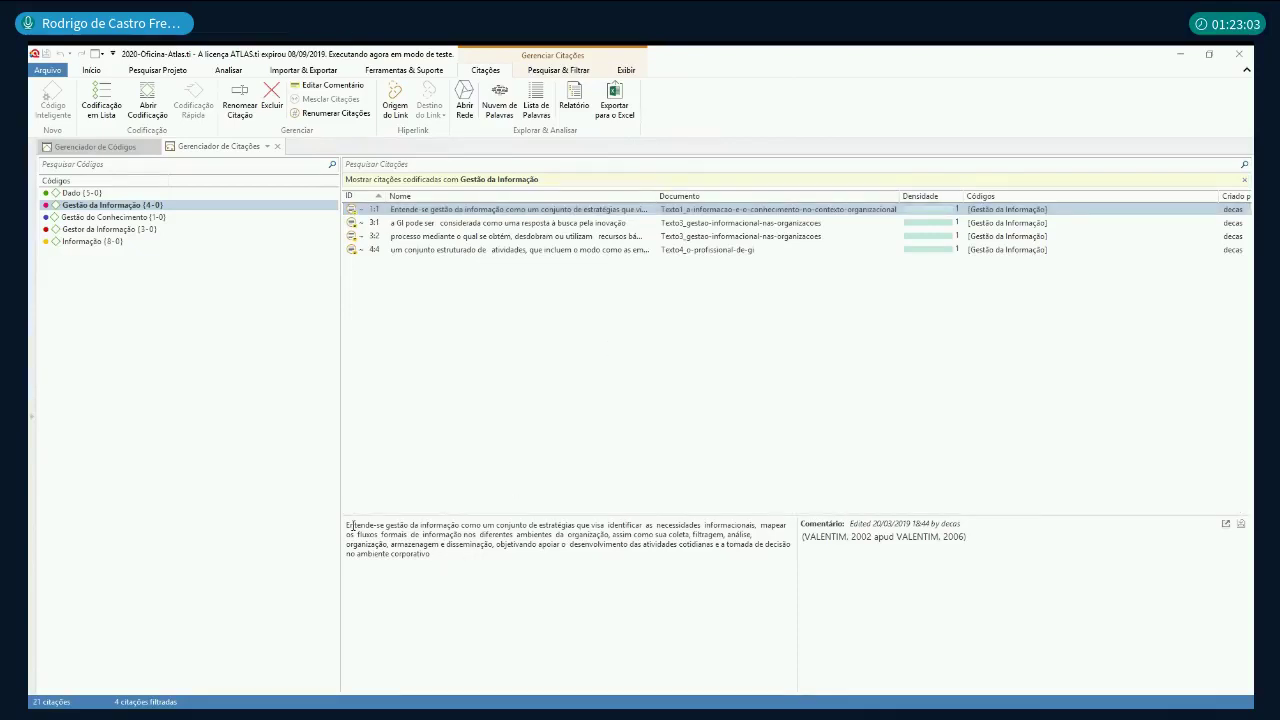
drag(347, 525, 450, 561)
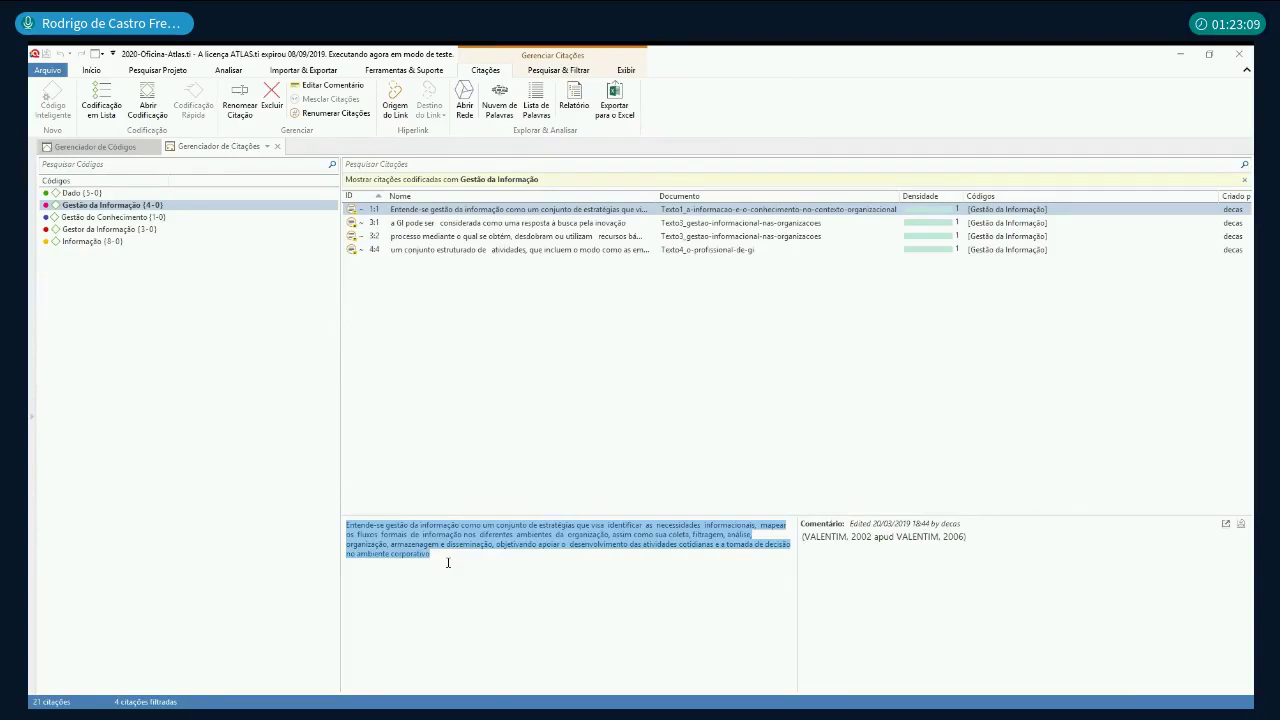
click(543, 211)
double_click(543, 211)
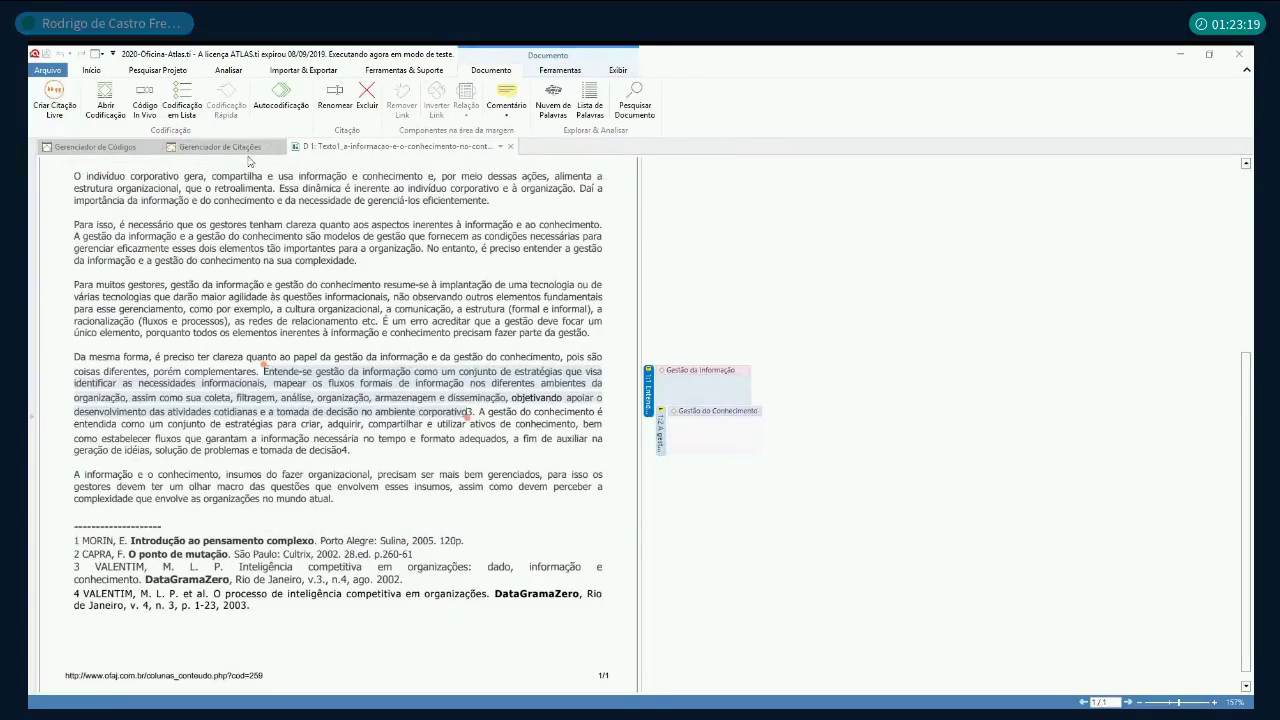
scroll(250, 345, down, 1)
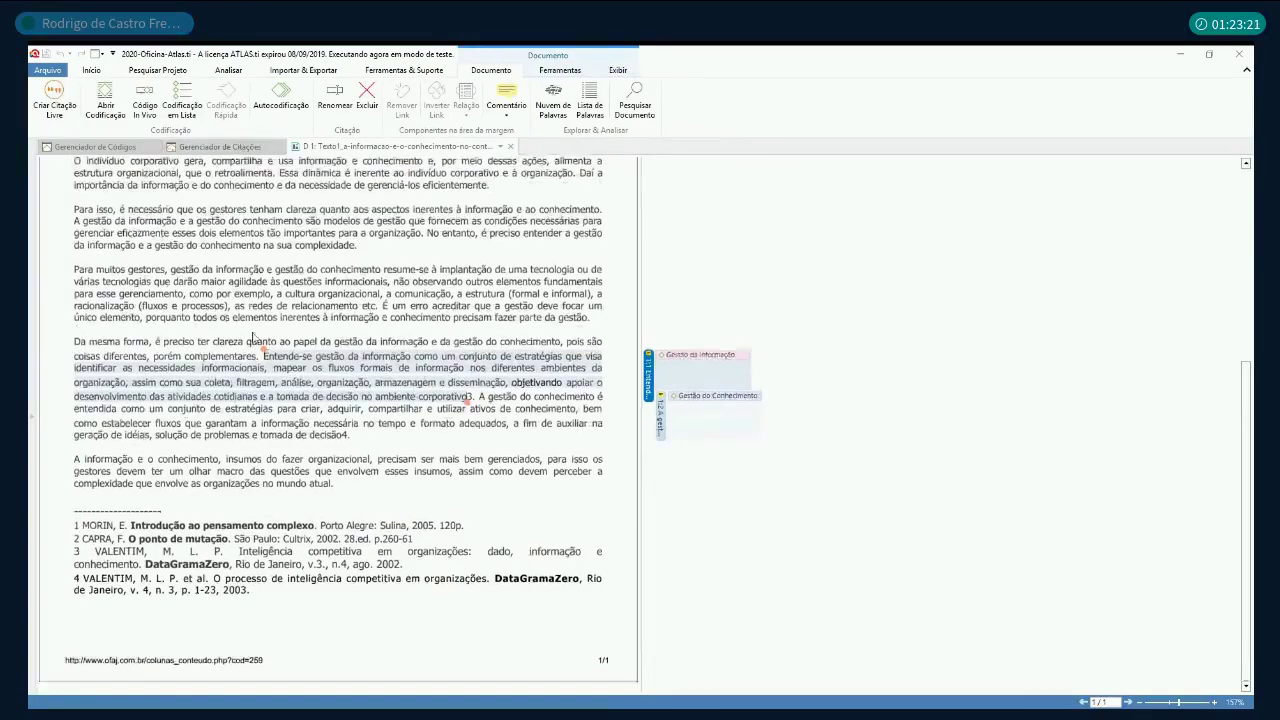
Step: Compare quotation 1:1 in the quotation manager with its passage in the document, and highlight its text and comment
click(216, 147)
click(684, 210)
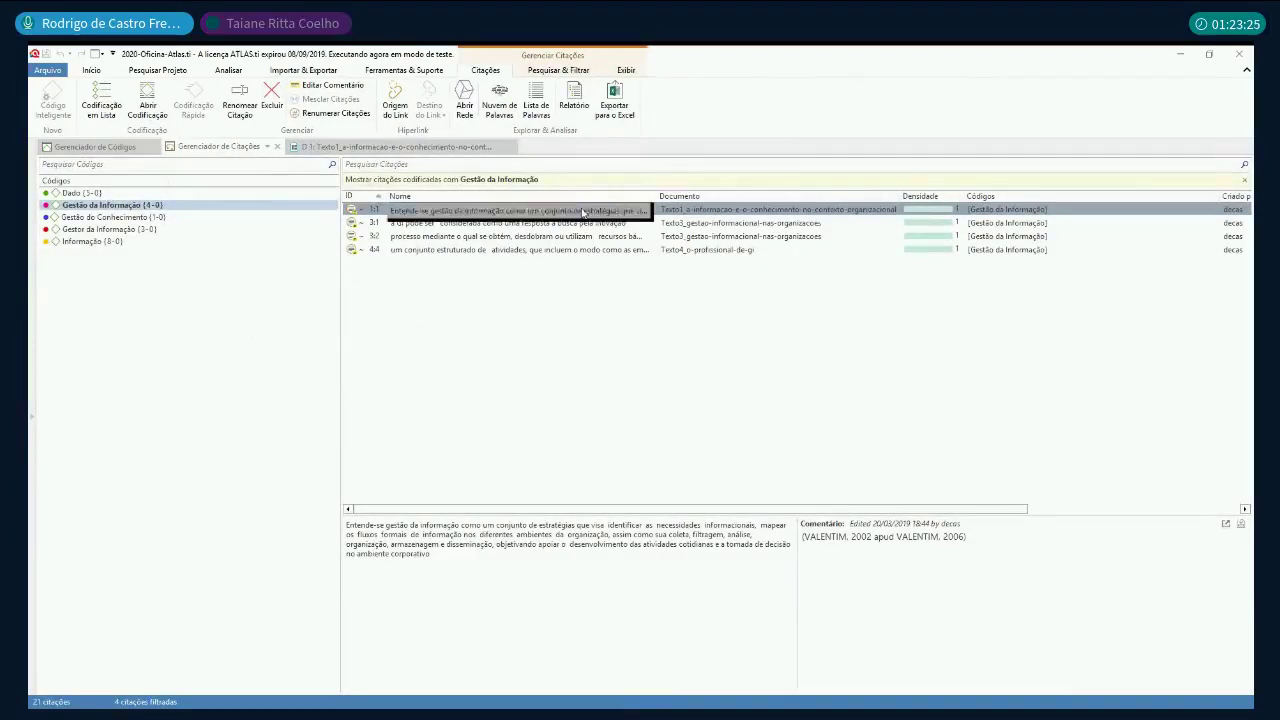
click(430, 150)
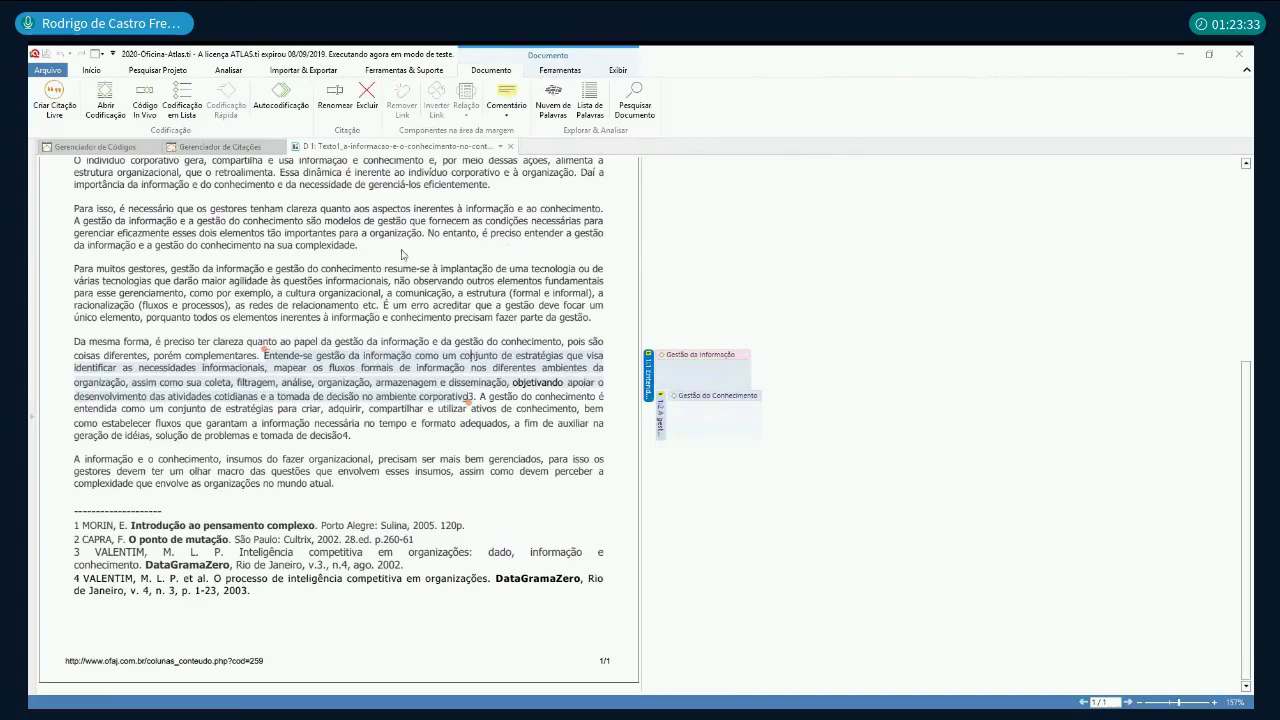
click(236, 150)
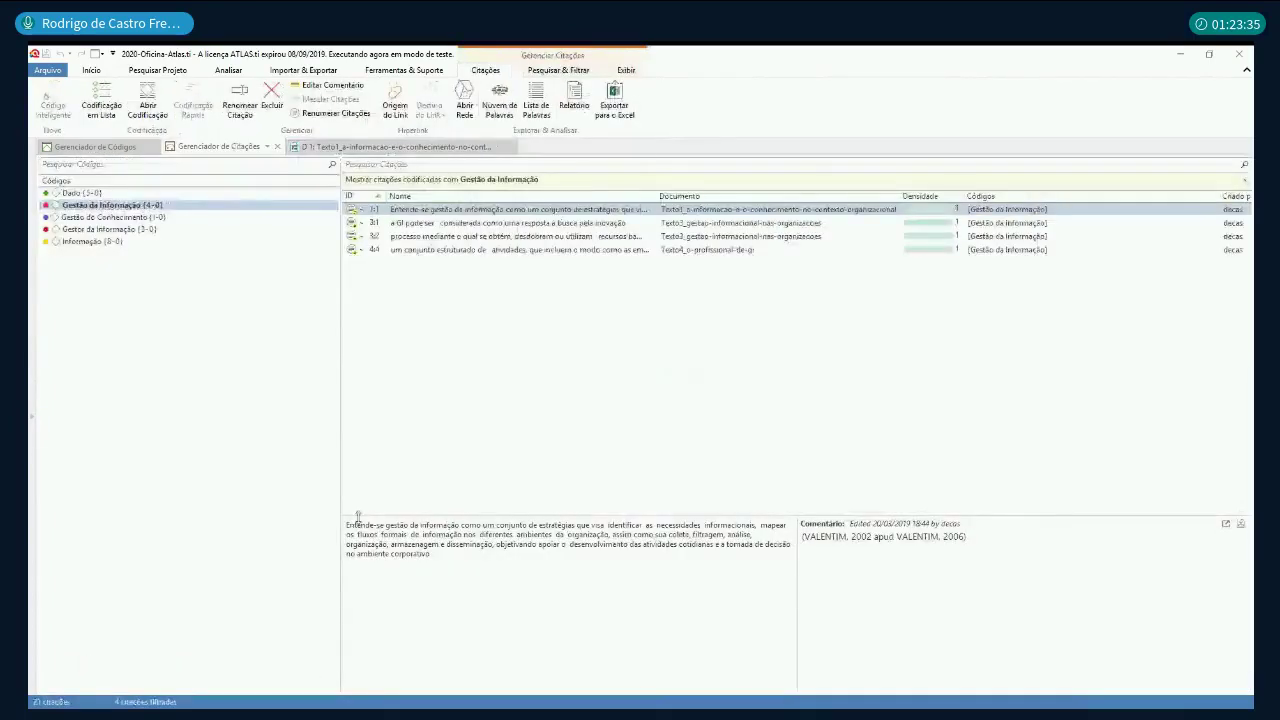
drag(348, 525, 431, 554)
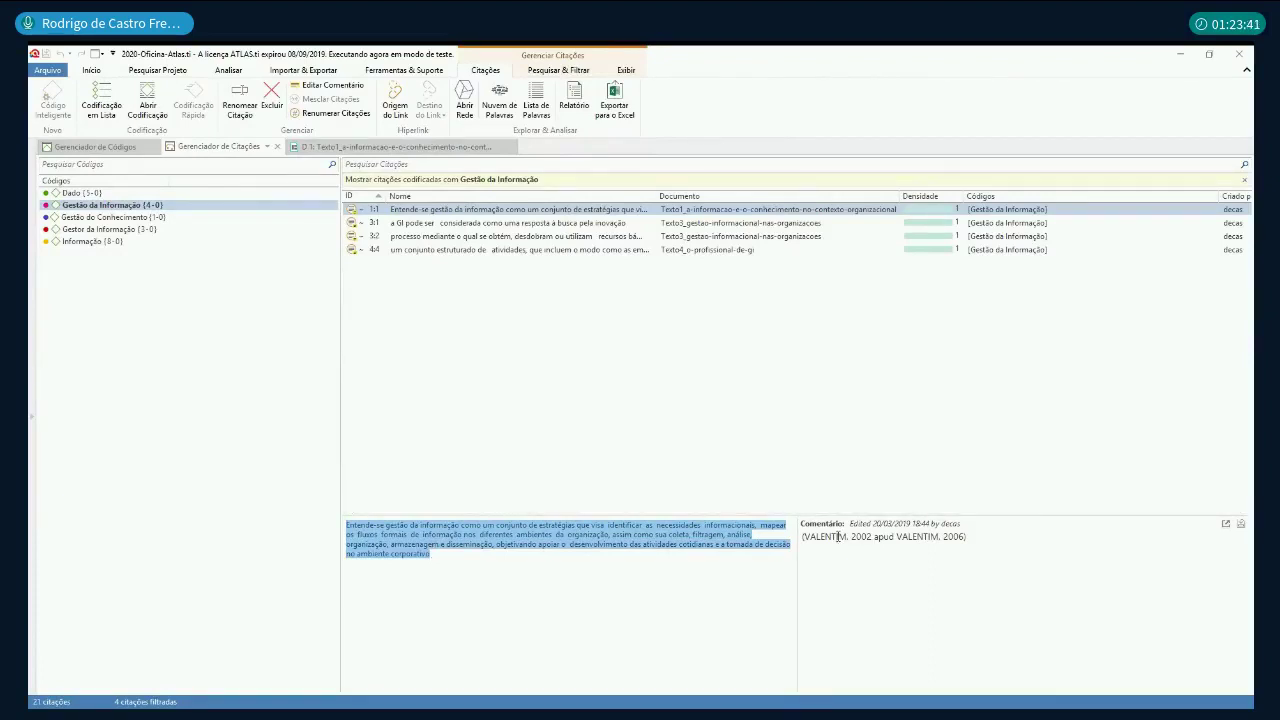
drag(803, 536, 976, 536)
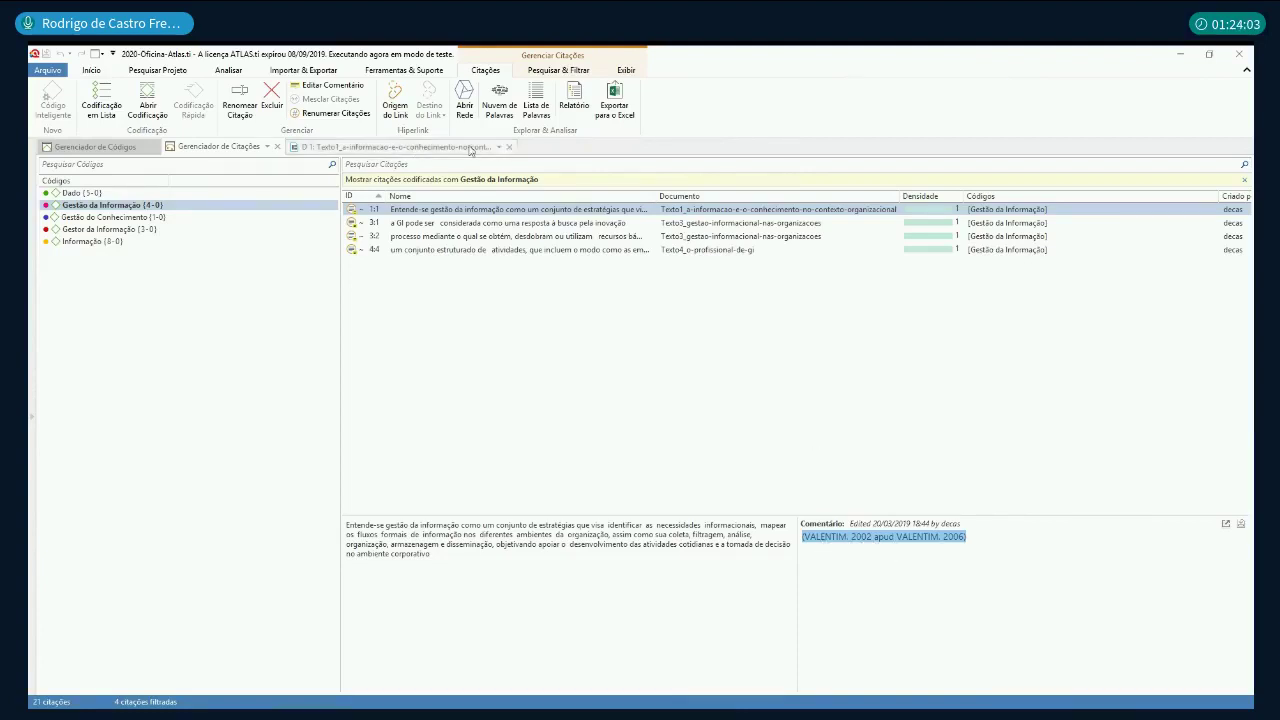
Step: Review the heading and coded passage in the Texto1 document and return to the quotation manager
click(434, 149)
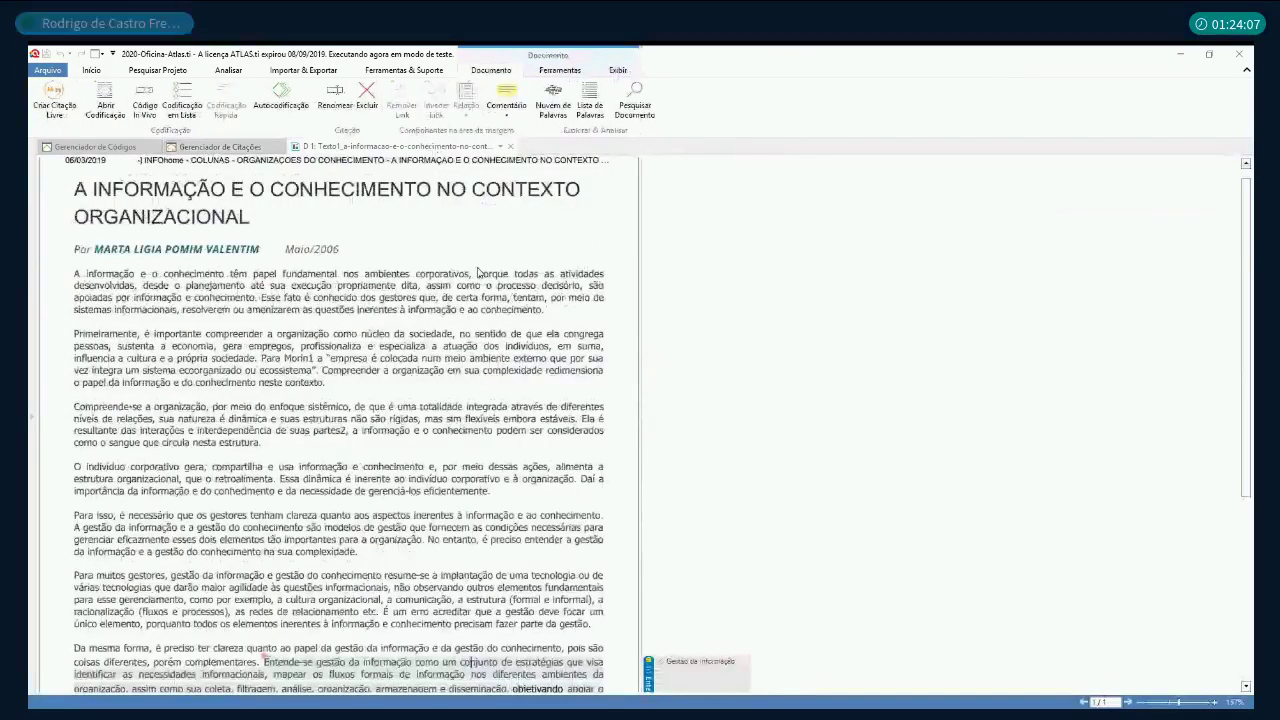
scroll(241, 303, down, 3)
scroll(241, 303, down, 2)
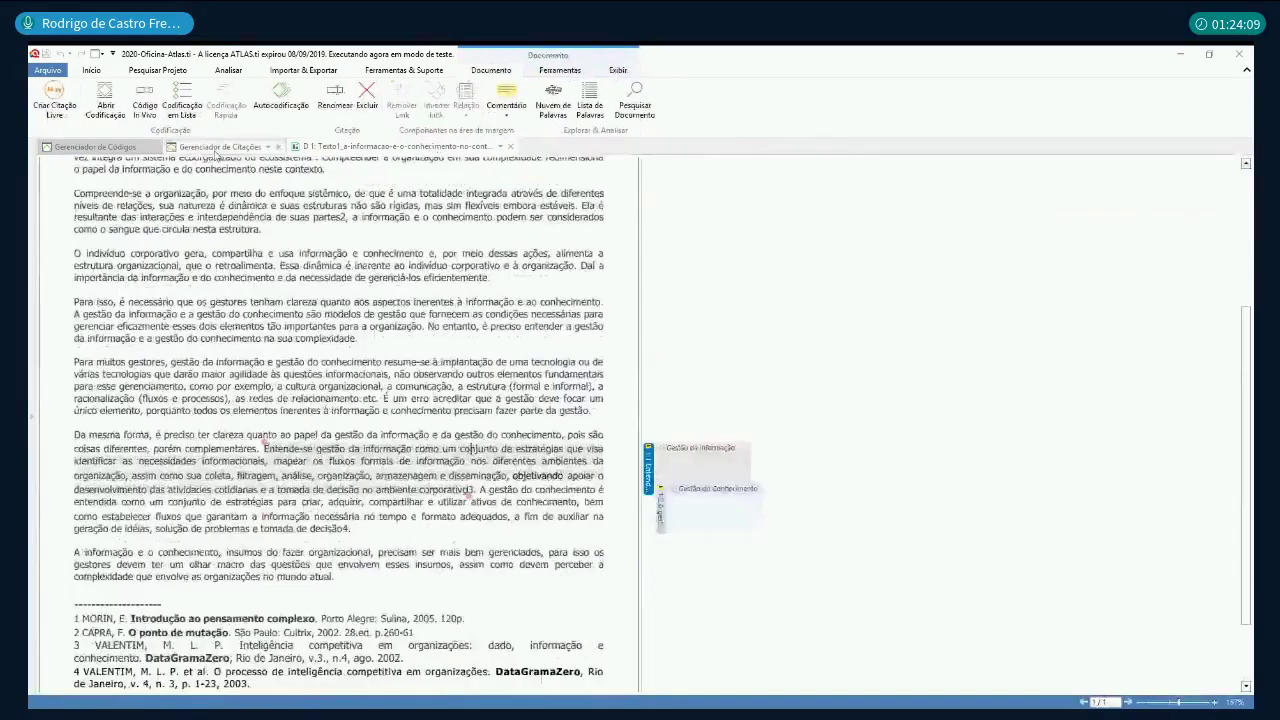
key(ctrl+Tab)
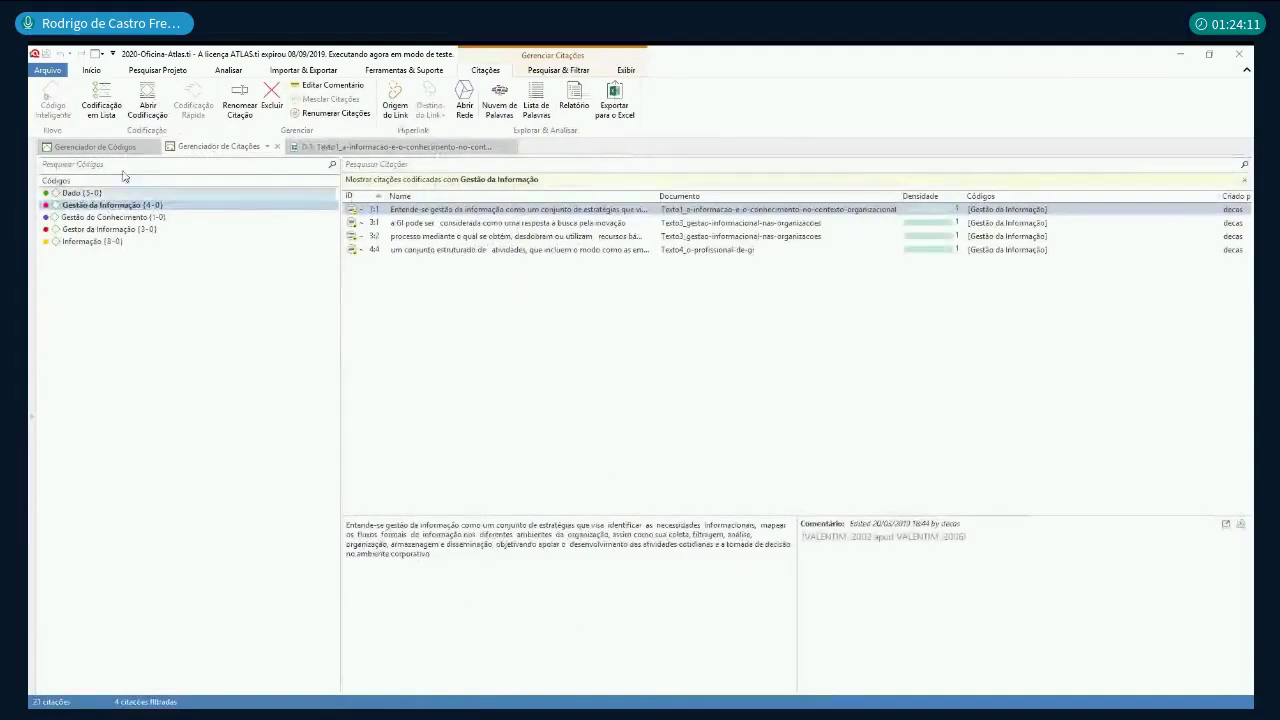
Step: Show the project explorer, open the Dado network from the Redes branch, and fit the diagram to the window
click(31, 175)
click(59, 280)
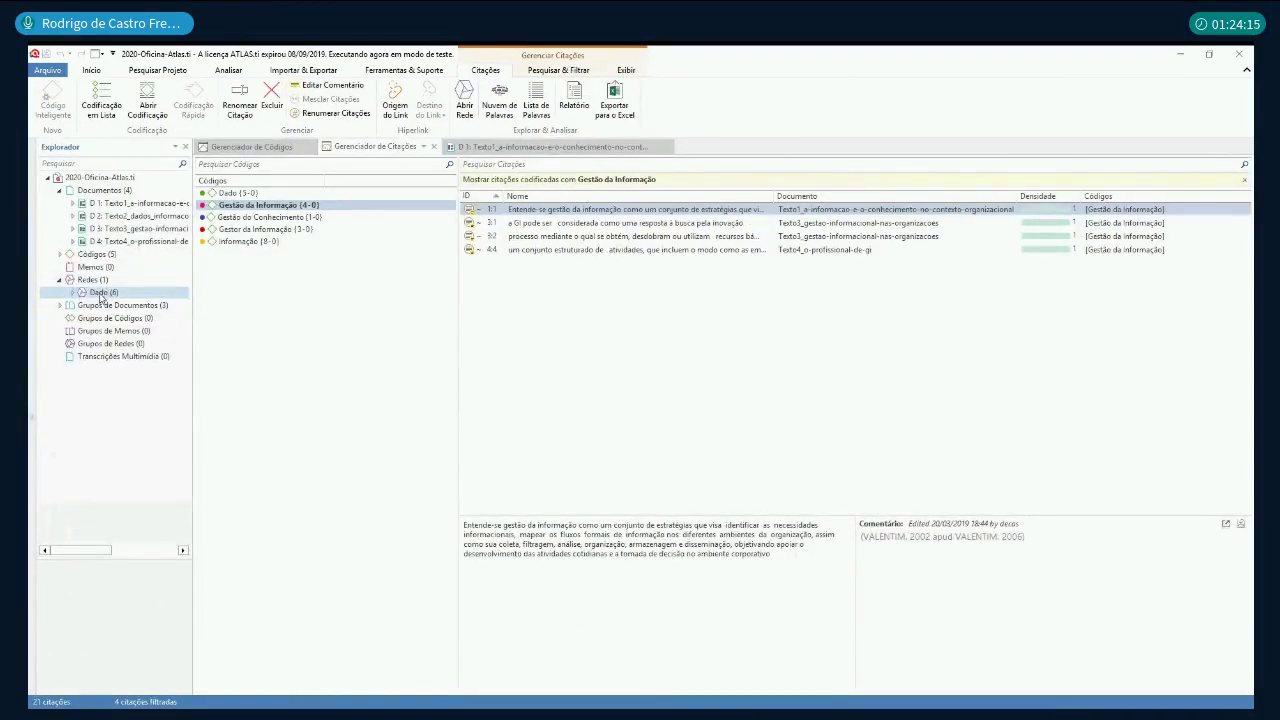
click(110, 298)
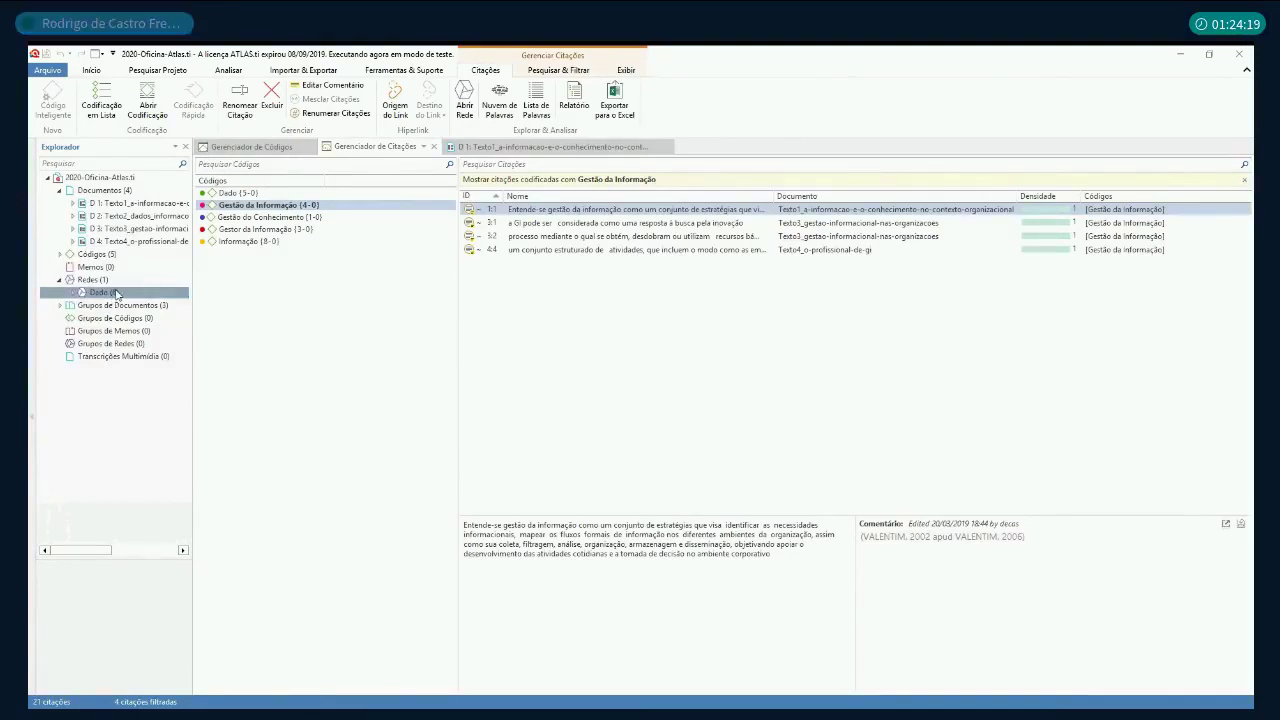
double_click(116, 291)
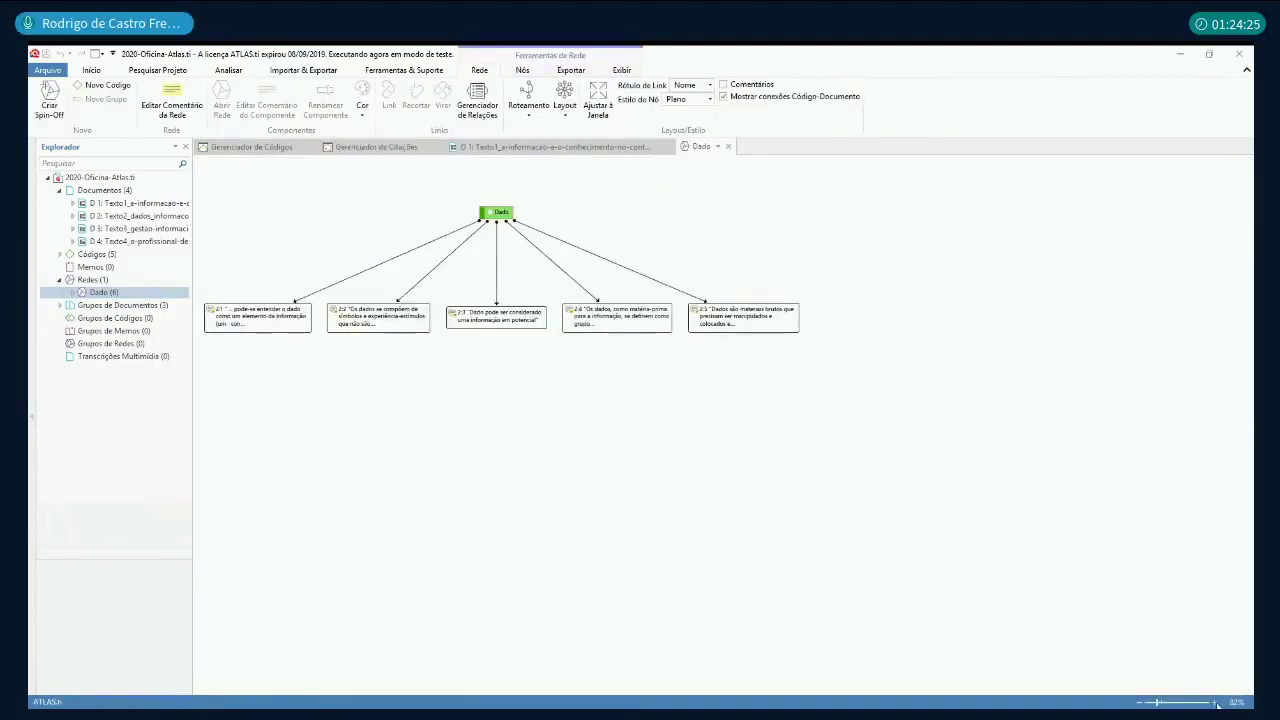
click(1217, 703)
click(1217, 703)
scroll(320, 371, up, 5)
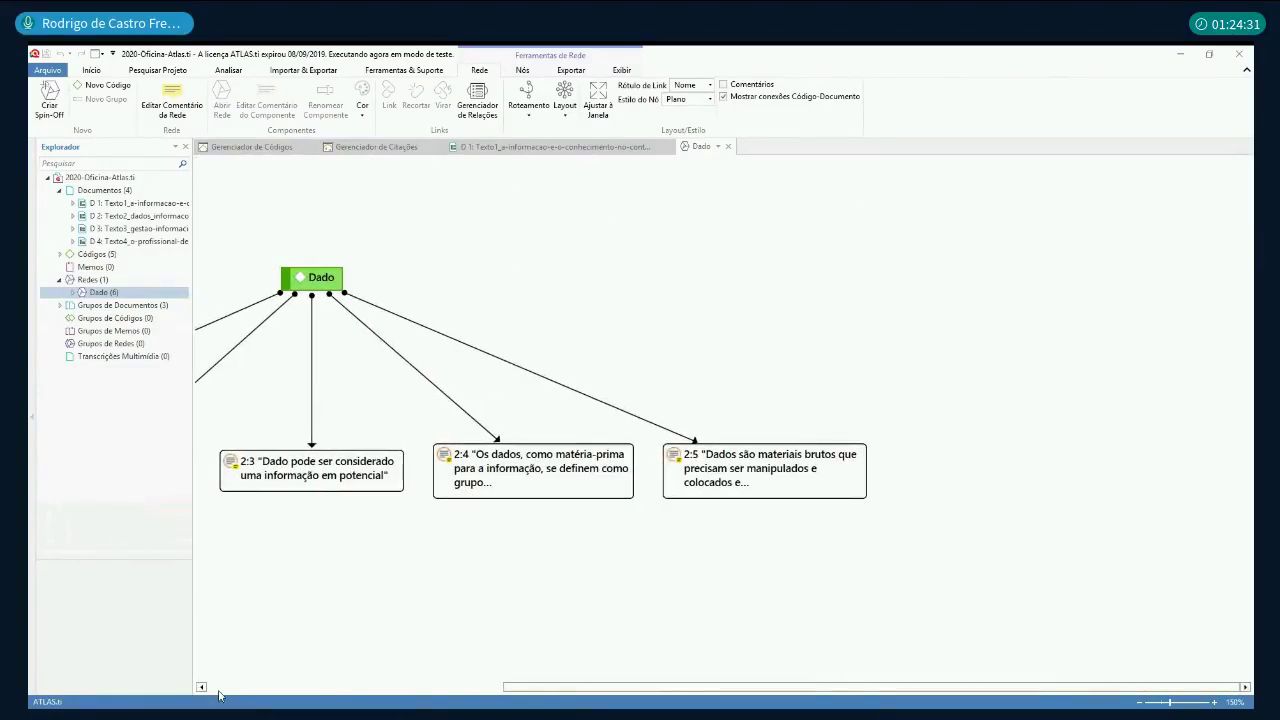
click(201, 688)
click(598, 100)
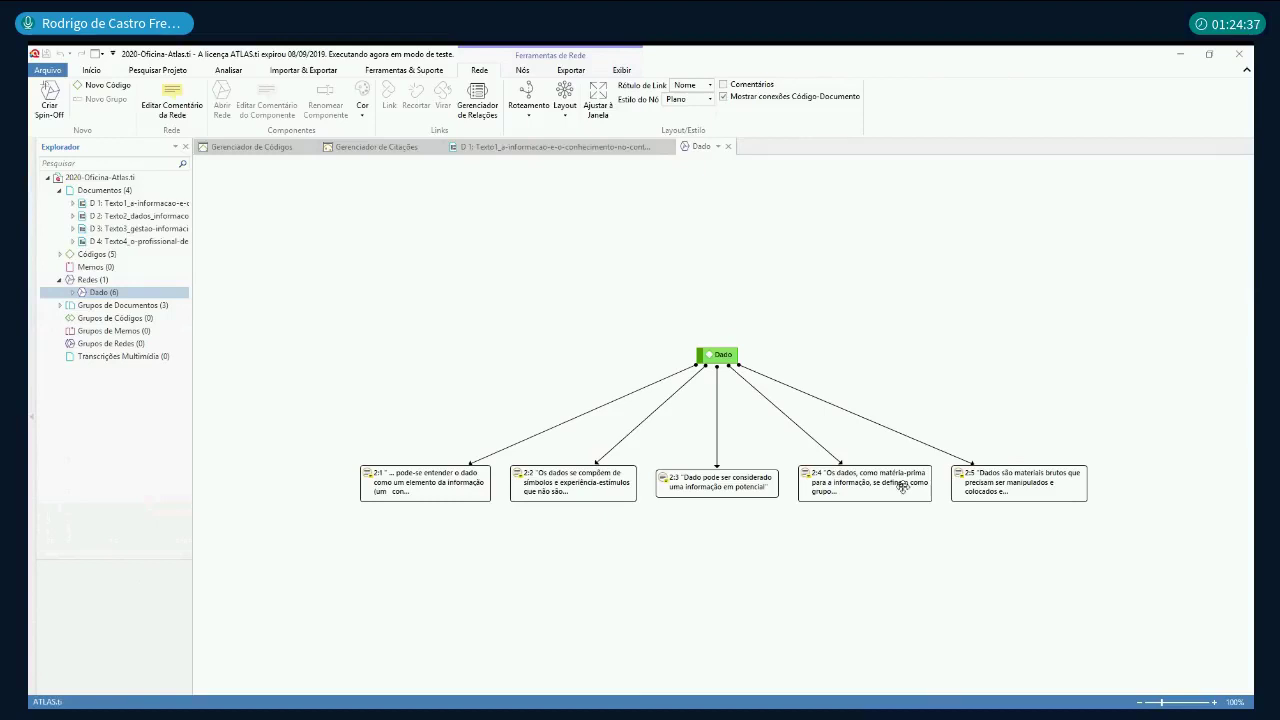
Step: Show the full-text preview and the comments on the quotation nodes of the Dado network
click(621, 72)
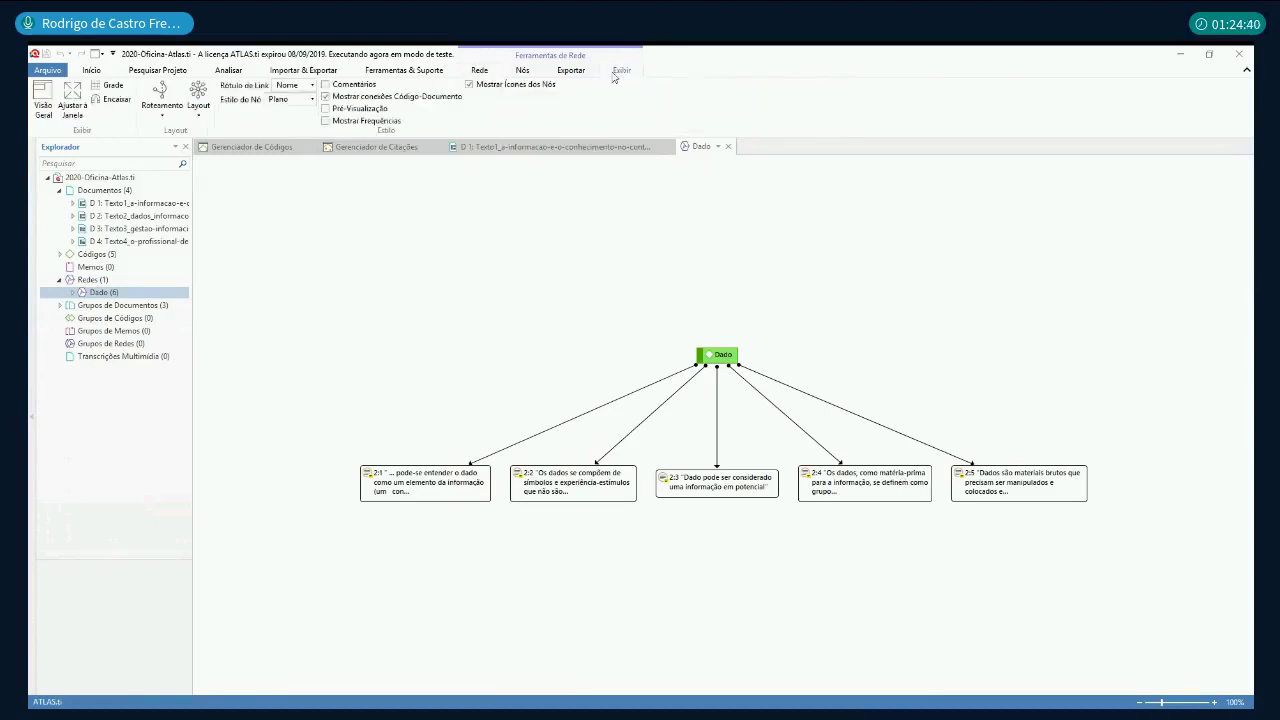
click(327, 109)
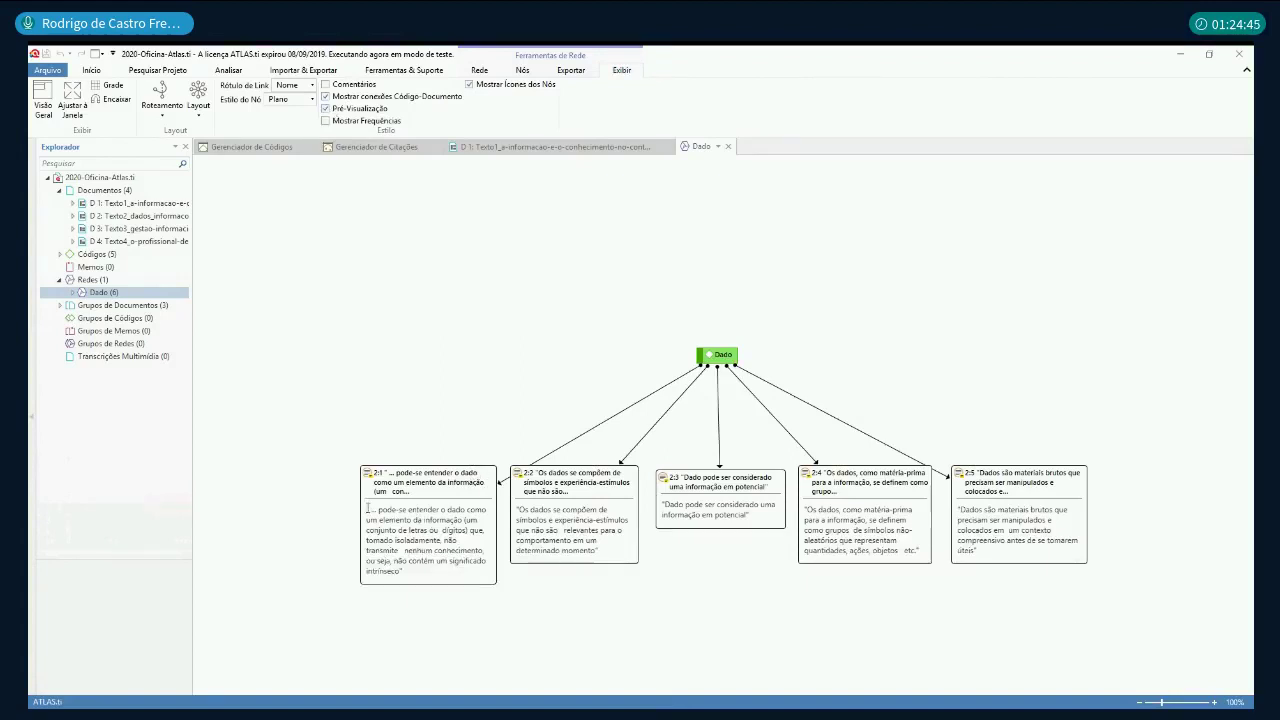
drag(367, 510, 402, 580)
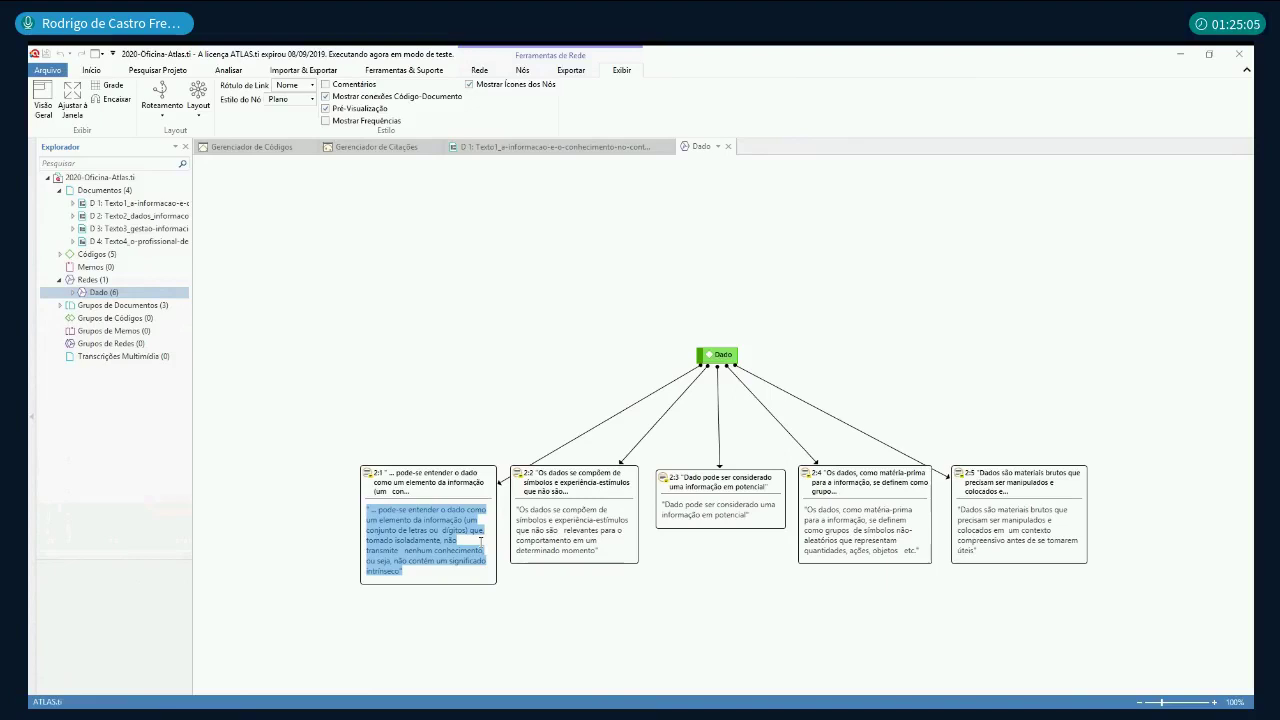
click(325, 84)
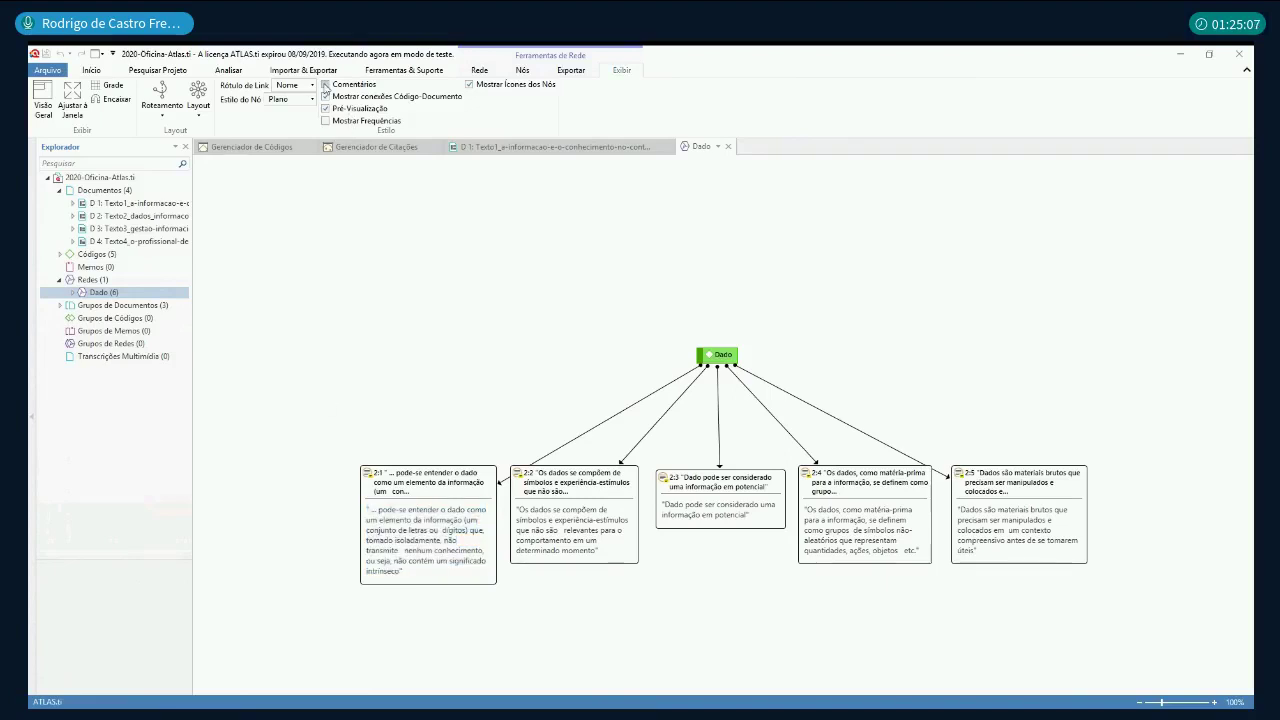
click(325, 84)
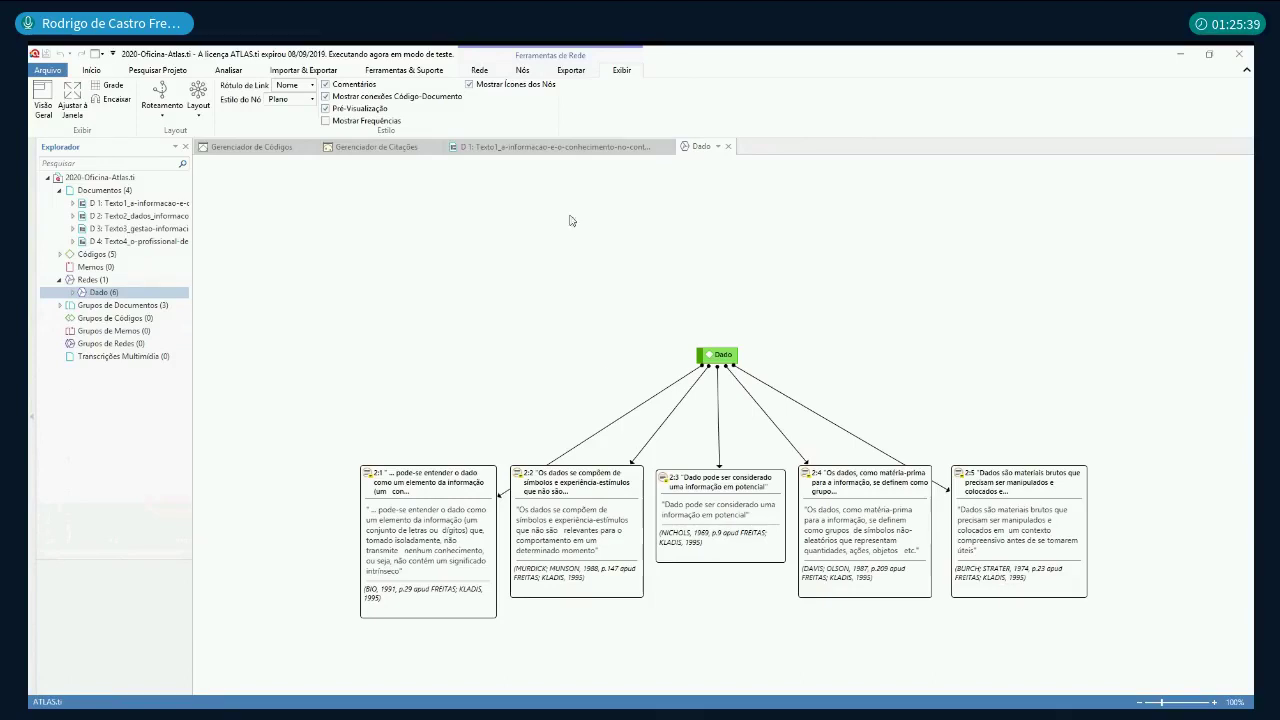
scroll(612, 334, down, 3)
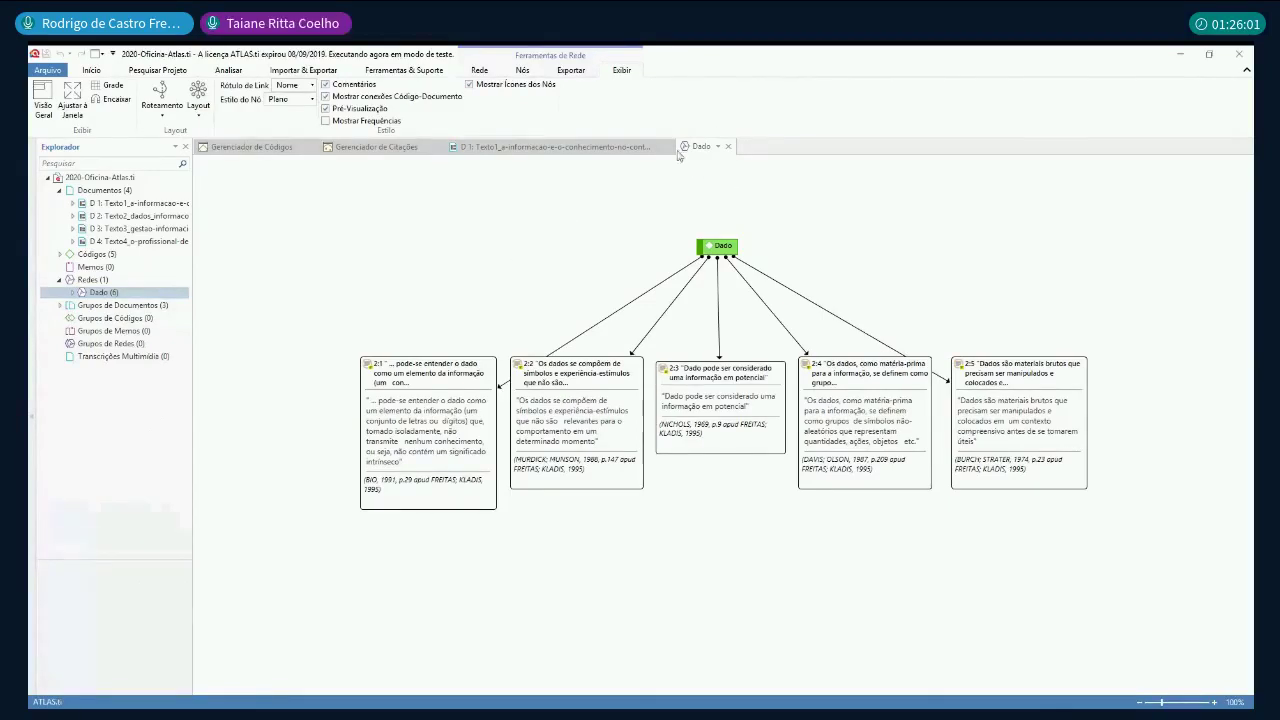
Step: Open a network for the code Informação from the code manager and reposition its node near the upper middle of the canvas
click(281, 150)
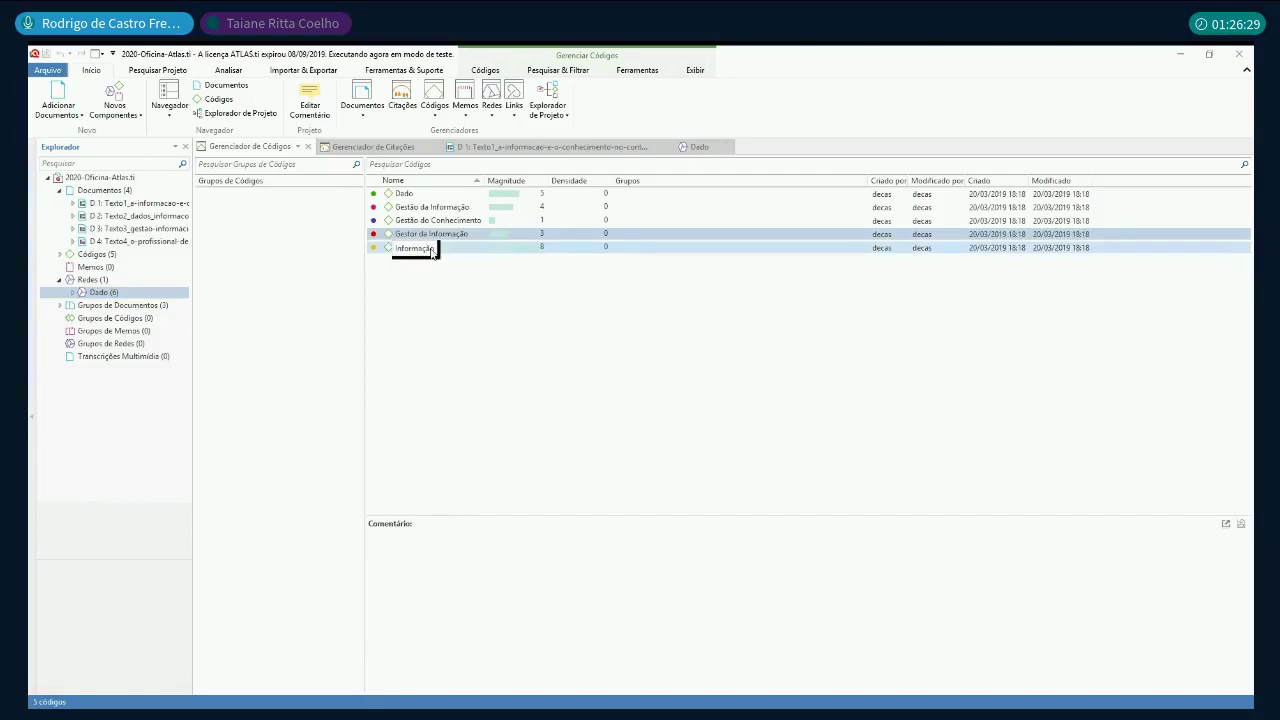
click(432, 250)
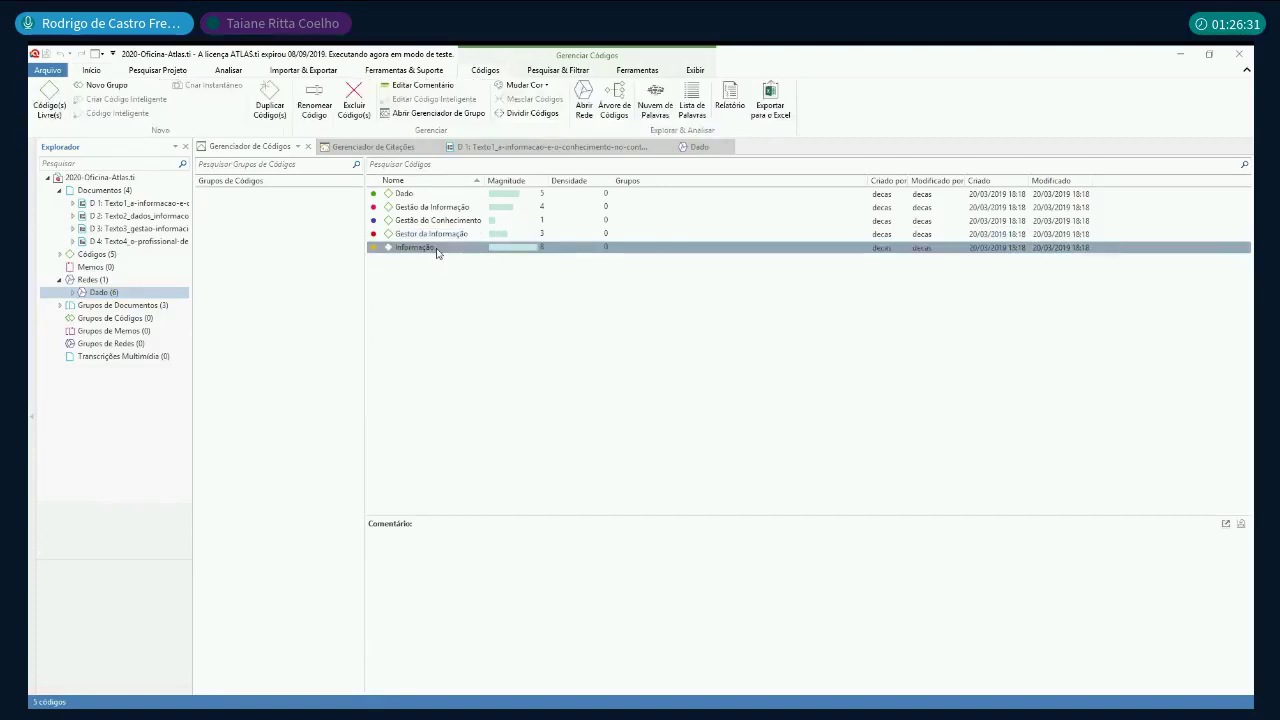
right_click(437, 253)
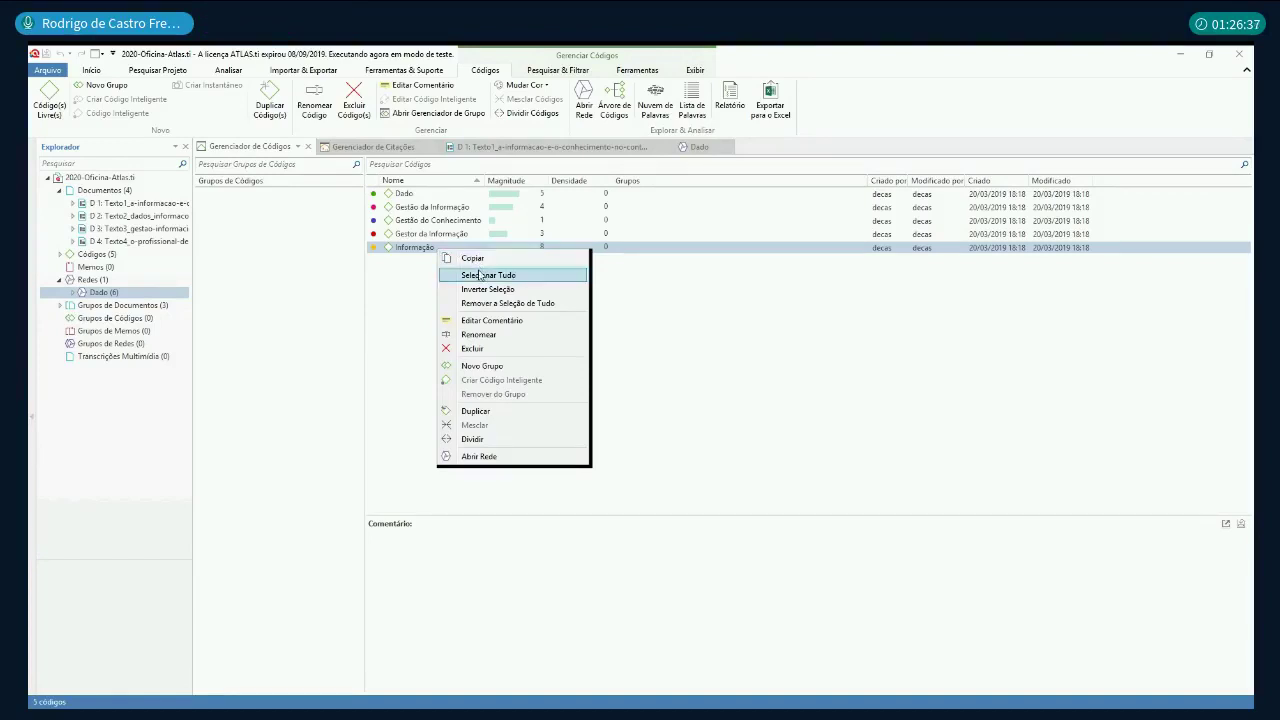
click(514, 457)
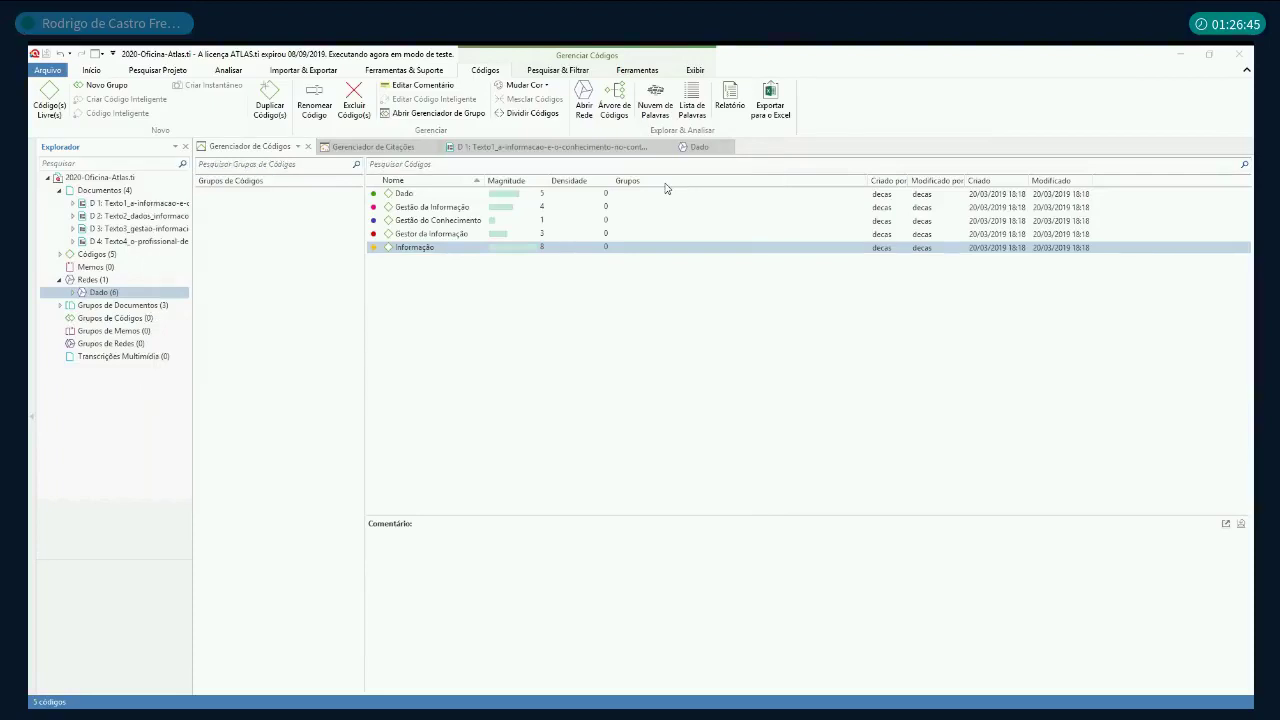
drag(505, 267, 637, 258)
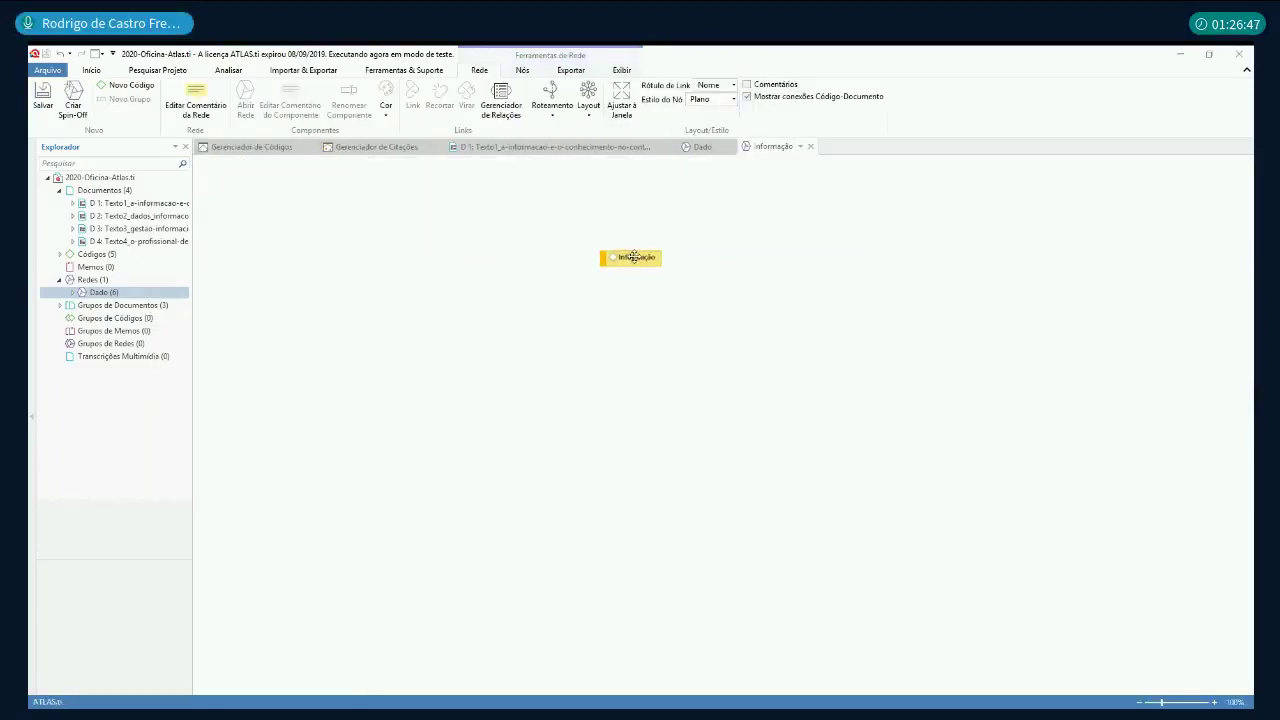
Step: Add the quotations linked to the Informação node to its network as neighbours
right_click(637, 259)
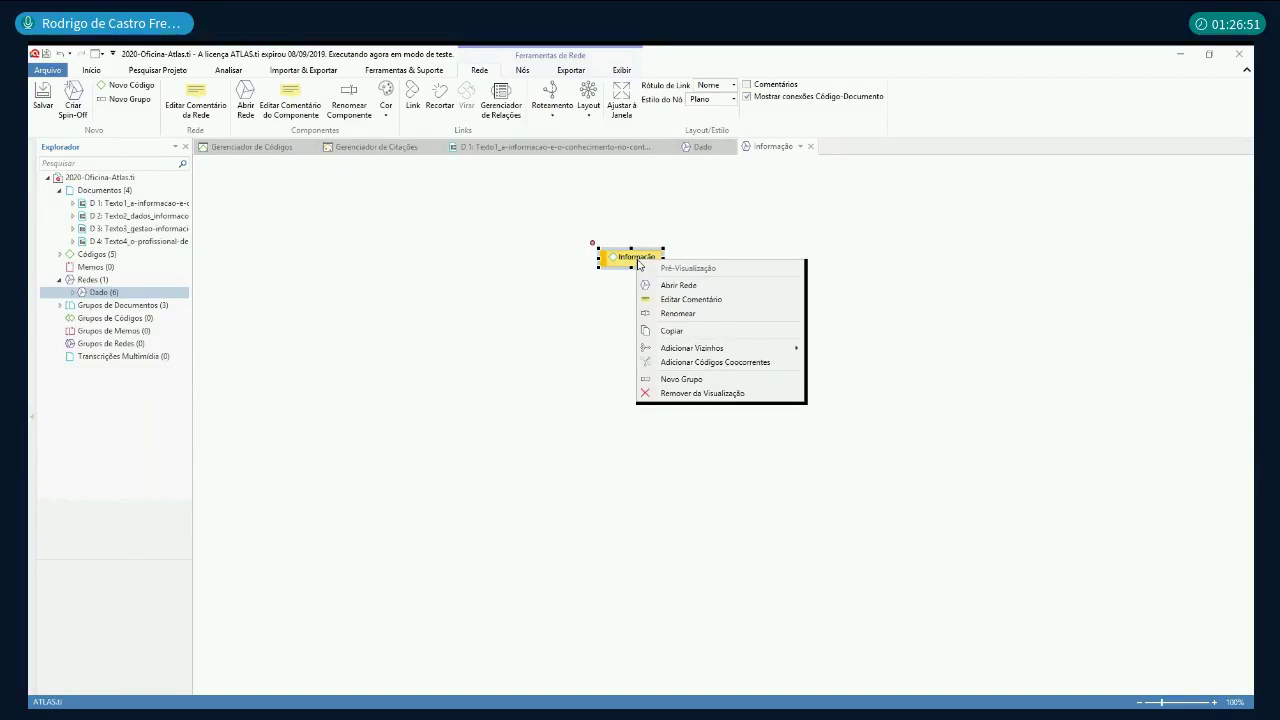
mouse_move(774, 352)
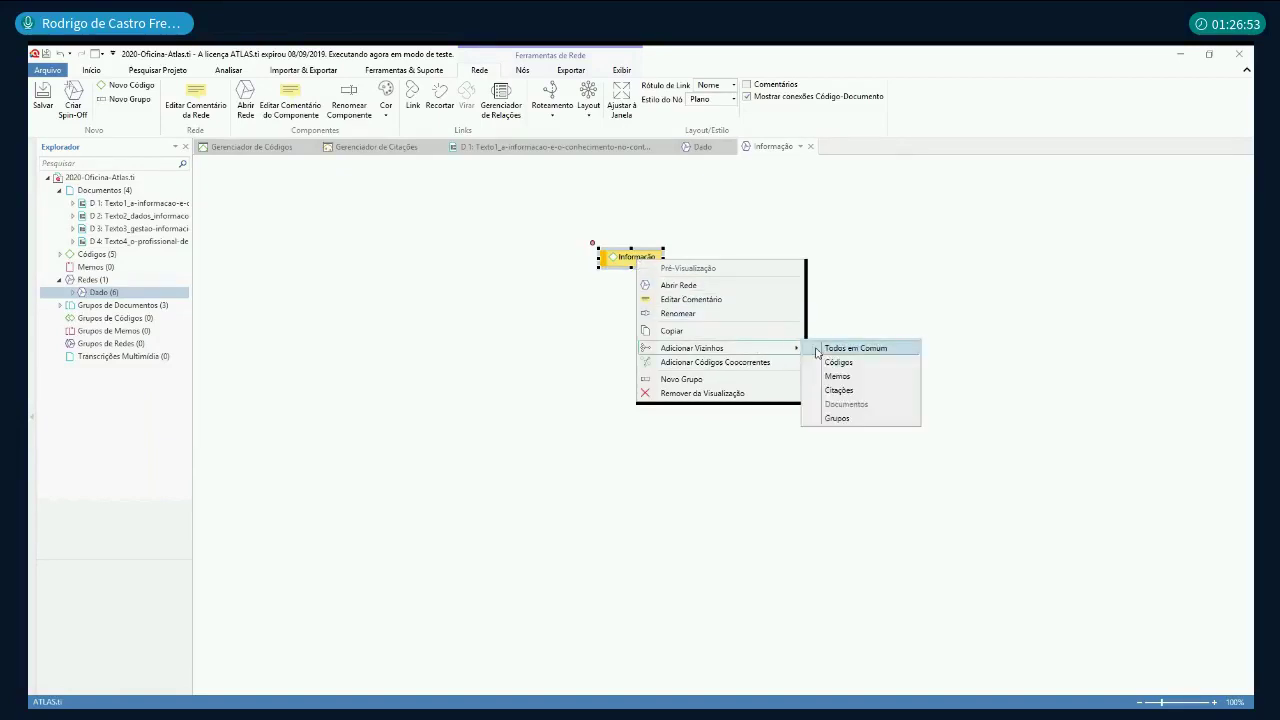
click(853, 393)
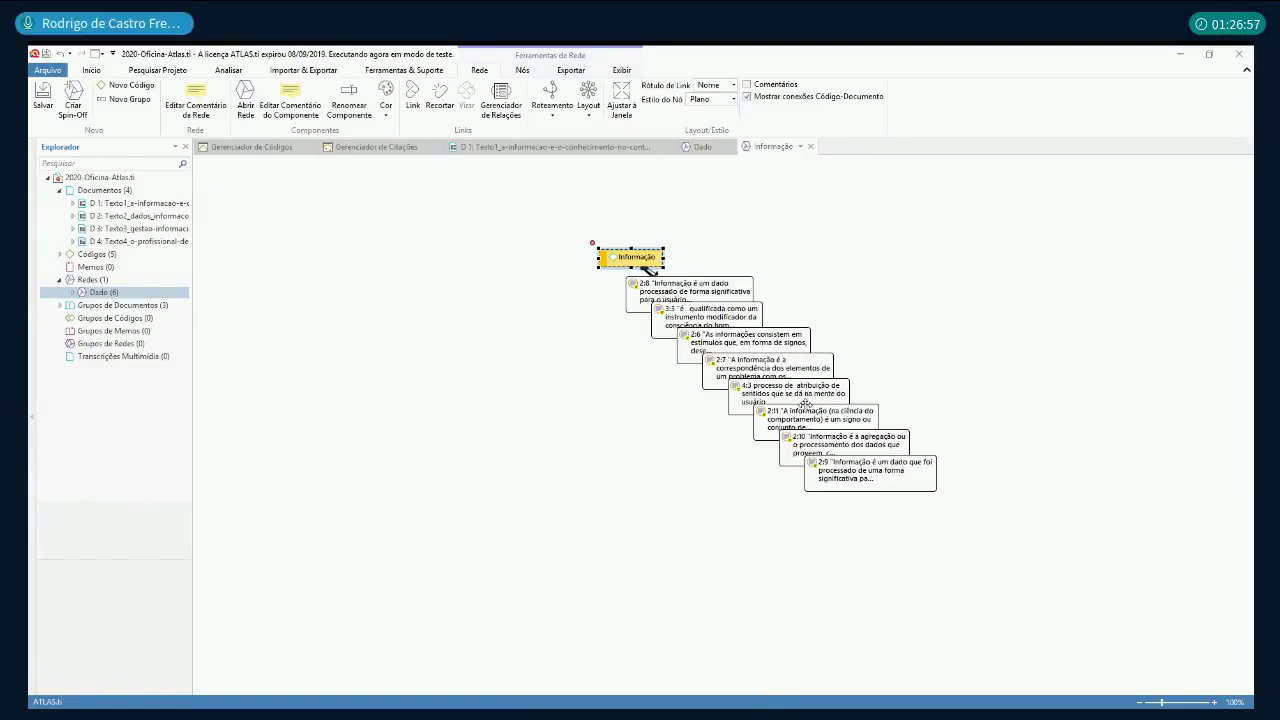
Step: Try the Árvore Ortogonal layout on the Informação network and then arrange its nodes with the Radial layout
click(589, 112)
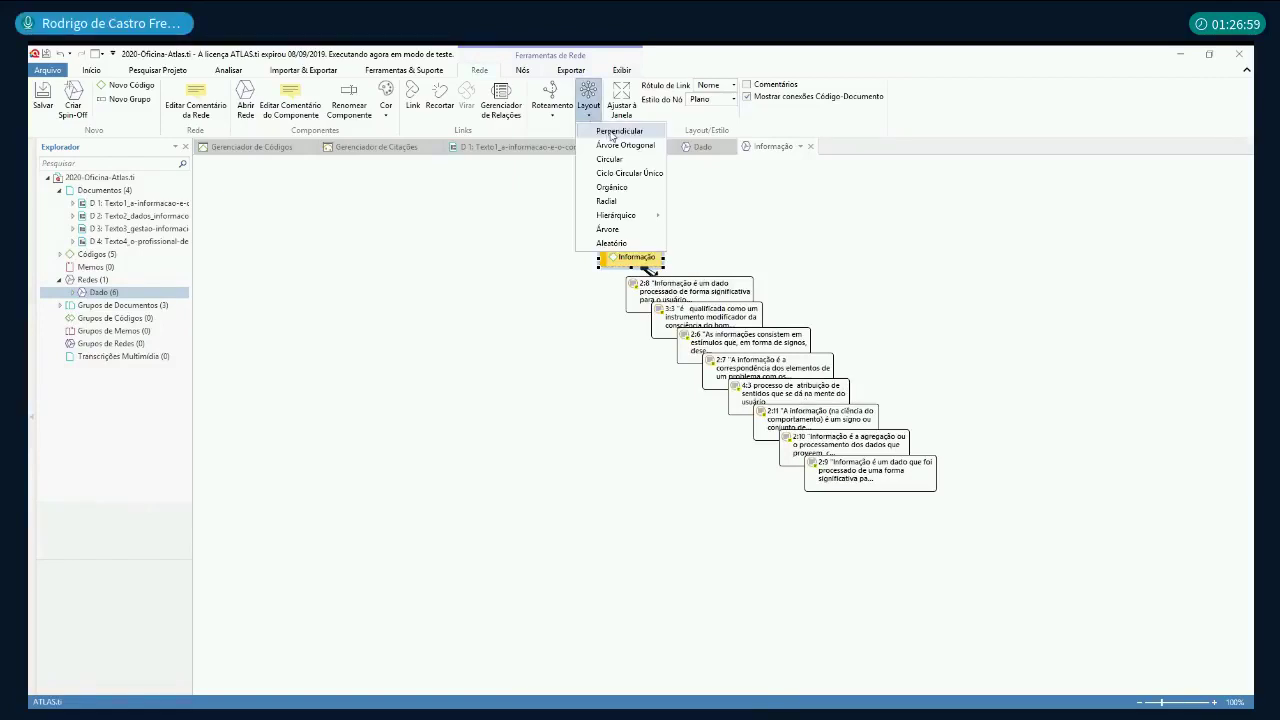
click(620, 147)
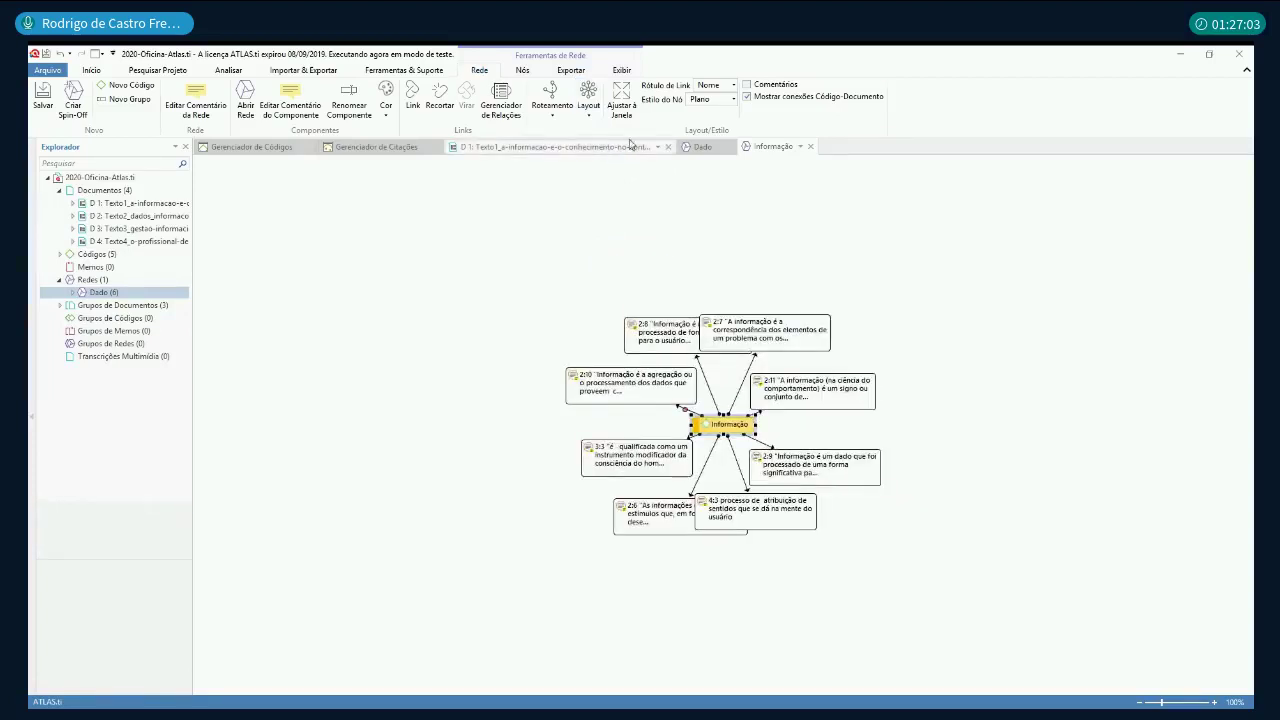
click(589, 108)
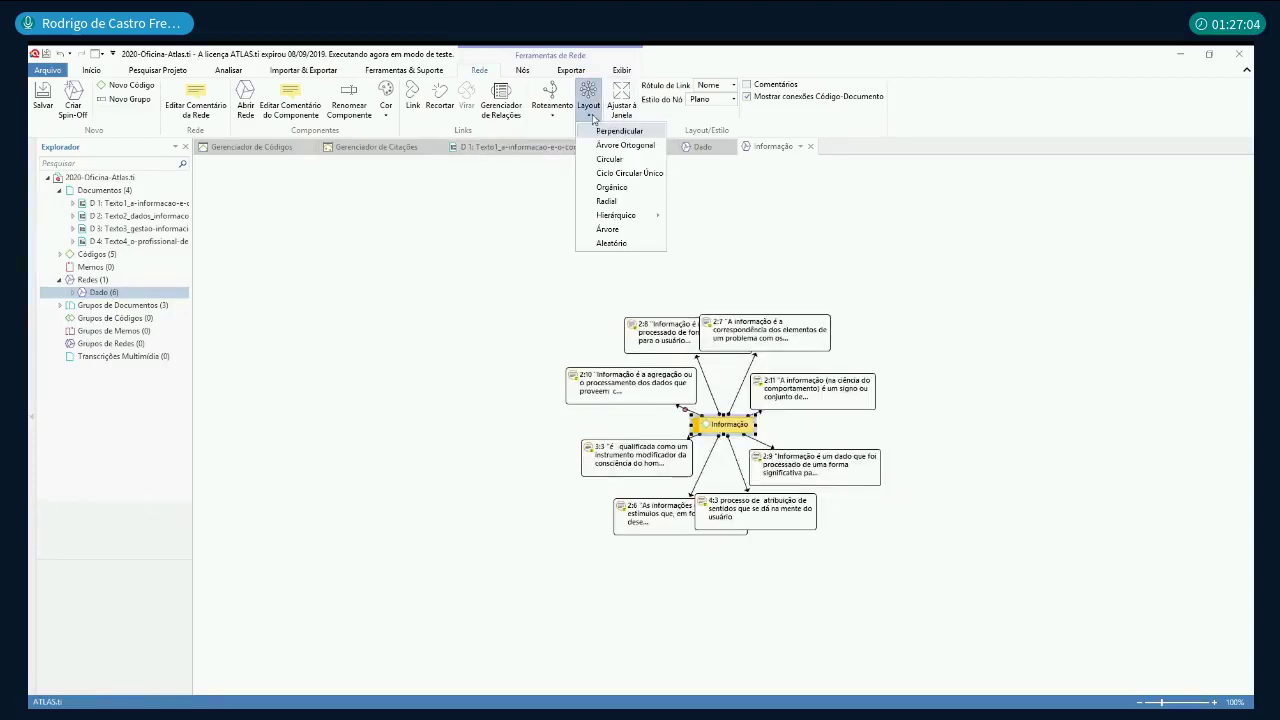
click(623, 202)
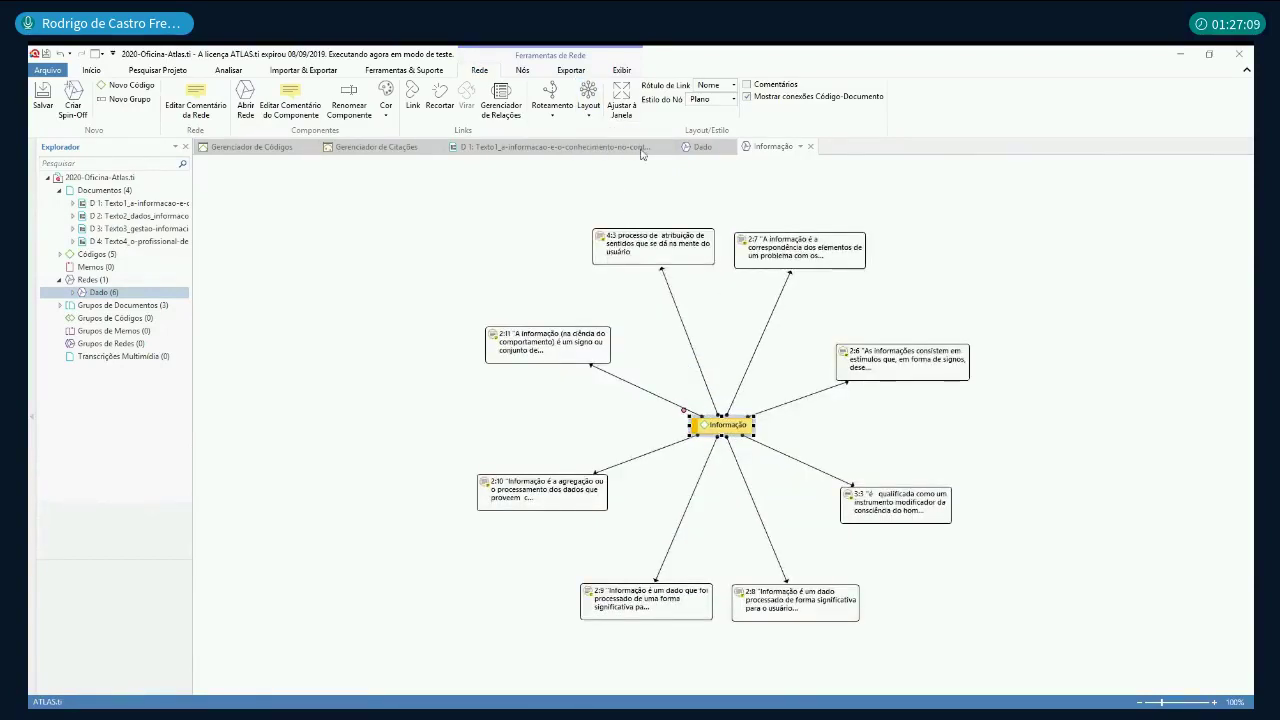
Step: Show the full-text preview and the comments on the quotation nodes of the Informação network
click(621, 70)
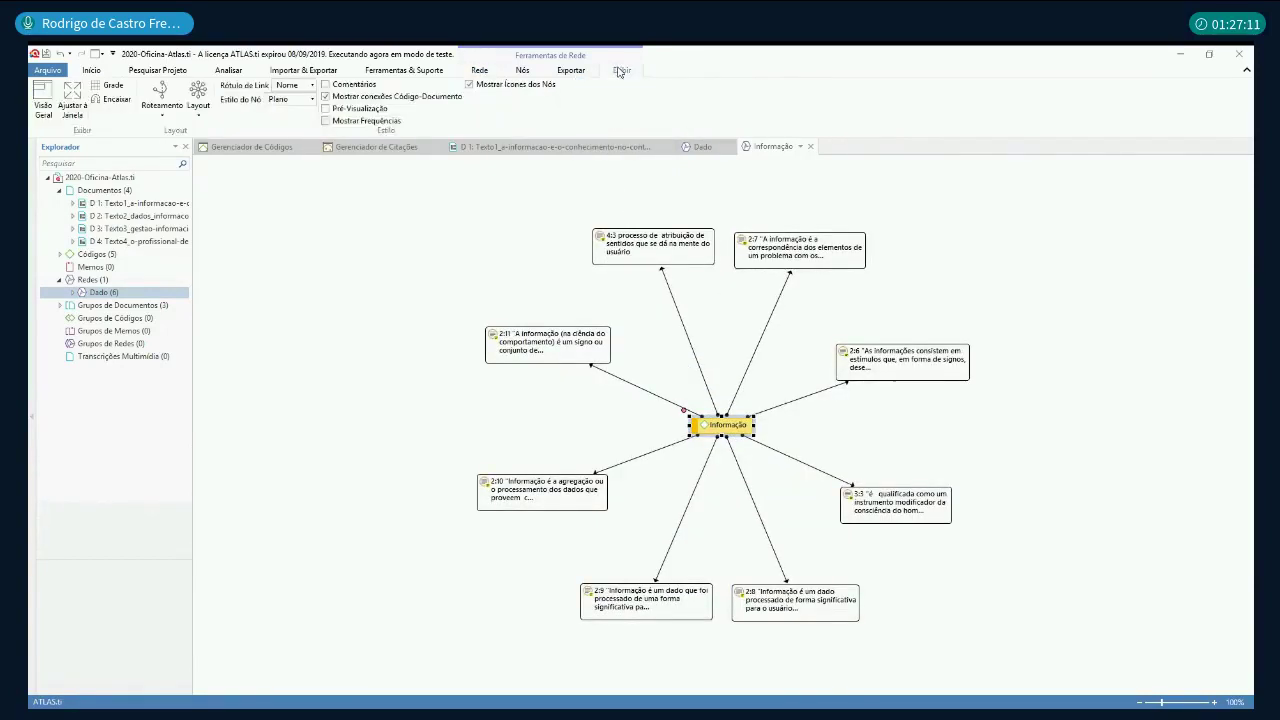
click(333, 110)
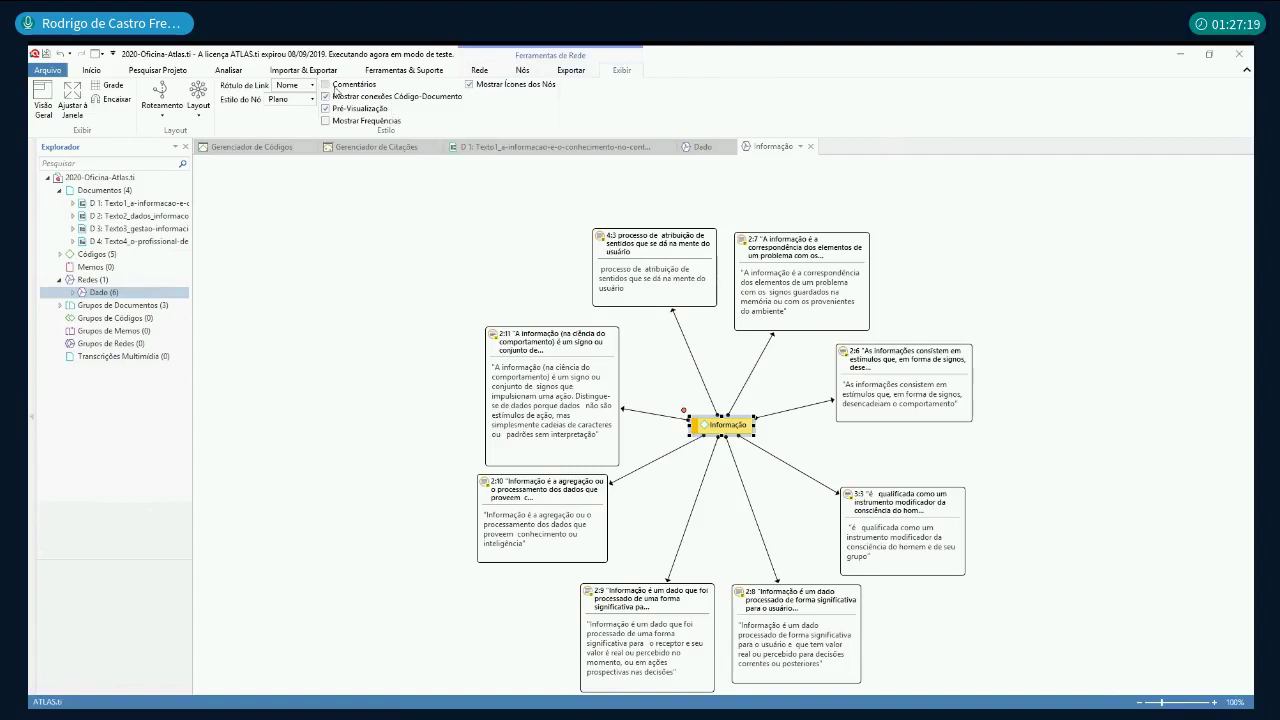
click(325, 85)
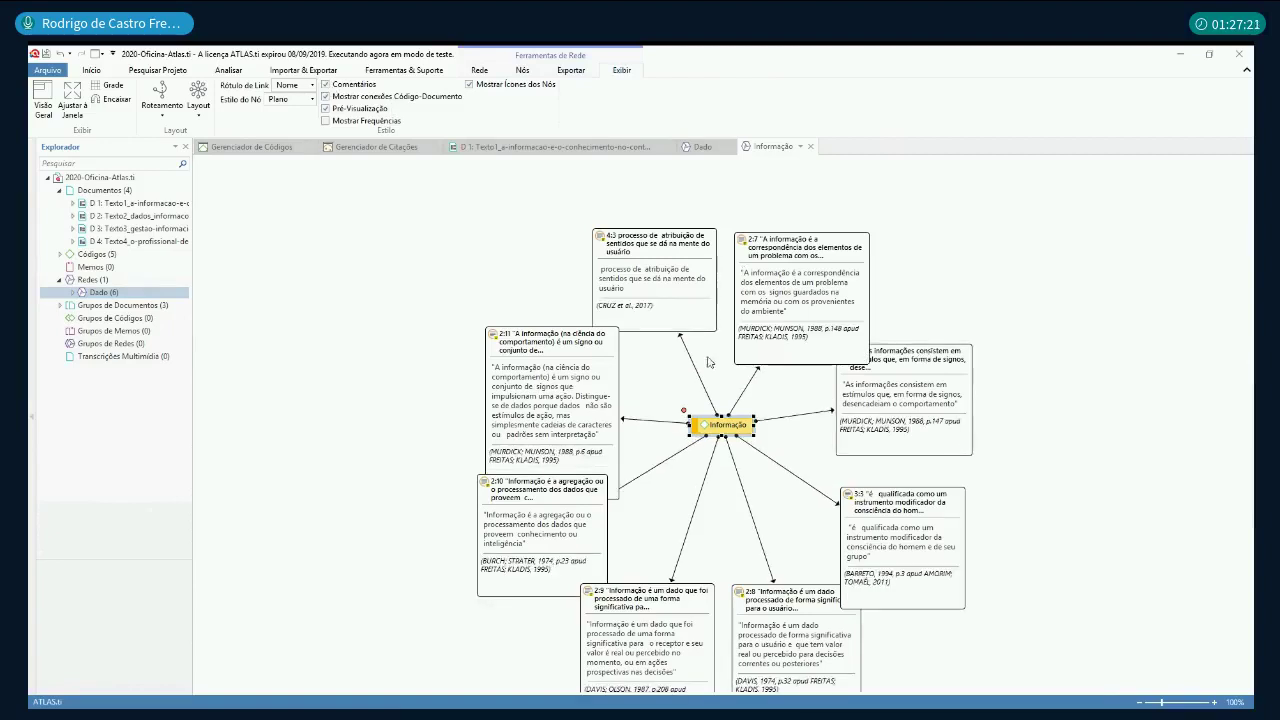
Step: Spread the quotation nodes outward around the Informação node so that their boxes no longer overlap
drag(542, 343, 423, 270)
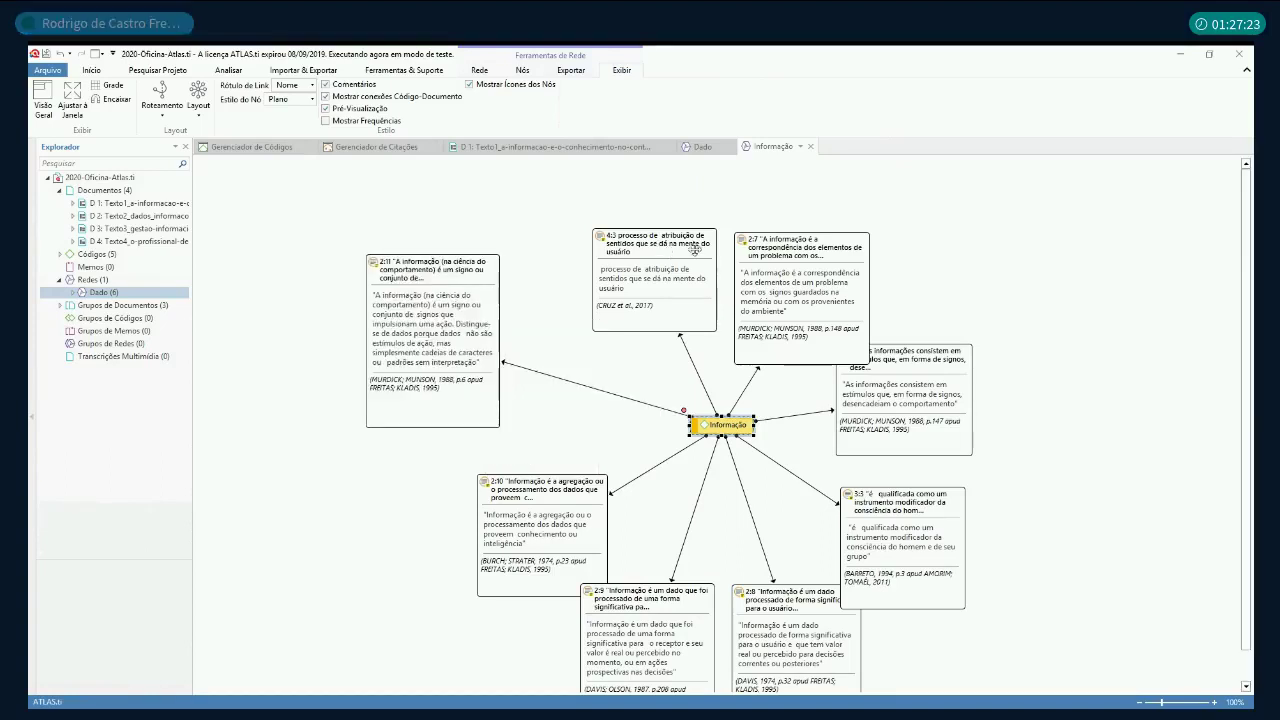
drag(695, 248, 614, 207)
drag(812, 244, 781, 192)
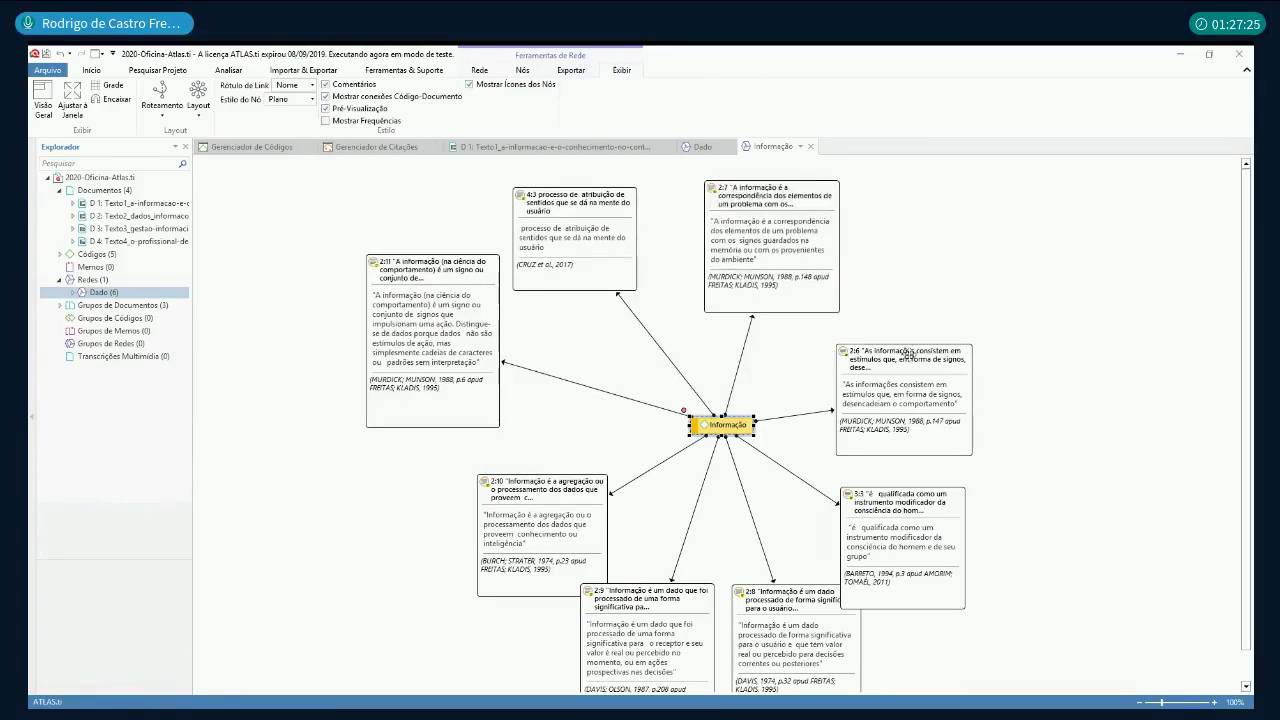
drag(908, 353, 1003, 295)
drag(932, 495, 1020, 458)
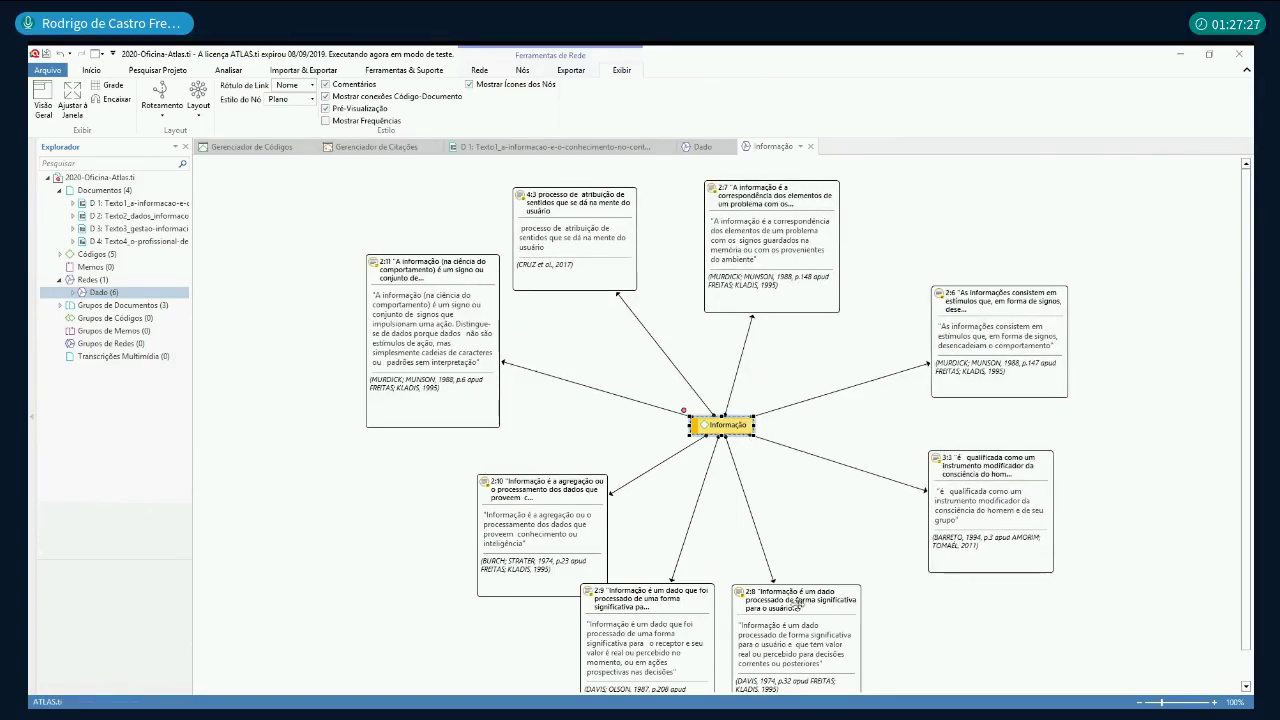
drag(800, 603, 864, 575)
drag(664, 606, 712, 575)
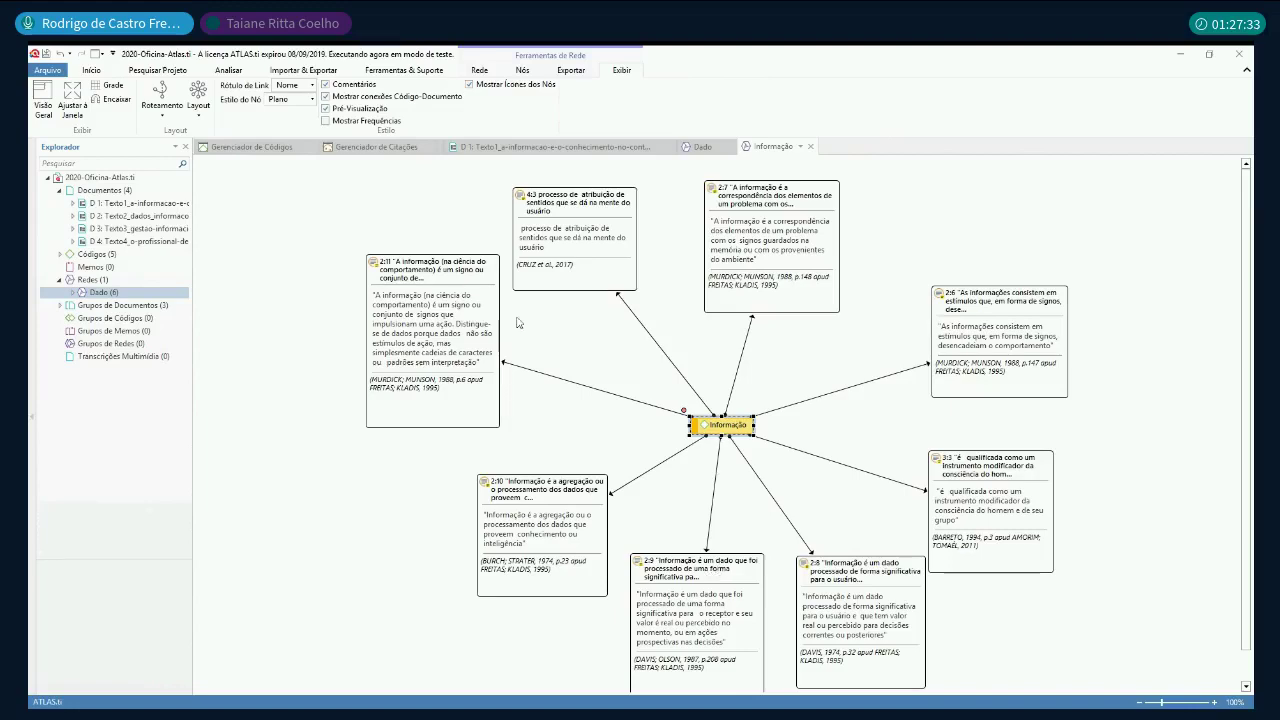
Step: Go back to the code manager, select the code Informação and locate the Relatório command
click(363, 150)
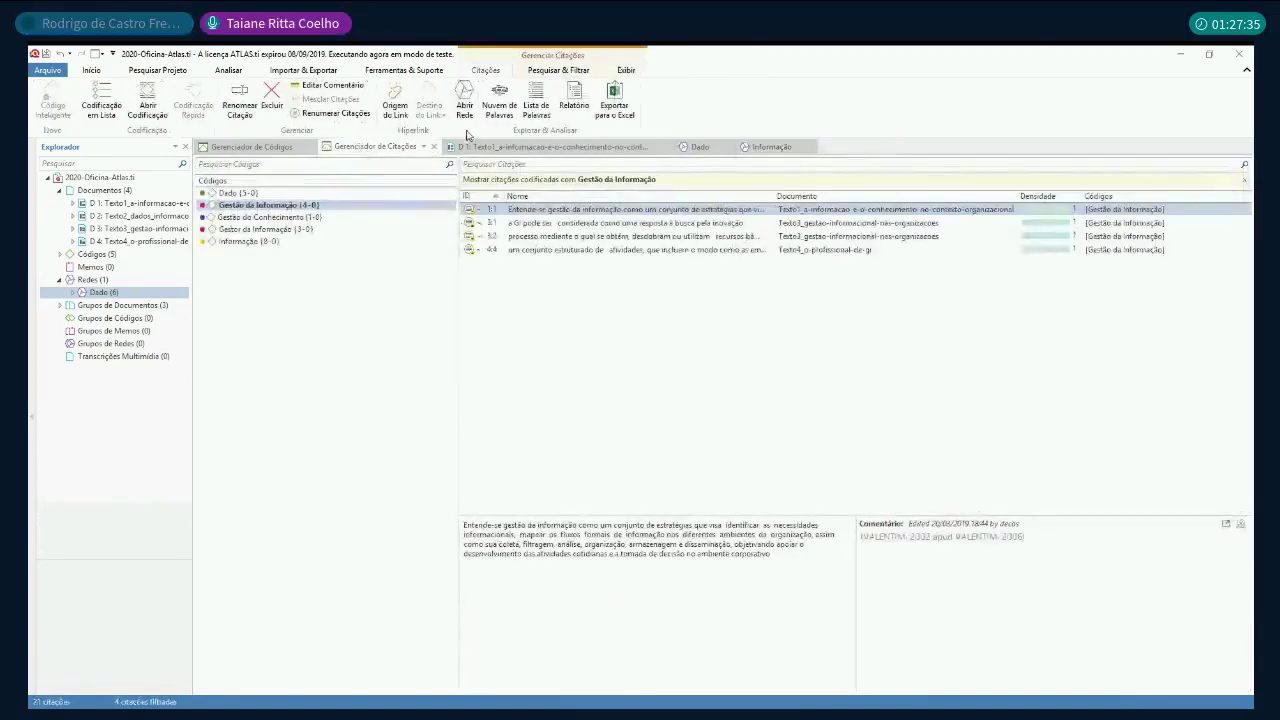
click(240, 148)
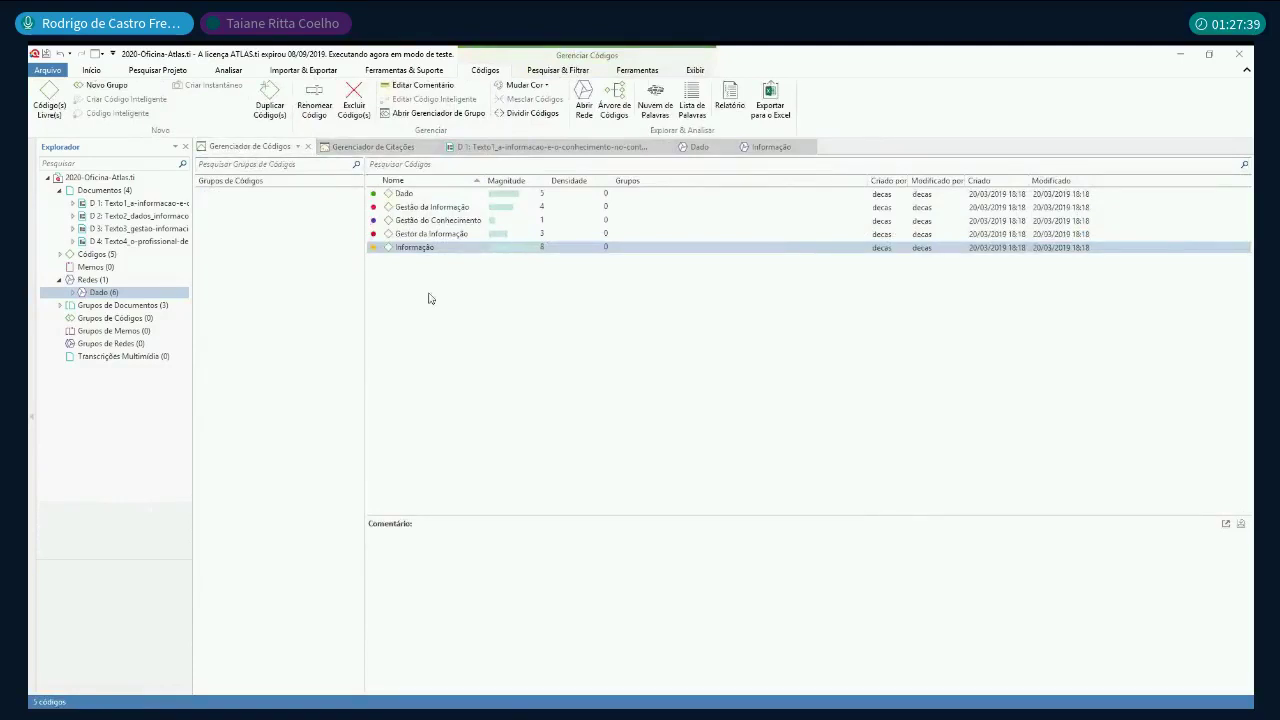
click(418, 250)
click(420, 250)
click(485, 70)
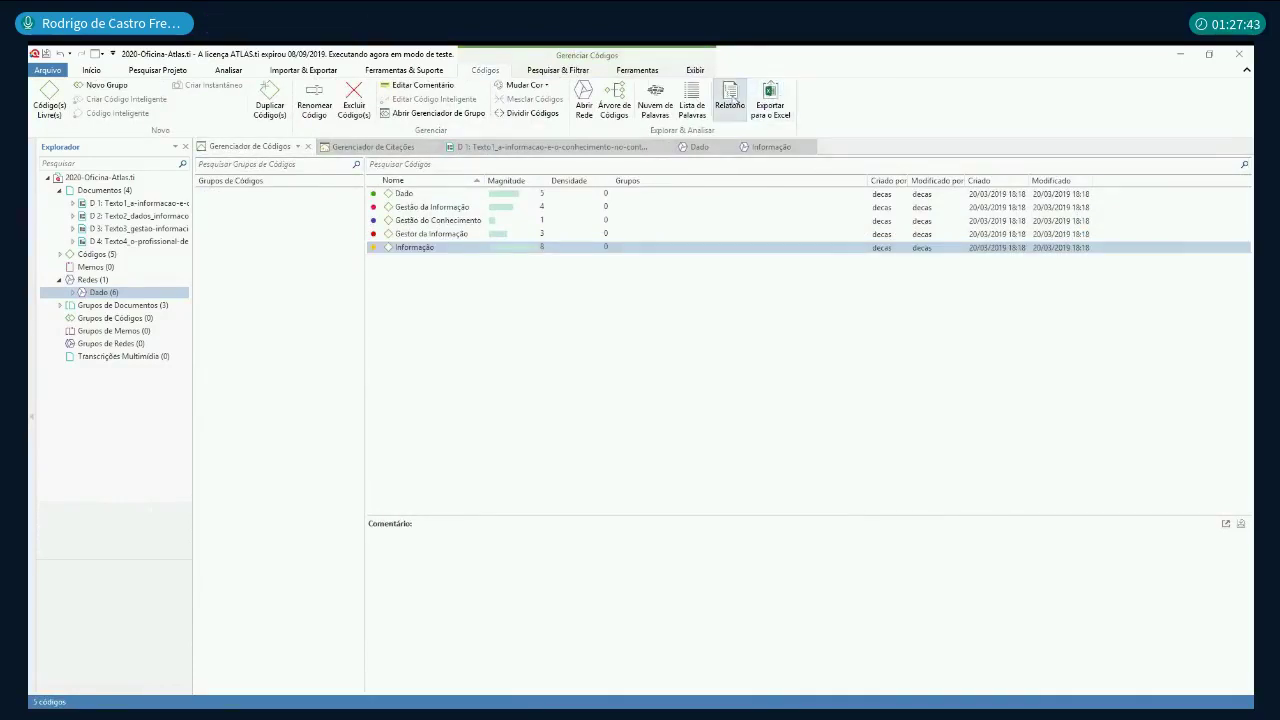
click(731, 100)
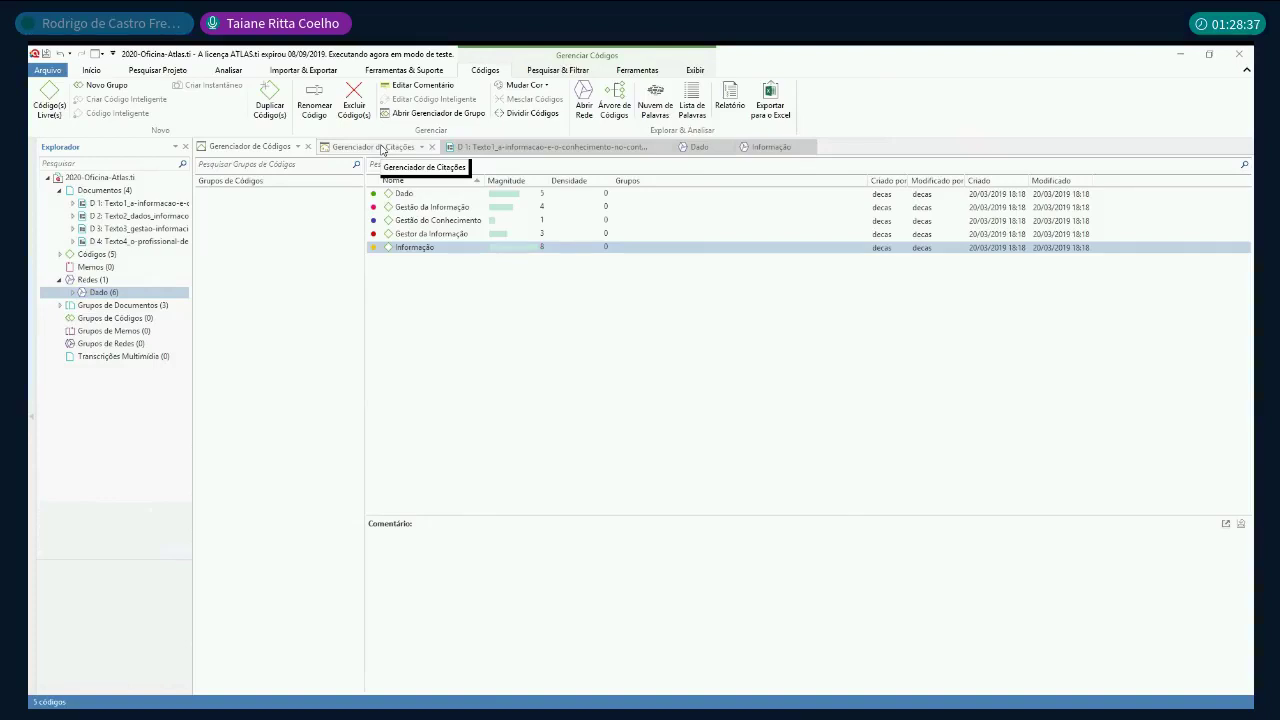
Step: Return to the quotation manager and close the Texto1 document
click(399, 148)
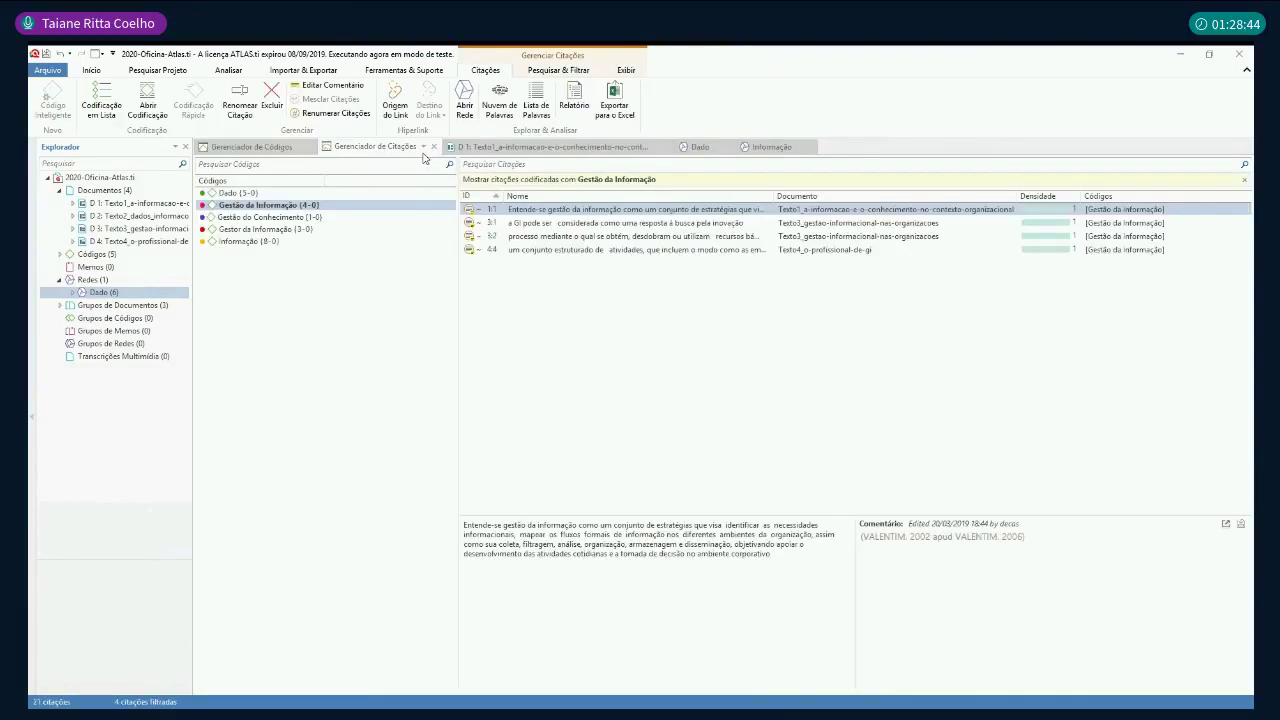
click(666, 147)
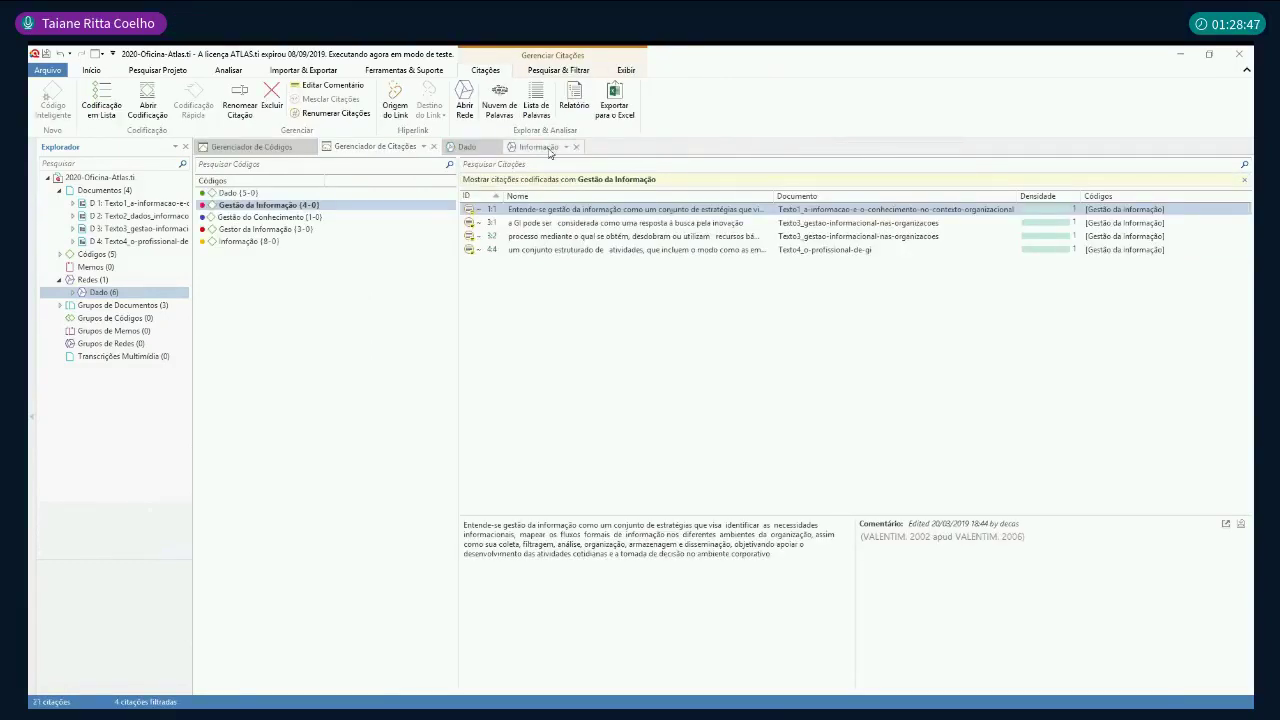
click(576, 147)
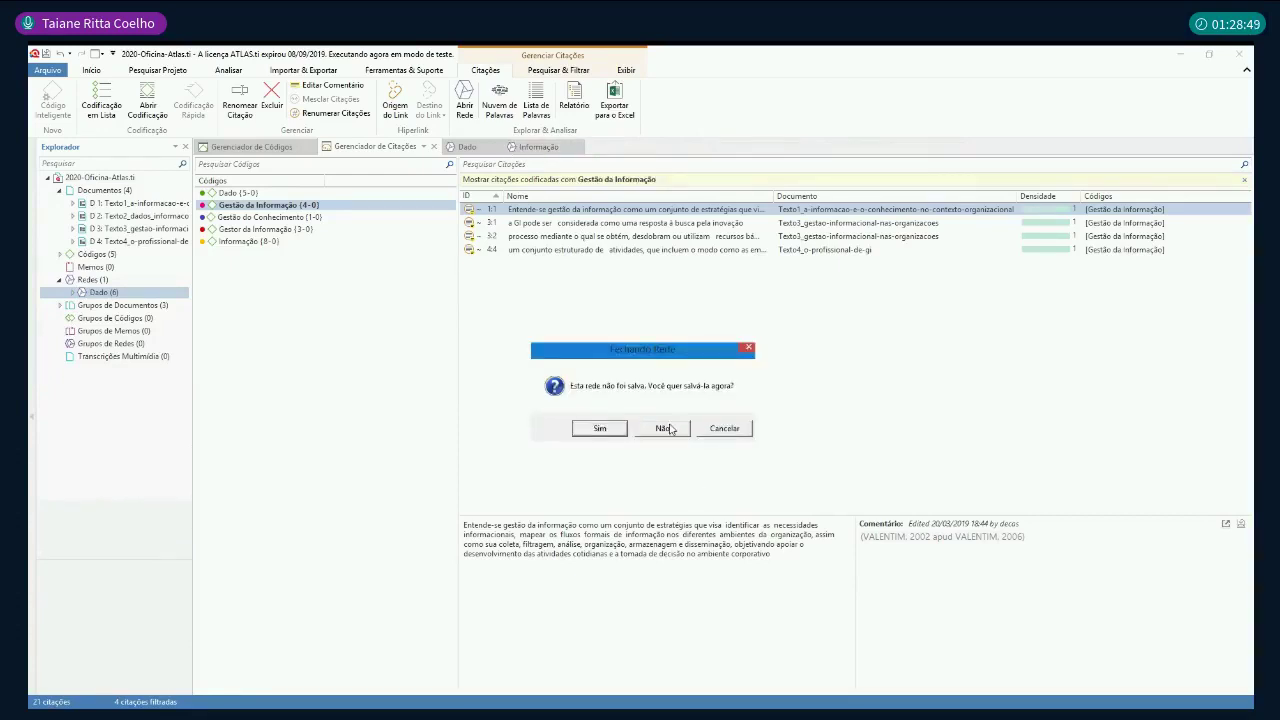
click(728, 432)
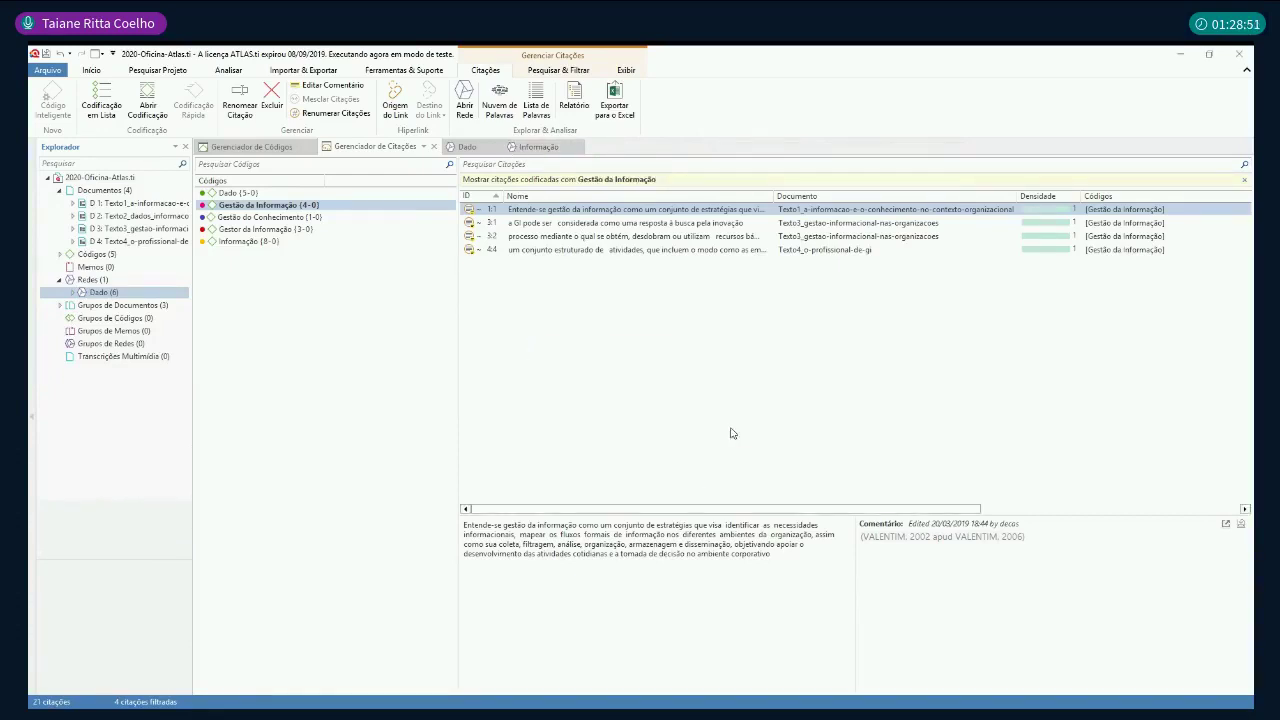
click(262, 148)
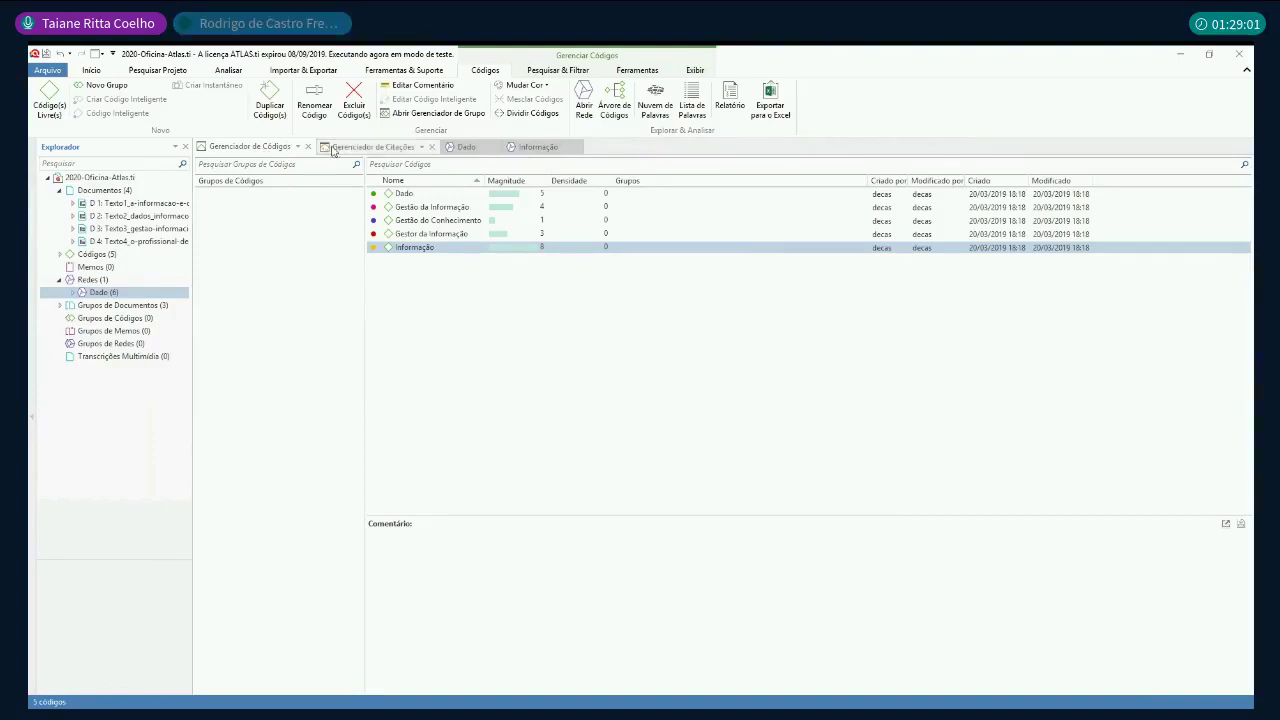
click(373, 150)
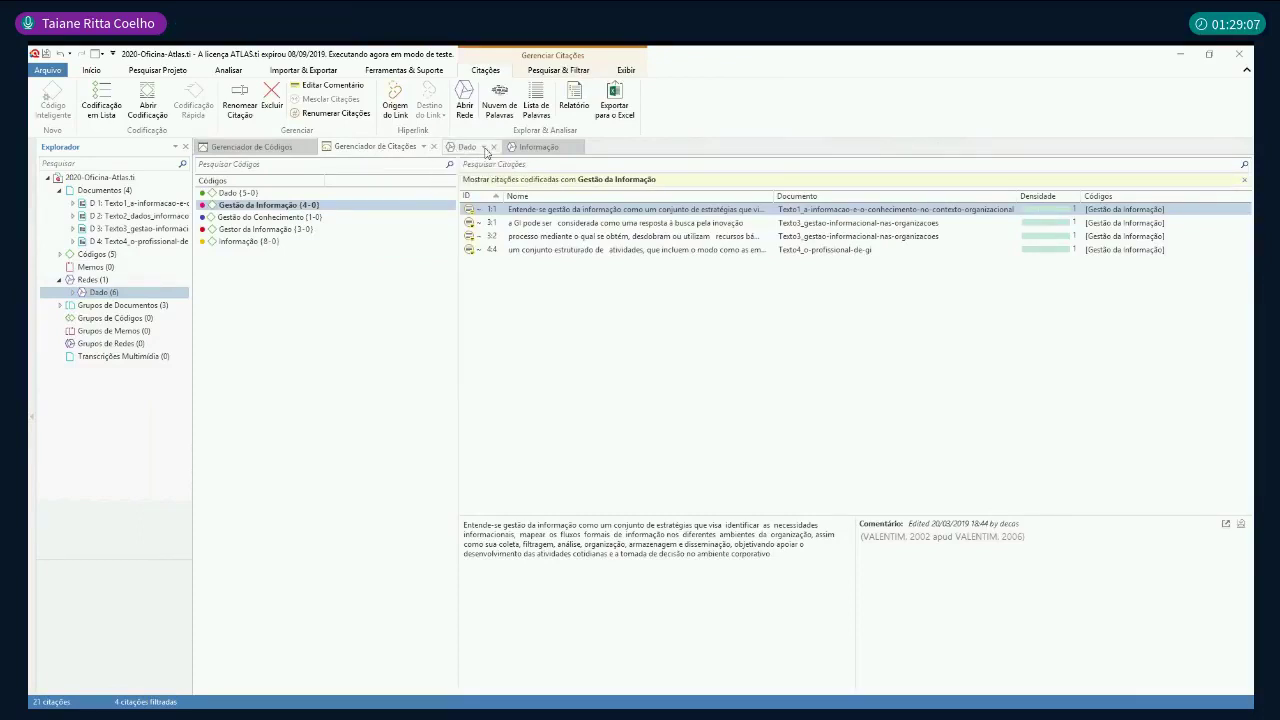
Step: Close the Informação network, saving it under the name Informação, and close the Dado network
click(578, 148)
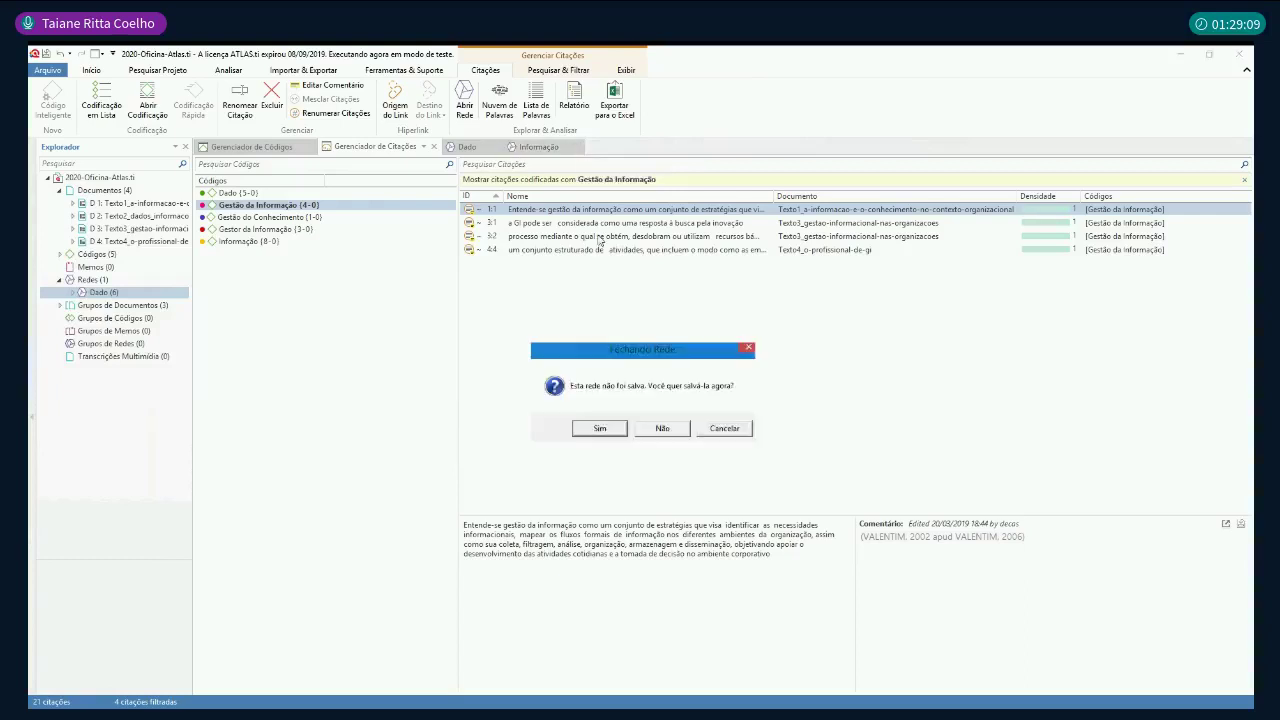
click(603, 431)
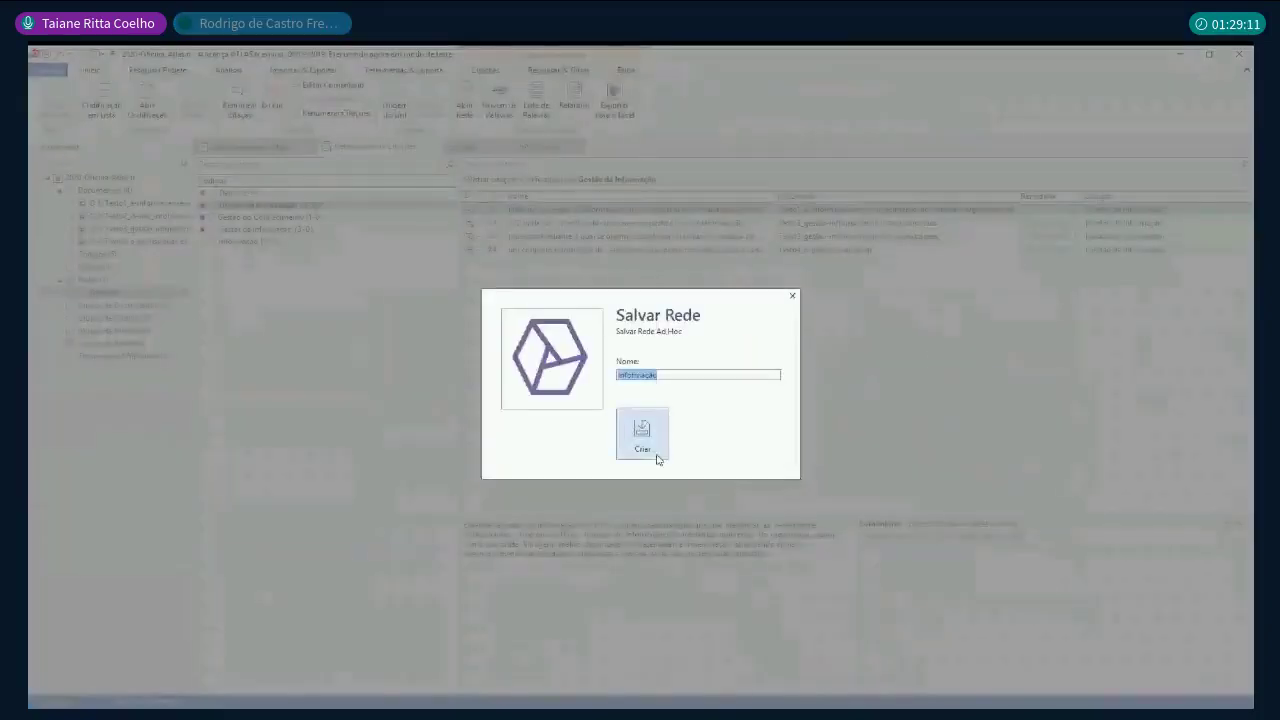
click(643, 434)
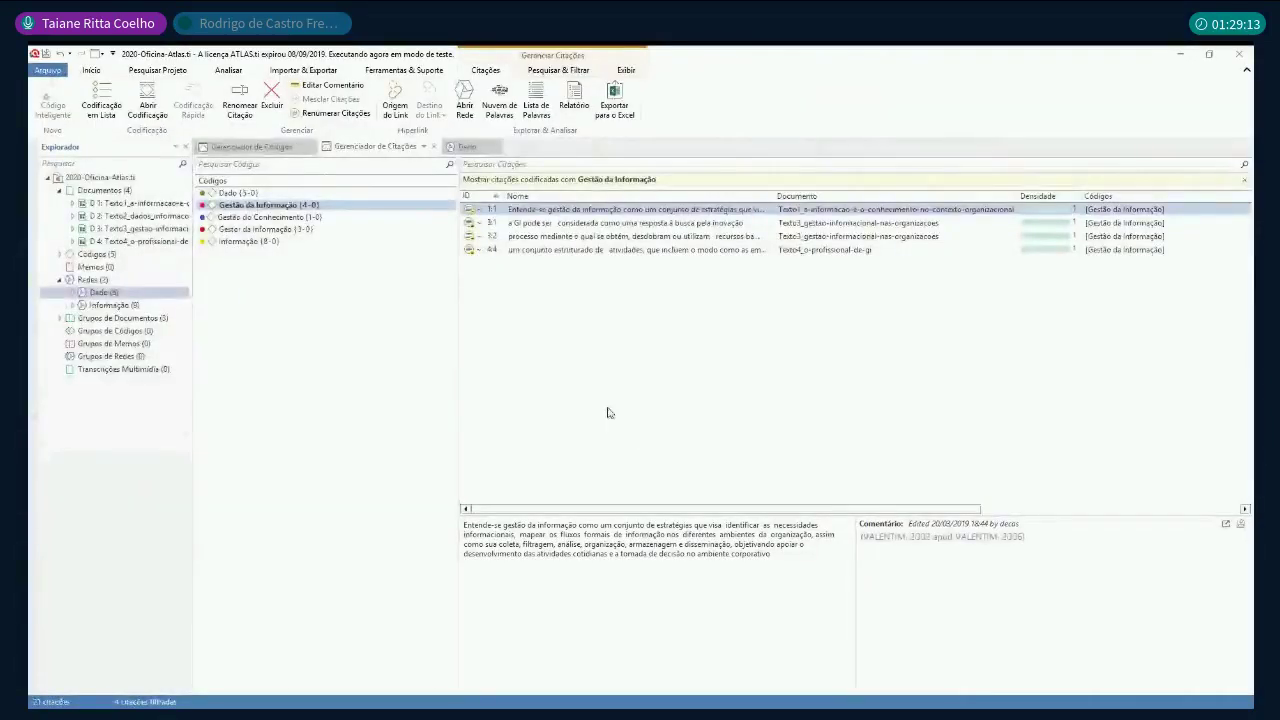
click(466, 148)
Step: Revisit the code manager, return to the quotation manager and widen the project explorer to show the full document names
click(354, 150)
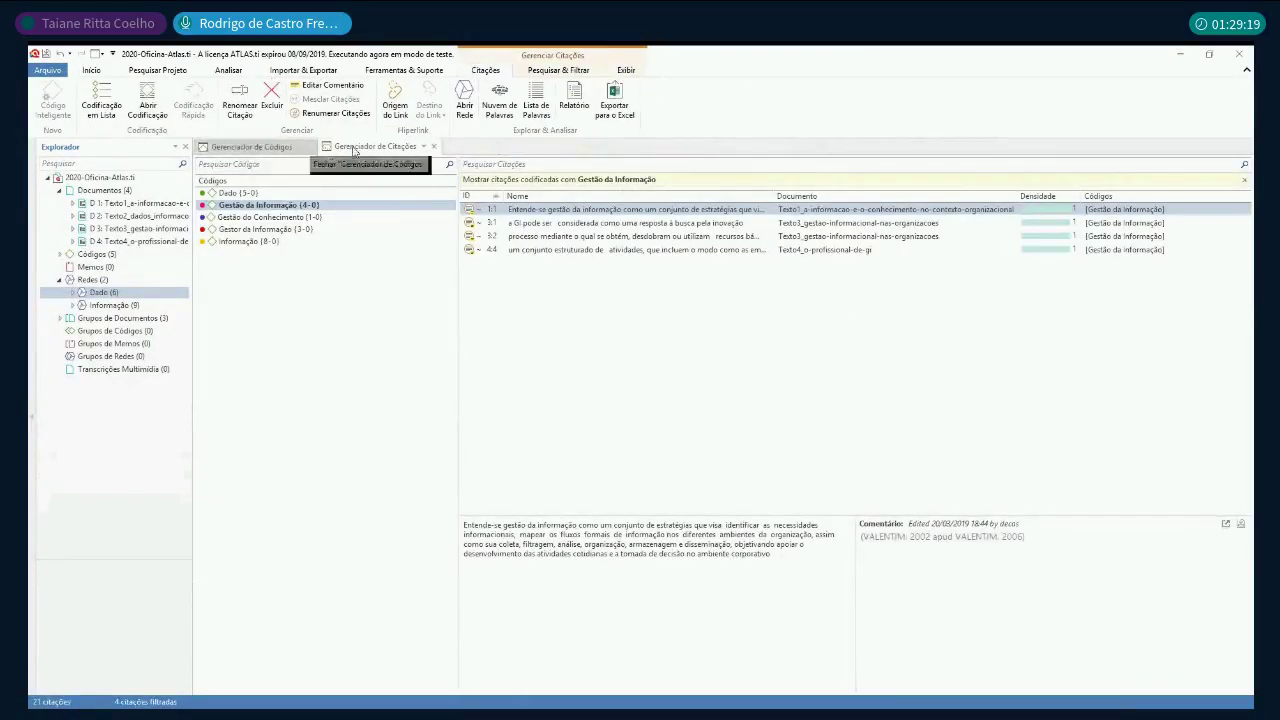
click(243, 148)
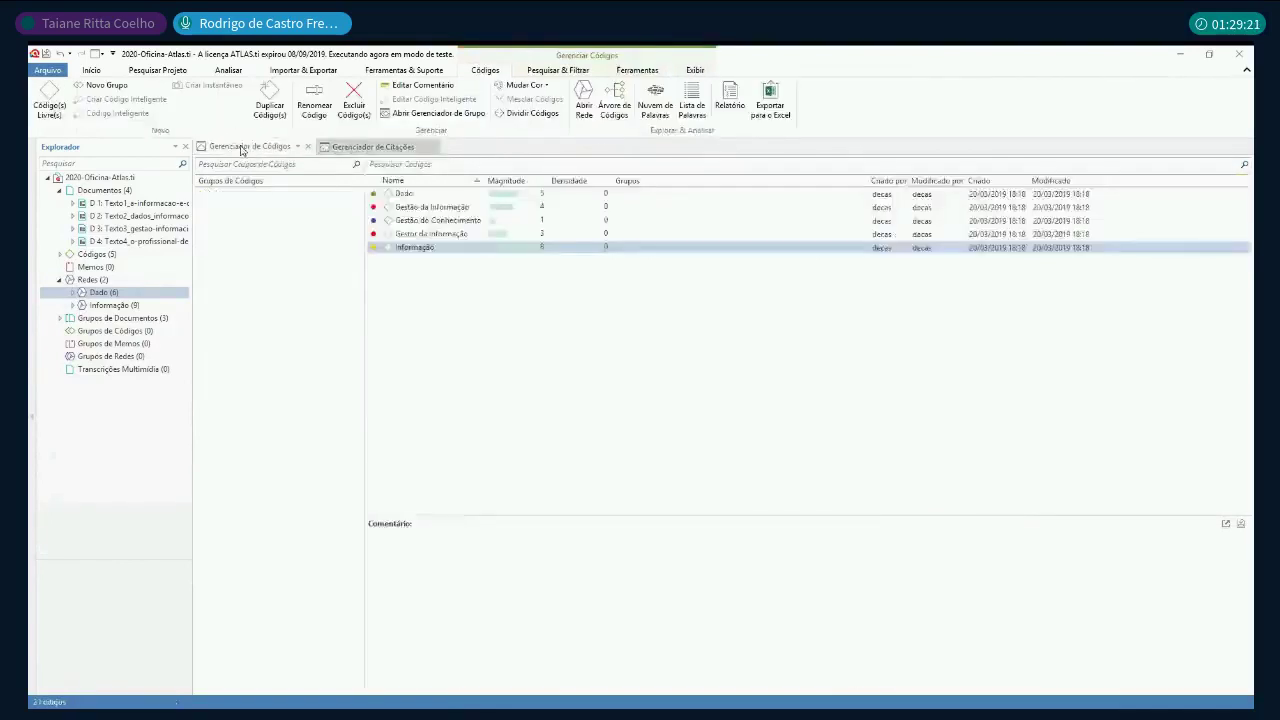
click(356, 150)
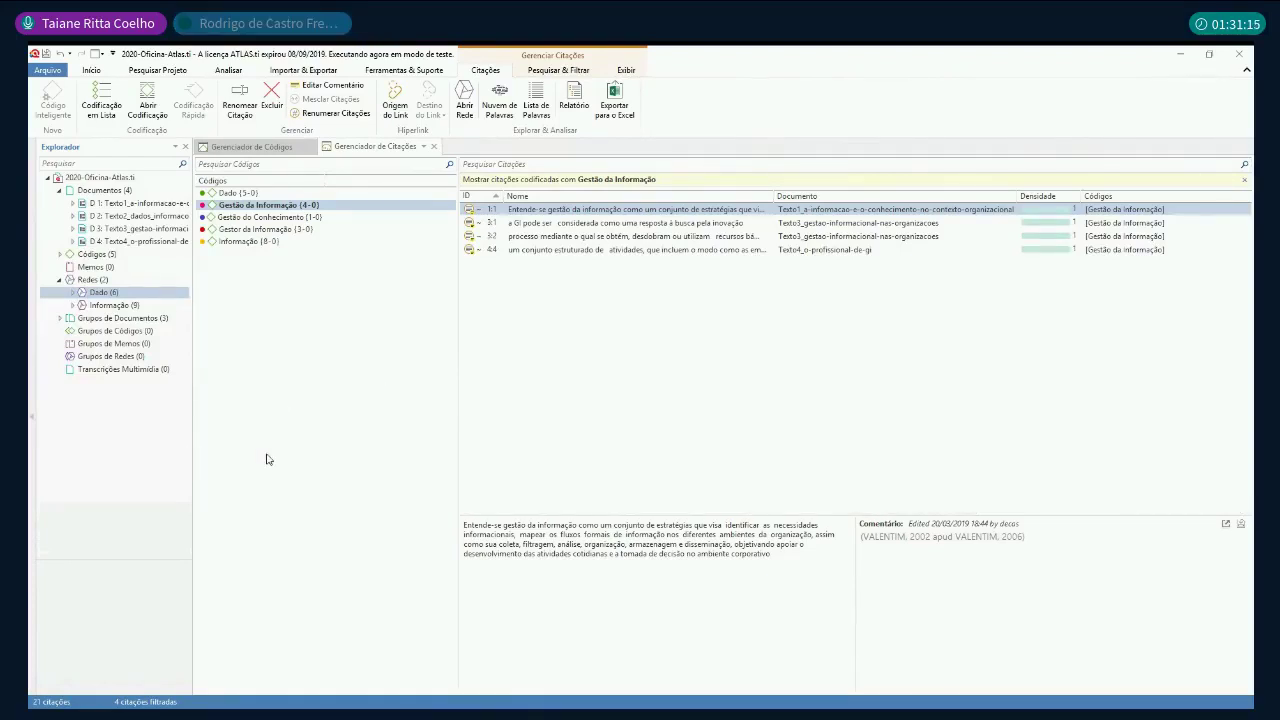
drag(191, 457, 290, 467)
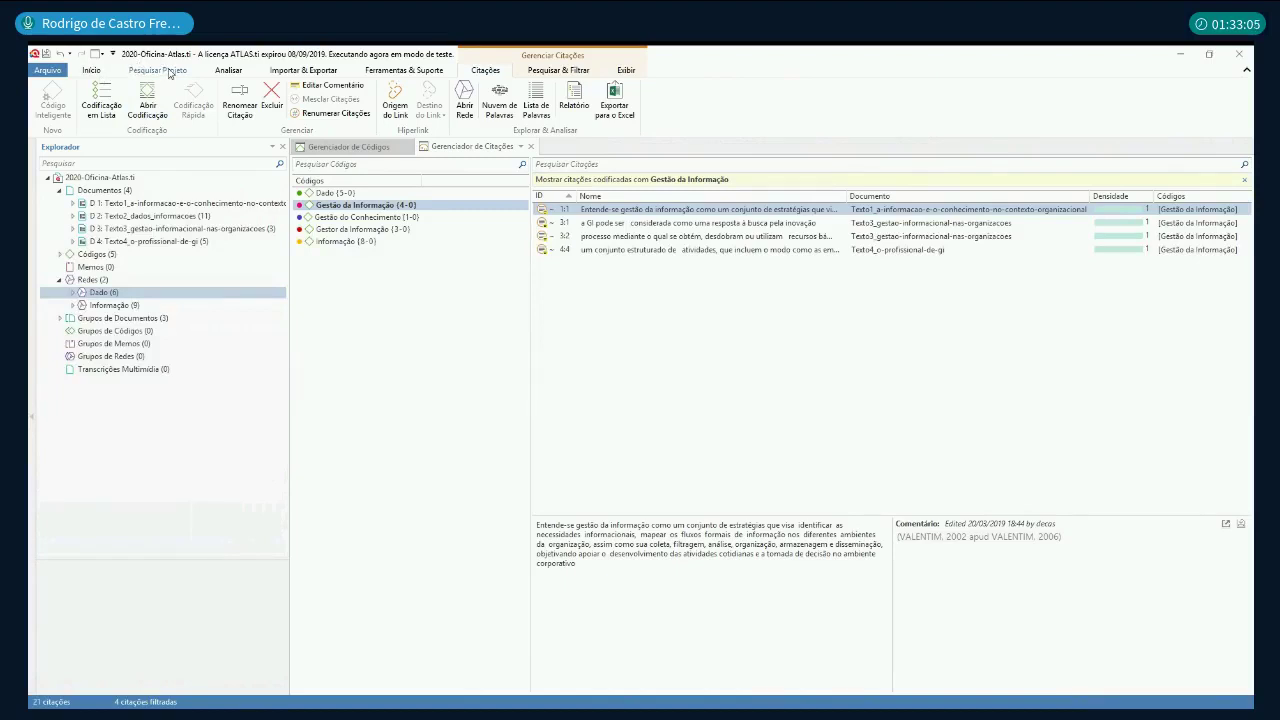
Step: Examine the commands offered for project search, analysis, import and export, and the main project components
click(170, 72)
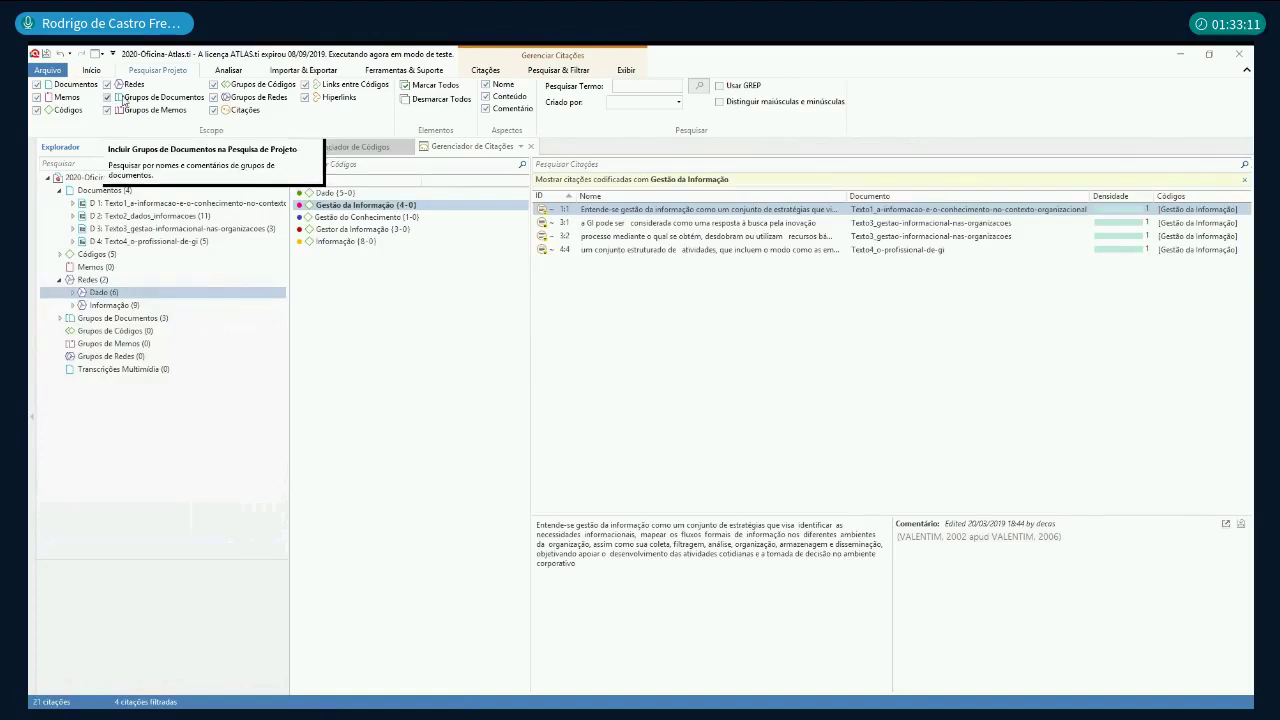
click(230, 74)
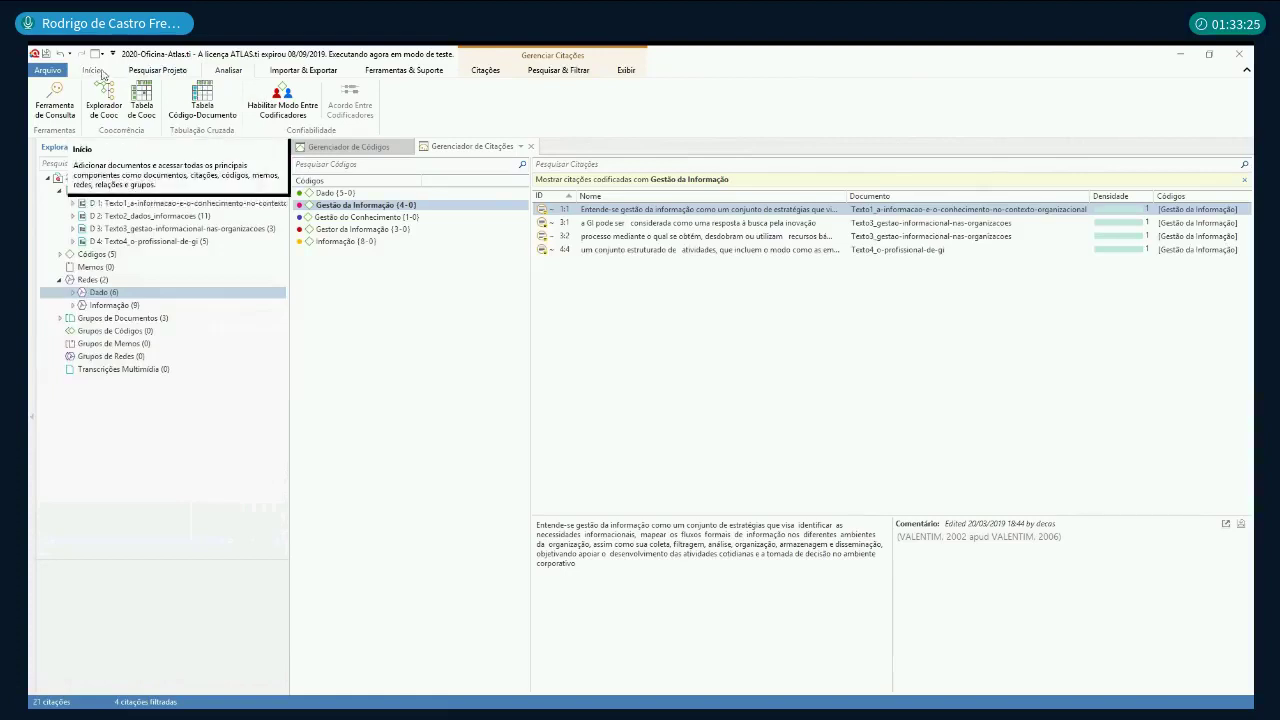
click(96, 72)
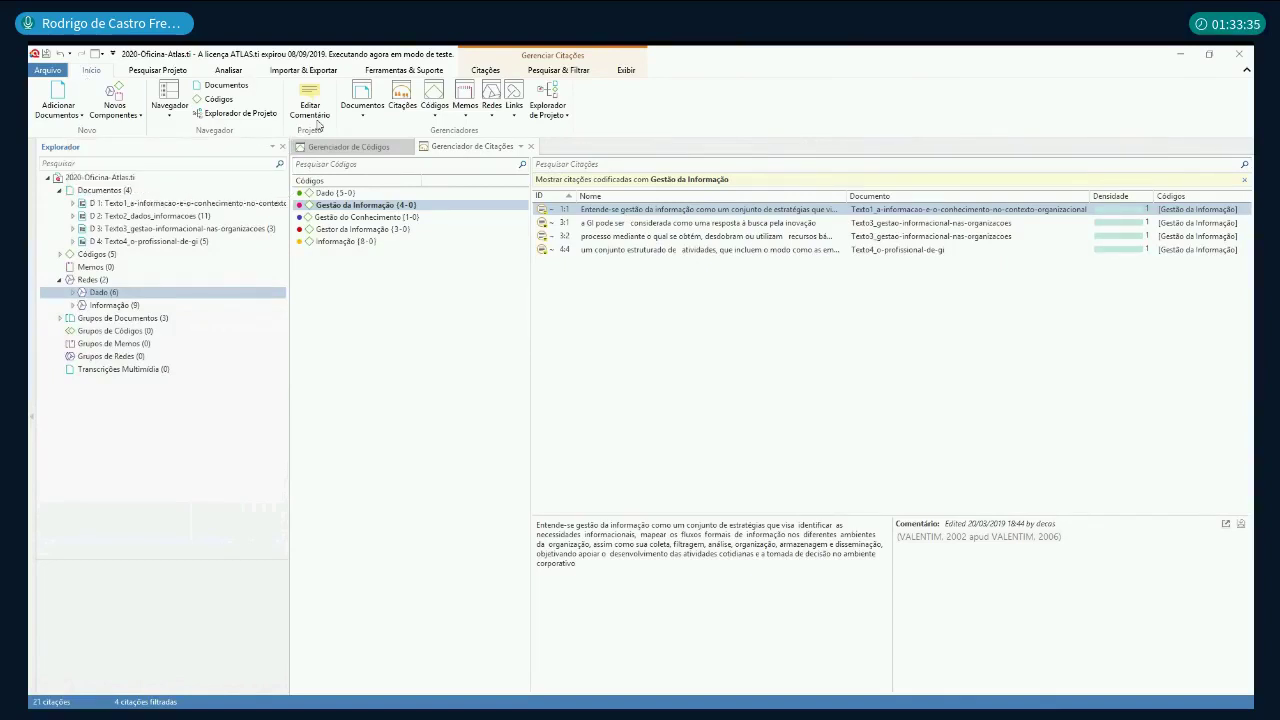
click(233, 72)
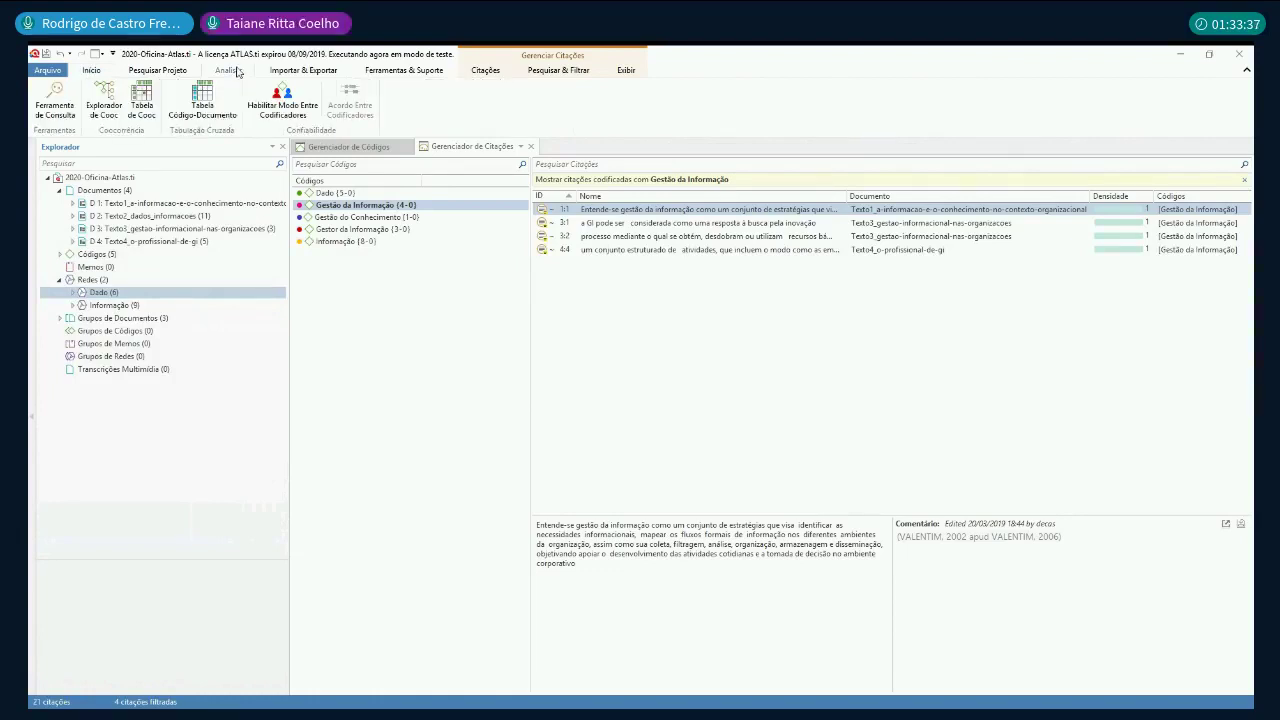
click(172, 72)
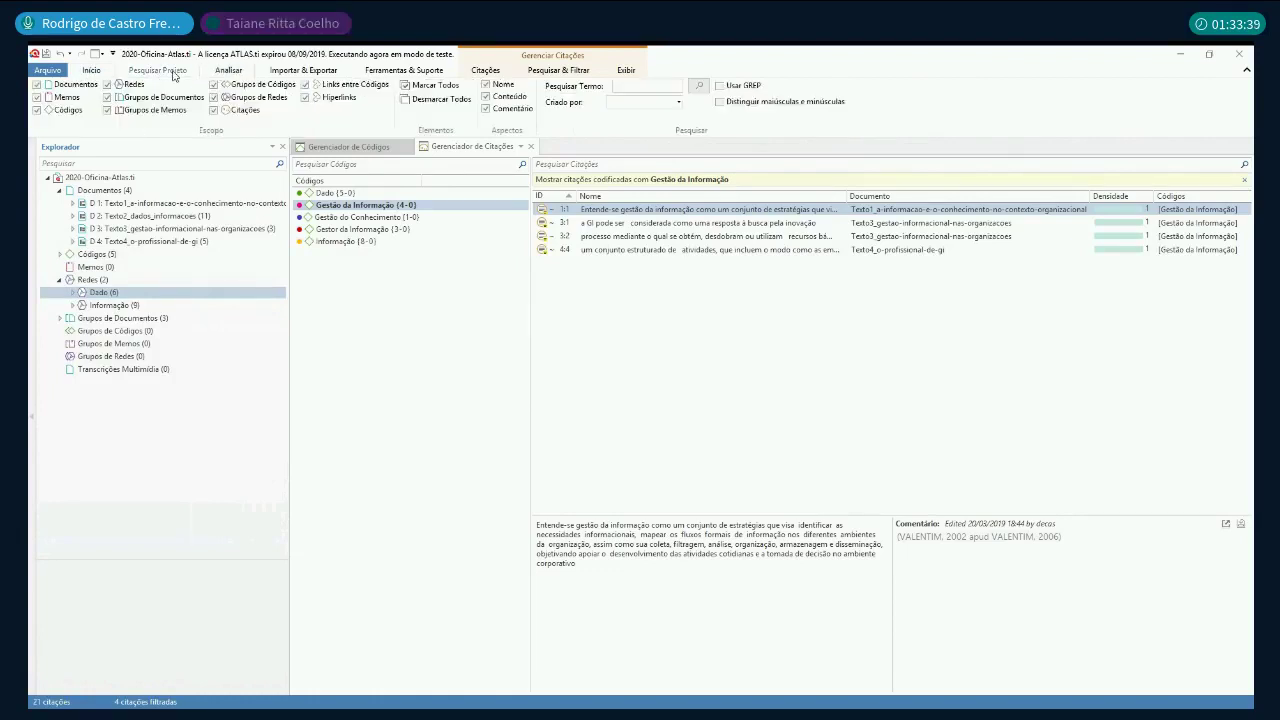
click(229, 74)
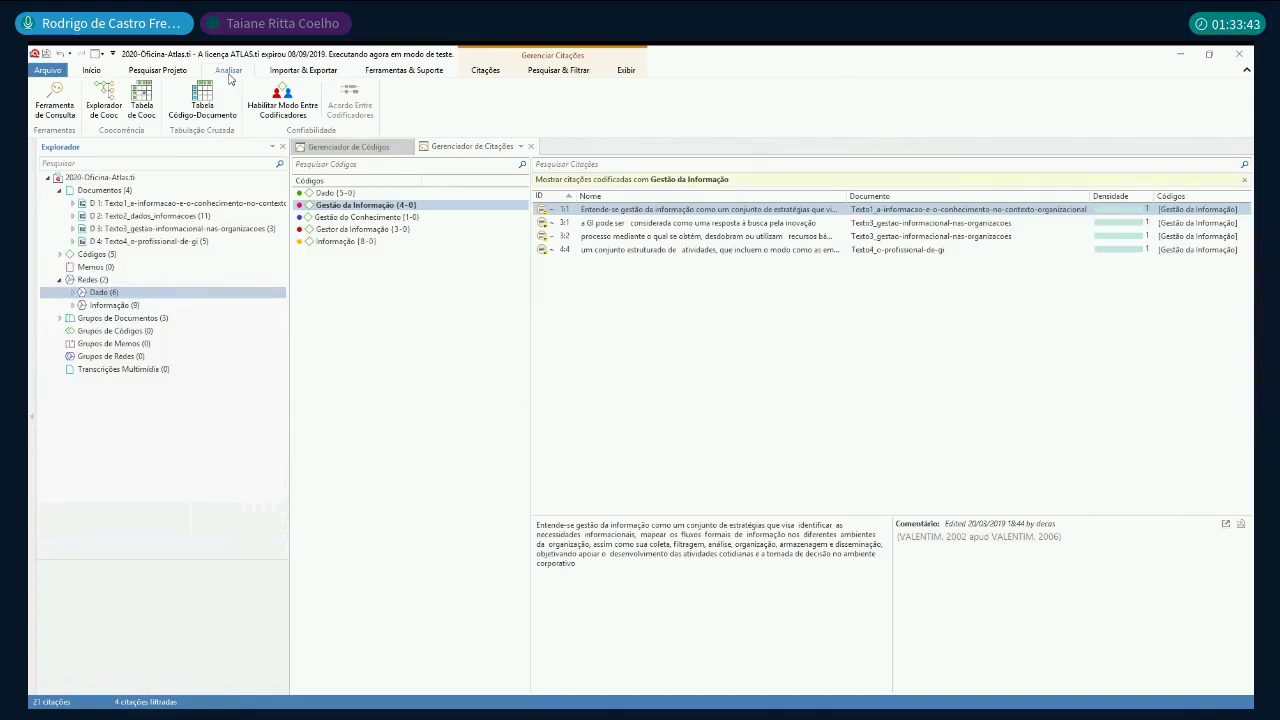
click(305, 72)
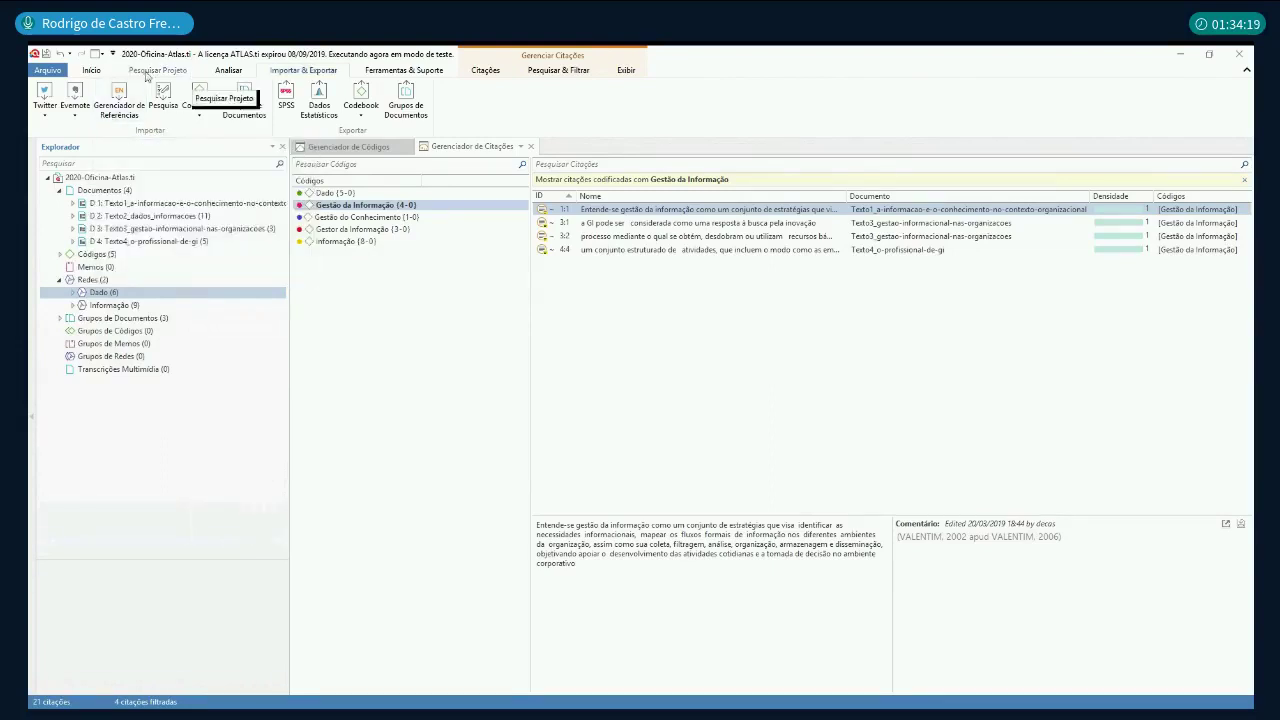
click(91, 70)
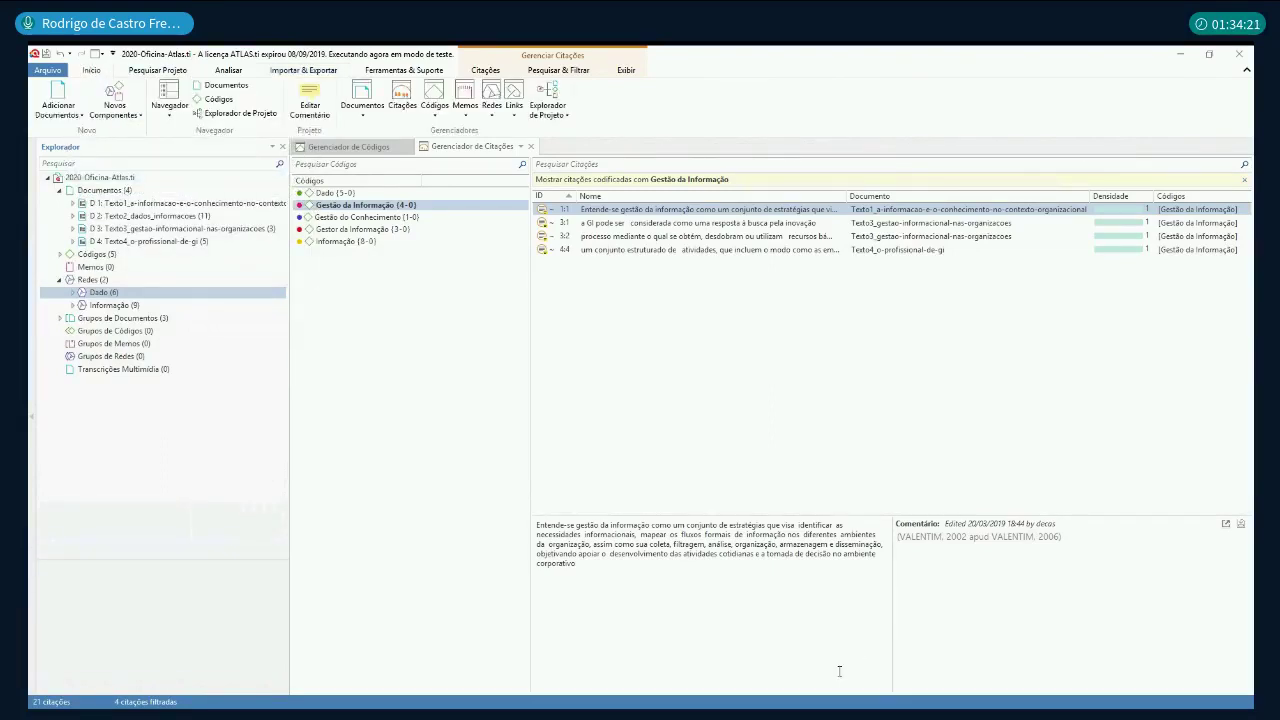